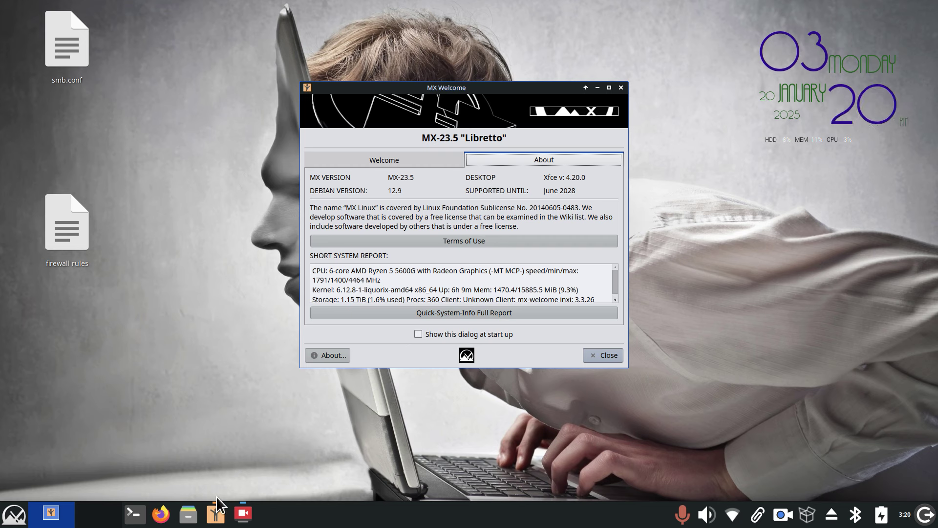
Browse the network in the file manager and view the folders shared by the MX99 computer.
left_click(188, 513)
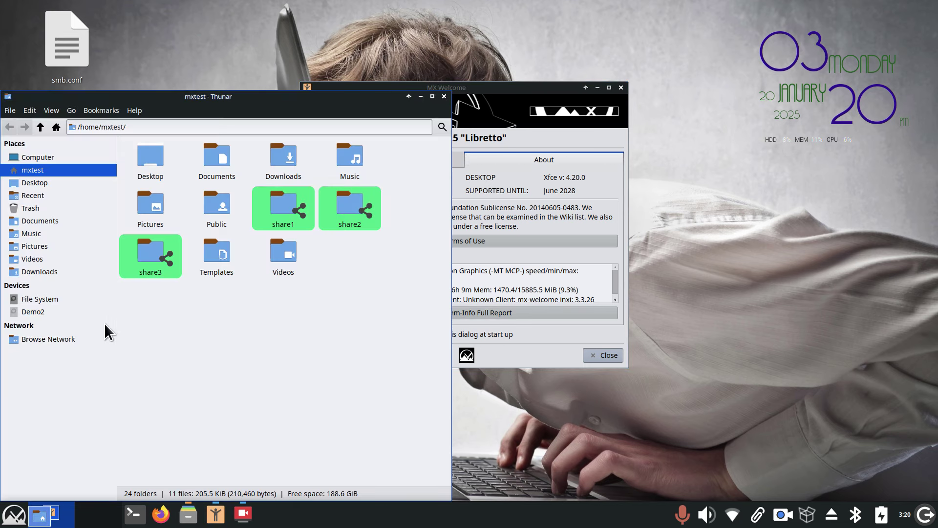
left_click(65, 338)
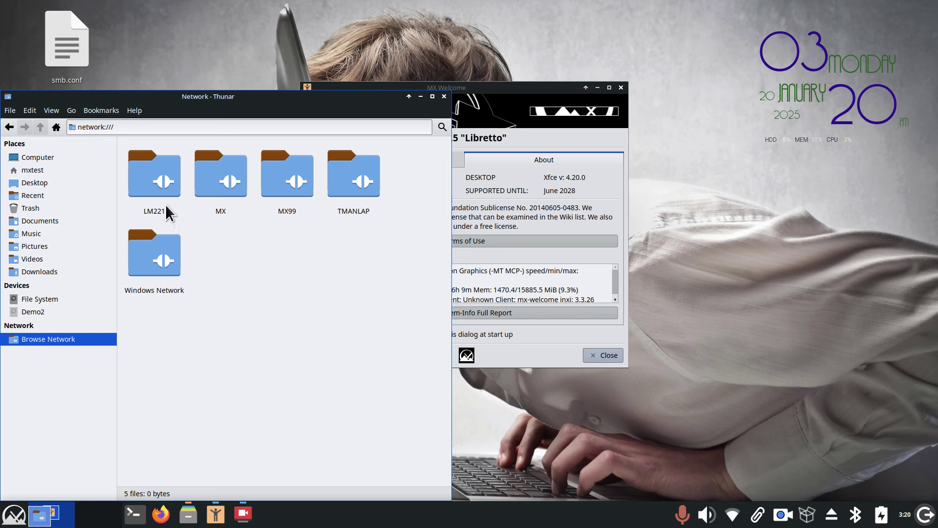
left_click(159, 185)
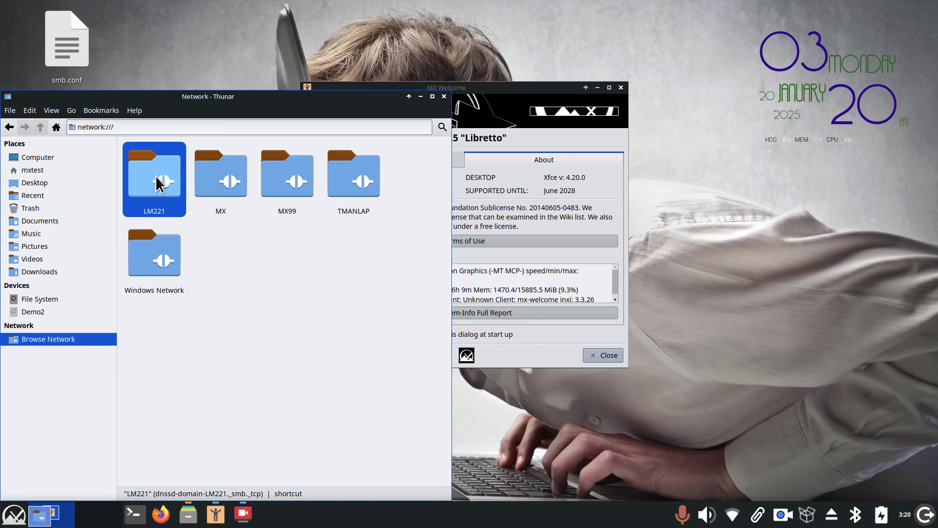
left_click(230, 176)
left_click(296, 180)
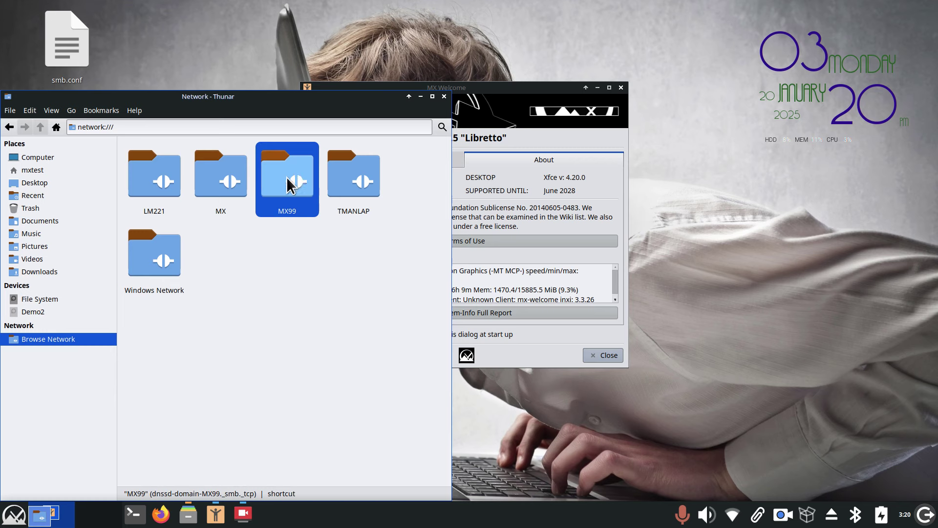
double_click(287, 179)
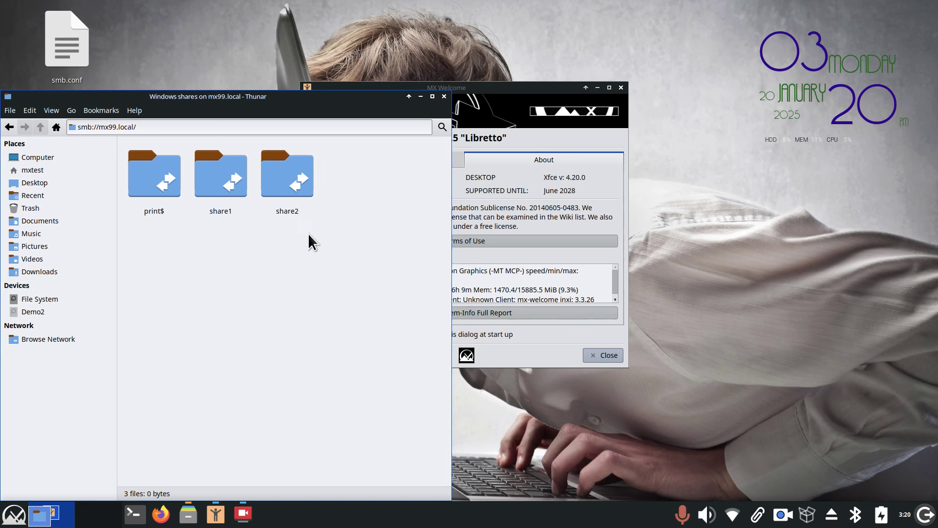
Return to the network overview and open share5 on the TMANLAP computer, connecting as Anonymous.
key("alt+Left")
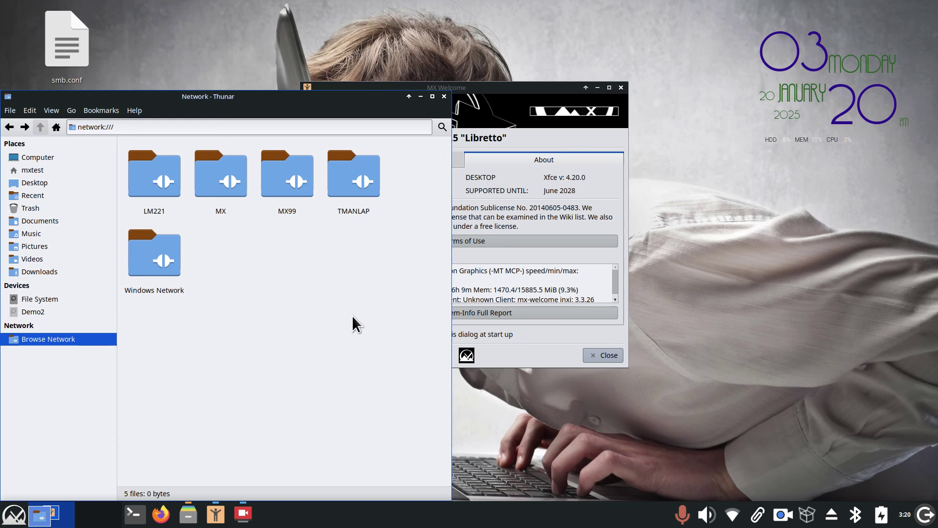
double_click(355, 175)
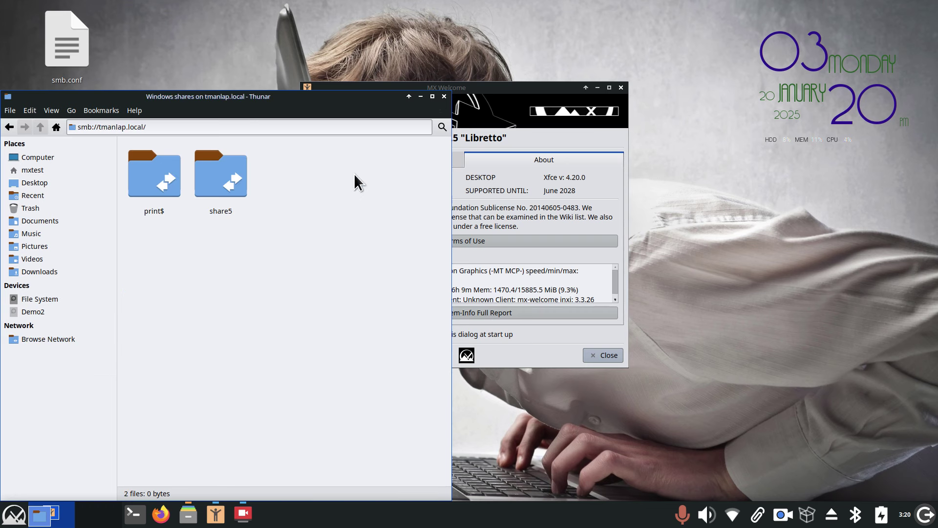
double_click(223, 177)
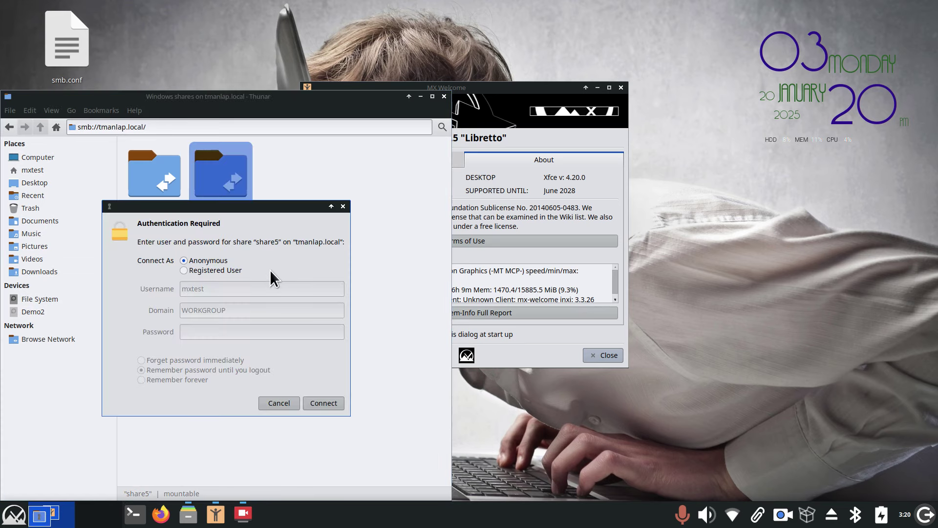
left_click(324, 403)
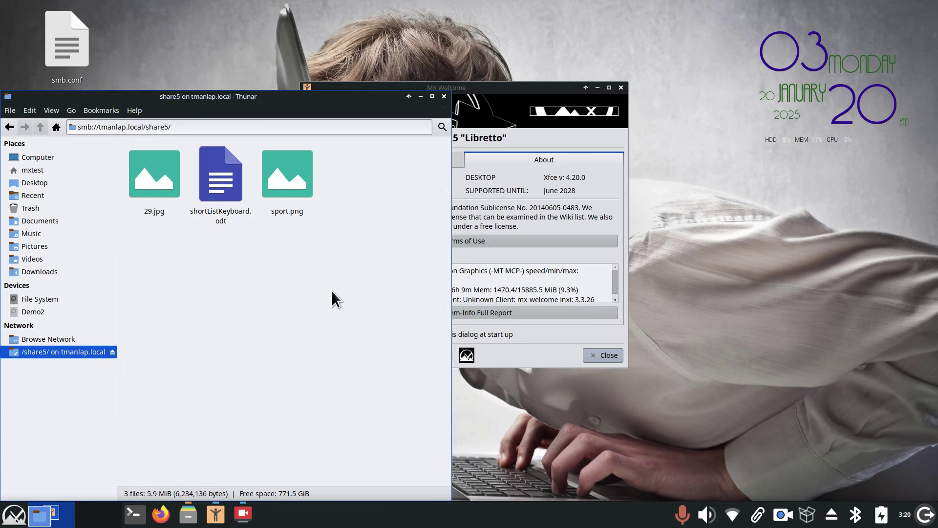
Try to create a folder named New Folder inside share5 on TMANLAP.
left_click(224, 225)
right_click(224, 224)
left_click(173, 278)
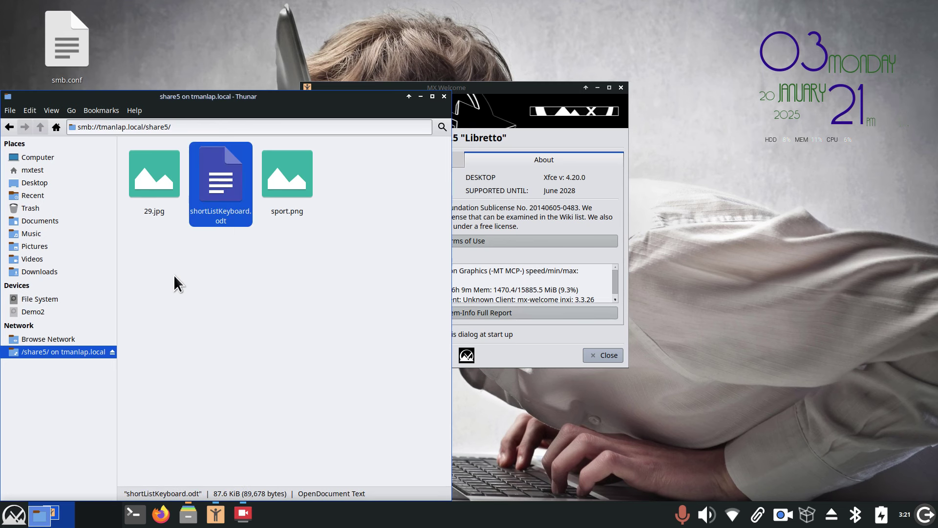
right_click(175, 276)
left_click(244, 285)
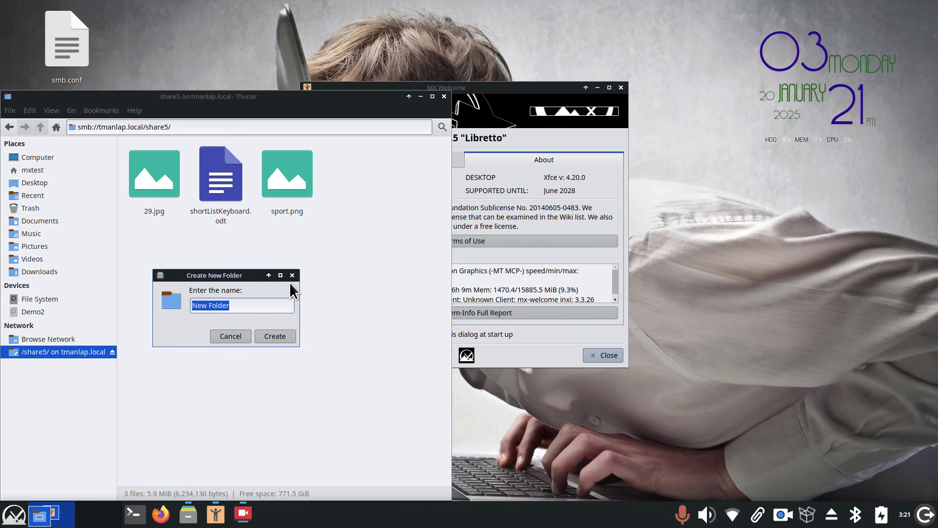
left_click(273, 337)
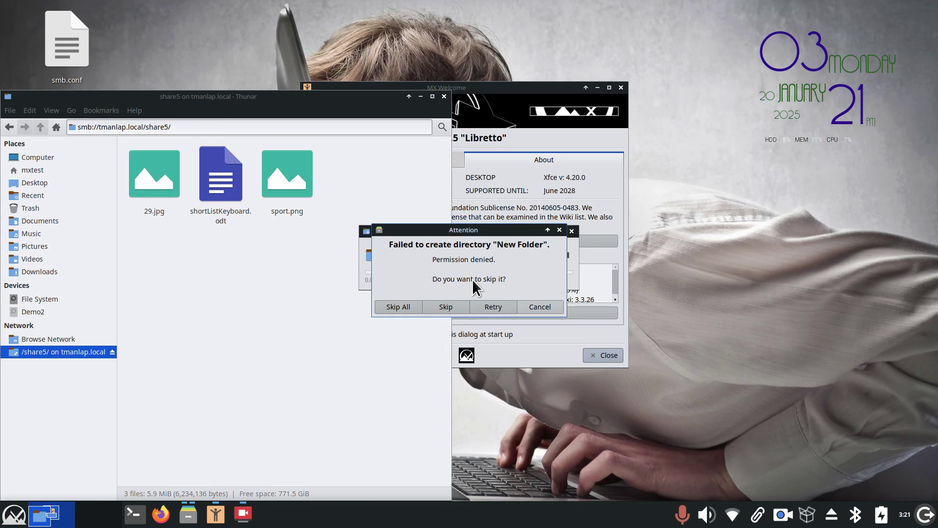
left_click(560, 231)
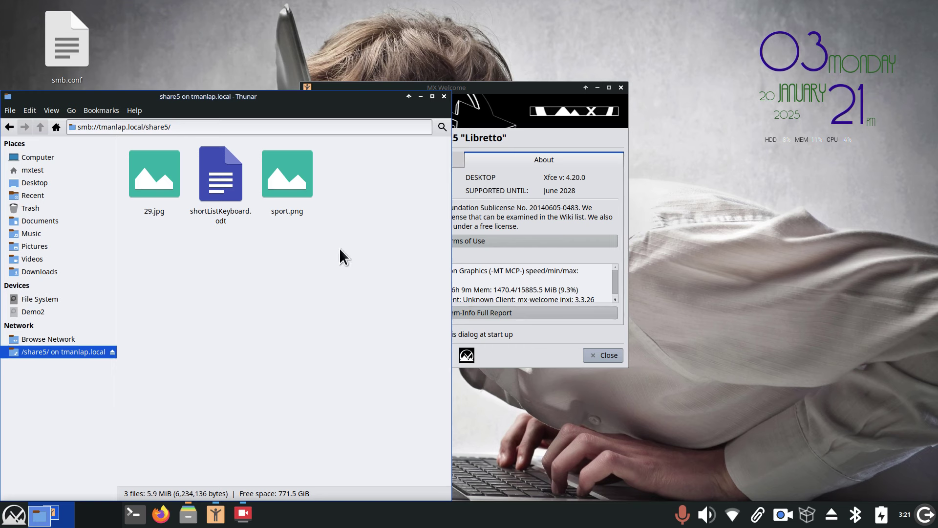
Examine the permissions and folder sharing settings of the share3 folder in the home directory.
left_click(51, 170)
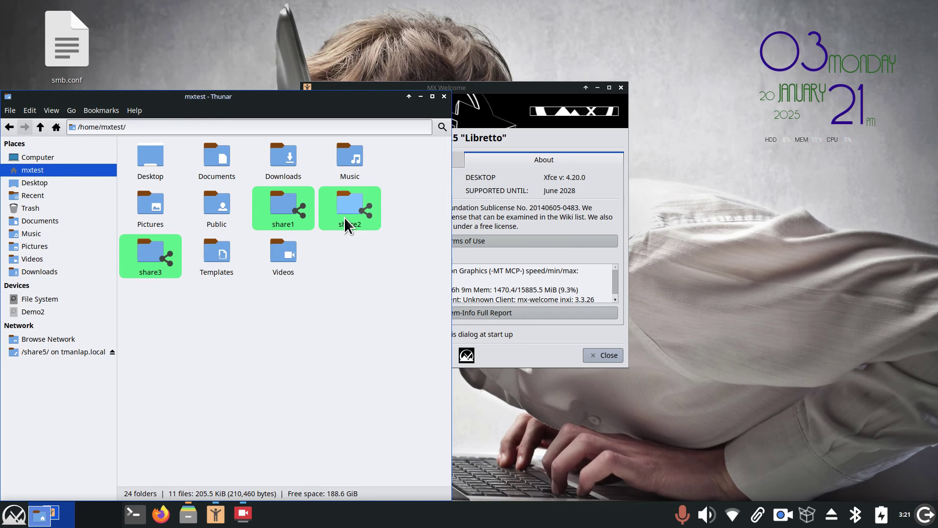
right_click(143, 251)
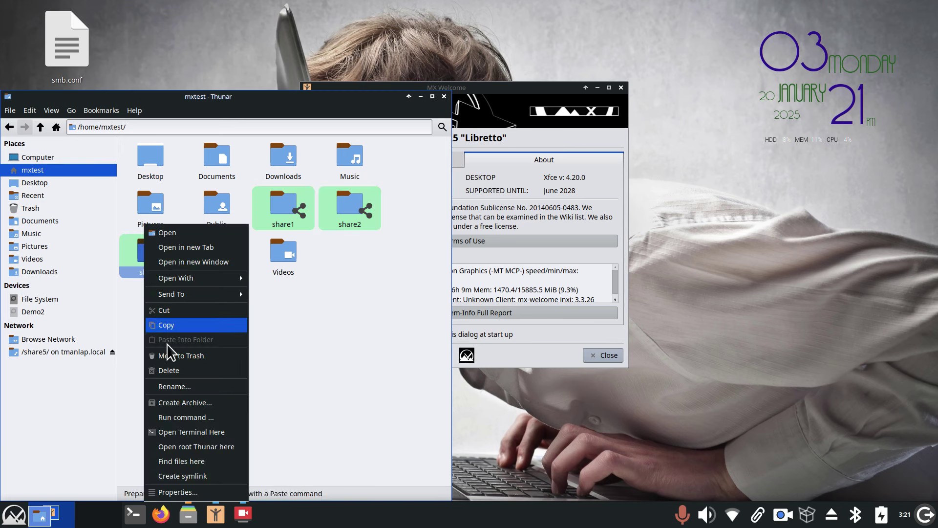
left_click(193, 490)
left_click(256, 202)
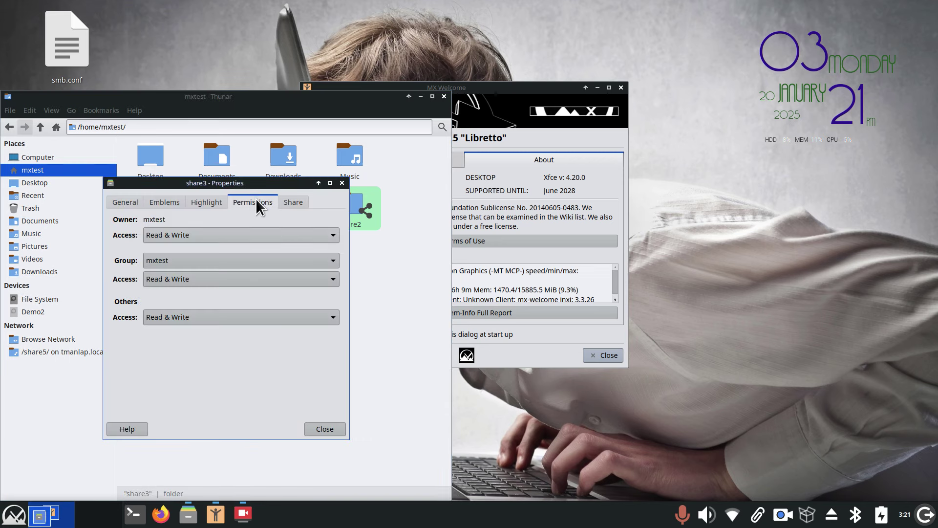
left_click(293, 201)
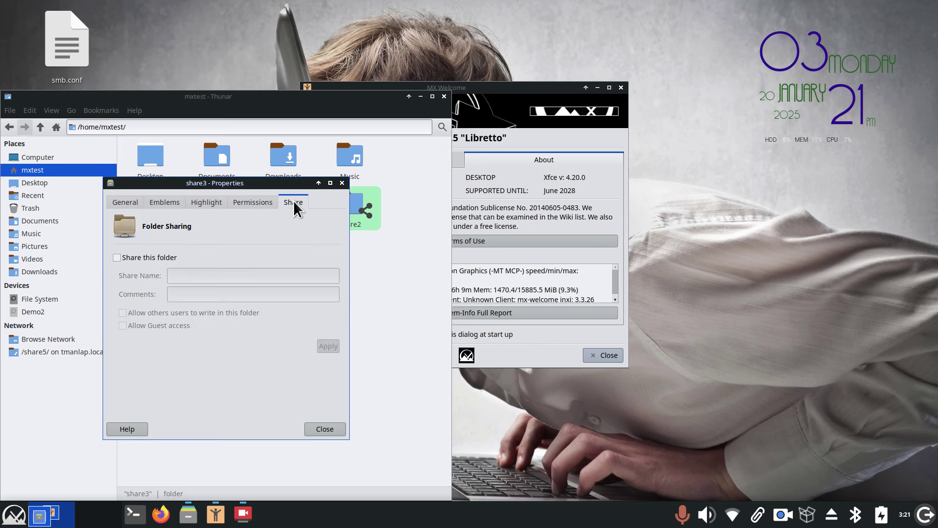
left_click(341, 183)
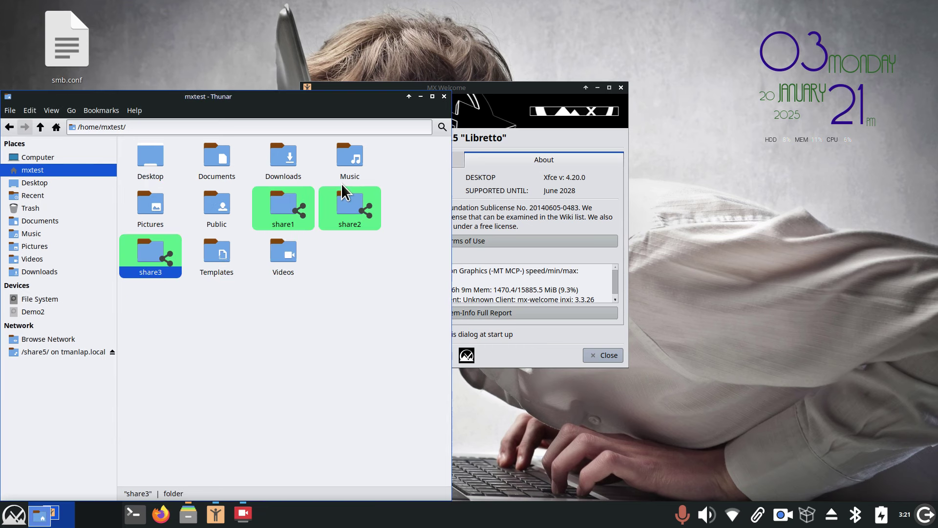
Unmount share5 on TMANLAP and close both the file manager and MX Welcome windows.
left_click(111, 352)
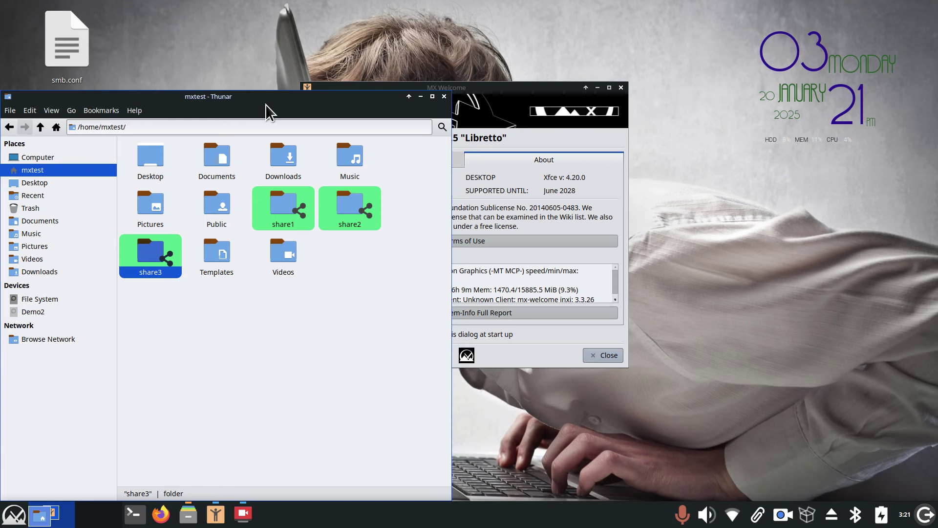
left_click_drag(341, 102, 379, 73)
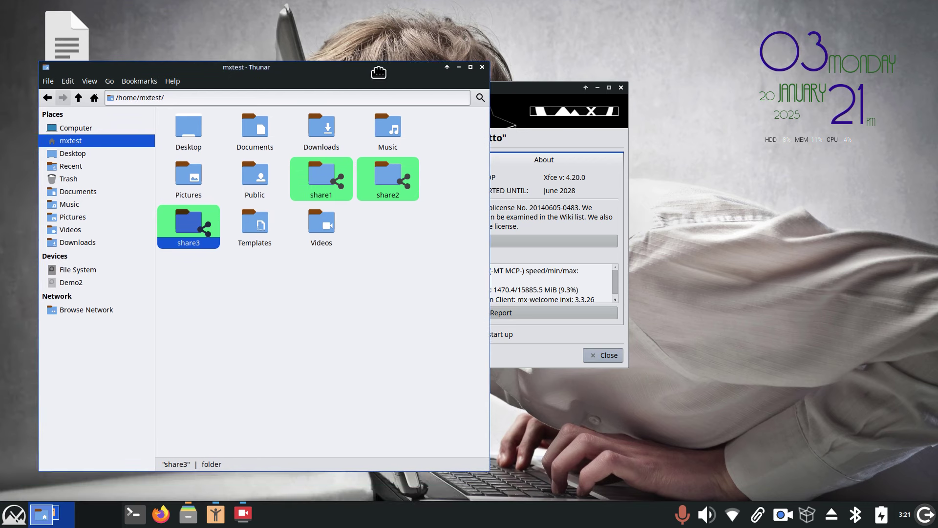
left_click(482, 68)
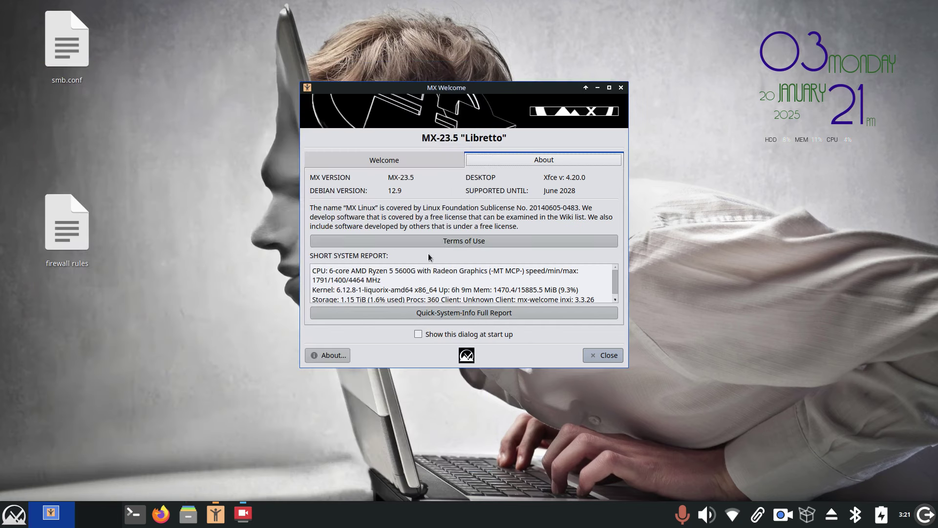
left_click(620, 88)
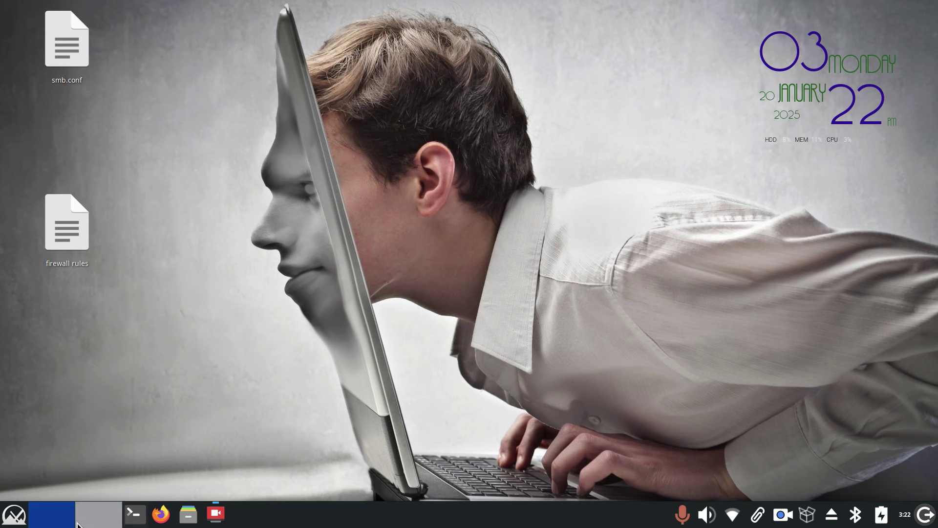
left_click(14, 514)
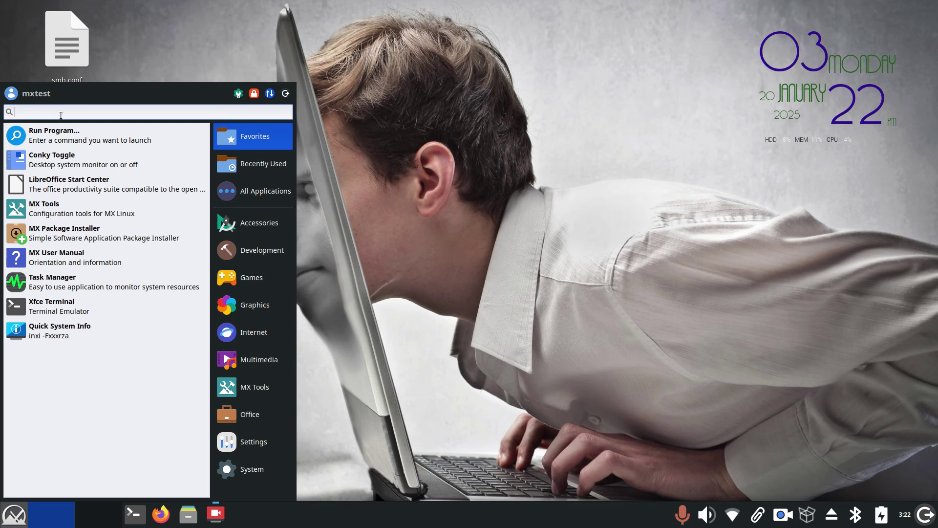
left_click(455, 262)
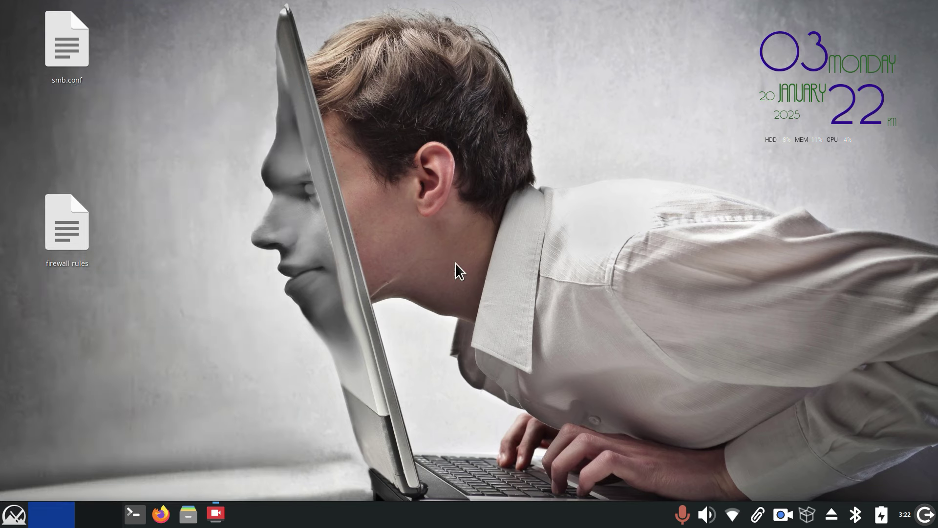
View the shared folders on the MX99 and MX network computers, and close the file manager.
left_click(188, 513)
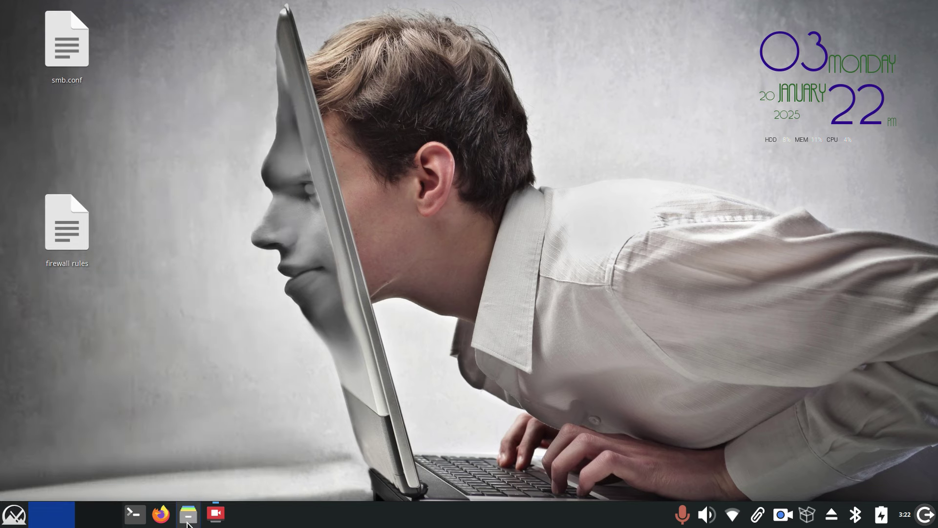
left_click(48, 252)
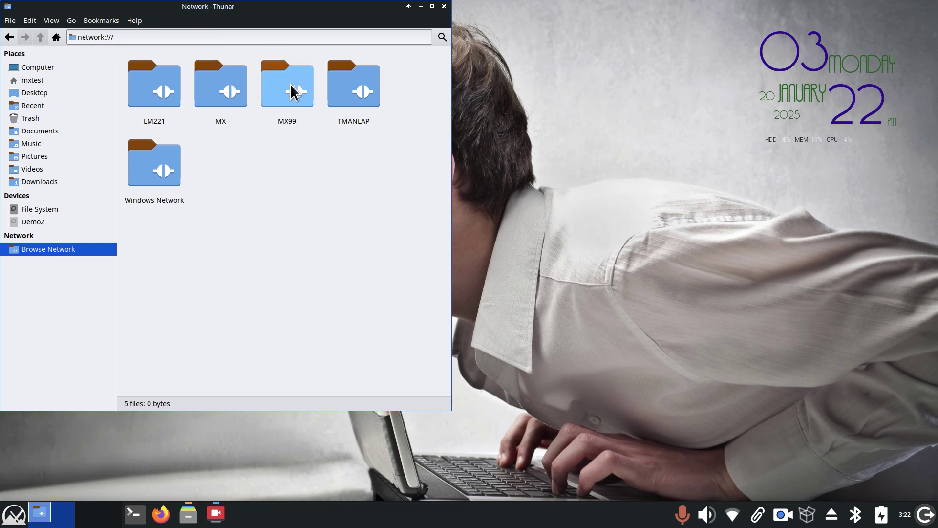
double_click(274, 91)
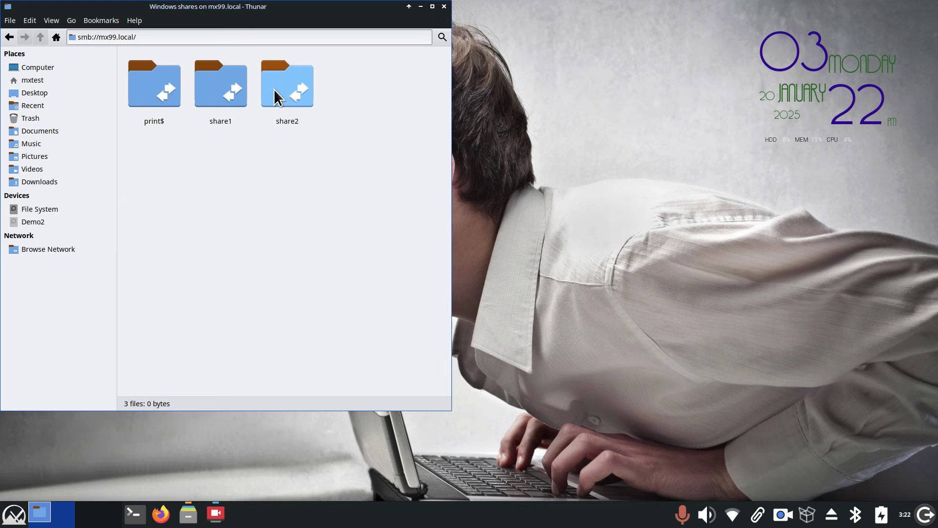
key("alt+Left")
double_click(222, 91)
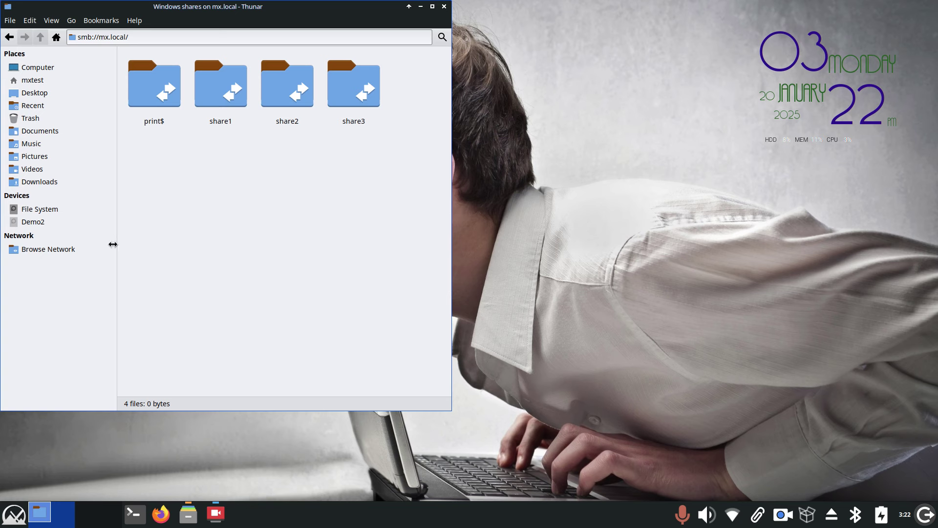
left_click(443, 6)
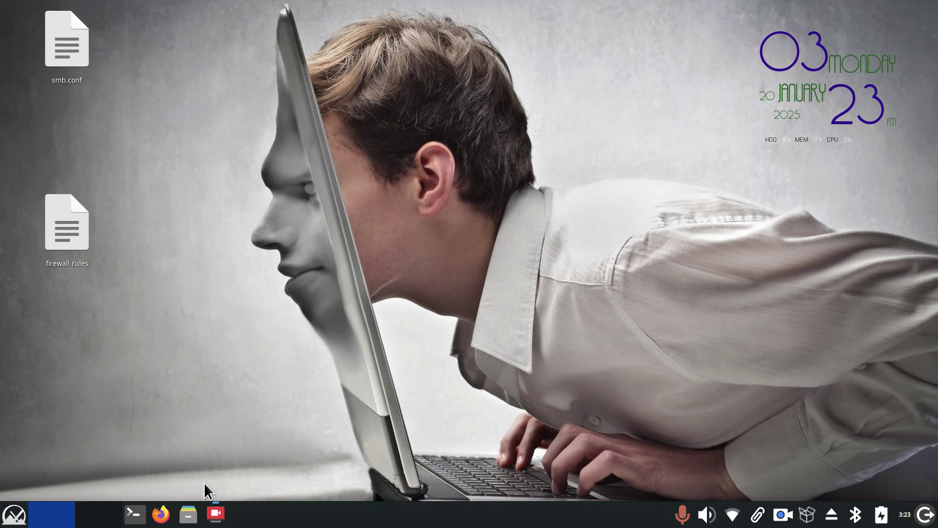
Open the /etc/samba folder in a new file manager window and select smb.conf.
left_click(188, 513)
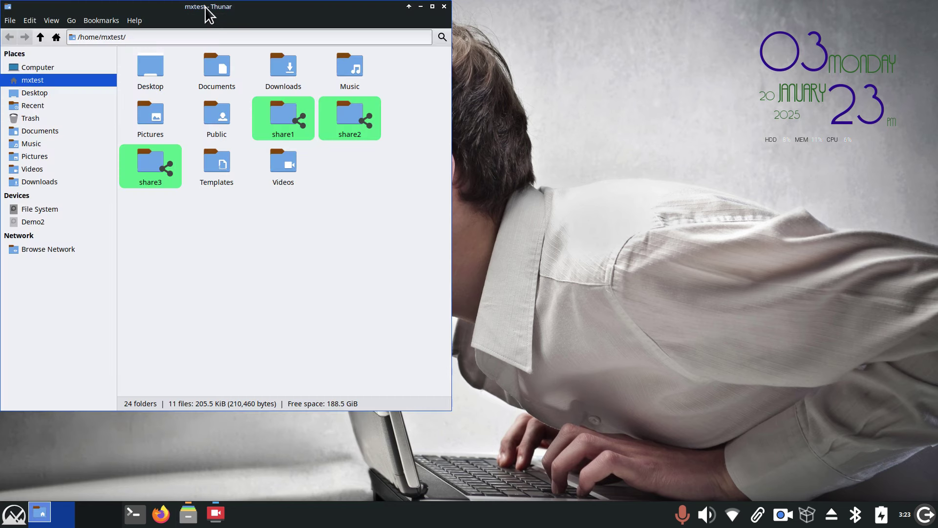
left_click_drag(209, 7, 423, 40)
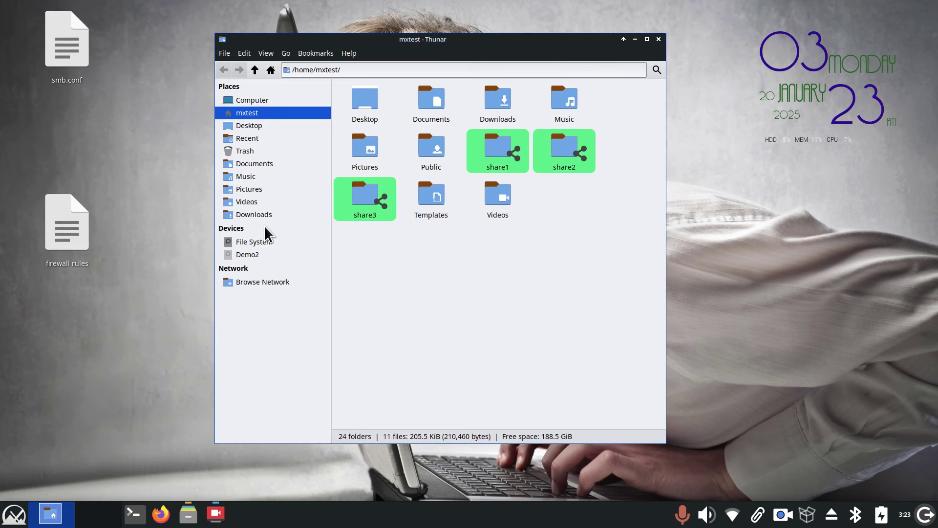
left_click(253, 241)
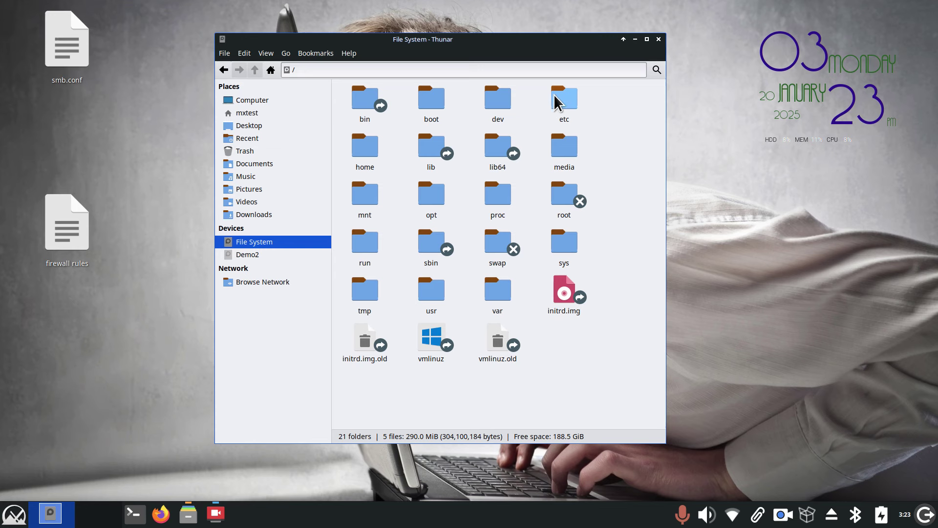
double_click(553, 95)
left_click(528, 162)
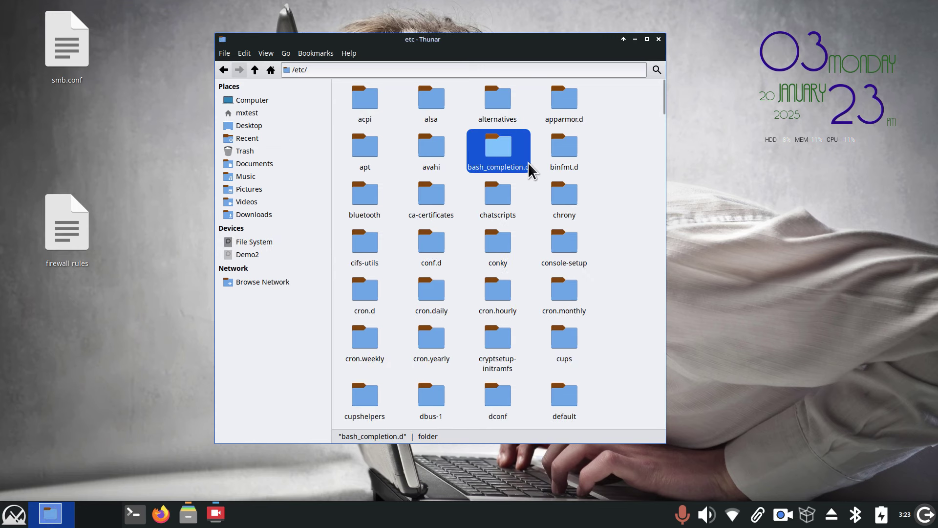
type("s")
double_click(561, 399)
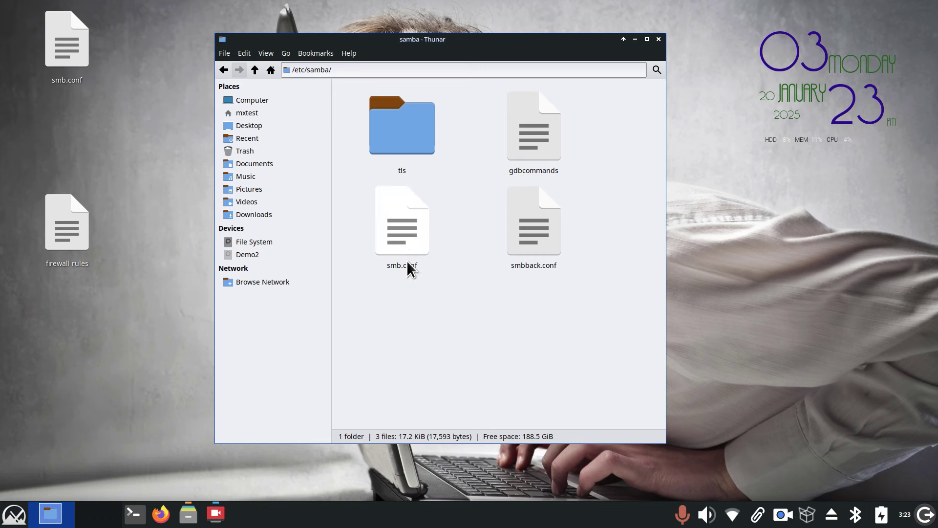
left_click(399, 226)
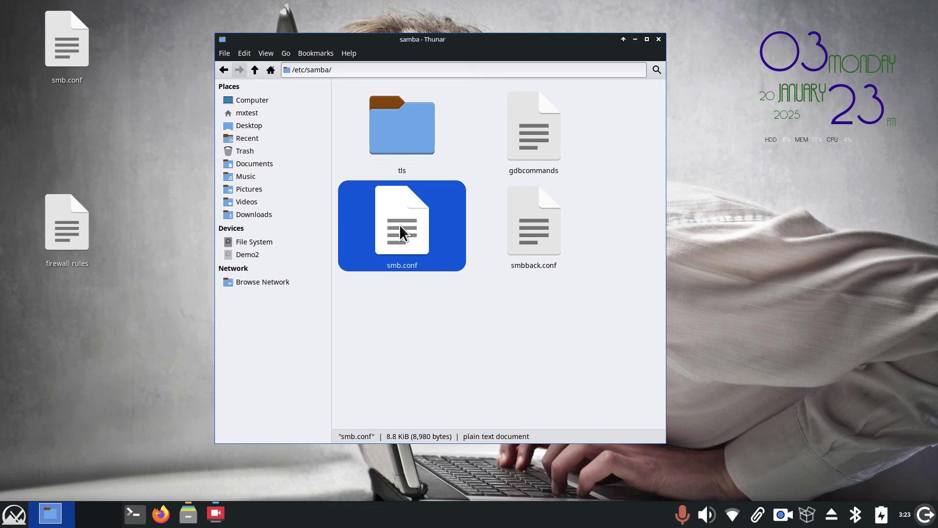
Copy smb.conf from /etc/samba and open the samba bac folder inside Documents to view its backup file.
right_click(399, 224)
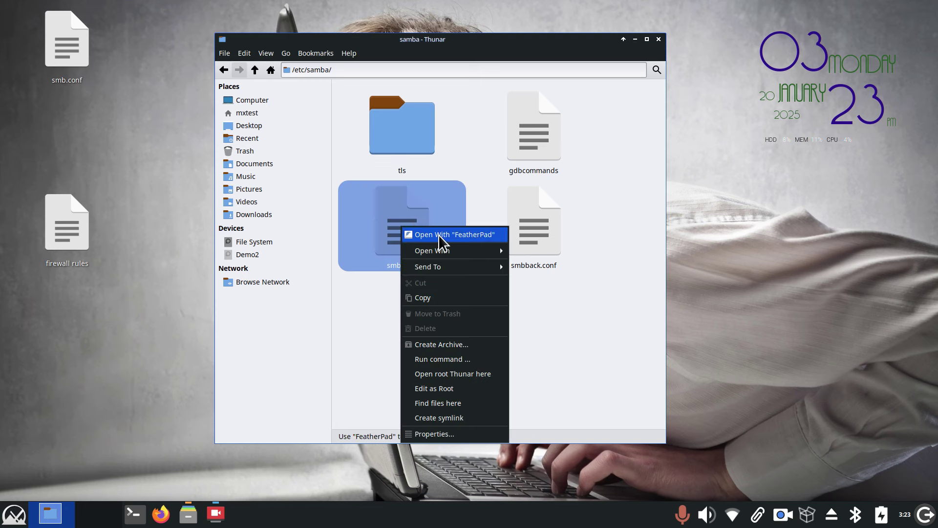
left_click(450, 298)
left_click(248, 113)
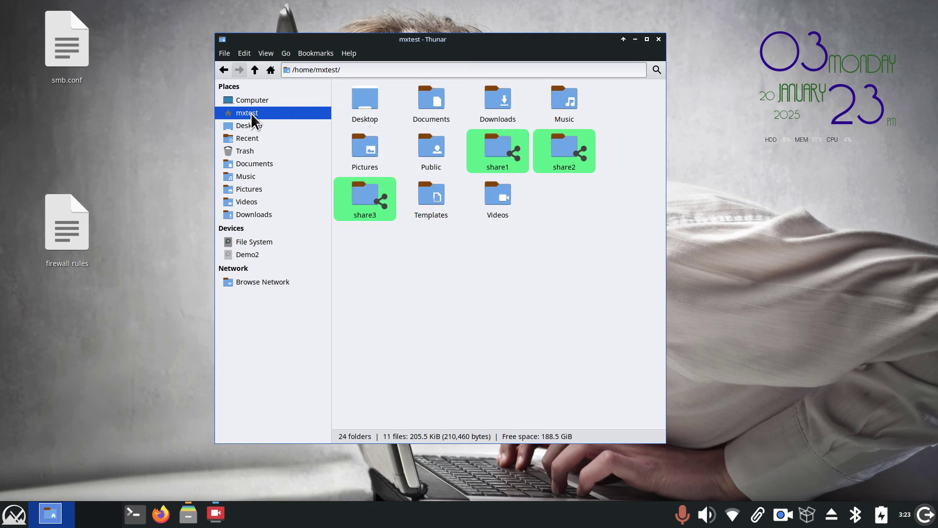
double_click(426, 94)
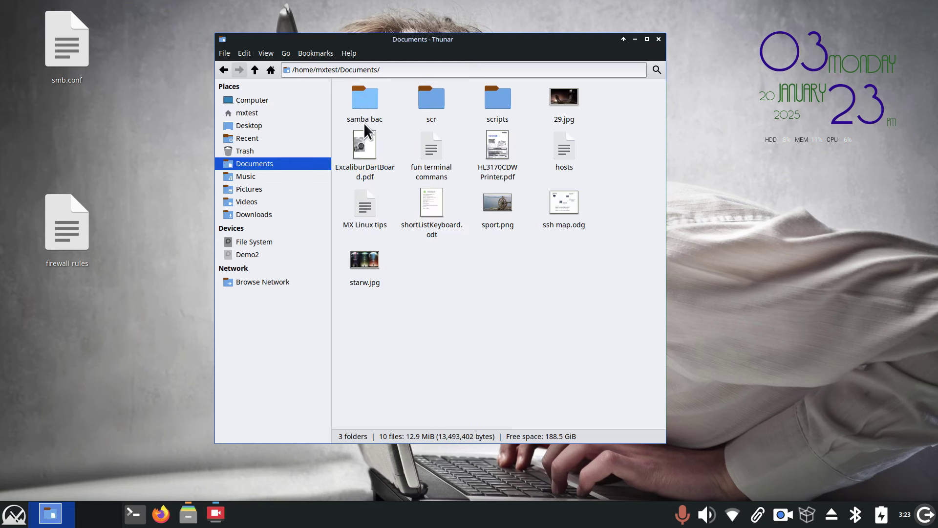
double_click(362, 95)
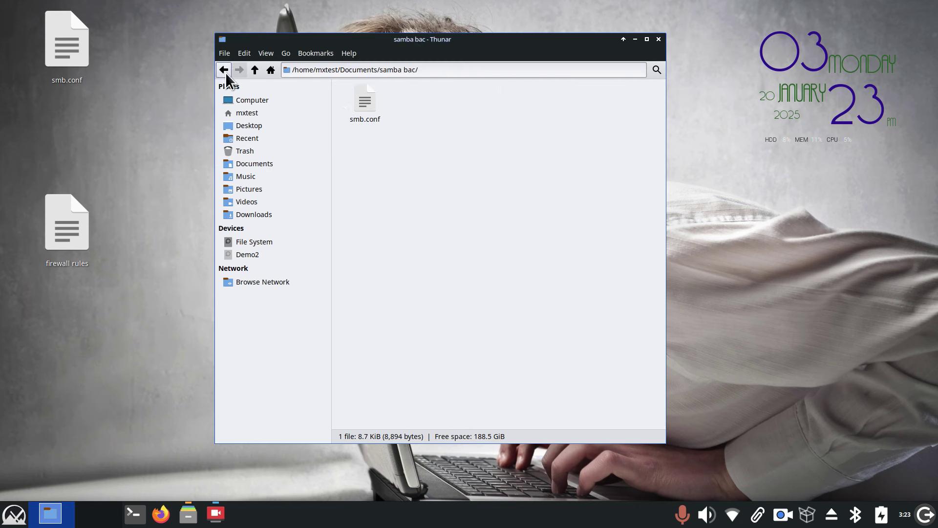
Return to the /etc/samba folder through the file system root and move the window higher on the desktop.
left_click(262, 242)
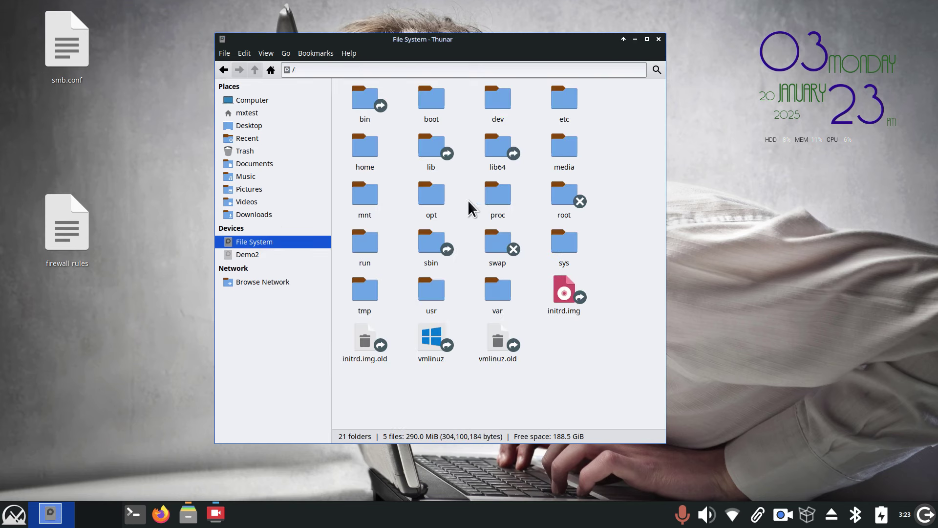
double_click(553, 101)
type("s")
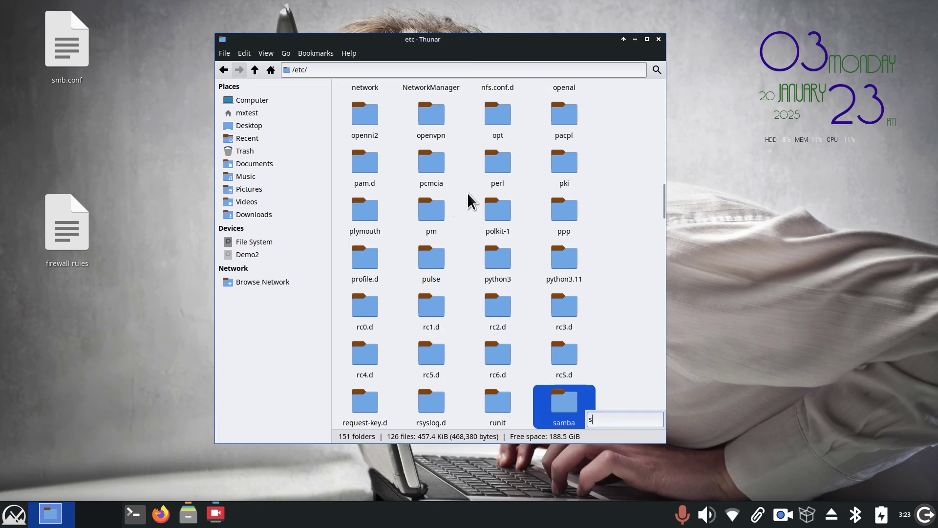
double_click(561, 413)
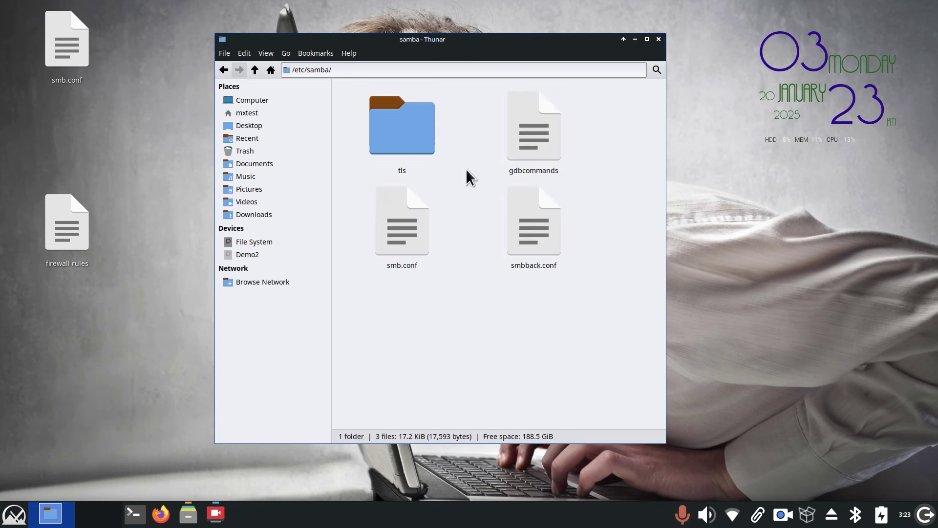
left_click_drag(482, 51, 464, 18)
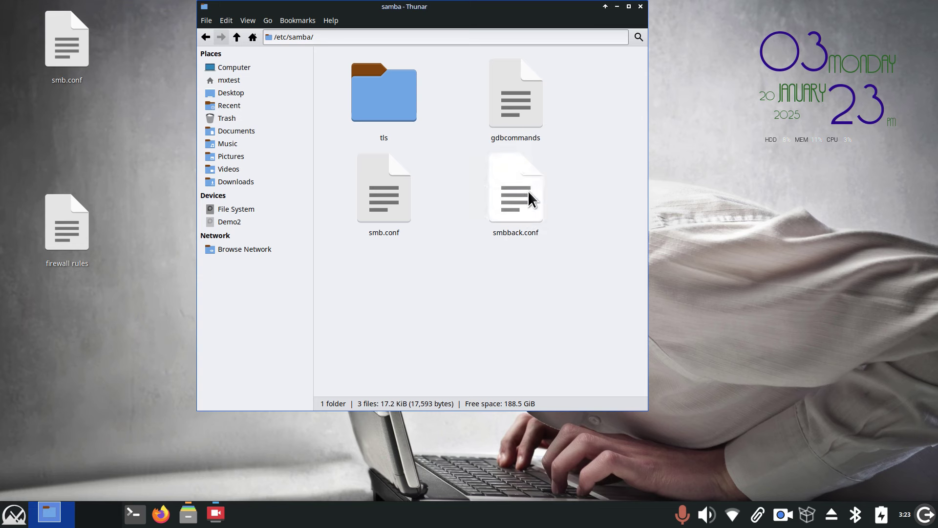
Open smb.conf in the text editor, enlarge the text, and examine the custom nobody, share2, share1 and share3 entries.
double_click(389, 191)
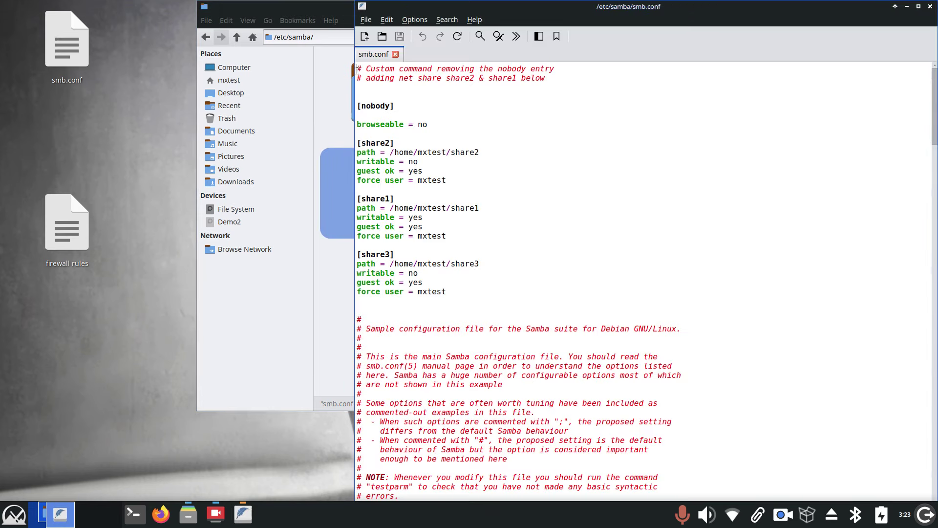
left_click_drag(357, 72, 612, 295)
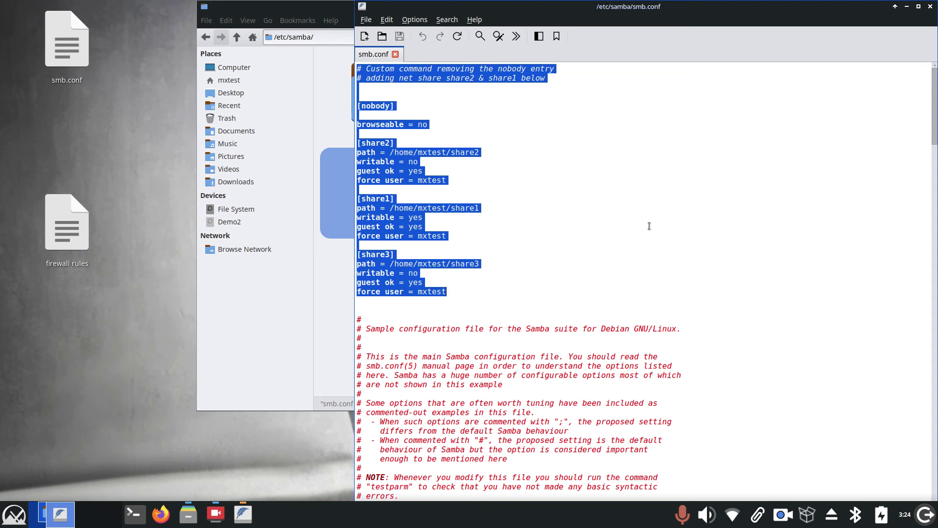
key("ctrl+plus")
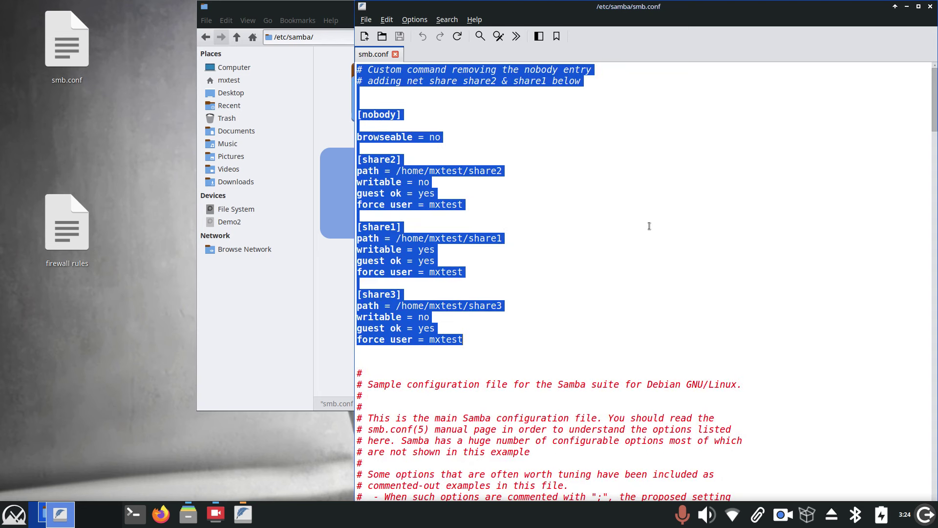
left_click(648, 226)
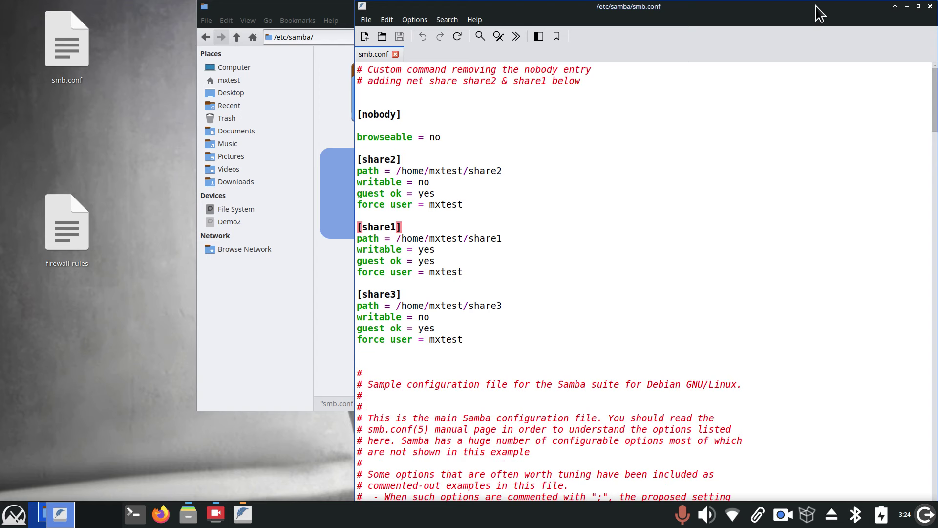
Rearrange the editor and file manager windows, and open smbback.conf in the editor alongside smb.conf.
left_click_drag(817, 10, 341, 26)
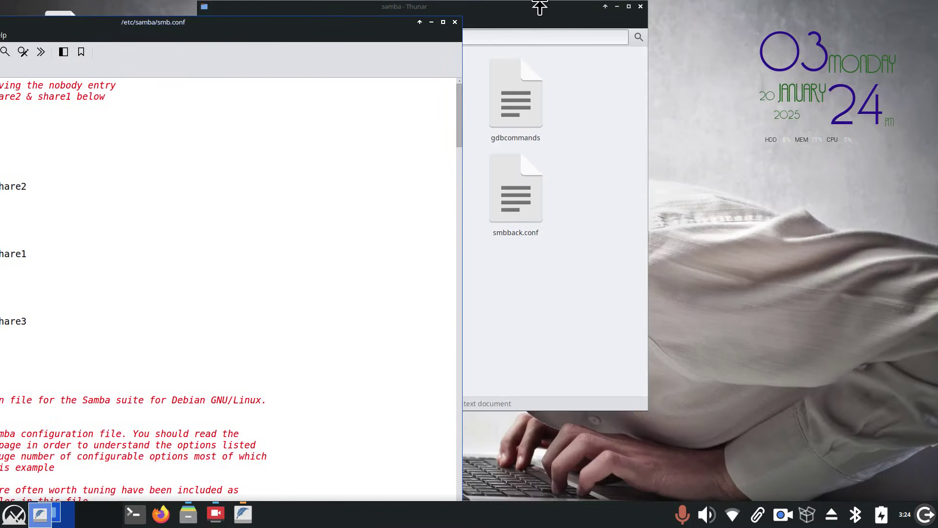
left_click_drag(544, 7, 754, 17)
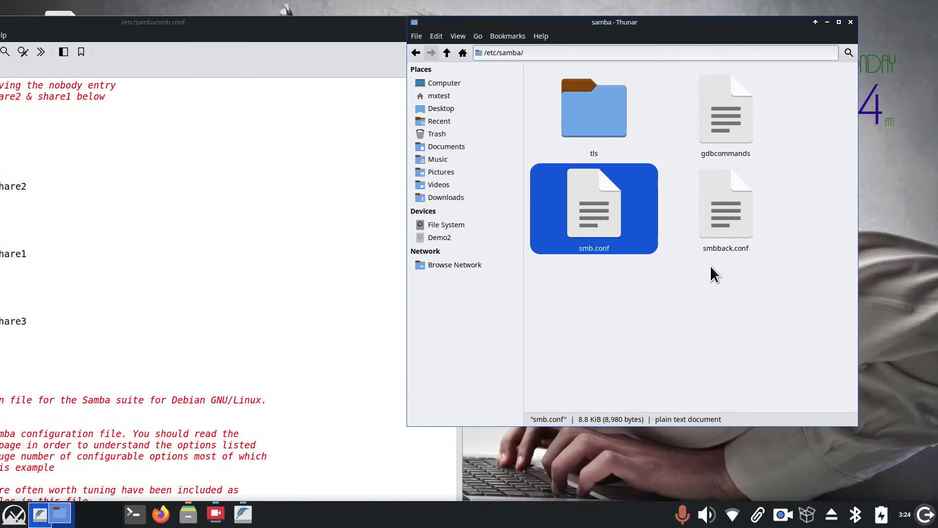
double_click(726, 215)
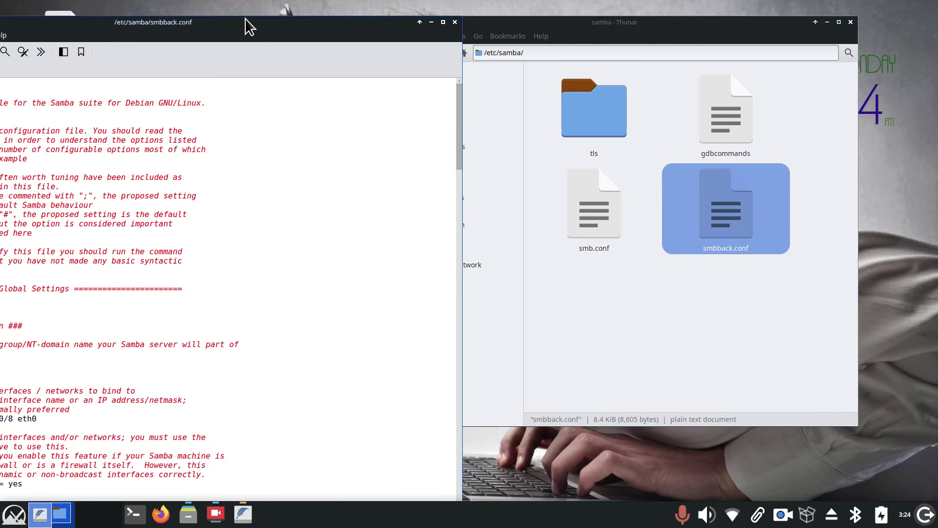
left_click_drag(246, 18, 521, 11)
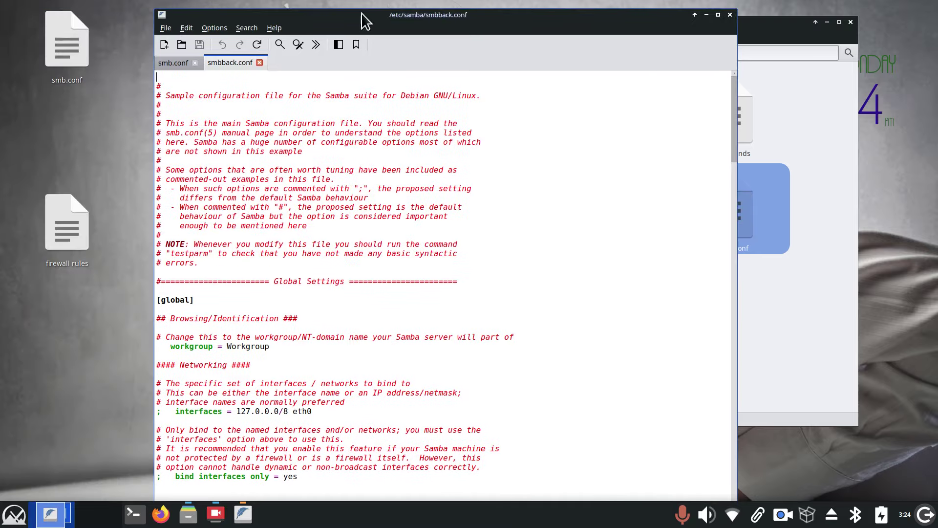
View the text editor's About information and close it.
left_click(275, 31)
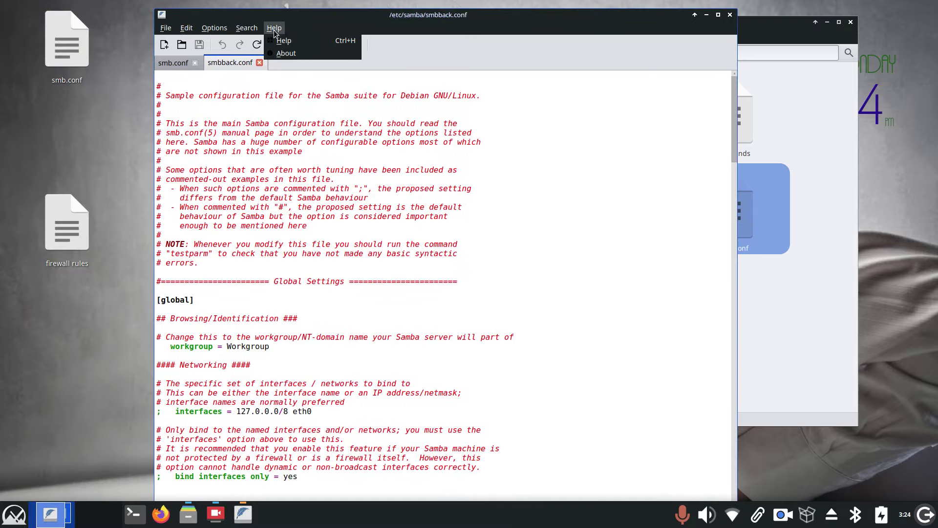
left_click(276, 30)
left_click(274, 29)
left_click(286, 53)
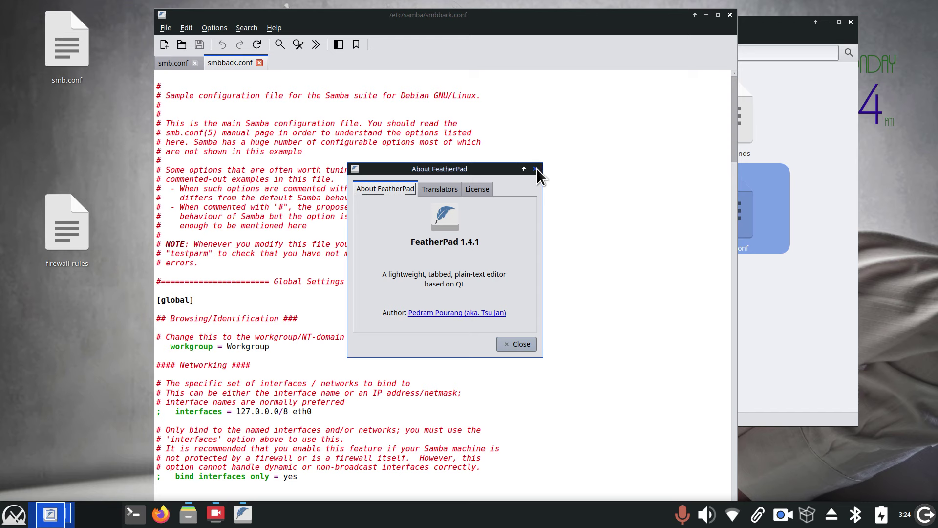
left_click(536, 169)
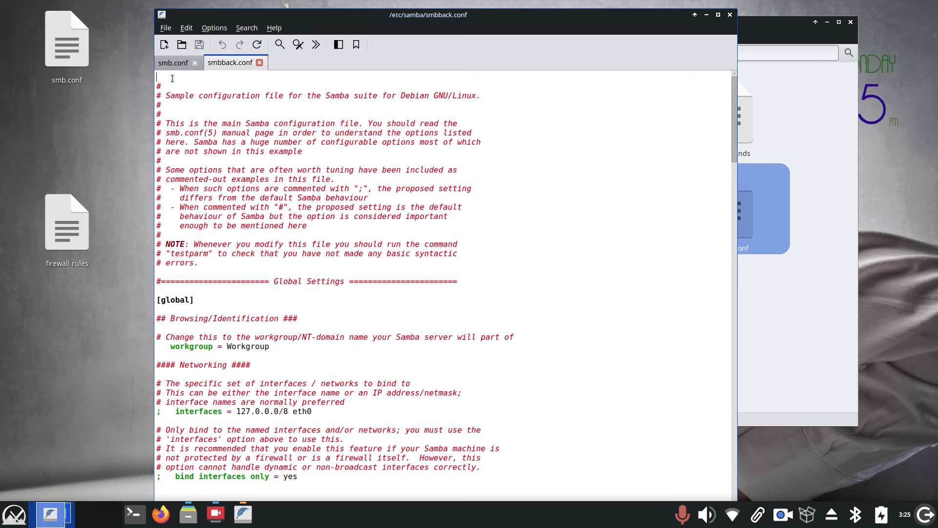
Highlight the "Custom command removing the nobody entry" comment and the [nobody] heading in smb.conf, and close the editor.
left_click(179, 63)
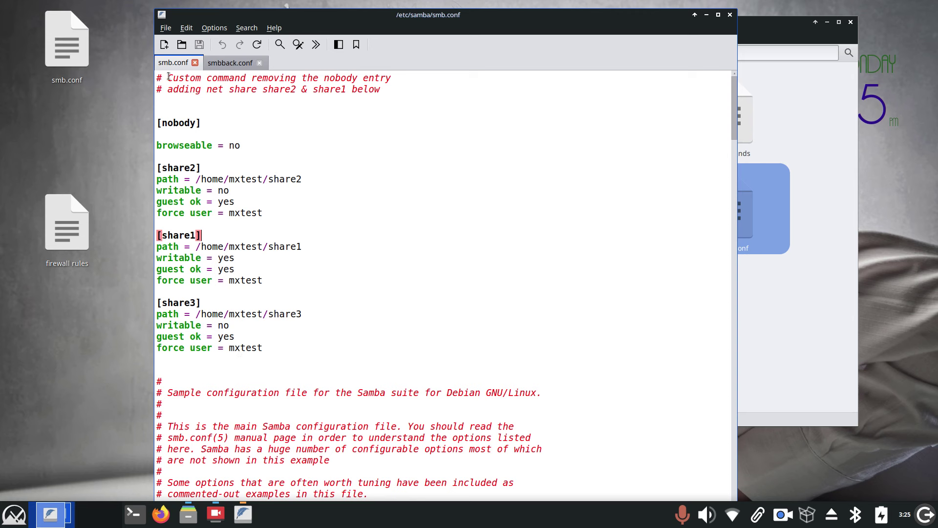
left_click_drag(168, 77, 157, 78)
left_click(198, 102)
left_click_drag(167, 78, 393, 78)
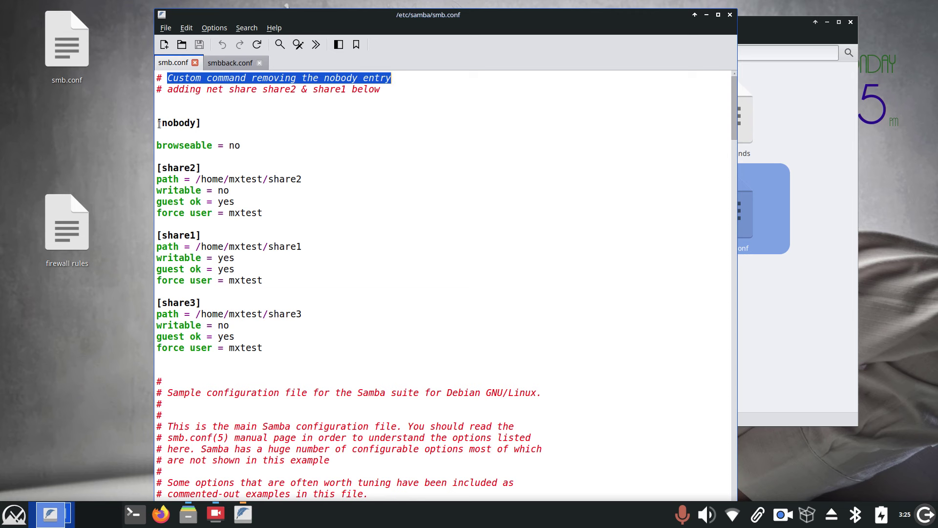
left_click_drag(158, 122, 204, 121)
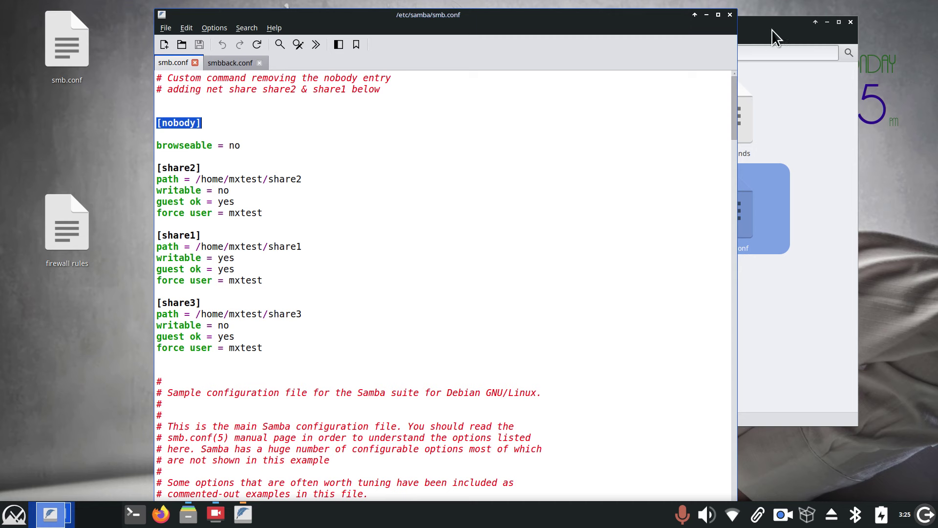
left_click(730, 14)
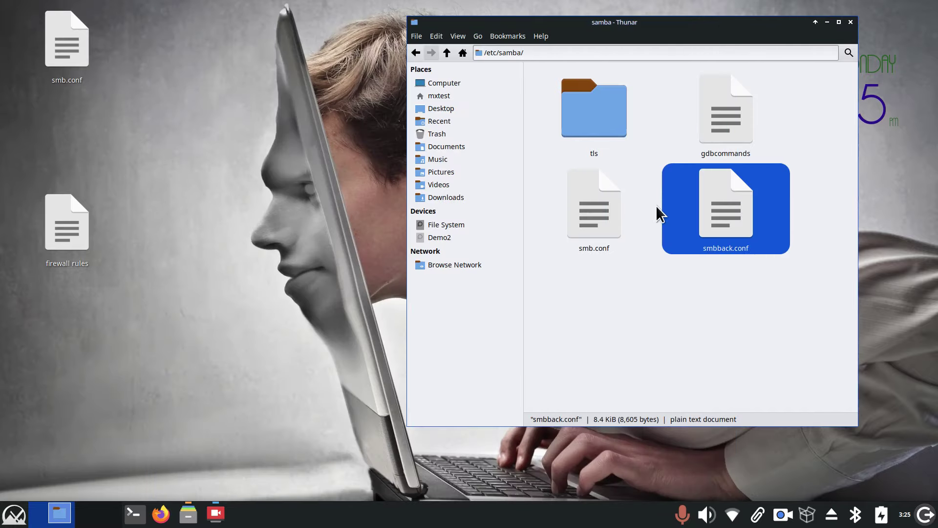
Open /etc/samba in a root file manager window, authenticating with the account password, and place it over the existing window.
left_click(682, 276)
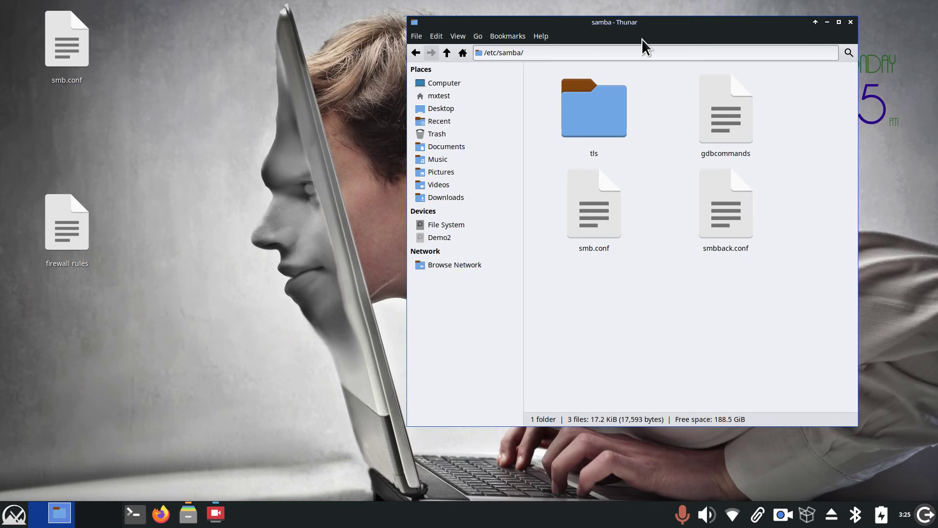
left_click_drag(625, 26, 446, 18)
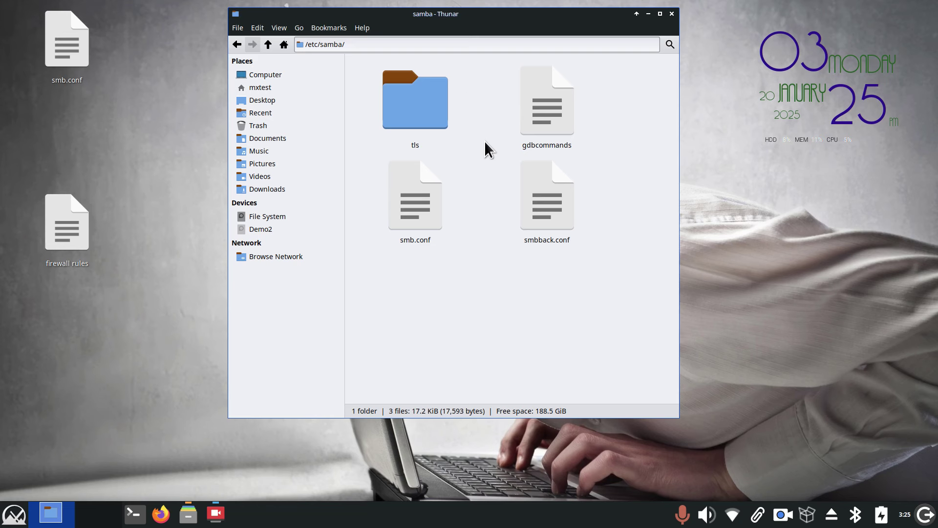
right_click(485, 143)
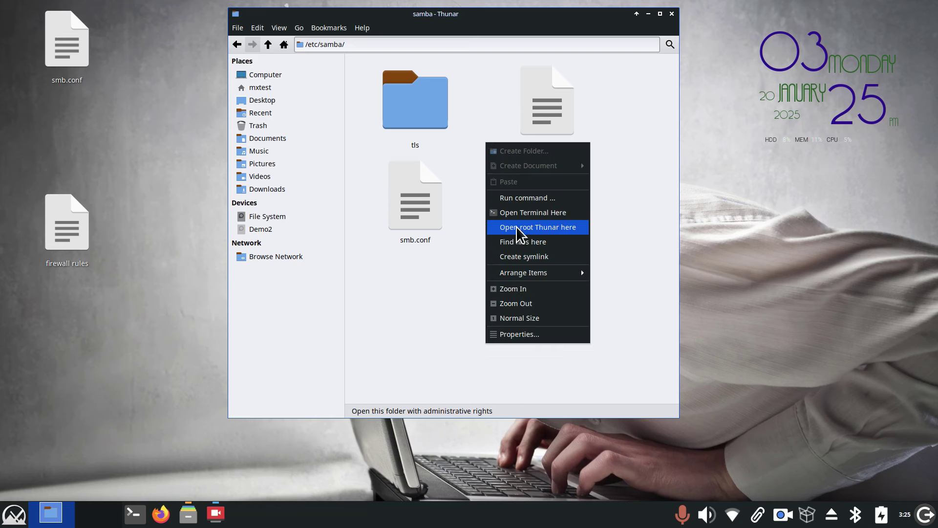
left_click(571, 229)
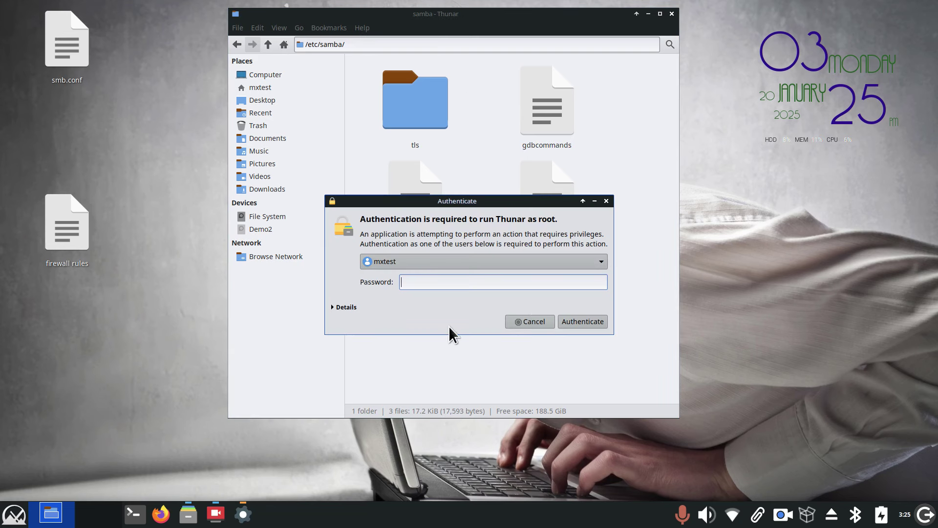
type("••••••••••")
key("Return")
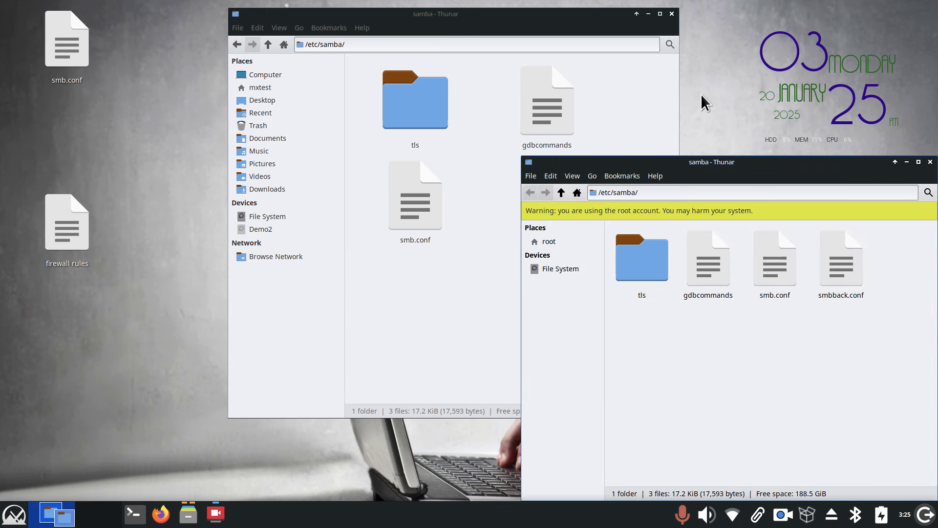
left_click_drag(702, 163, 414, 65)
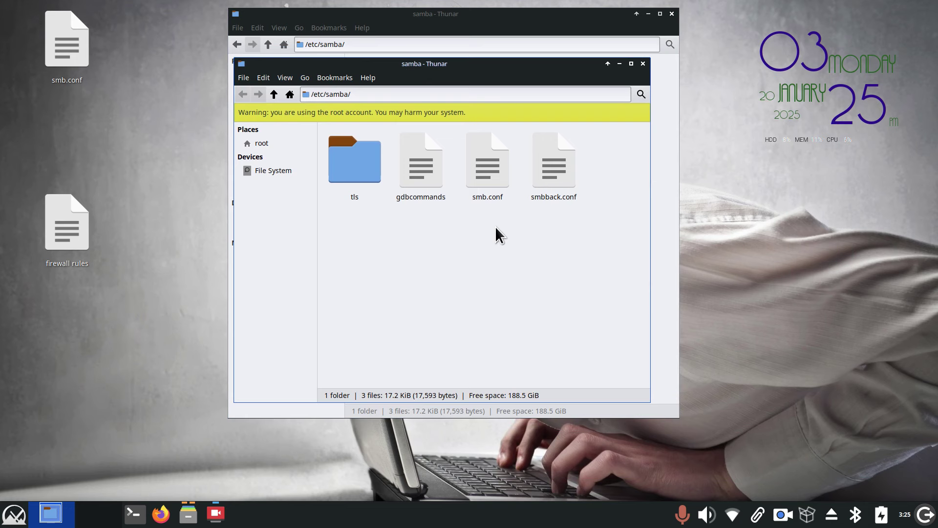
Rename smb.conf to smbbb.conf in the root file manager window.
left_click(487, 193)
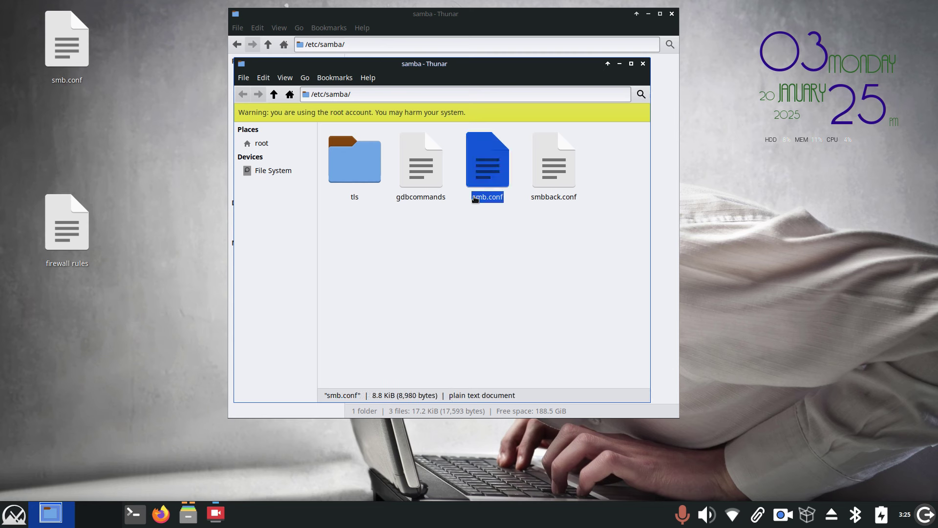
left_click(561, 187)
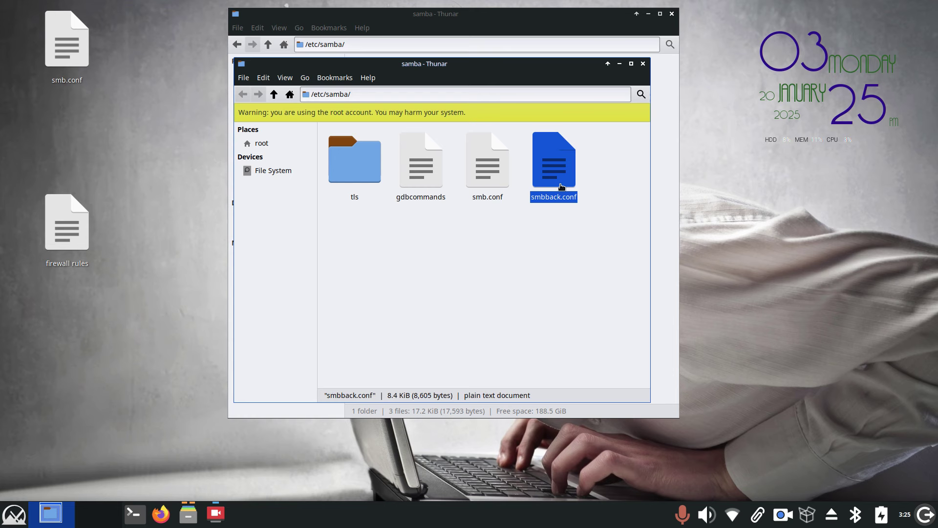
left_click(491, 168)
right_click(491, 166)
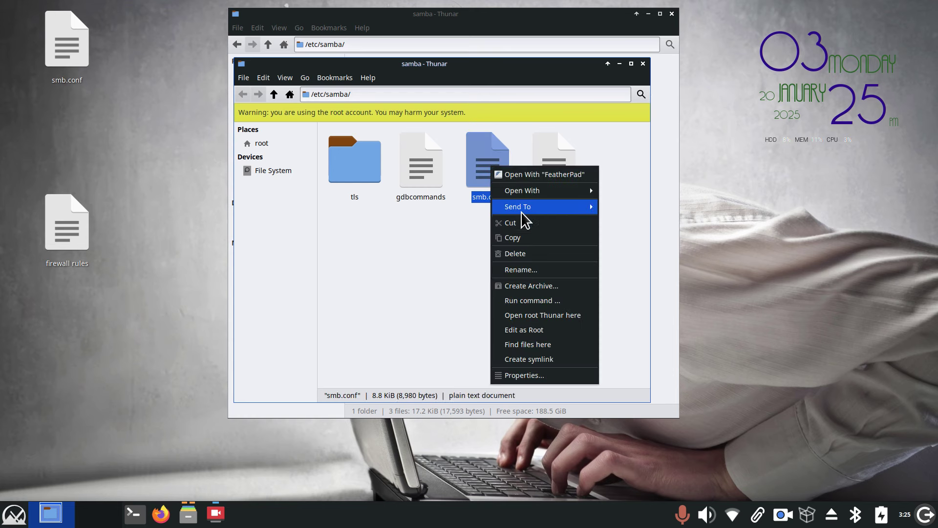
left_click(531, 269)
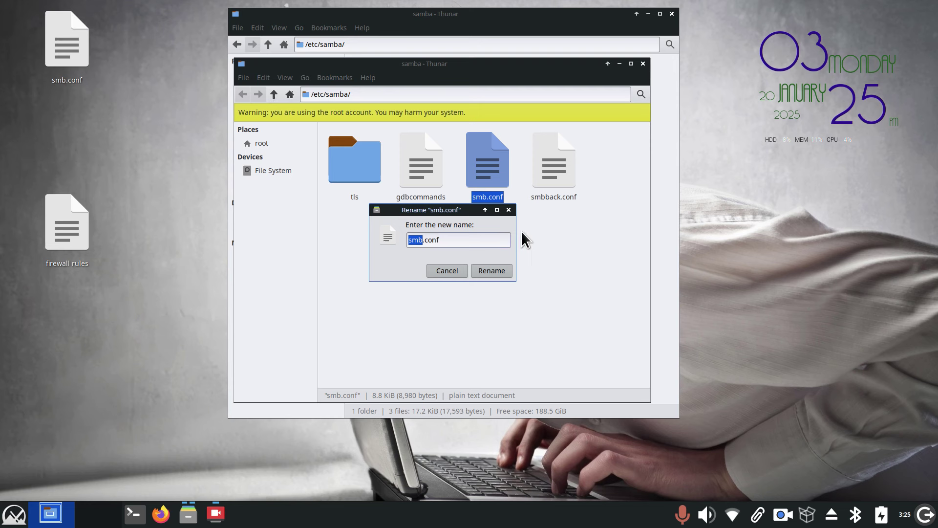
left_click(423, 240)
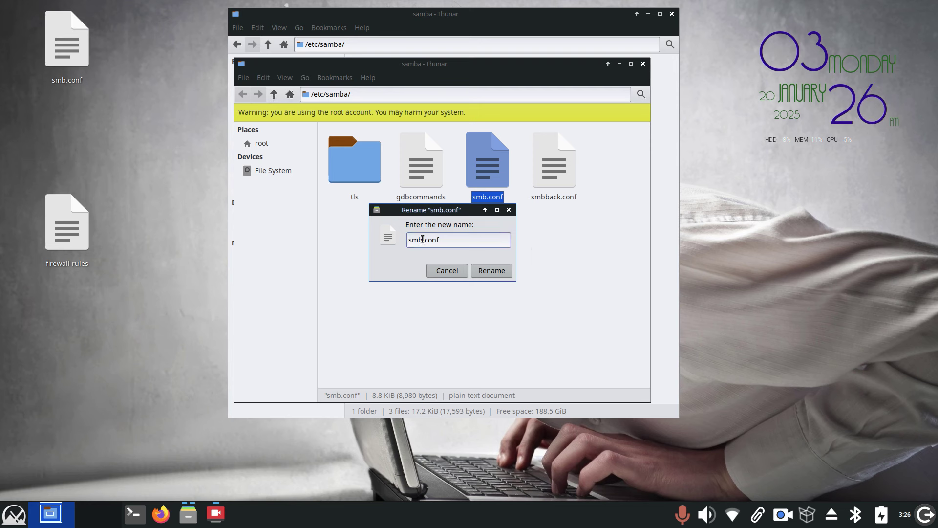
type("bb")
left_click(483, 272)
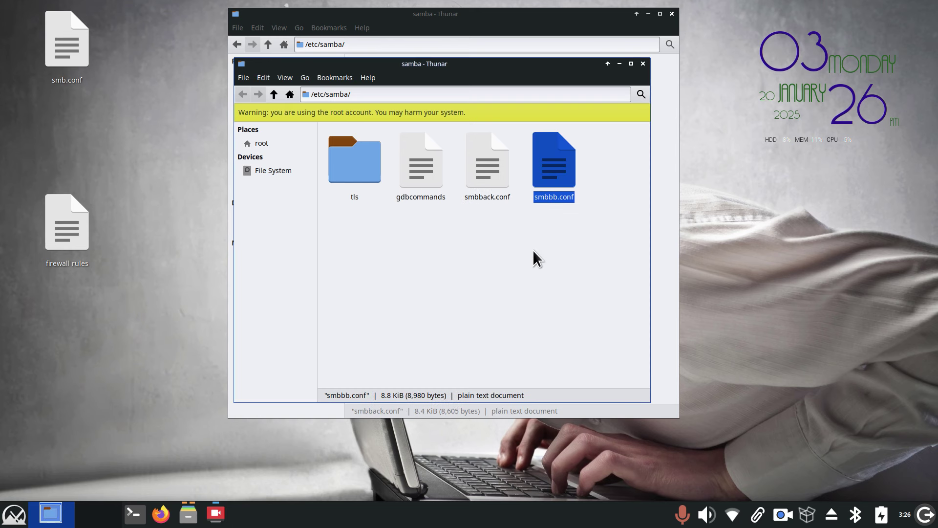
Rename smbback.conf to smb.conf in the root file manager window and close that window.
left_click(487, 165)
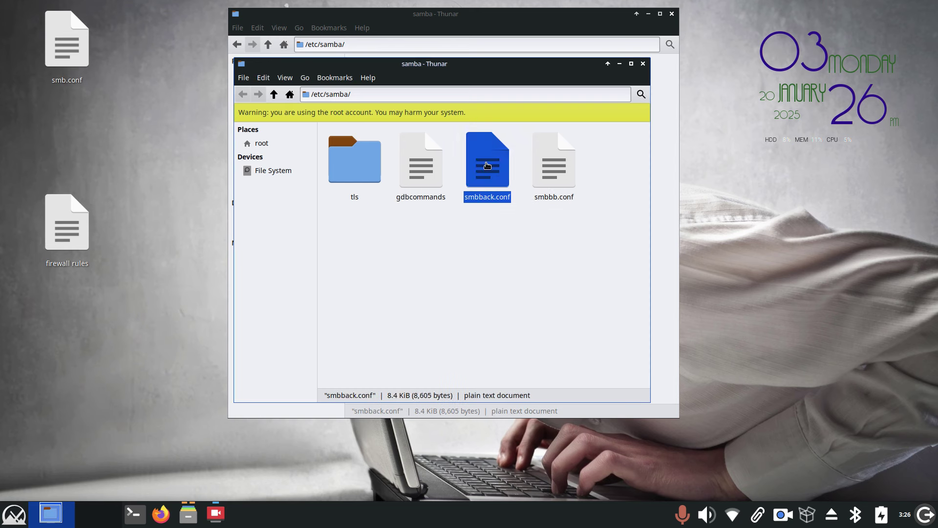
right_click(487, 165)
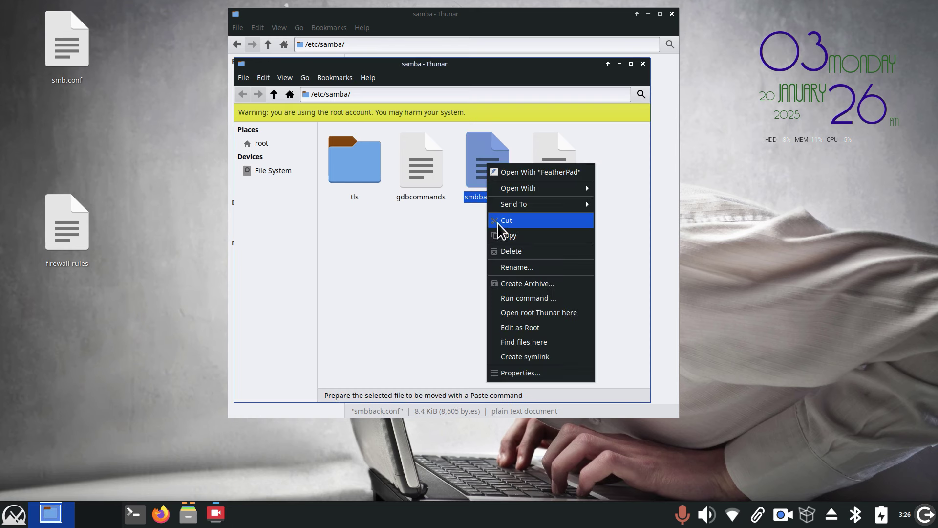
left_click(509, 264)
type("smb.conf")
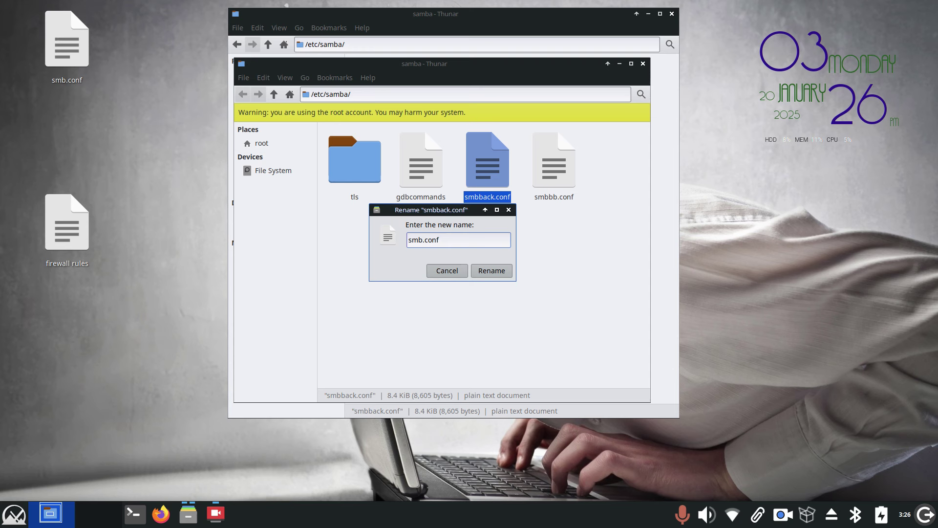
left_click(500, 269)
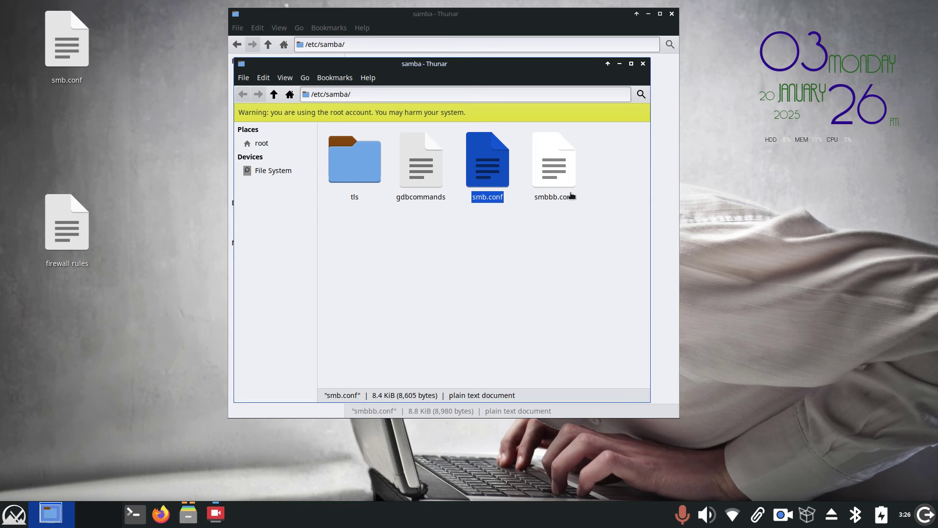
left_click(571, 196)
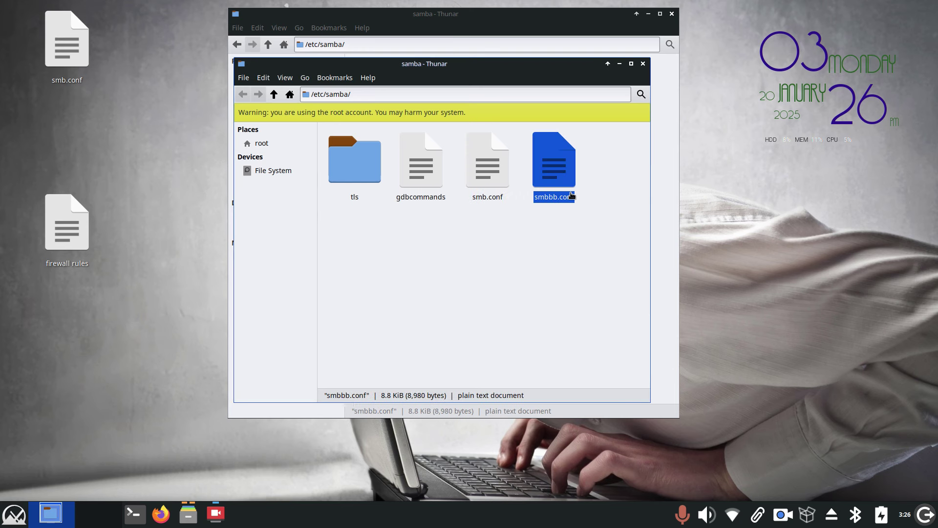
left_click(643, 64)
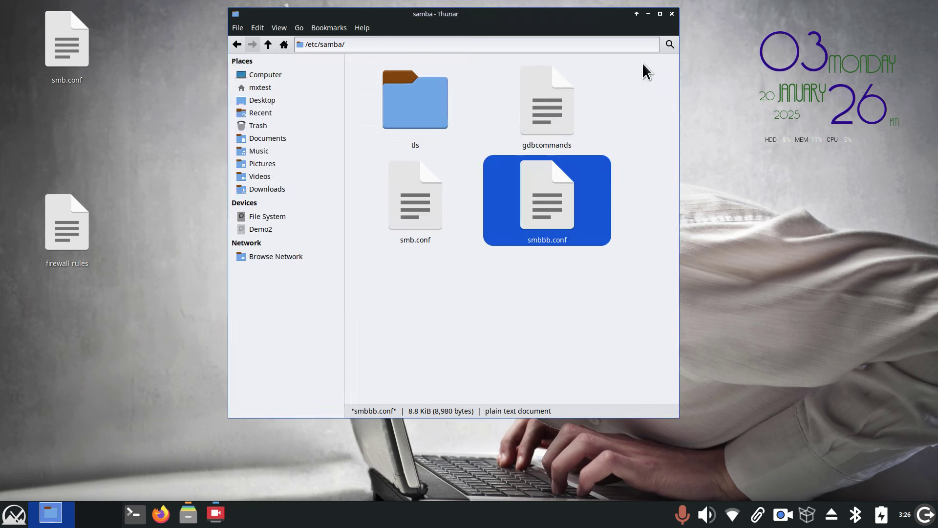
left_click(10, 512)
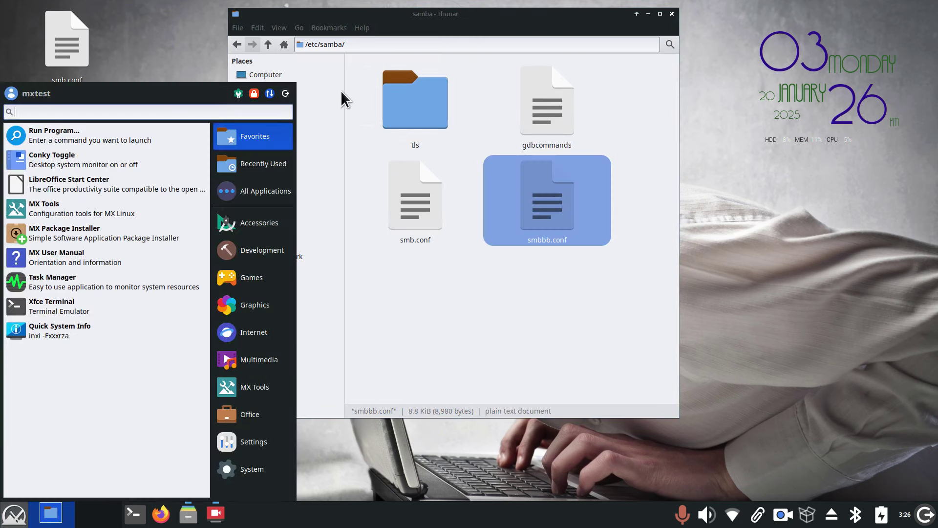
left_click(286, 93)
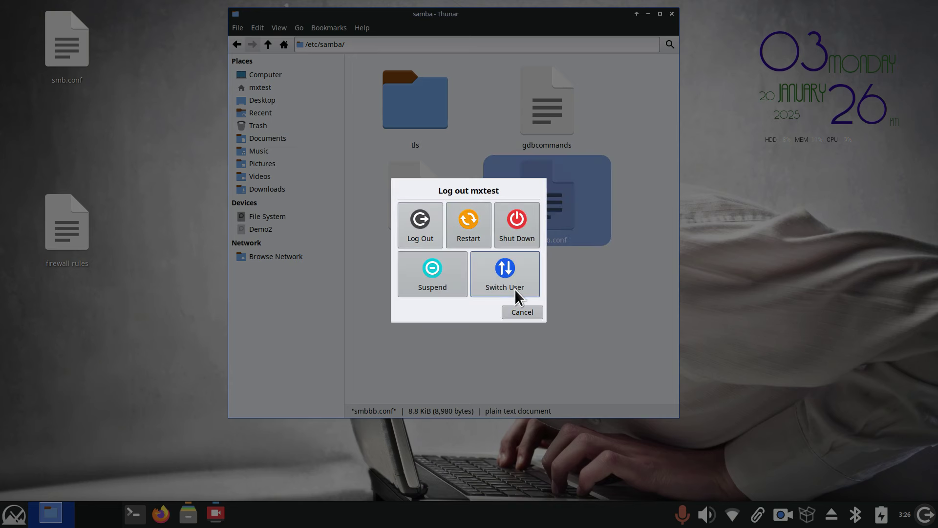
left_click(529, 314)
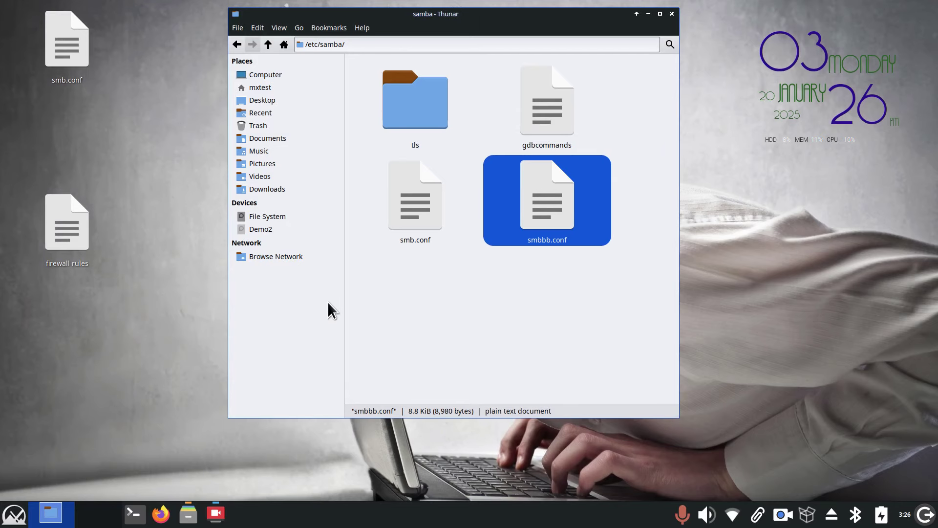
Browse the network to the MX computer, try to connect anonymously to its nobody share, and dismiss the authentication dialog.
left_click(272, 257)
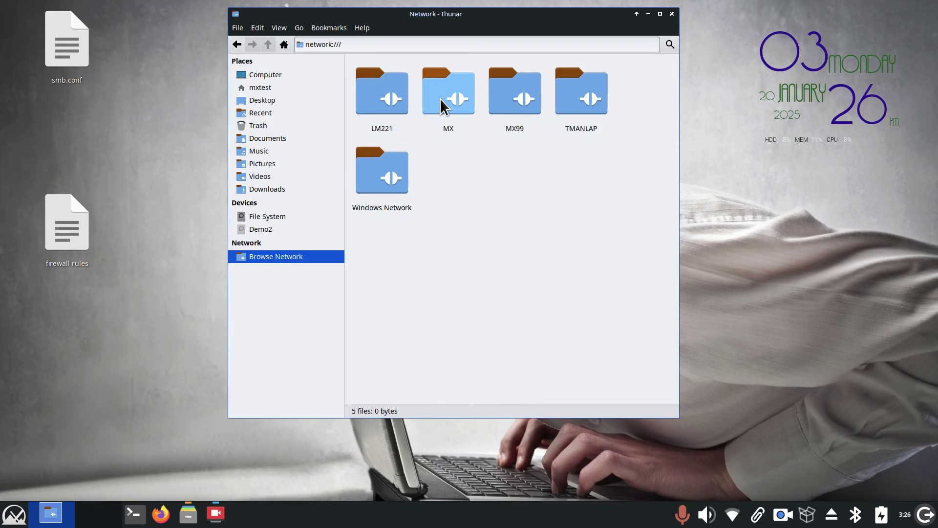
double_click(441, 104)
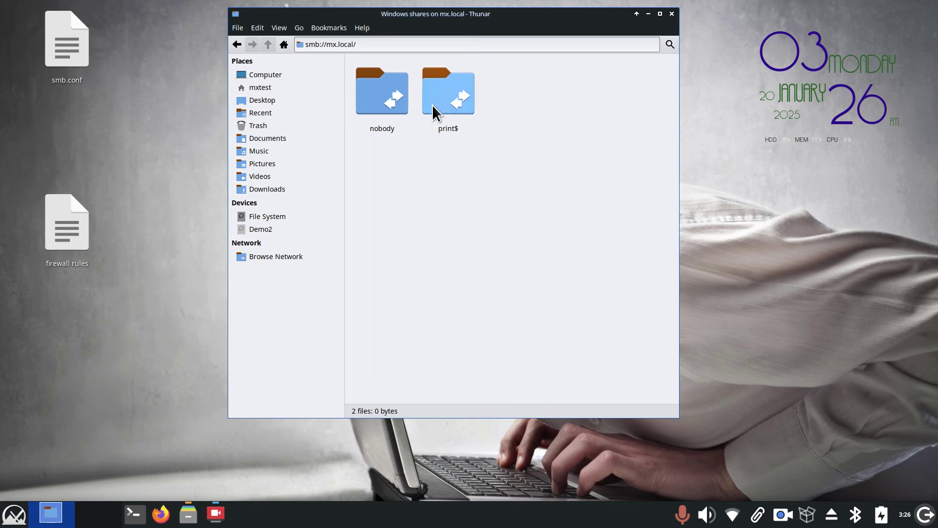
double_click(391, 131)
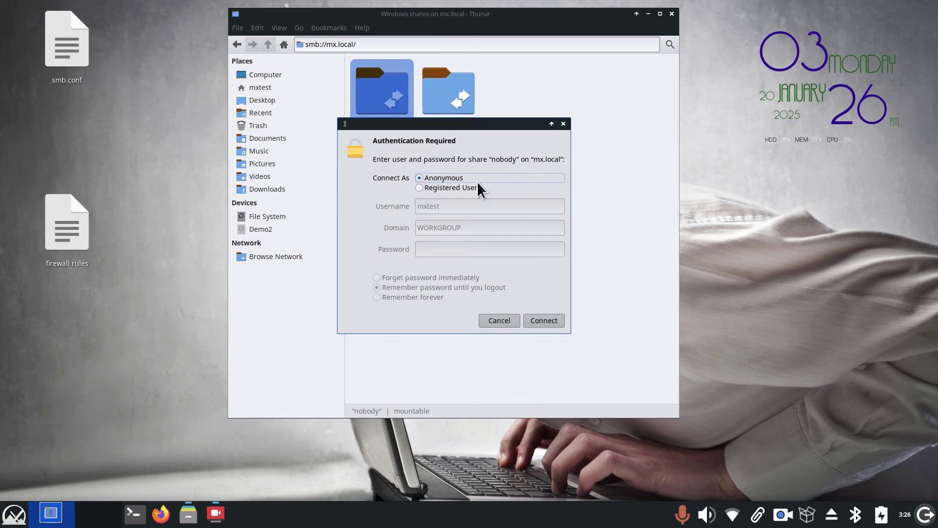
left_click(545, 320)
left_click(564, 124)
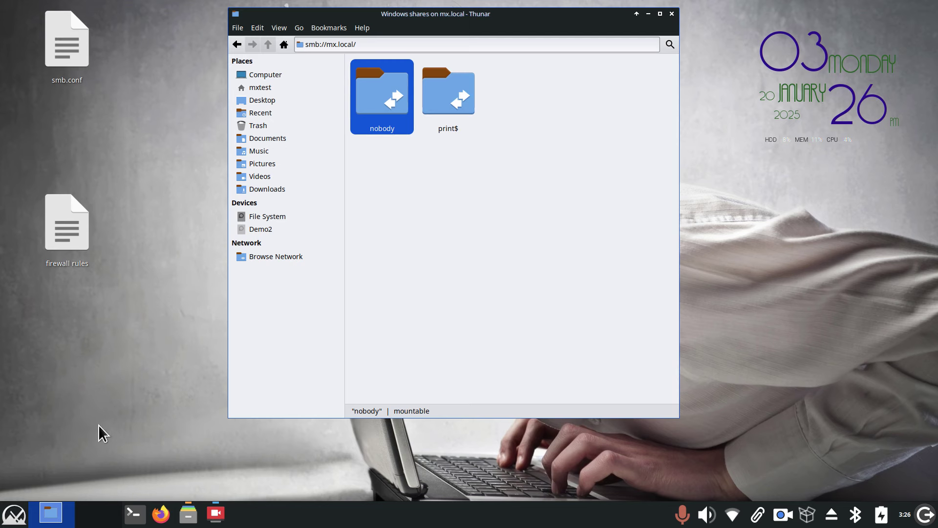
View the configured printer in Print Settings from the system settings manager, and close both windows.
left_click(14, 514)
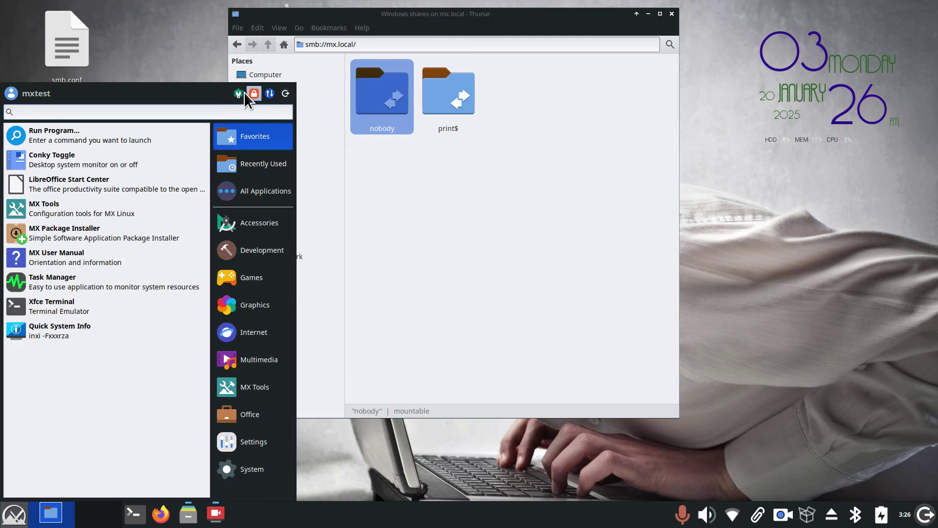
left_click(239, 94)
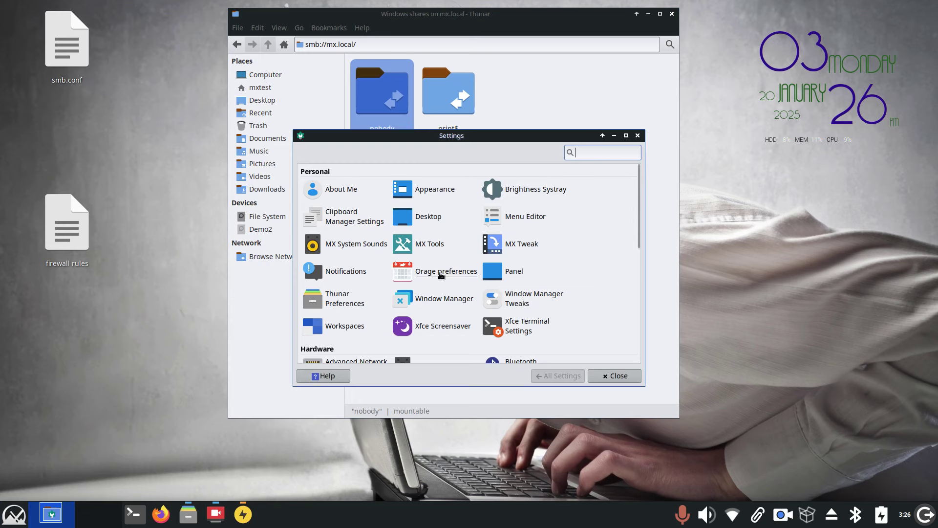
scroll(440, 274, "down", 9)
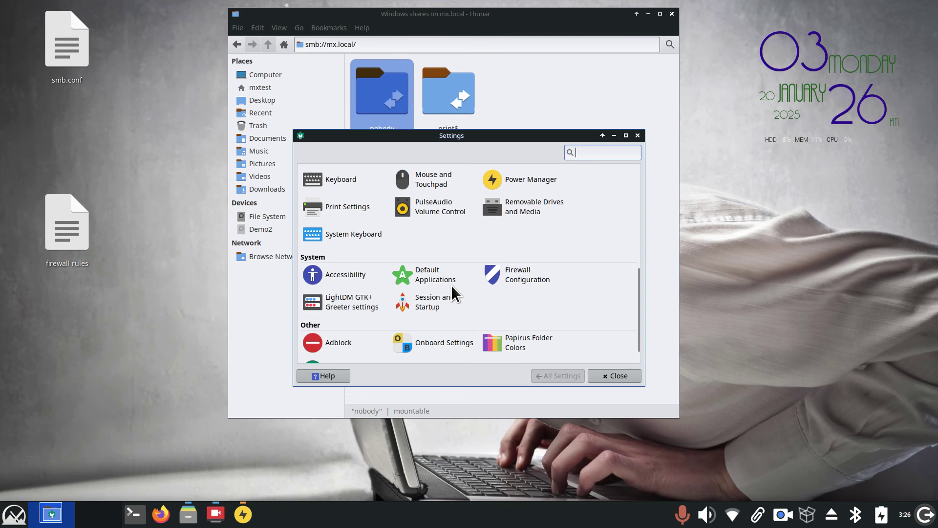
left_click(358, 216)
scroll(343, 209, "up", 2)
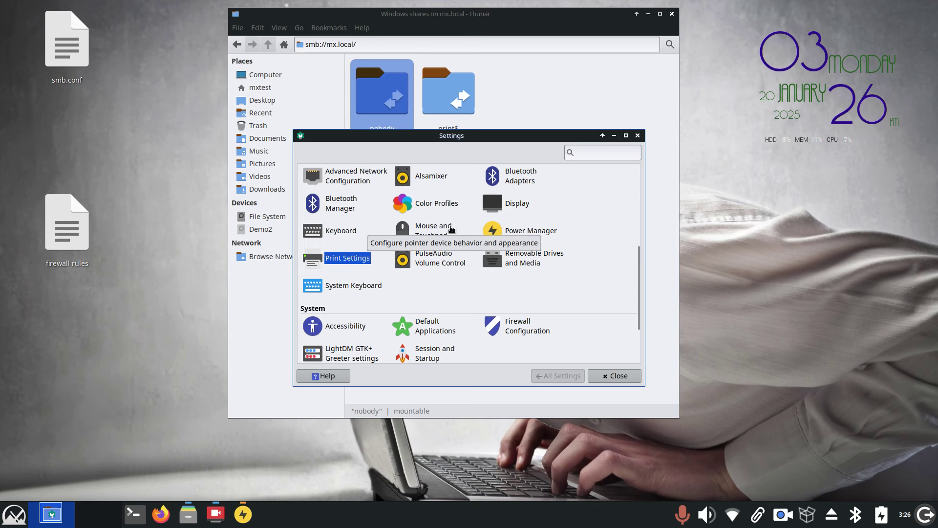
left_click(350, 258)
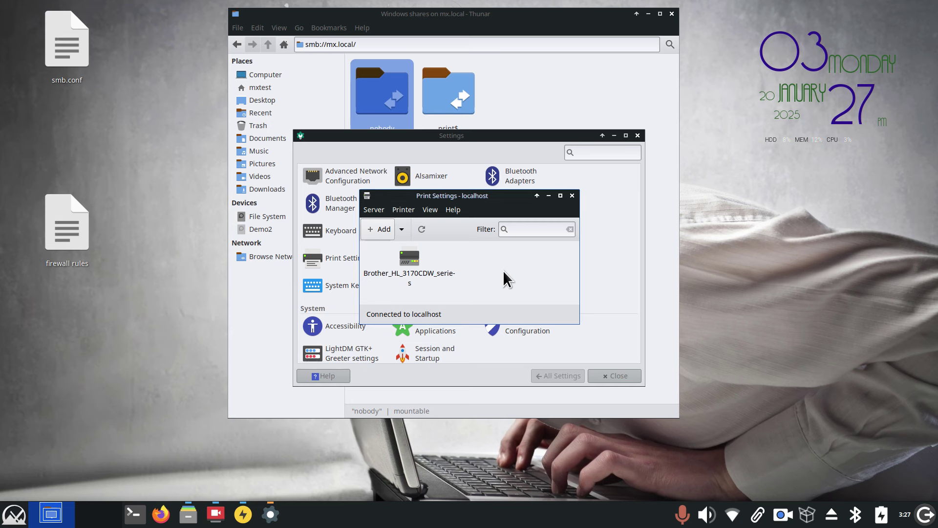
left_click(572, 195)
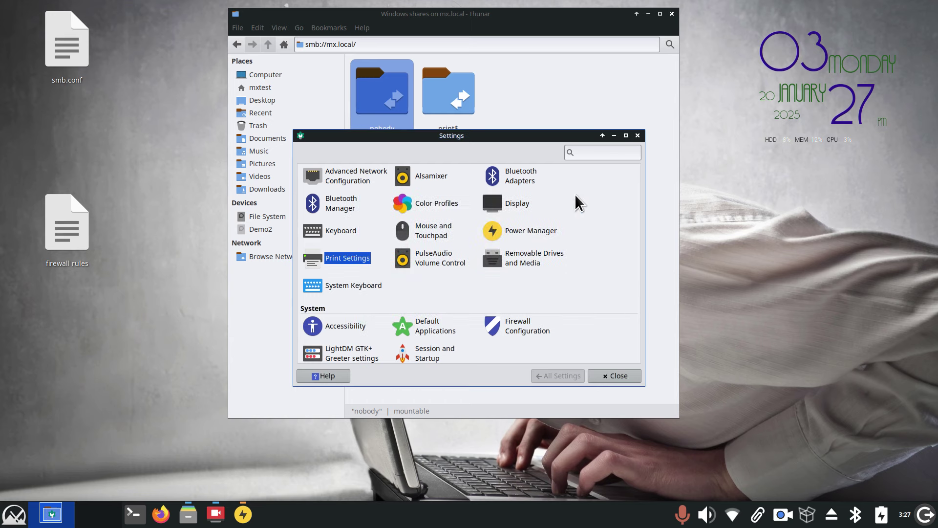
left_click(637, 136)
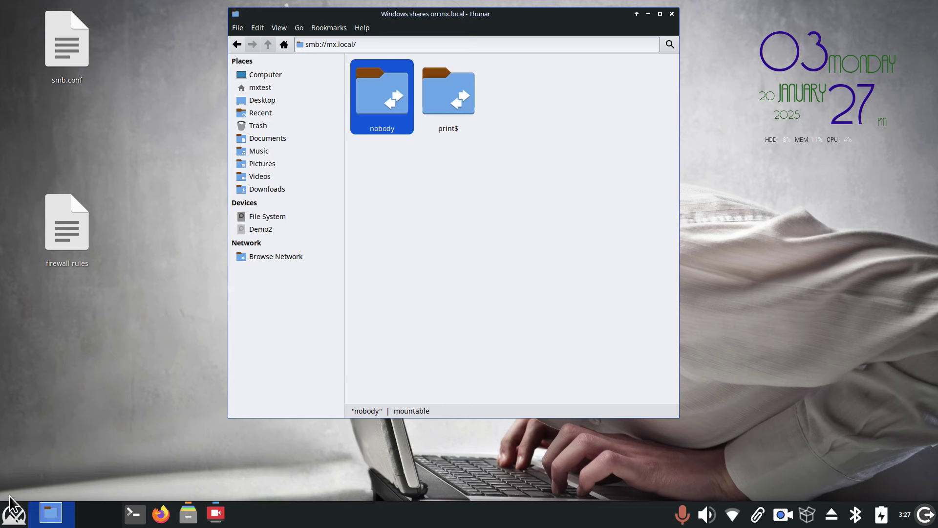
Search the applications for "sam" and launch MX Samba Config.
left_click(14, 514)
left_click(504, 160)
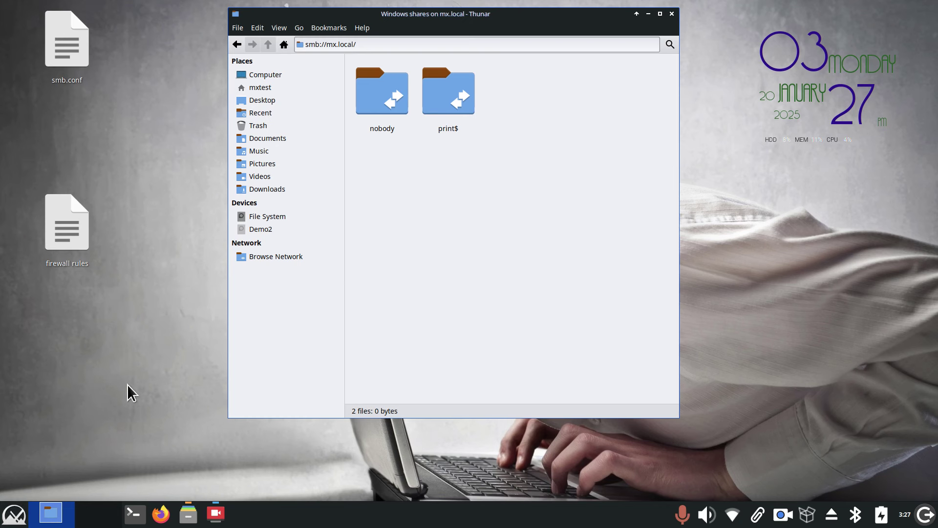
left_click(14, 514)
left_click(243, 333)
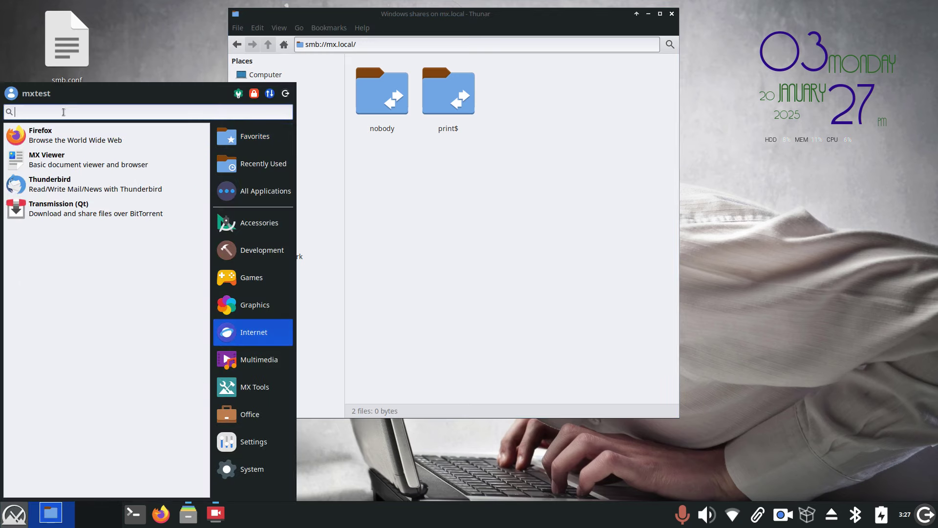
type("sam")
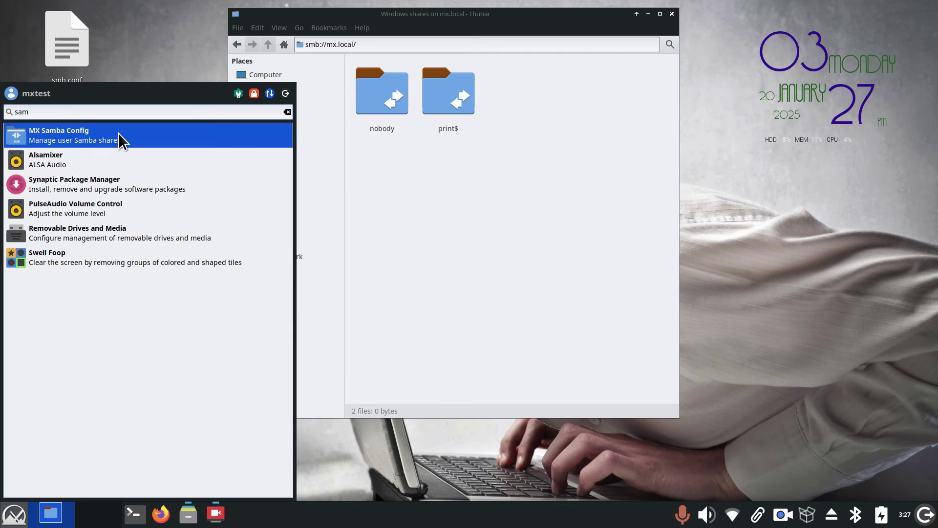
left_click(101, 139)
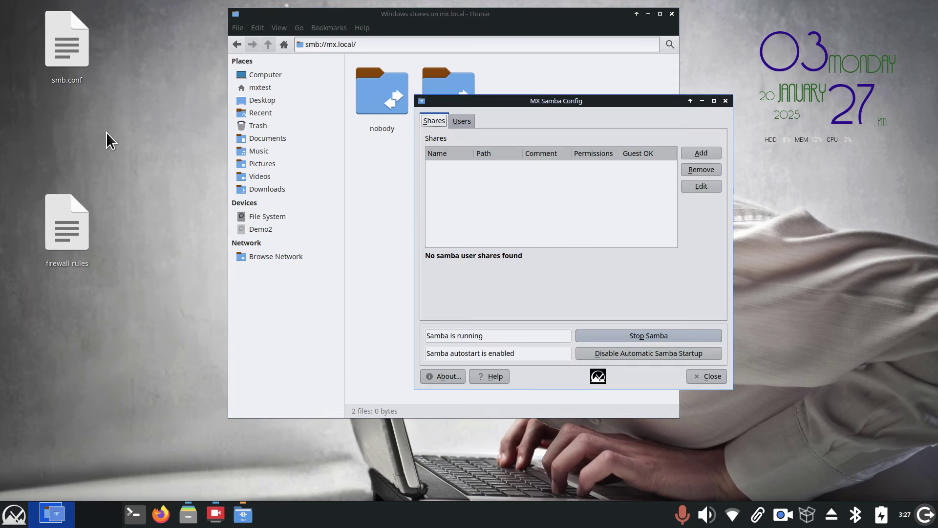
Inspect the permissions and sharing properties of the share1 folder in the home directory, and close its properties.
left_click(269, 87)
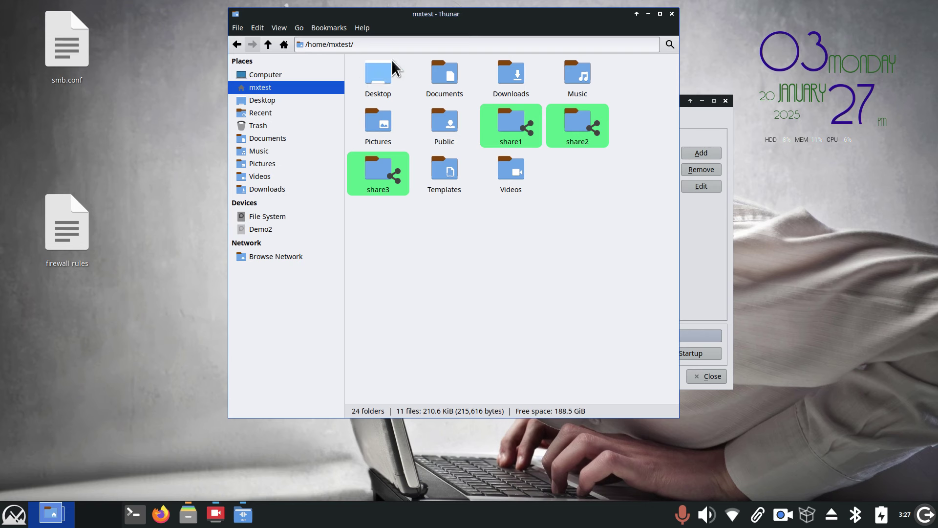
right_click(506, 114)
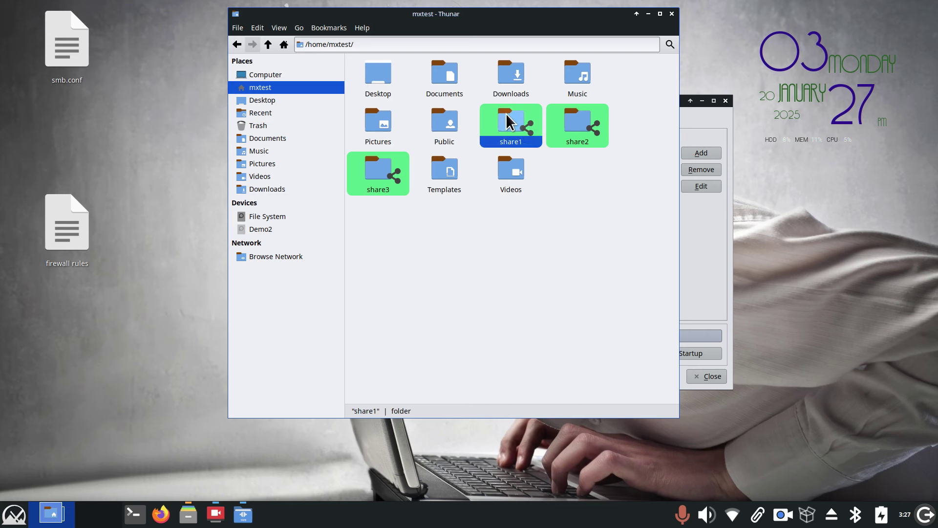
left_click(538, 383)
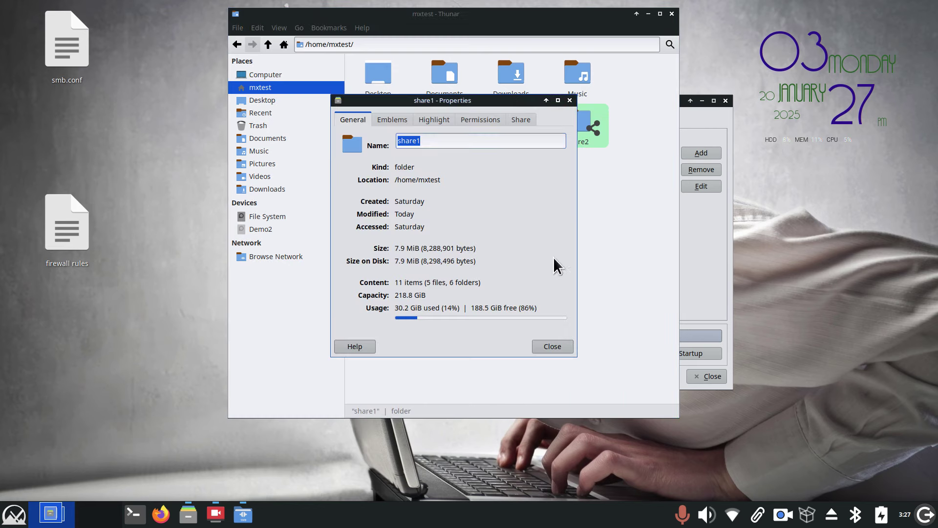
left_click(479, 120)
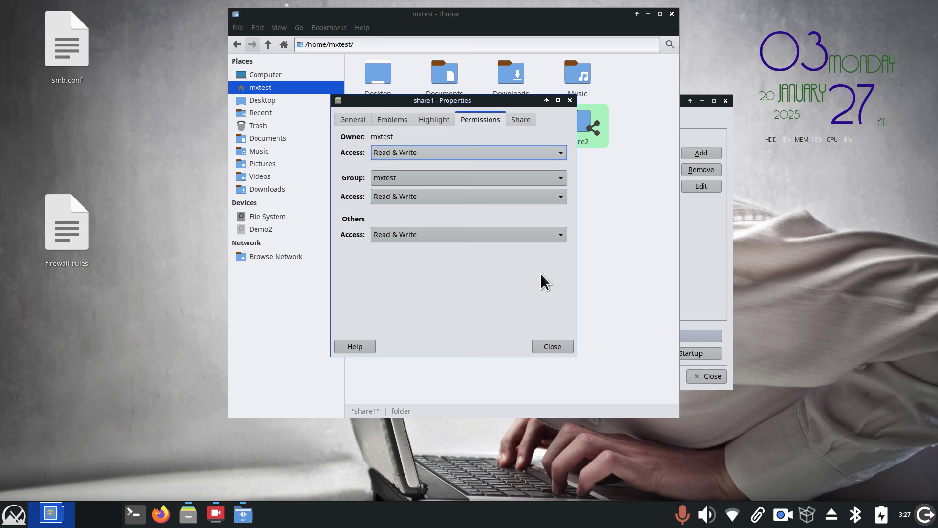
left_click(521, 119)
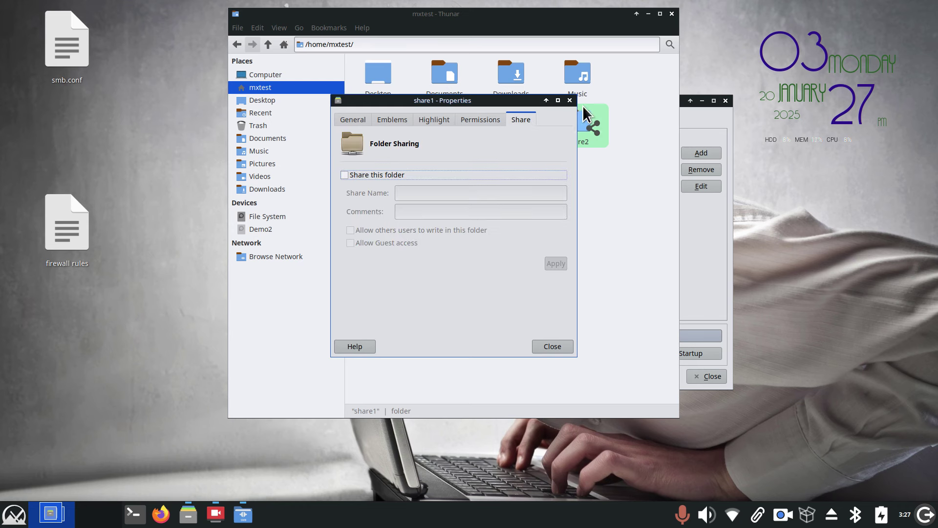
left_click(570, 100)
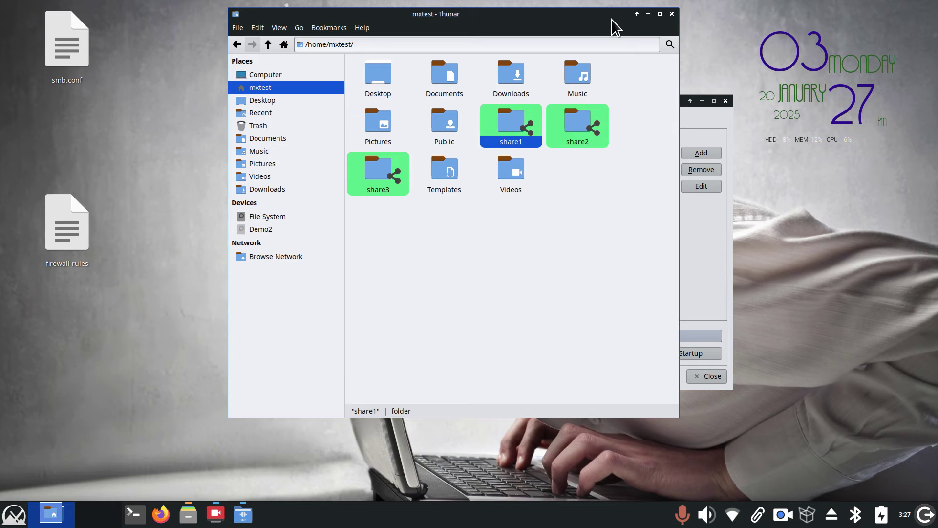
Try to share the share1 folder with write access for other users and guest access, dismiss the error, and close its properties.
left_click_drag(601, 20, 426, 26)
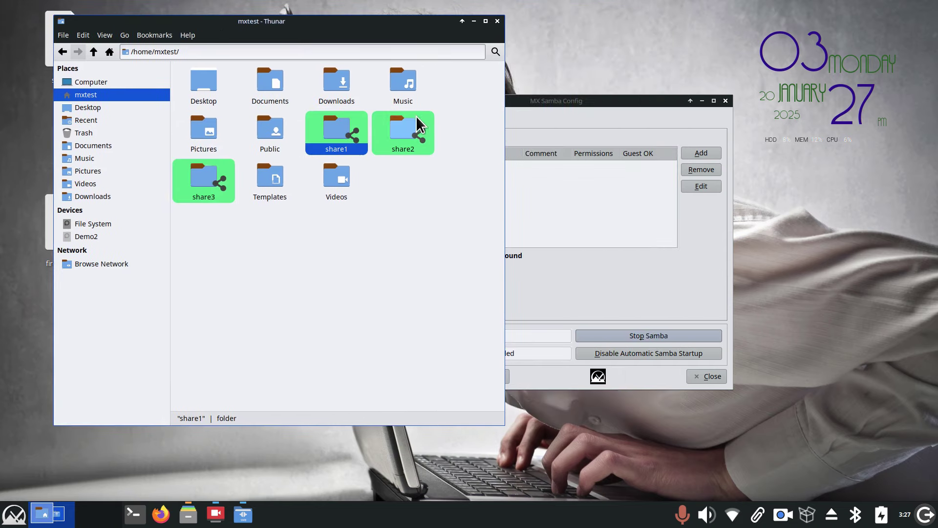
right_click(332, 132)
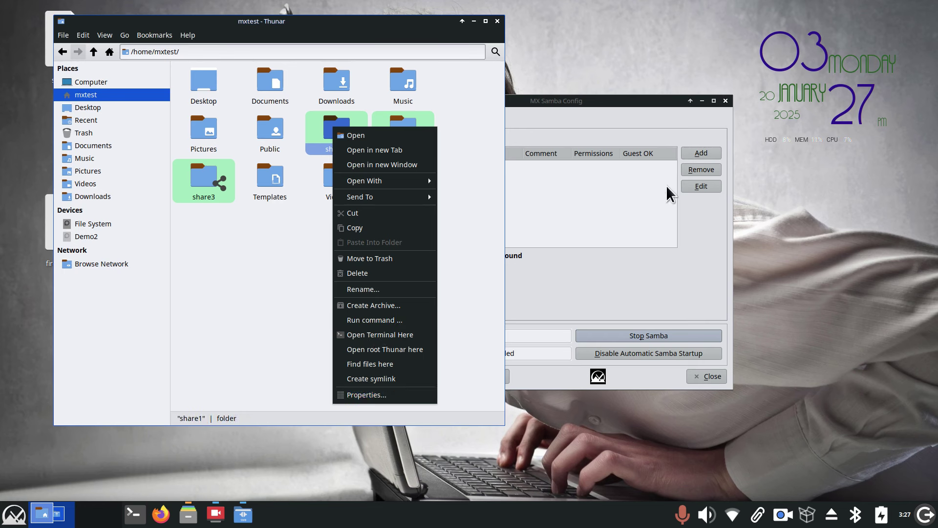
left_click(391, 396)
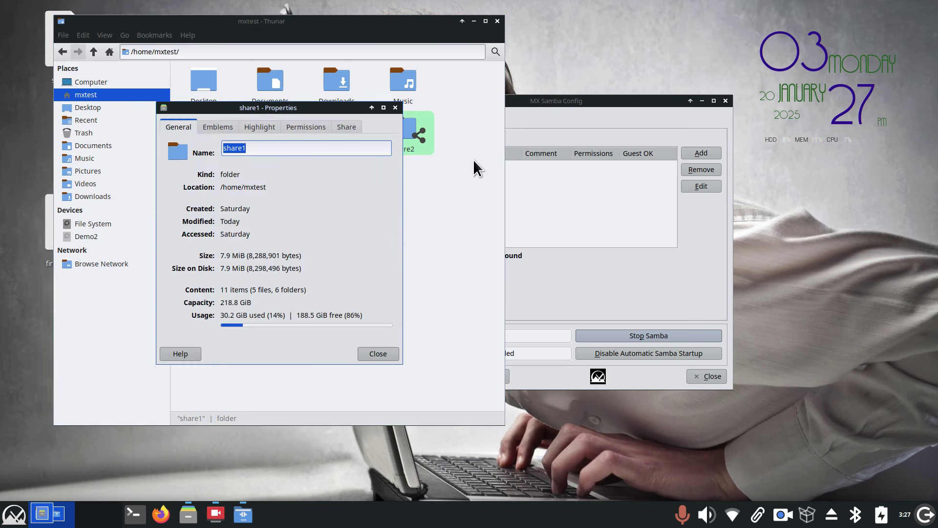
left_click(347, 128)
left_click(170, 182)
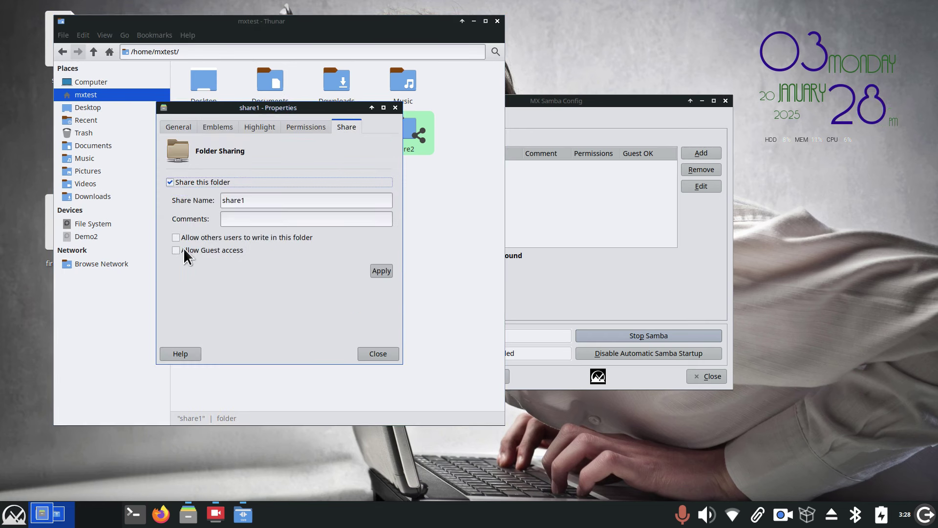
left_click(177, 237)
left_click(177, 248)
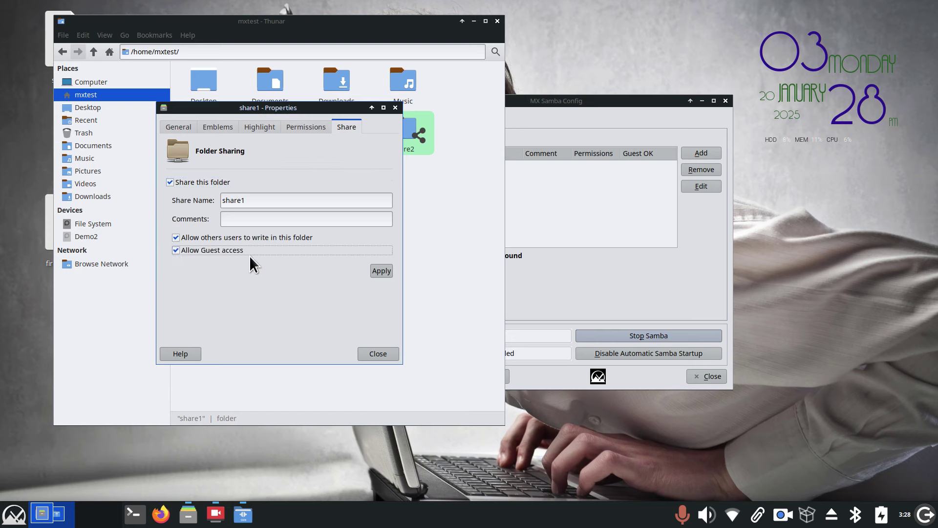
left_click(380, 270)
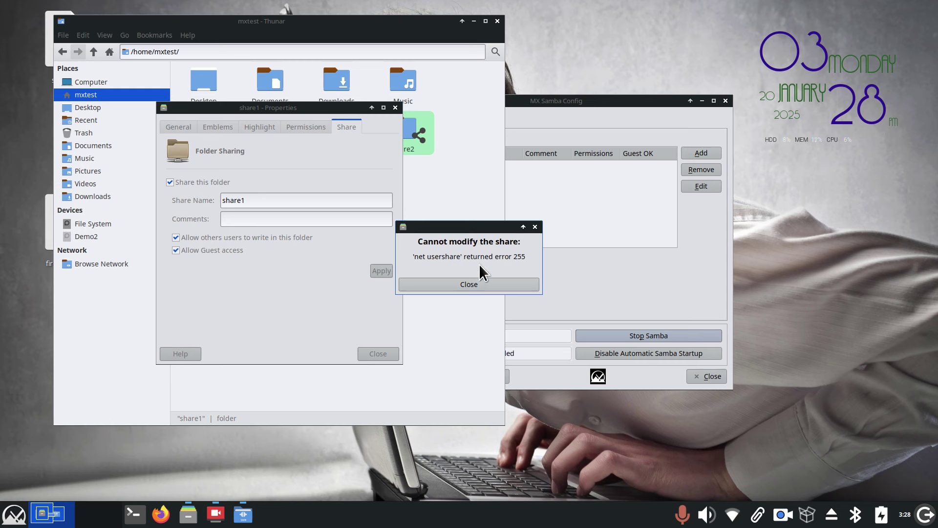
left_click(465, 285)
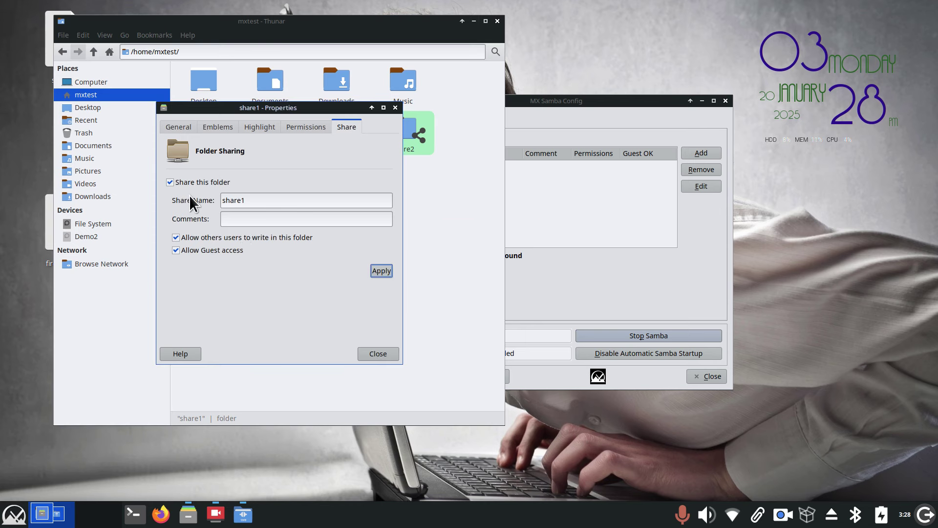
left_click(170, 182)
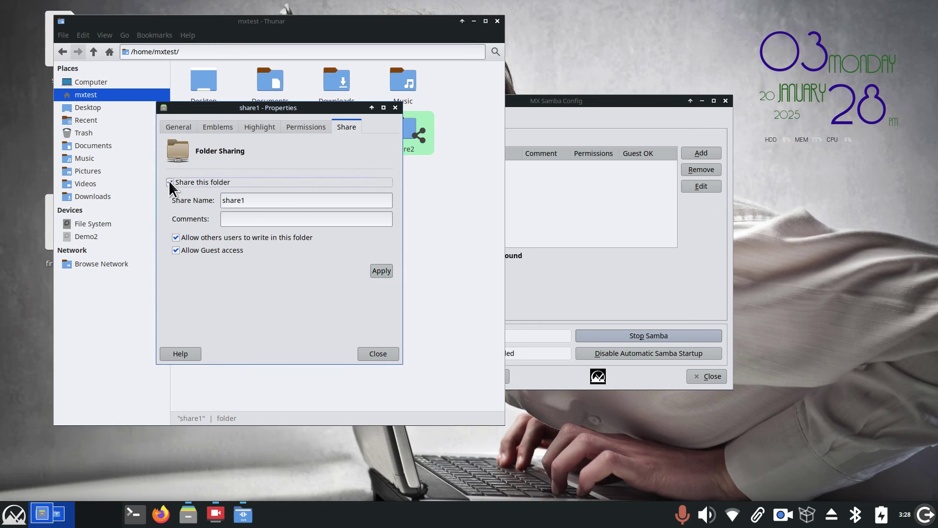
left_click(395, 107)
Review the users and shares lists in MX Samba Config, and view the new share options without adding a share.
mouse_move(561, 101)
left_mouse_down()
mouse_move(604, 97)
mouse_move(585, 94)
mouse_move(572, 111)
left_mouse_up()
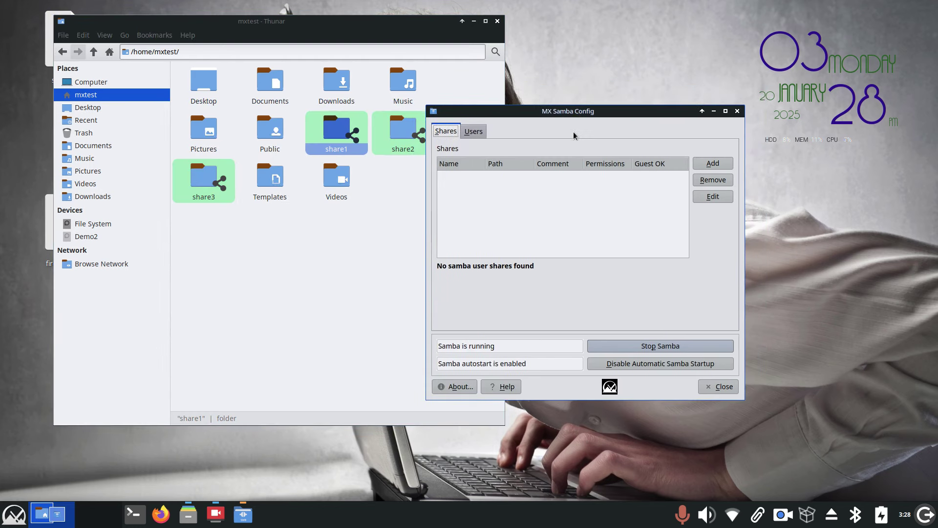
left_click(472, 135)
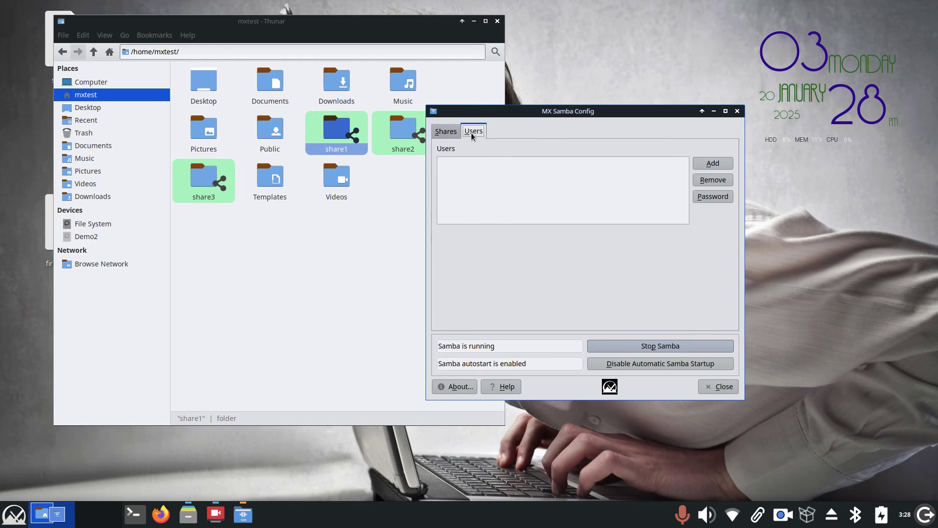
left_click(442, 132)
left_click(718, 164)
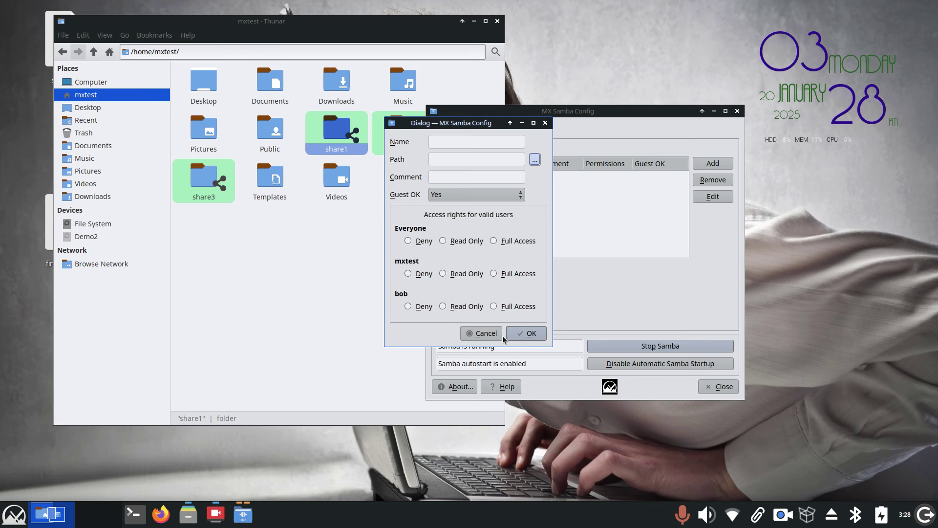
left_click(483, 335)
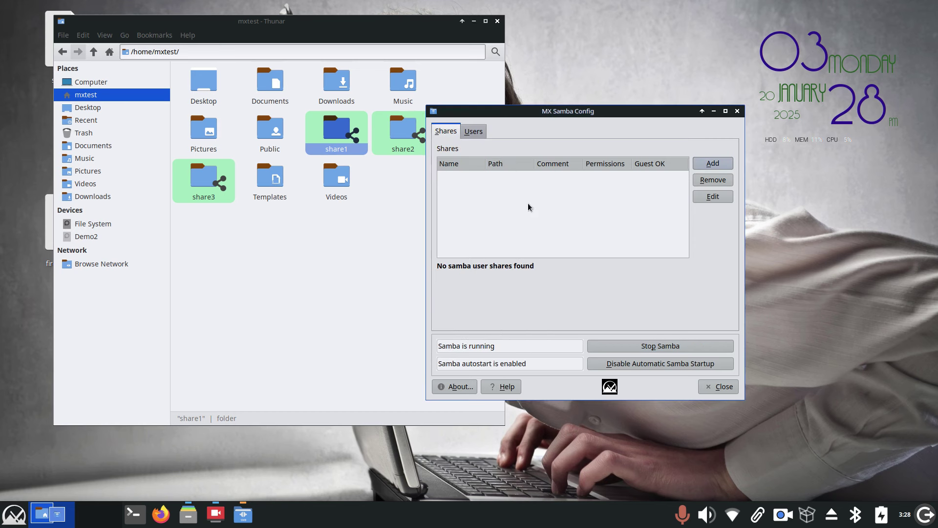
Request stopping the Samba service, cancel the authentication, and close MX Samba Config.
left_click(690, 348)
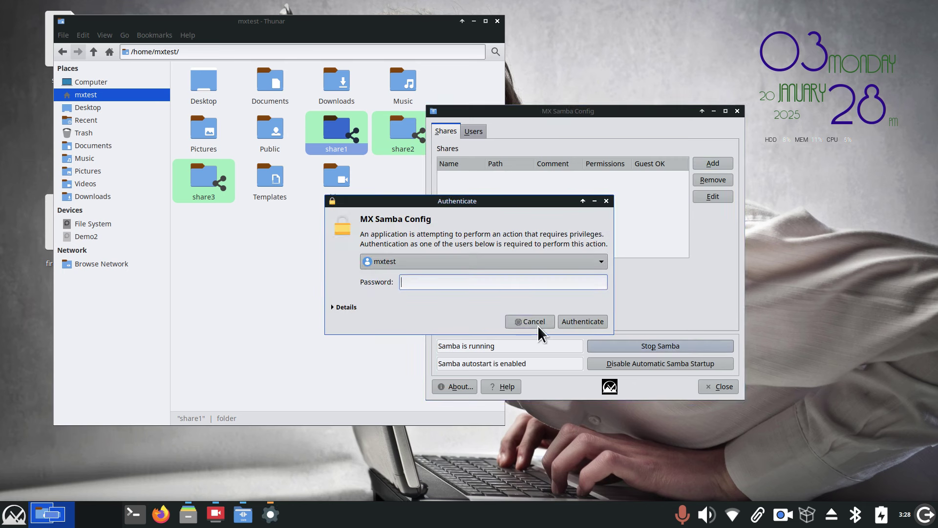
left_click(538, 325)
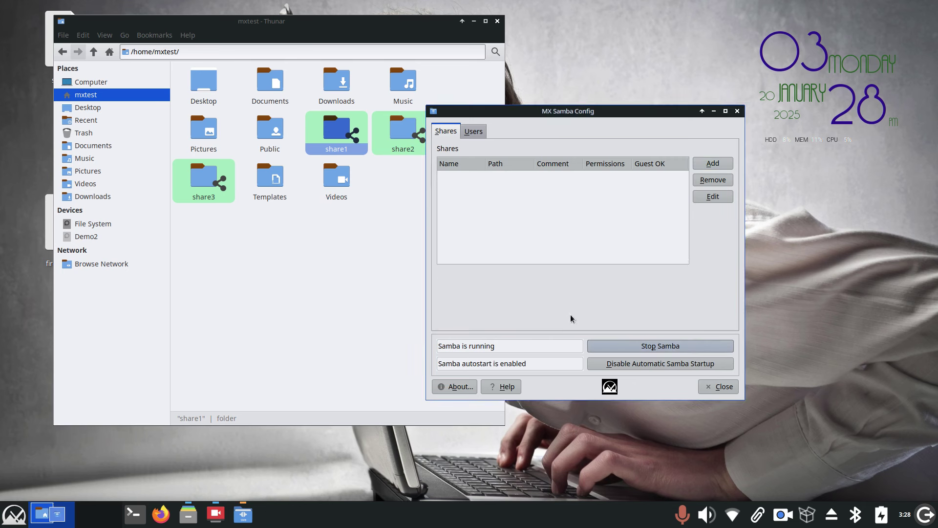
left_click(737, 111)
Try to share the share1 folder with guest access only, disable its sharing again, and close its properties.
right_click(326, 120)
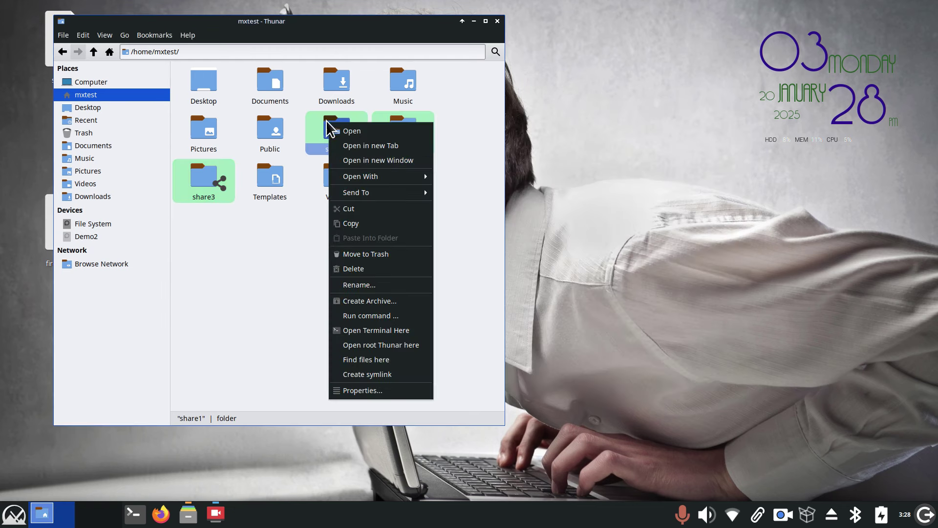
left_click(388, 390)
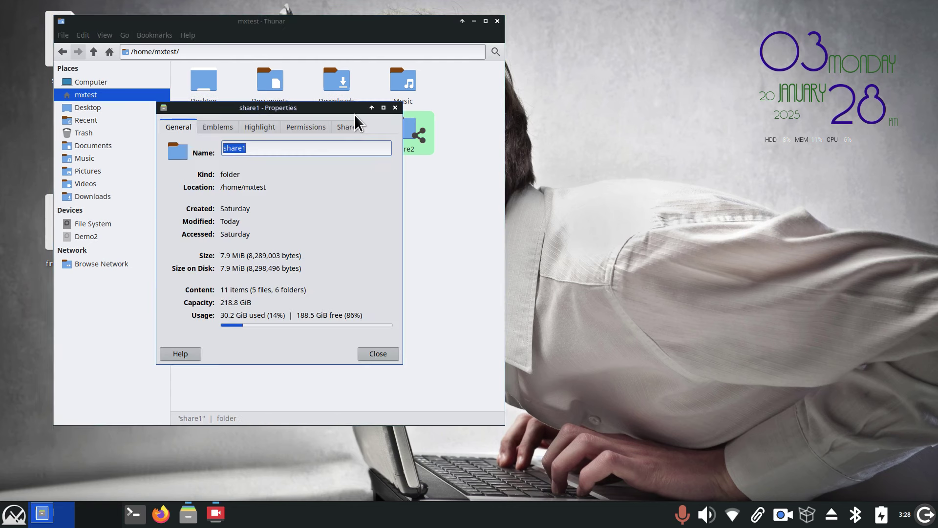
left_click(347, 128)
left_click(189, 181)
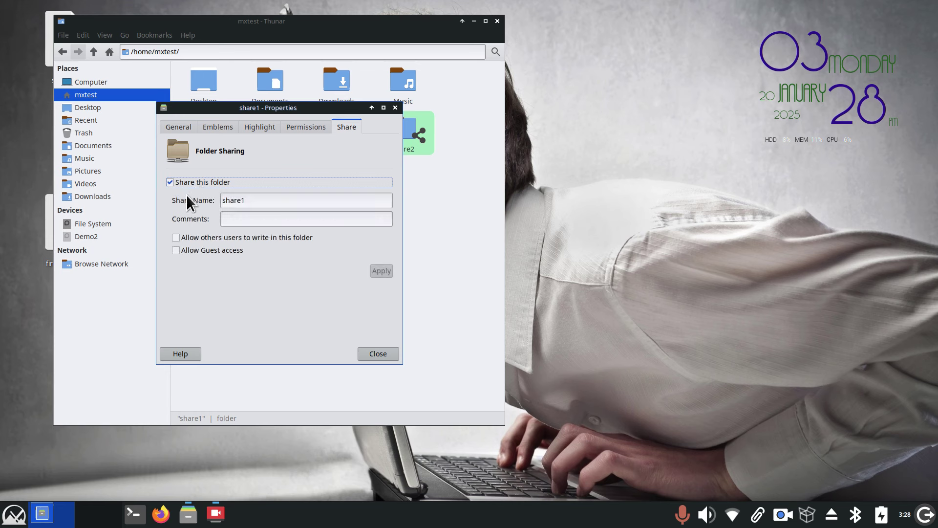
left_click(177, 238)
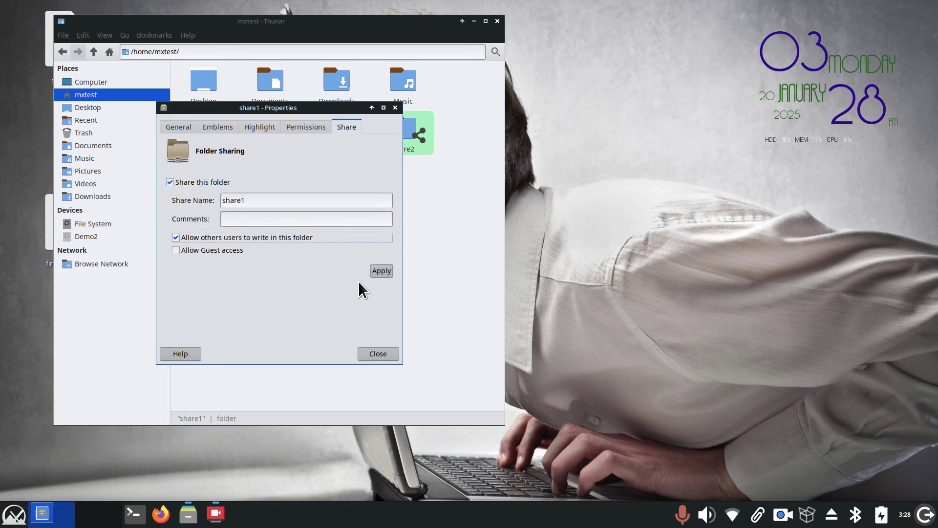
left_click(179, 250)
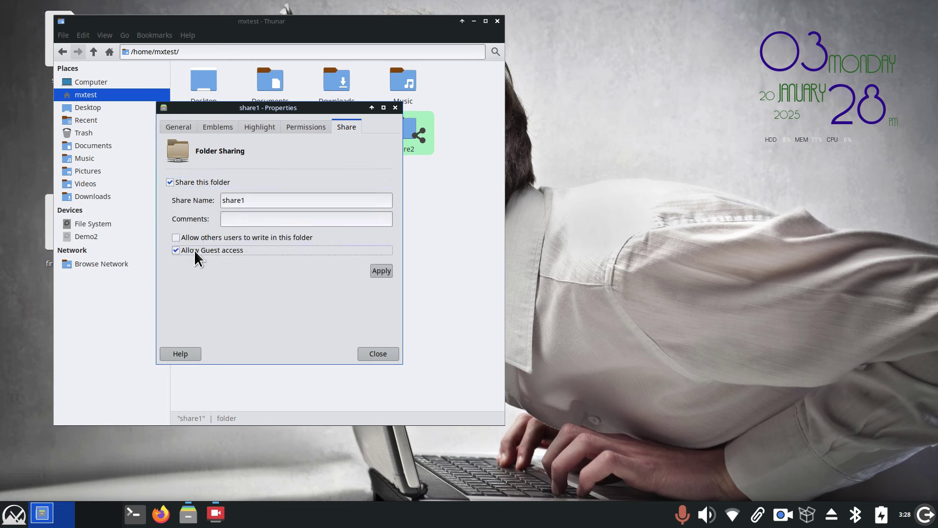
left_click(376, 271)
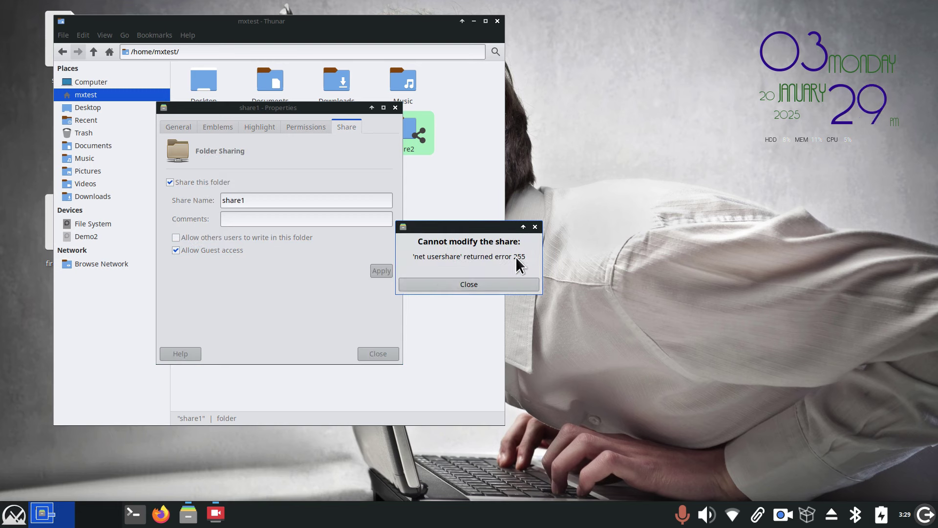
left_click(506, 284)
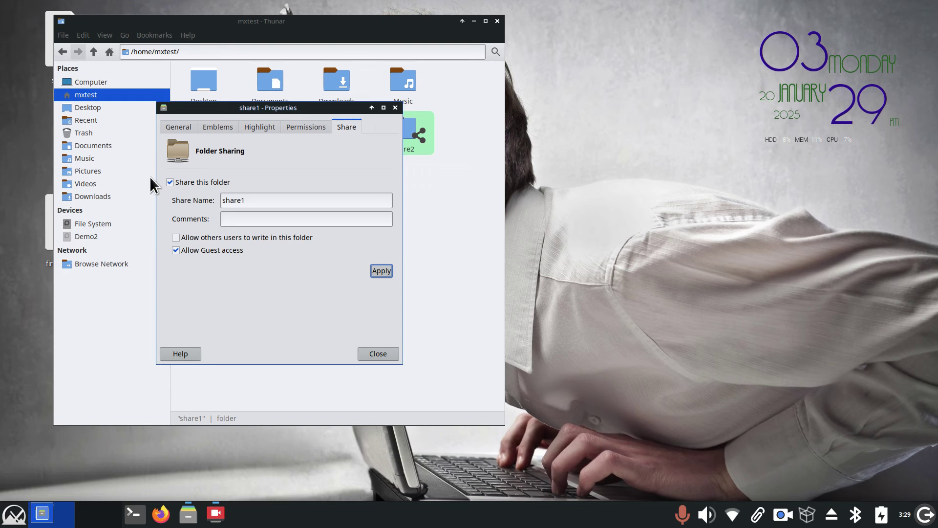
left_click(171, 182)
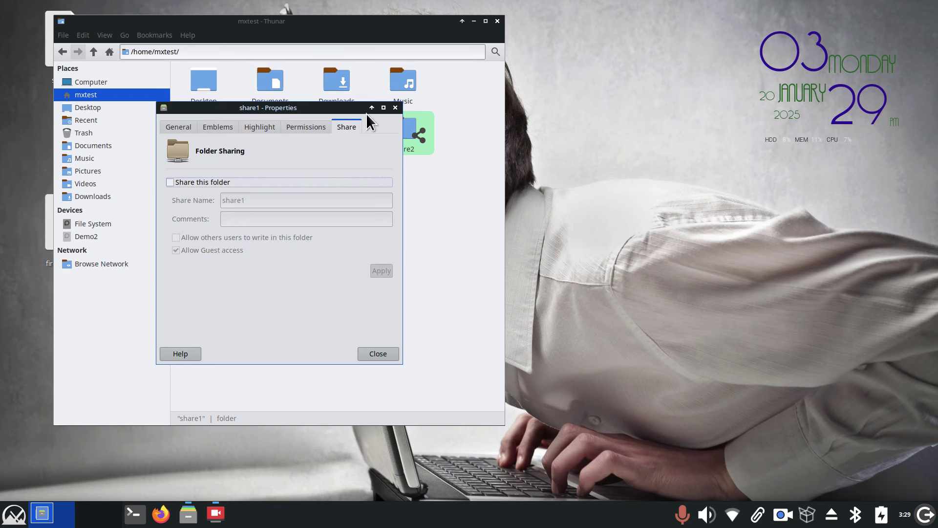
left_click(395, 108)
Browse the network and view the shares offered by the MX computer.
left_click_drag(330, 22, 534, 35)
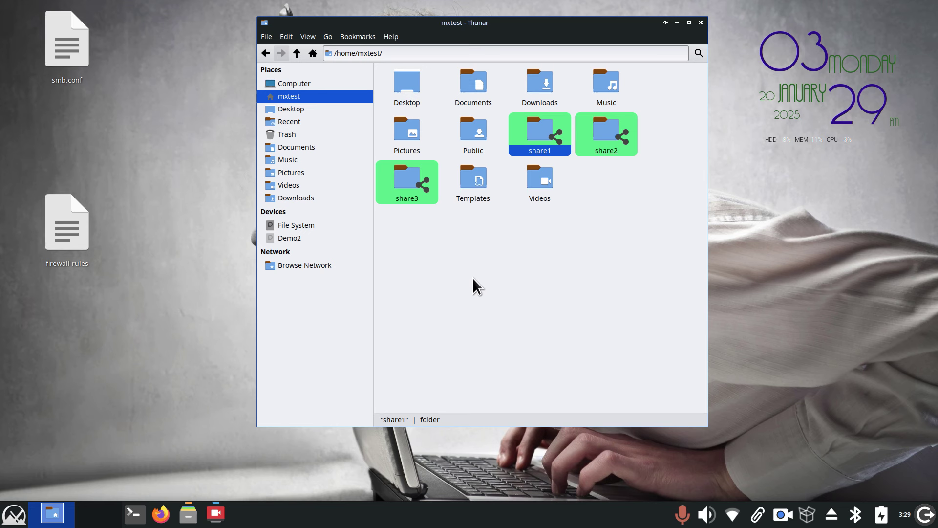
left_click(337, 265)
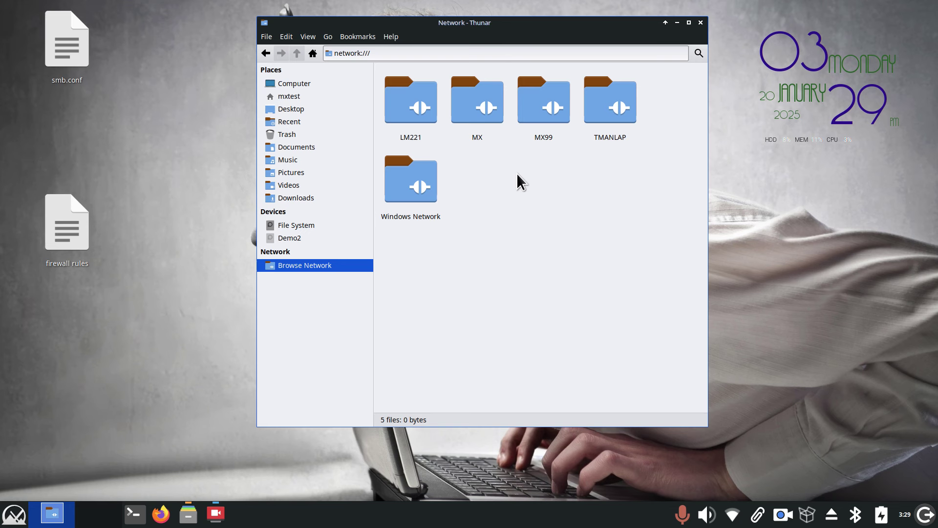
double_click(477, 103)
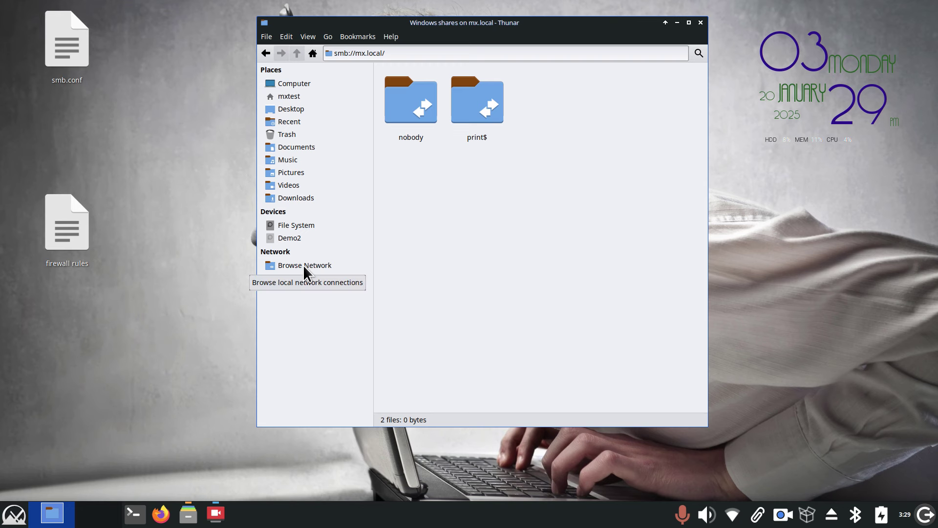
Go to the /etc/samba folder in the file system.
left_click(298, 225)
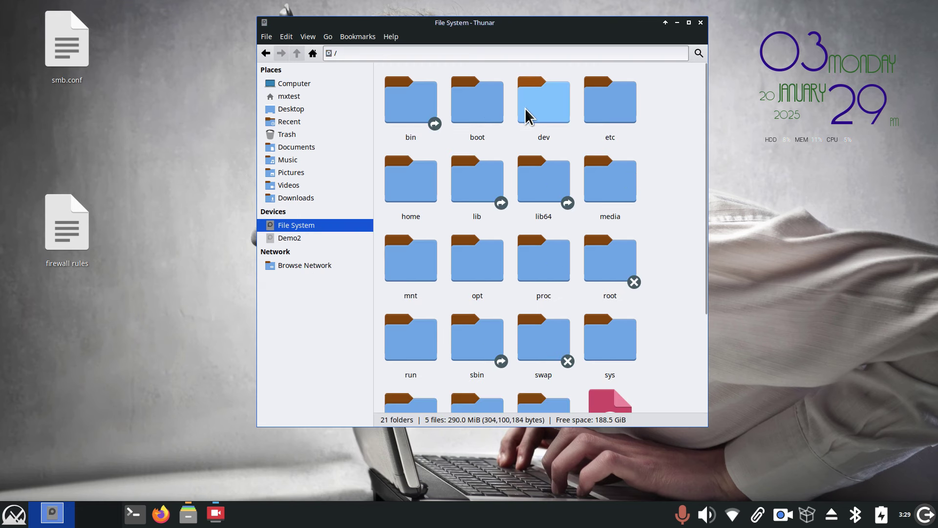
double_click(622, 96)
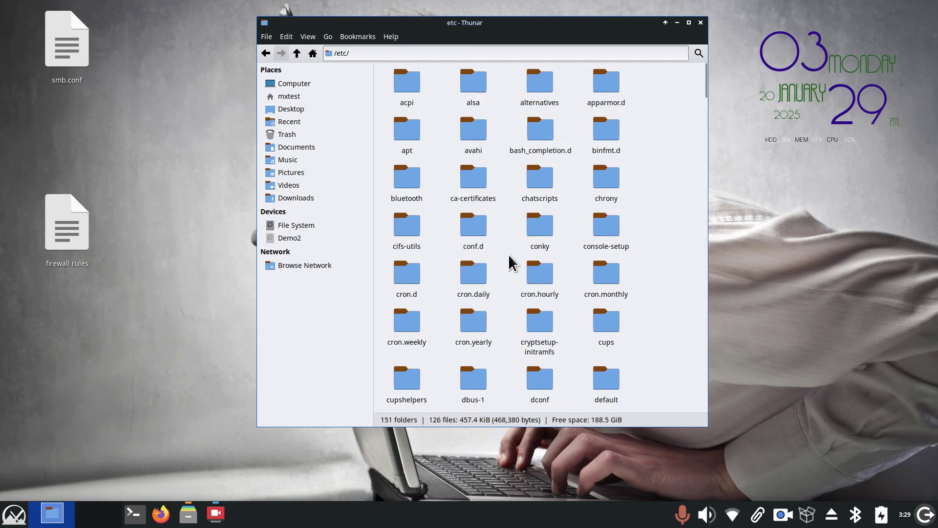
type("s")
double_click(601, 383)
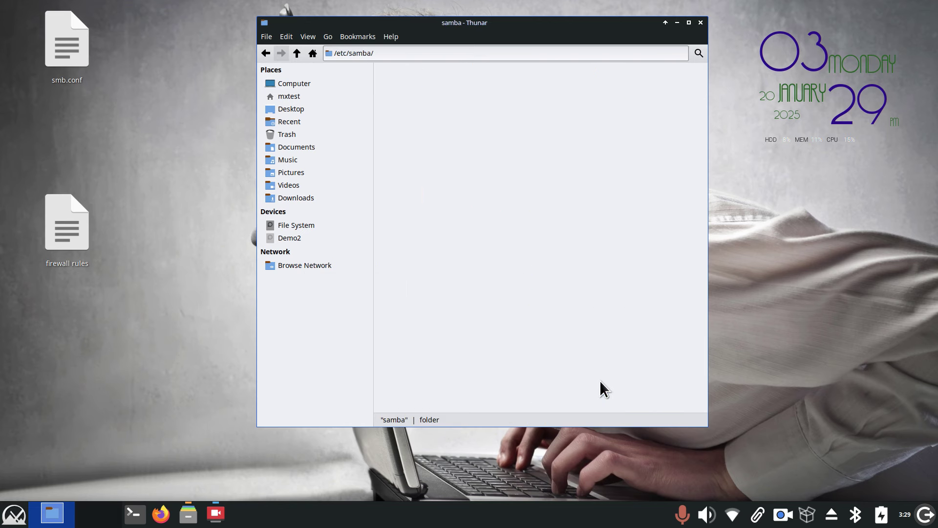
left_click_drag(426, 22, 413, 23)
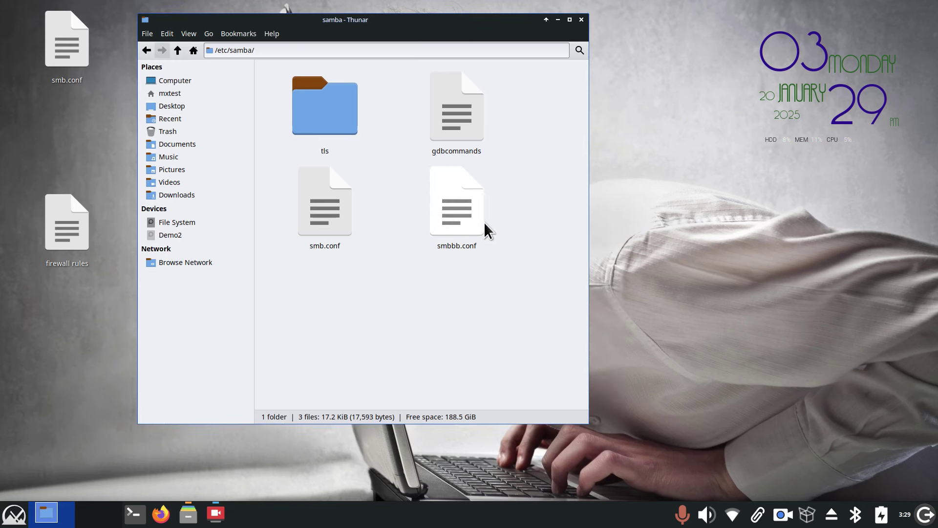
Open smb.conf and smbbb.conf from /etc/samba in the text editor to compare their share definitions.
left_click(314, 195)
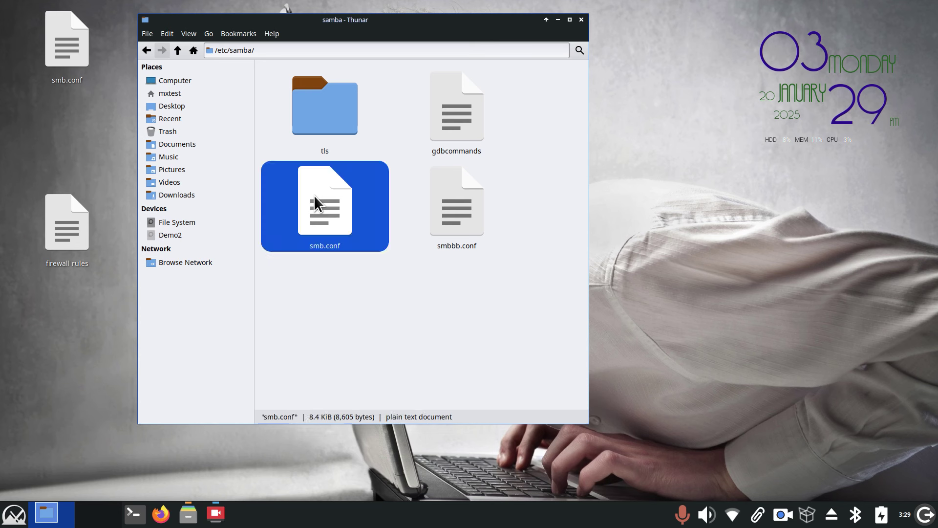
right_click(314, 195)
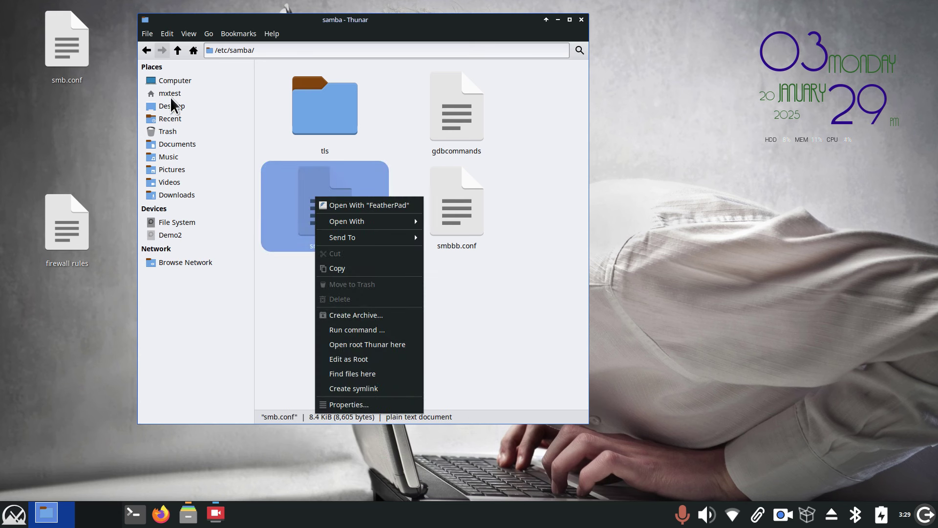
left_click(397, 127)
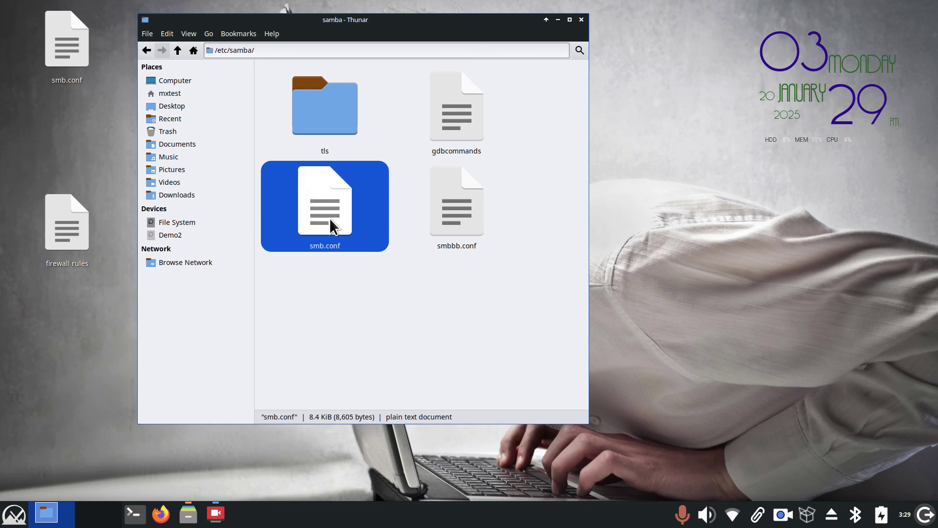
double_click(324, 202)
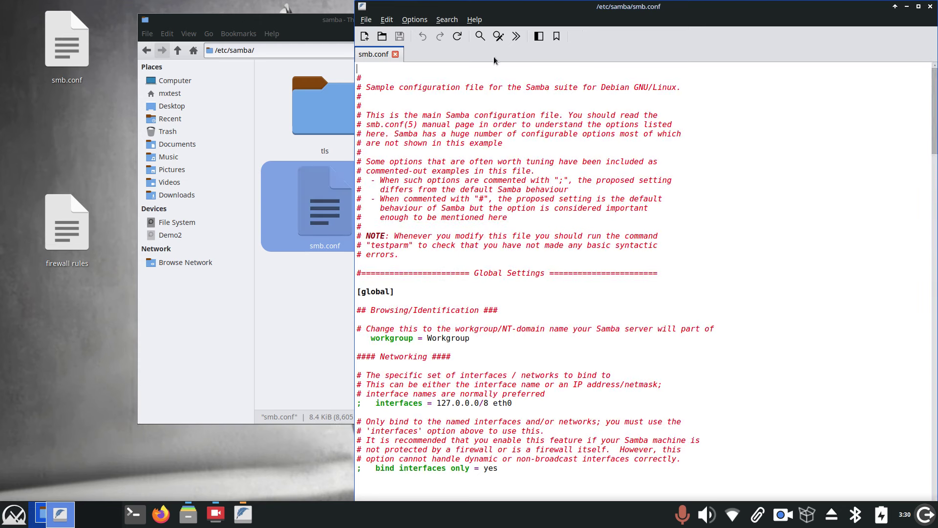
left_click(330, 307)
double_click(457, 210)
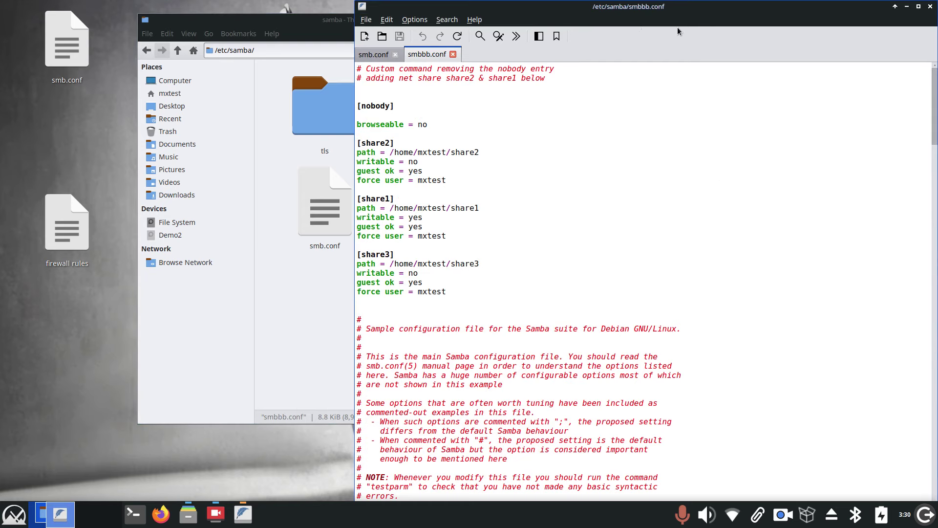
left_click_drag(681, 10, 500, 22)
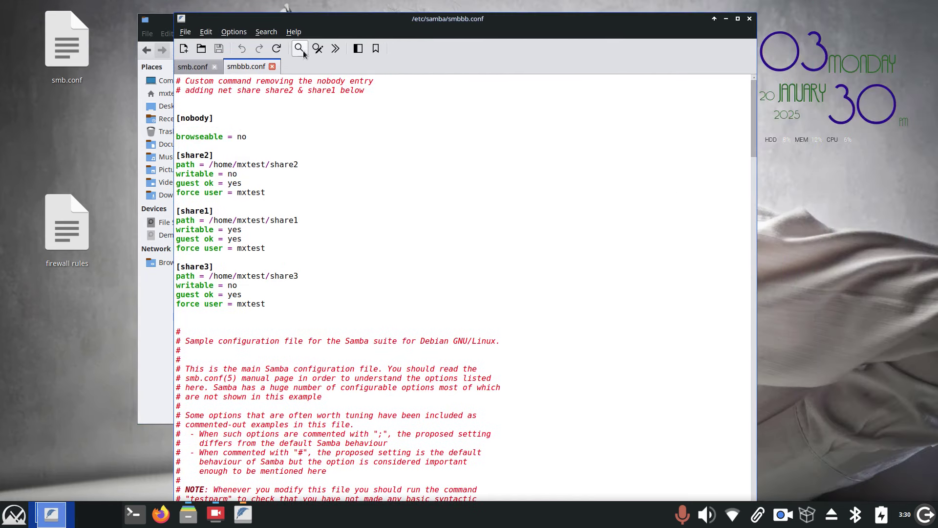
Check the text editor's name and version in its About information and close it.
left_click(294, 31)
left_click(315, 63)
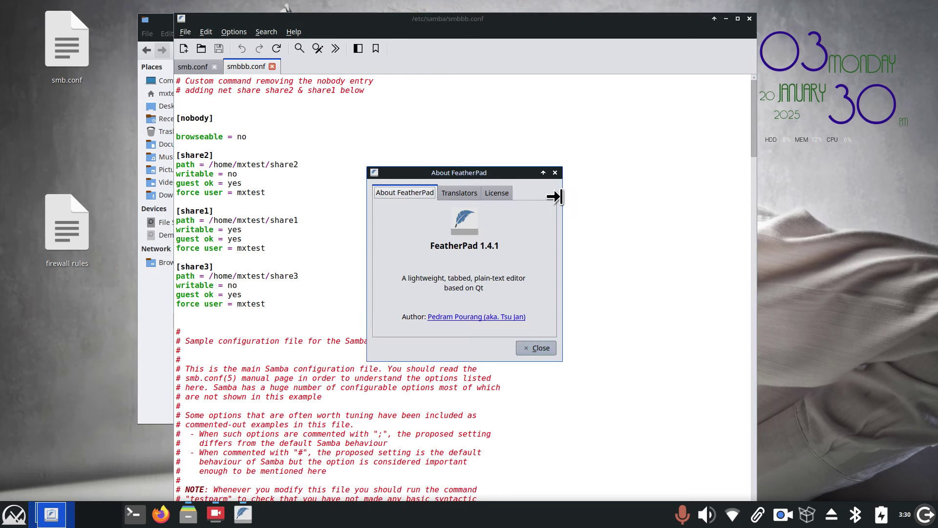
left_click(557, 172)
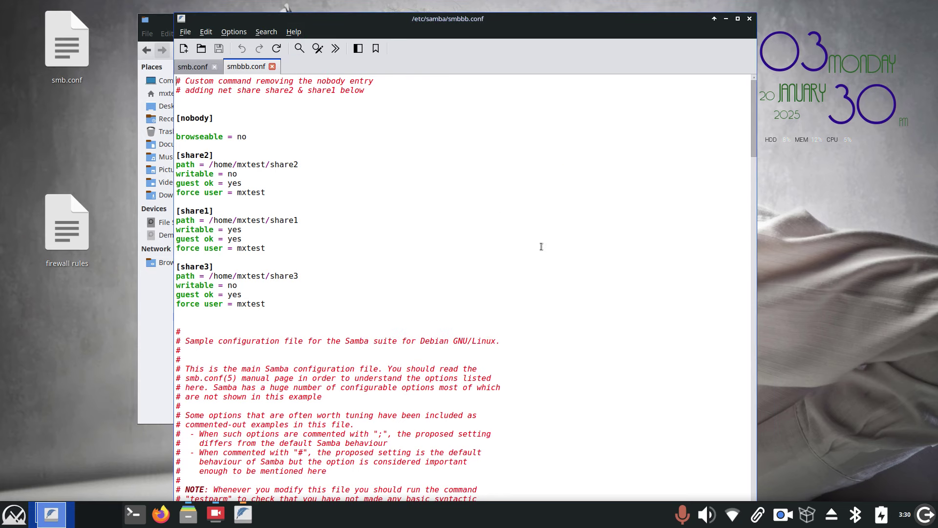
Enlarge the text in smbbb.conf and smb.conf and compare where the sample configuration header begins in each file.
key("ctrl+equal")
key("ctrl+equal")
key("ctrl+equal")
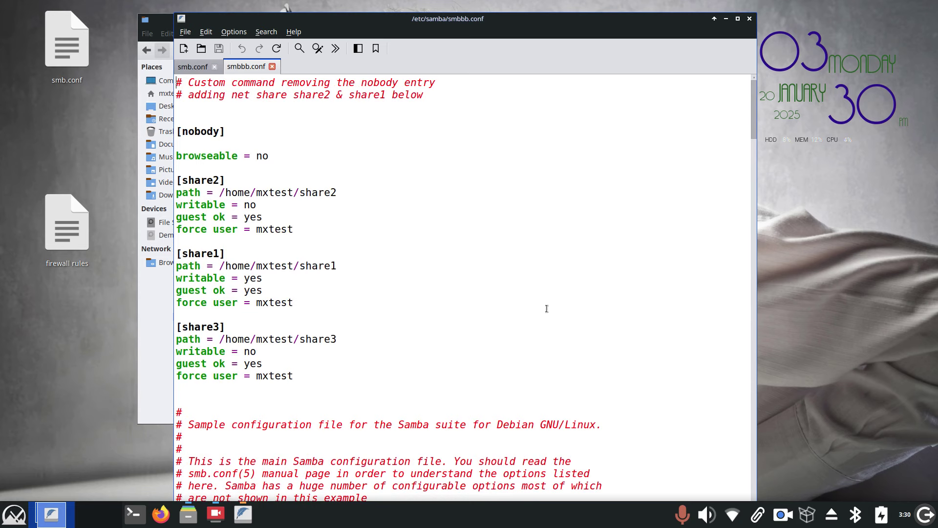
double_click(177, 413)
left_click_drag(233, 419, 506, 494)
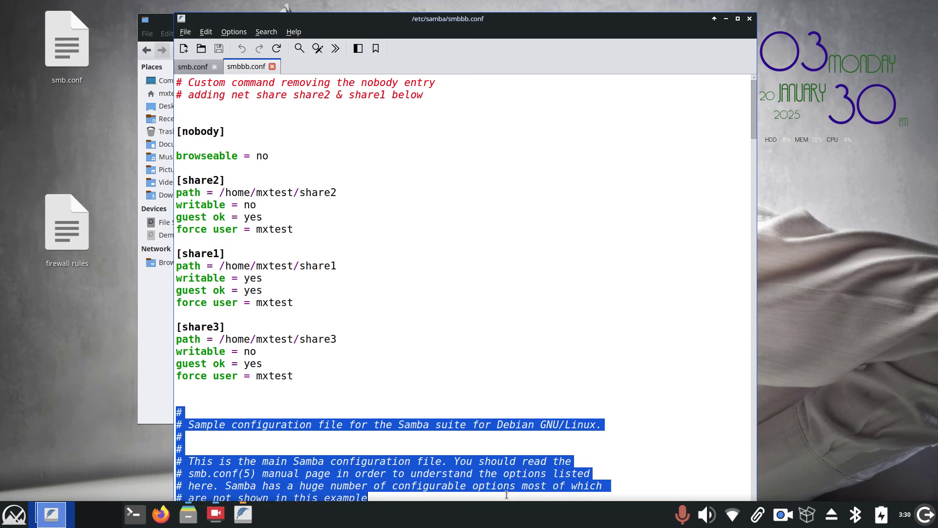
left_click(189, 68)
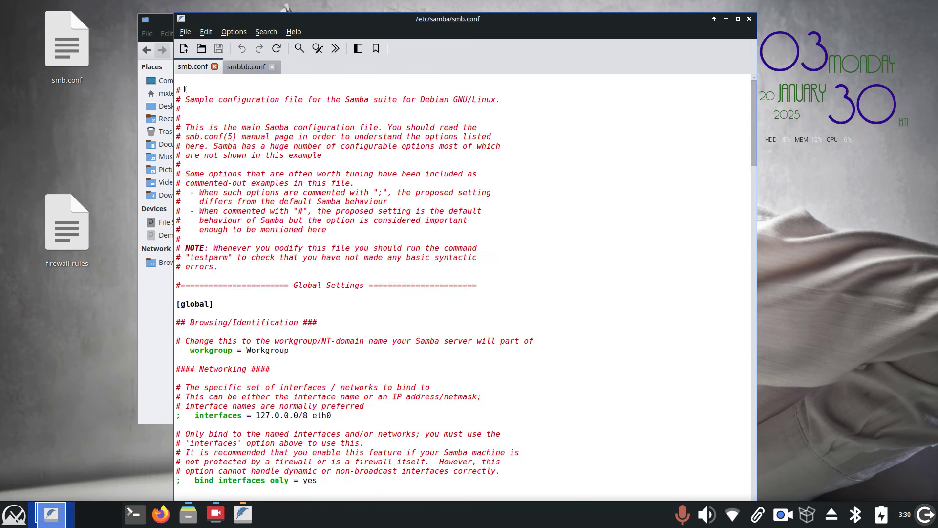
scroll(351, 141, "up", 5, "ctrl")
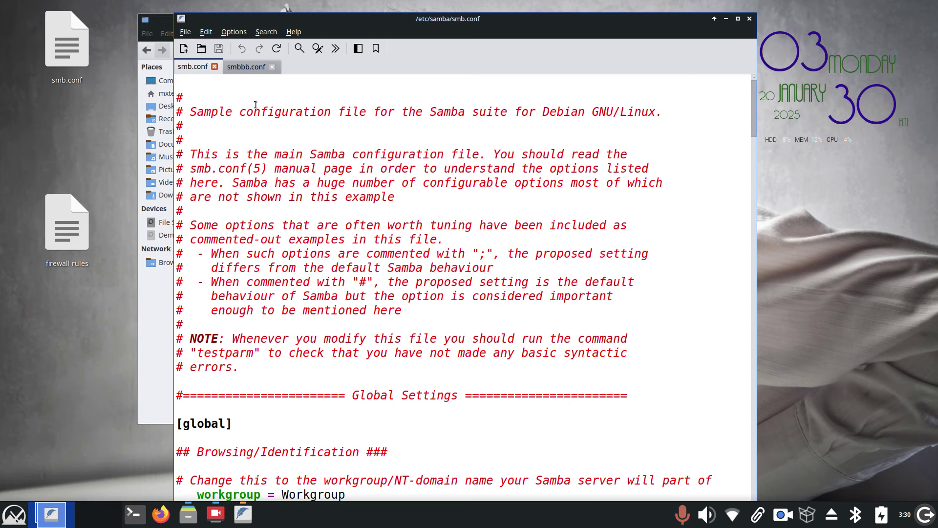
left_click(247, 68)
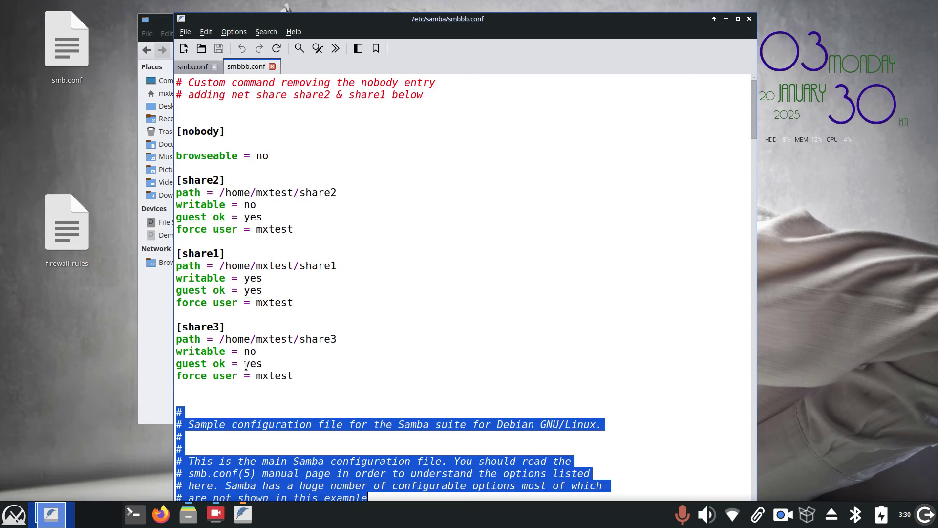
left_click(456, 300)
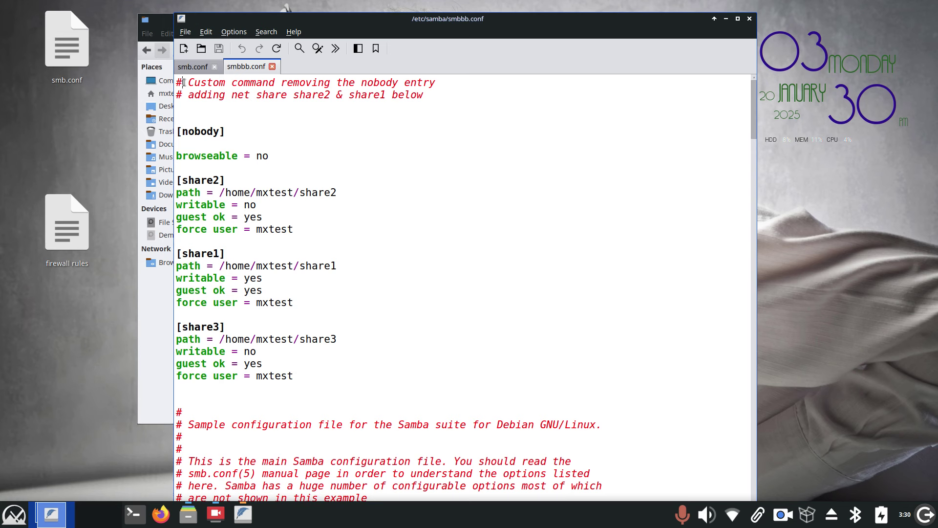
Examine the custom comment lines and the [nobody] section at the start of smbbb.conf.
left_click_drag(184, 82, 176, 82)
left_click_drag(175, 132, 227, 131)
left_click(249, 128)
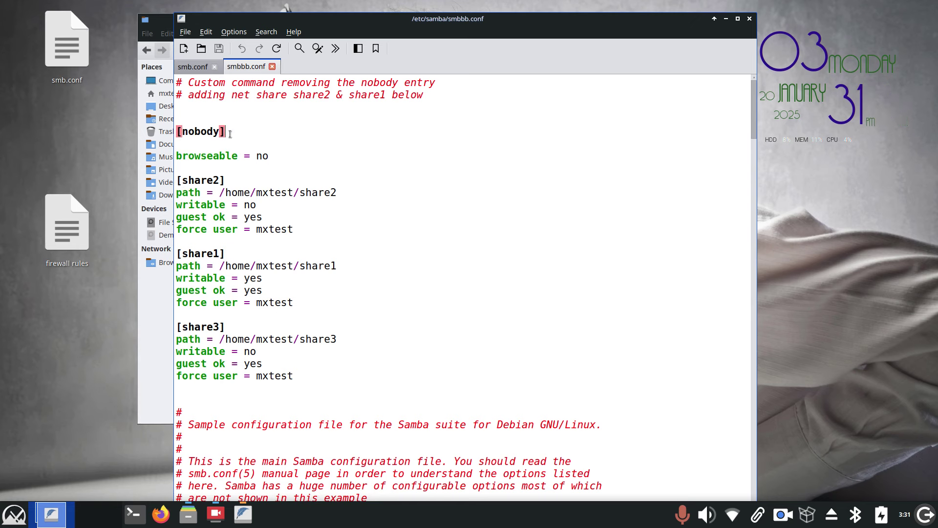
Open the home folder in the file manager and arrange its window beside the smbbb.conf editor window.
left_click_drag(293, 20, 506, 17)
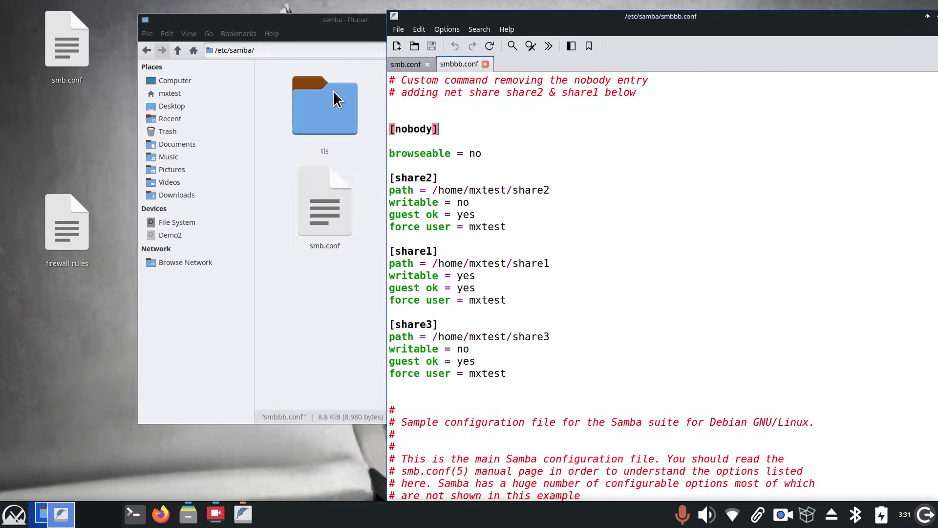
left_click(171, 92)
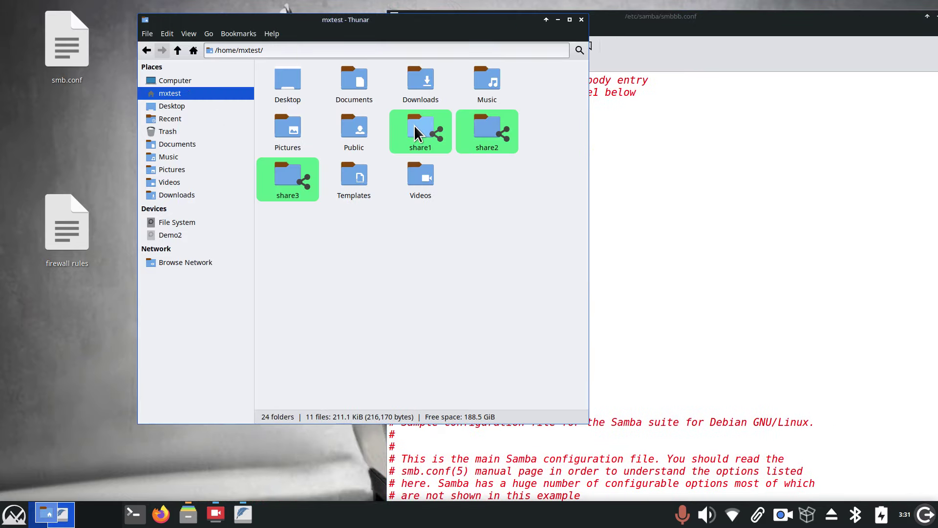
left_click_drag(472, 23, 283, 33)
left_click_drag(496, 18, 452, 62)
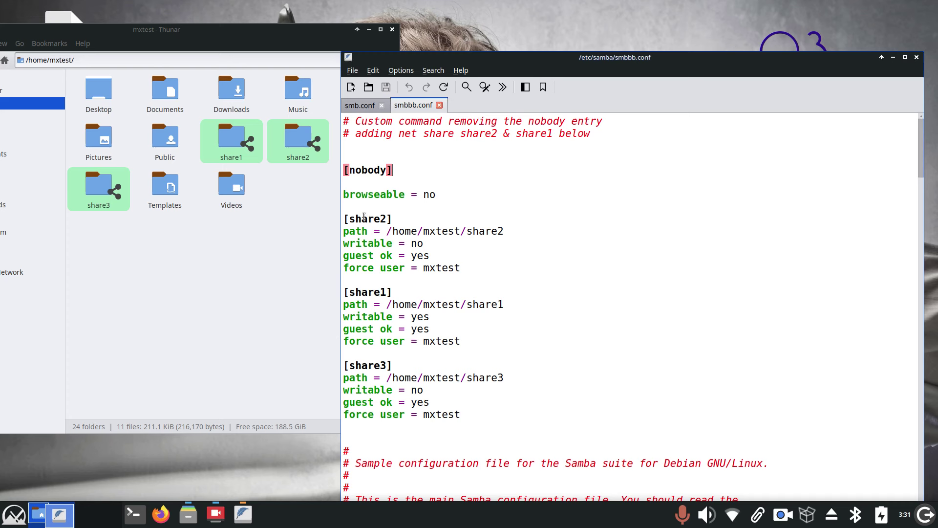
Match the [share2] section to the share2 folder, check that folder's permissions and close its properties.
left_click(346, 219)
left_click(394, 218, "shift")
left_click(384, 218)
left_click(295, 140)
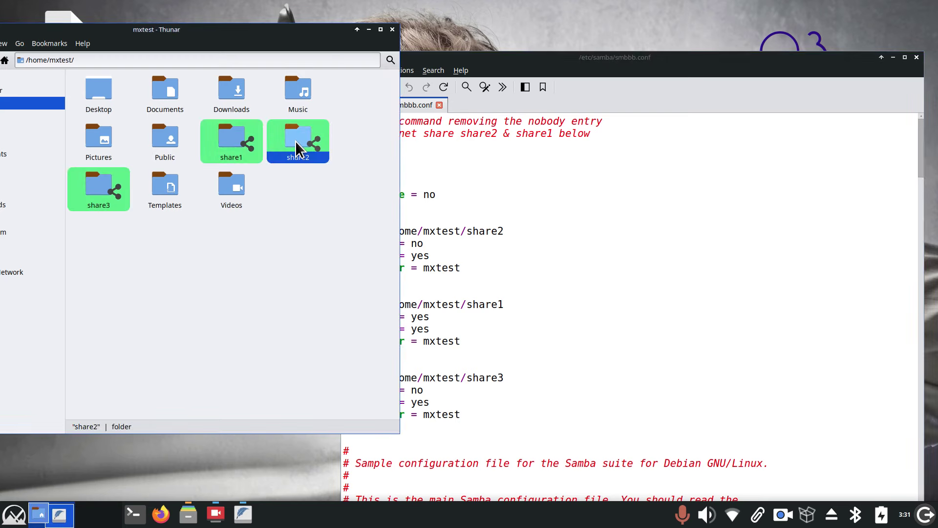
right_click(295, 141)
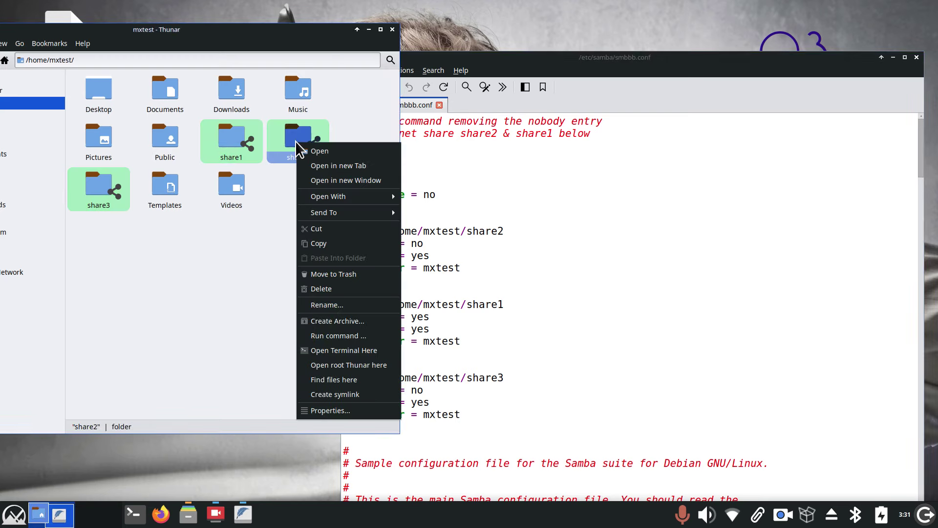
left_click(346, 411)
left_click(202, 136)
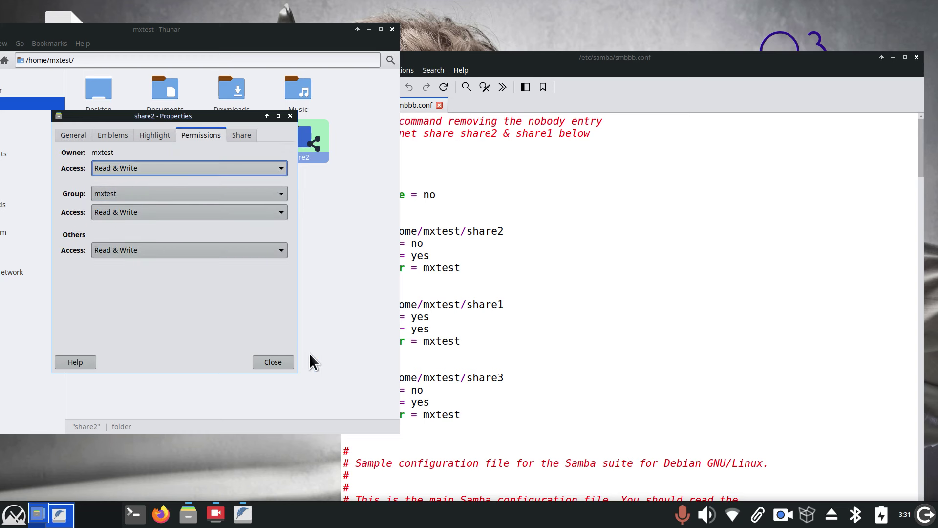
left_click(273, 361)
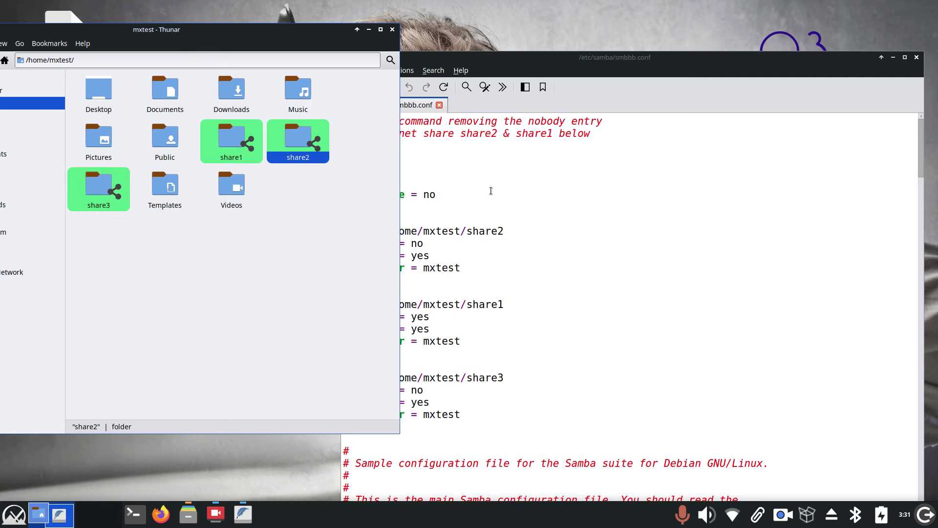
Examine the writable setting of the [share2] section in smbbb.conf.
left_click(498, 175)
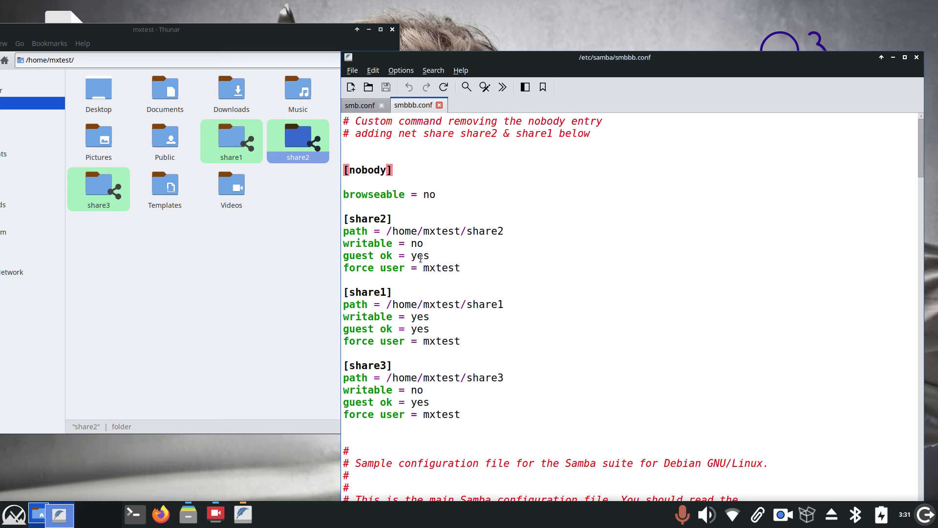
left_click_drag(408, 244, 424, 244)
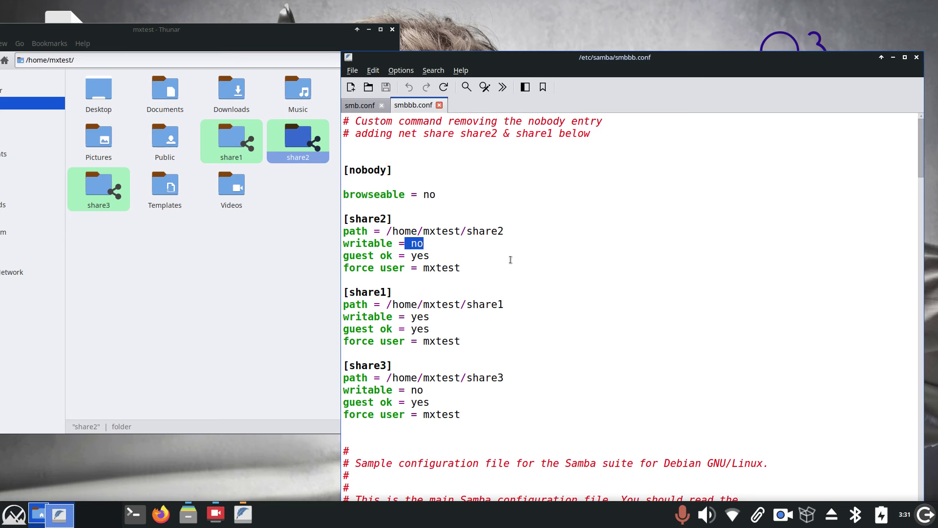
left_click(547, 195)
double_click(414, 244)
left_click(442, 241)
Copy the whole [share2] section and paste a duplicate below it, separated by a blank line.
left_click_drag(346, 218, 527, 266)
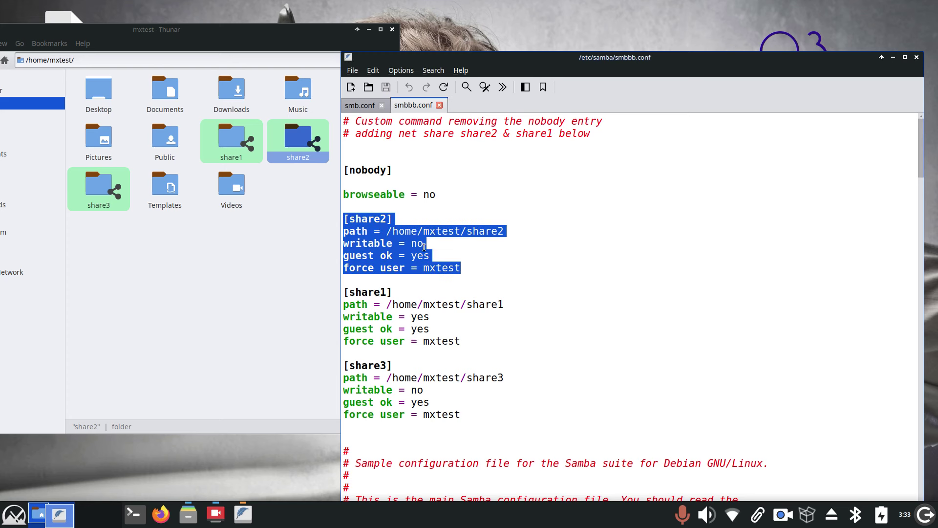
right_click(380, 230)
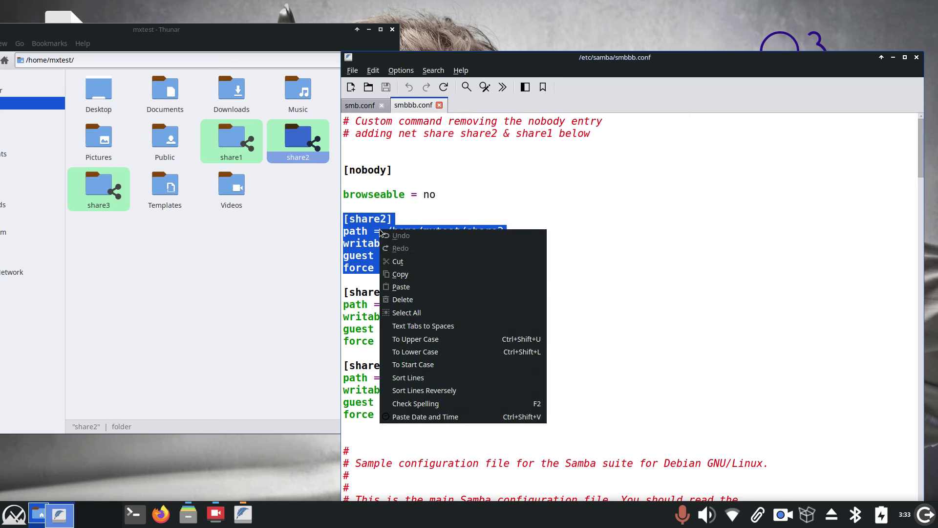
left_click(411, 274)
left_click(464, 281)
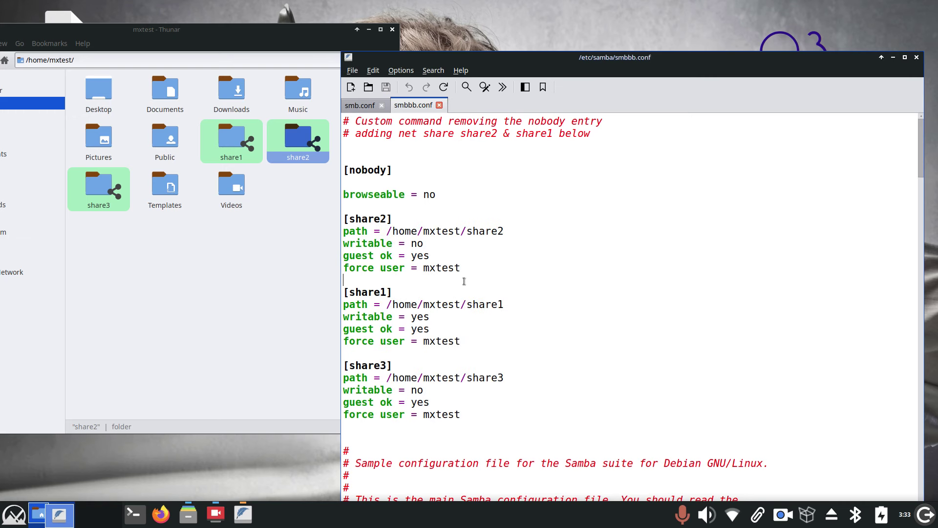
key("Return")
key("Return")
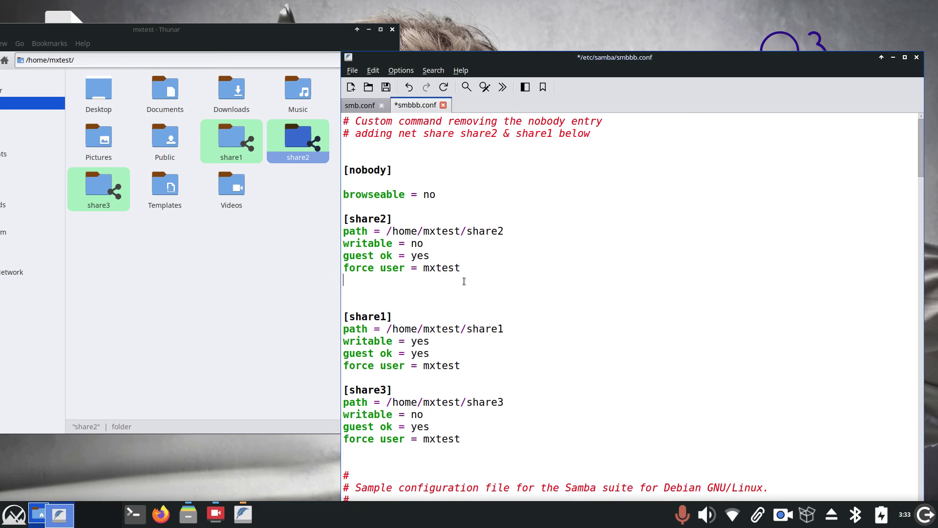
key("ctrl+v")
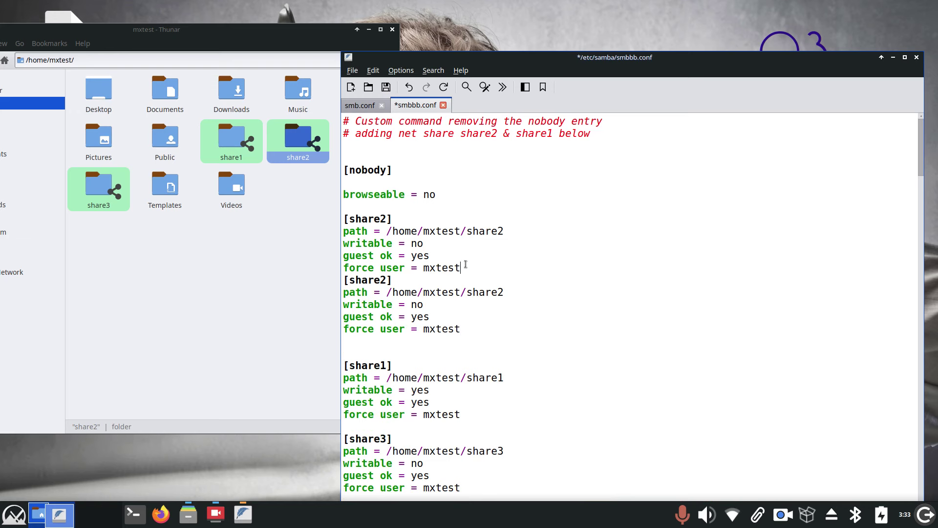
key("Return")
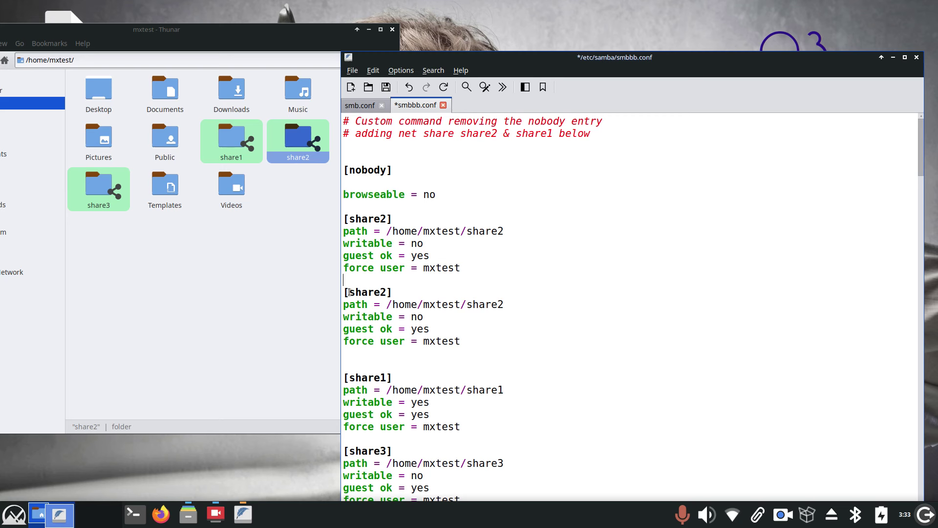
Review the share name and writable value in the duplicated [share2] section and delete the duplicate.
left_click_drag(350, 293, 387, 292)
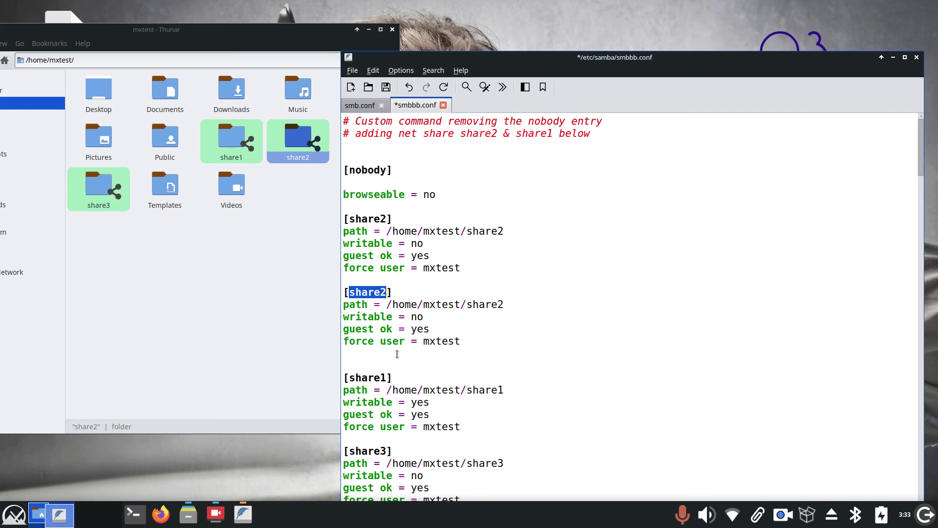
left_click_drag(412, 317, 420, 317)
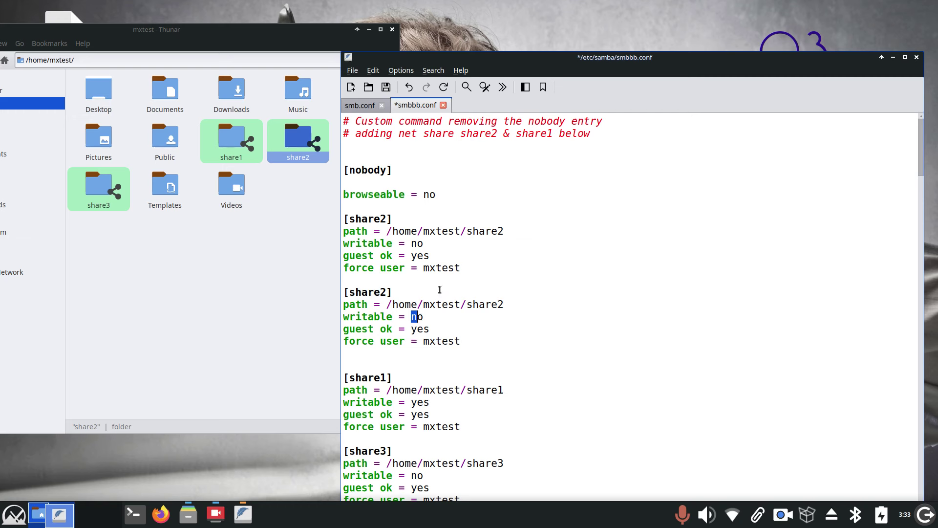
left_click(346, 293)
left_click_drag(346, 293, 573, 344)
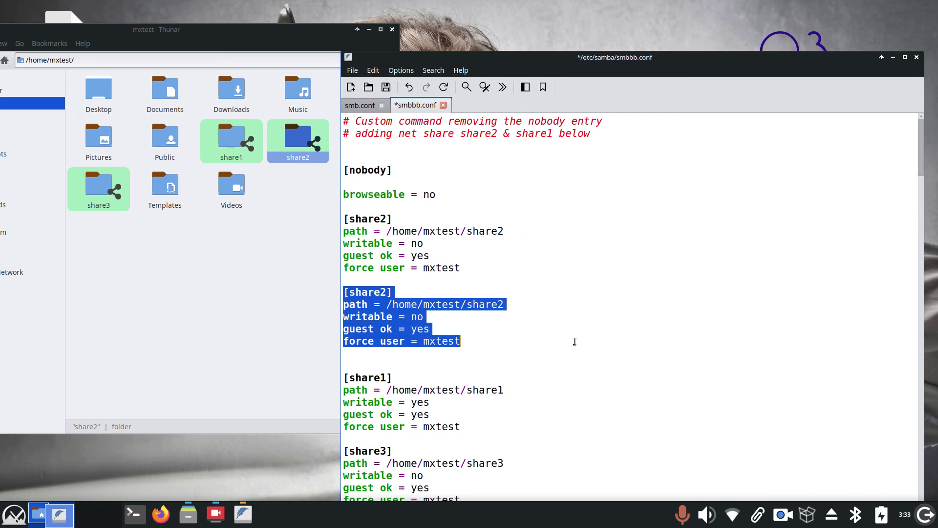
key("Delete")
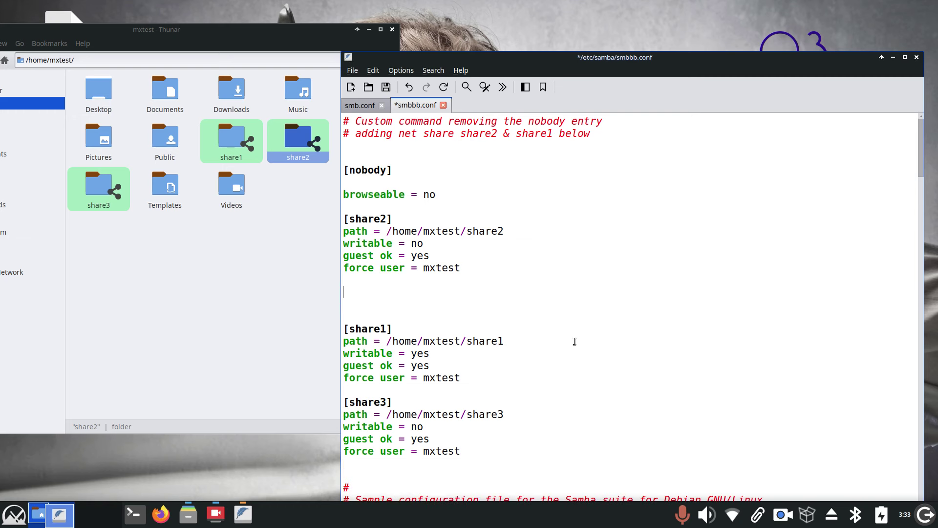
key("Delete")
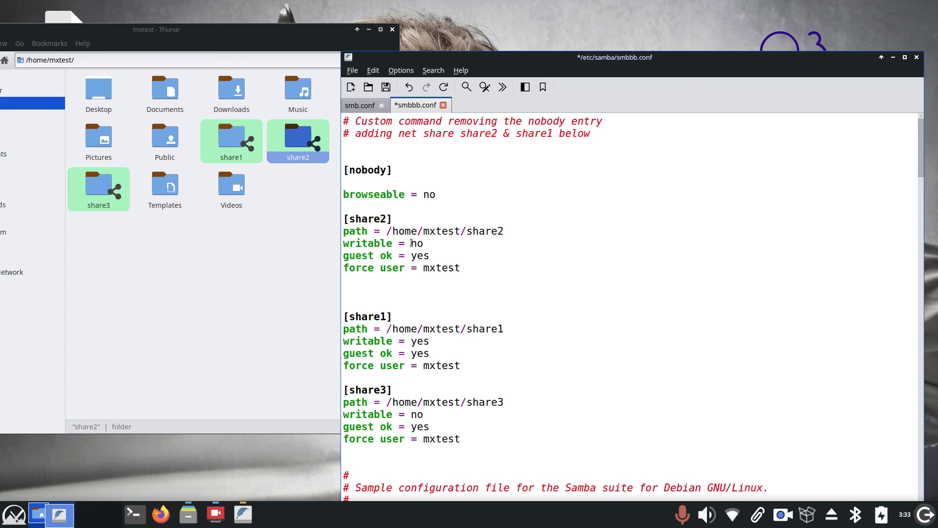
Compare the writable values of [share2] and [share1] in smbbb.conf and switch back to smb.conf.
left_click_drag(412, 243, 424, 243)
left_click_drag(412, 341, 433, 344)
left_click(367, 107)
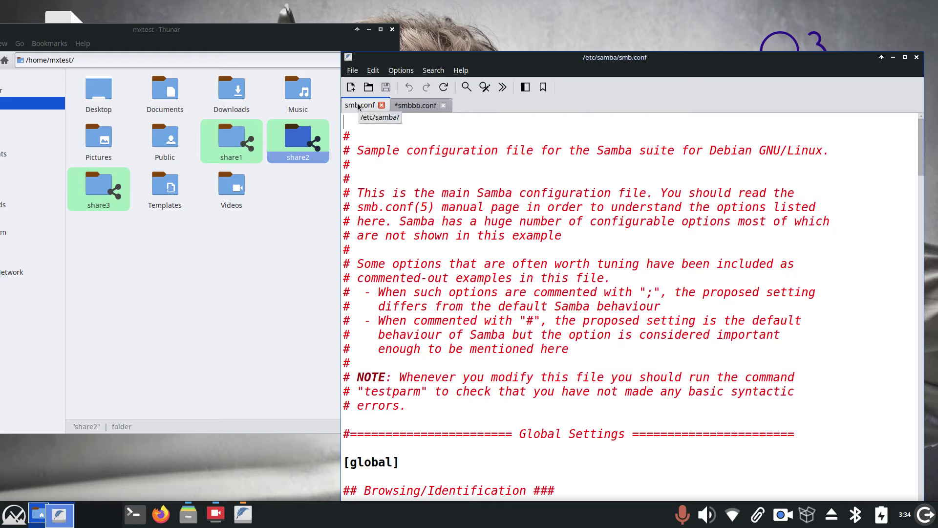
View the MX computer's network shares in the file manager, close it and return to smbbb.conf.
left_click(189, 272)
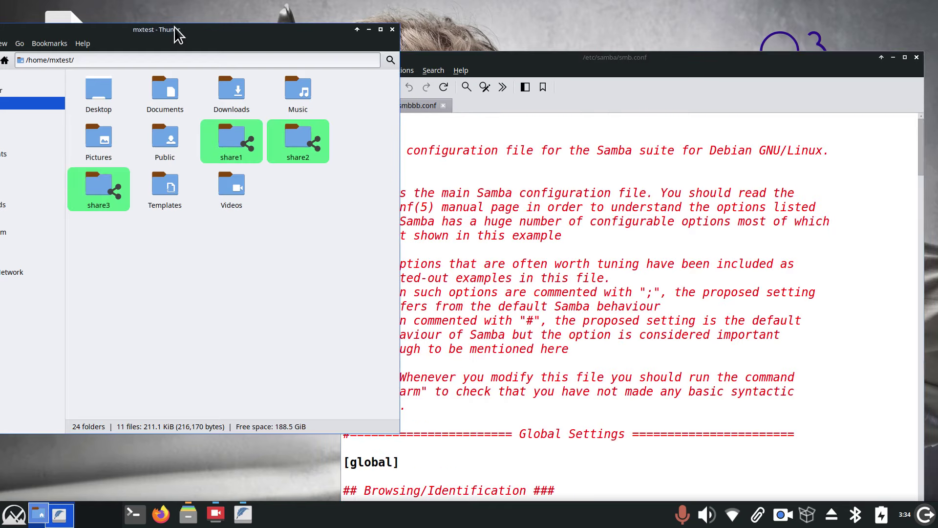
left_click_drag(174, 29, 249, 37)
left_click(69, 281)
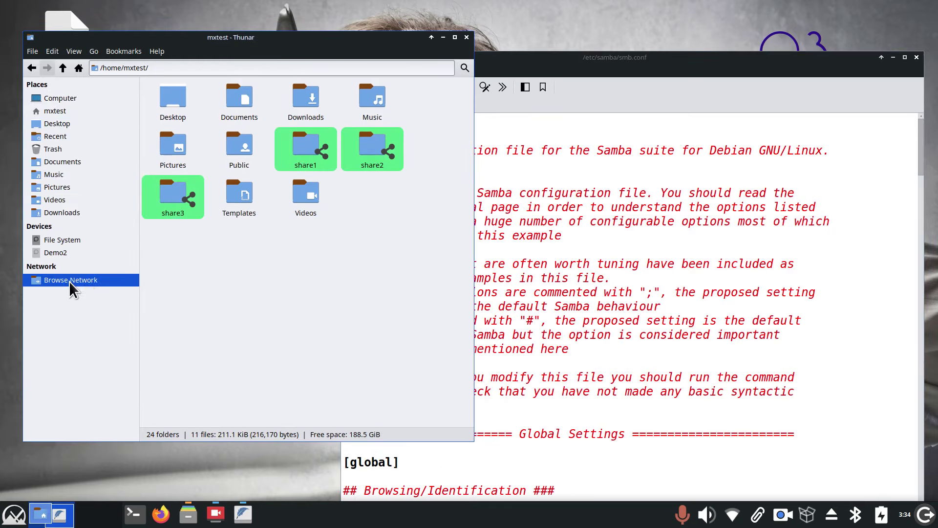
double_click(242, 119)
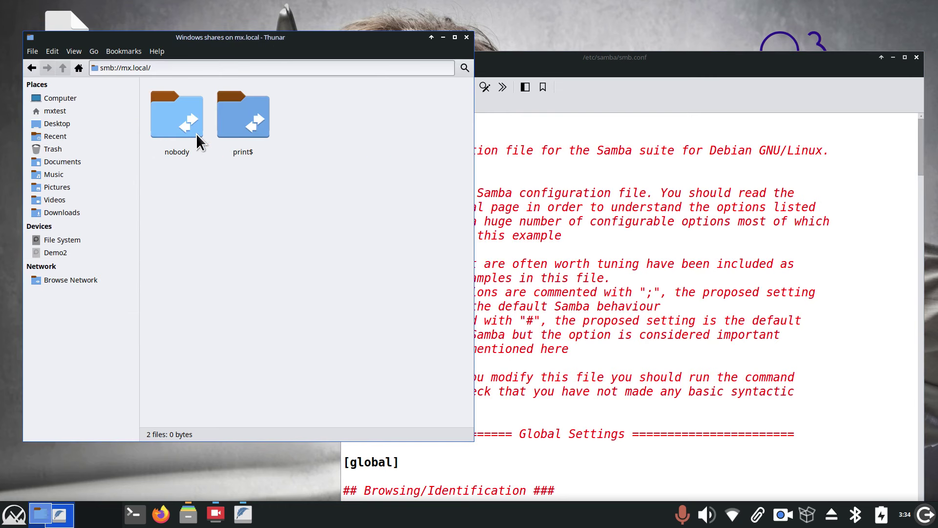
left_click(466, 38)
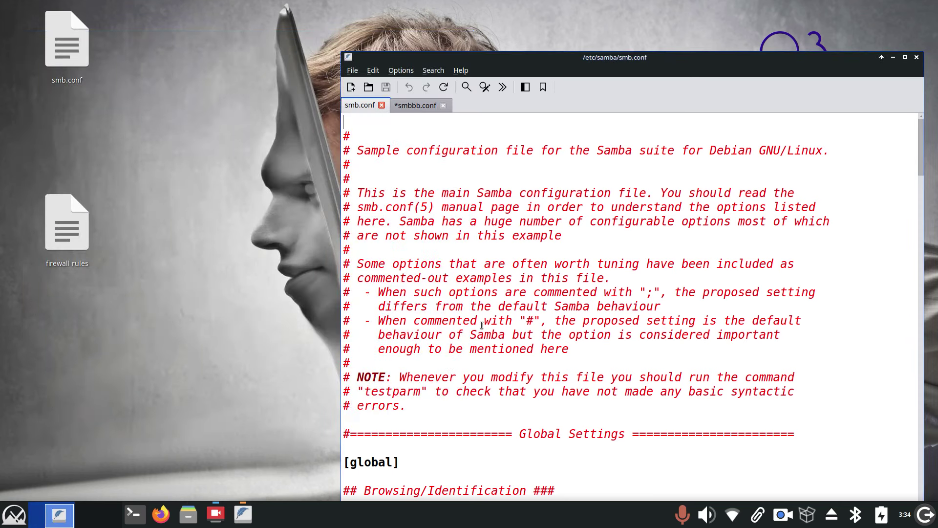
left_click(413, 110)
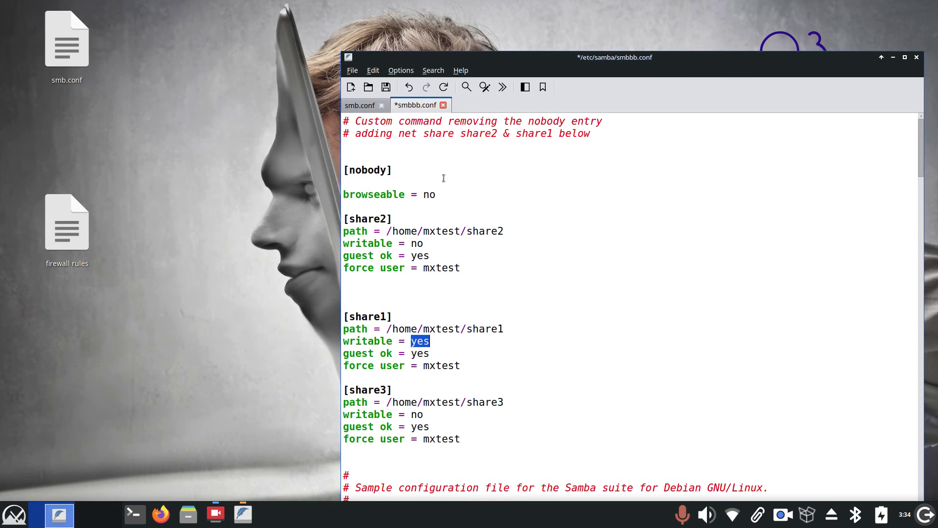
Finish reviewing the share sections in smbbb.conf and close the editor, discarding all unsaved changes.
scroll(442, 178, "down", 1)
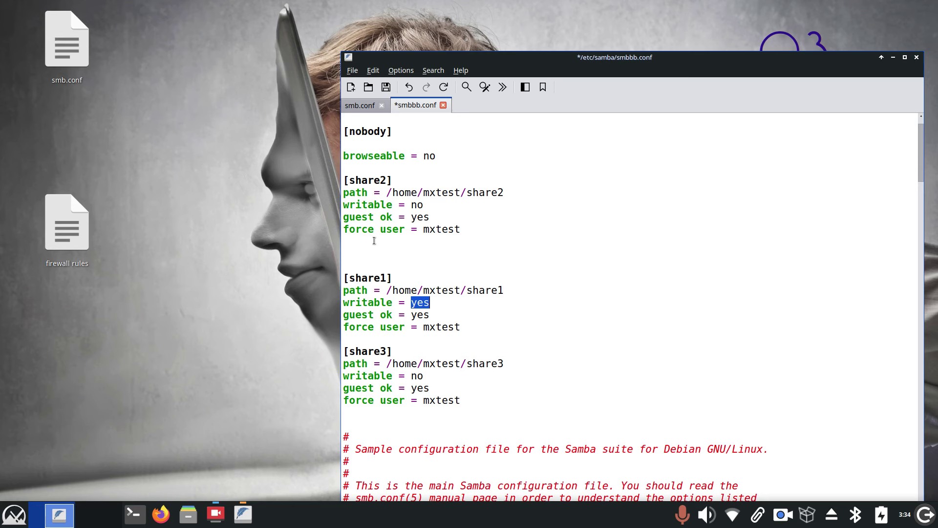
left_click(457, 271)
left_click(621, 265)
left_click_drag(811, 59, 681, 54)
left_click(787, 53)
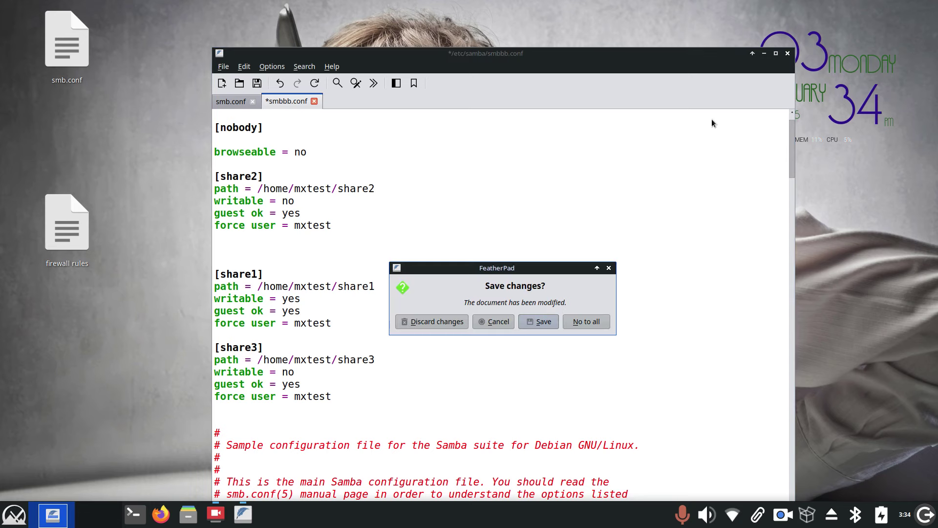
left_click(578, 324)
Open the home folder in the file manager, enlarge its icons and check the access permissions of share1.
left_click(188, 513)
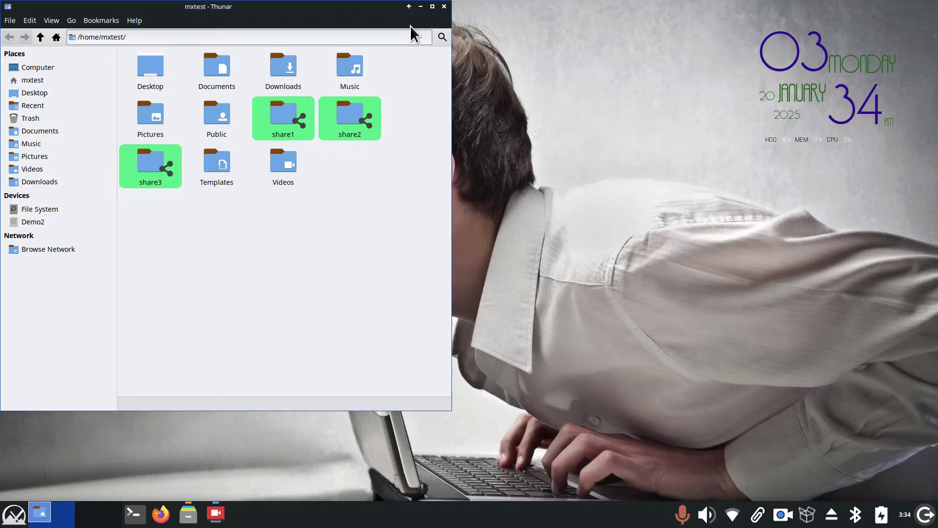
left_click_drag(255, 6, 540, 85)
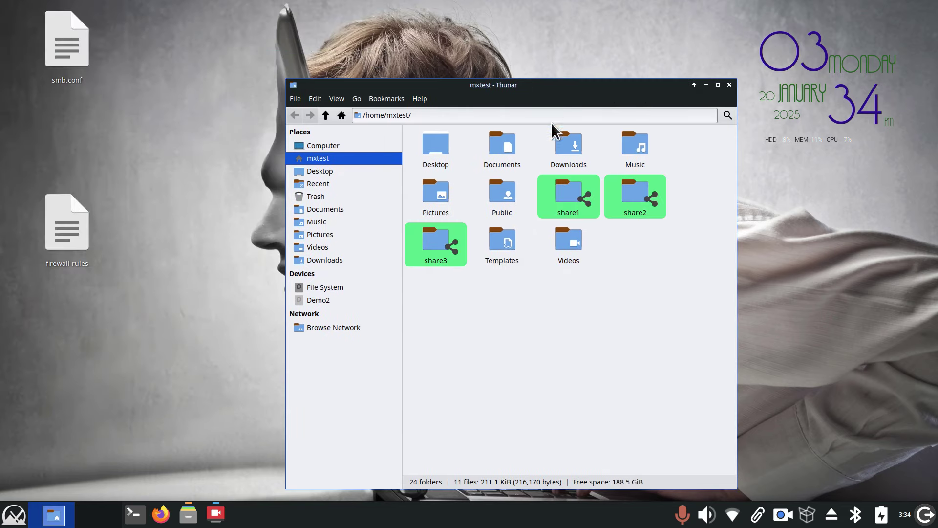
scroll(546, 340, "up", 2)
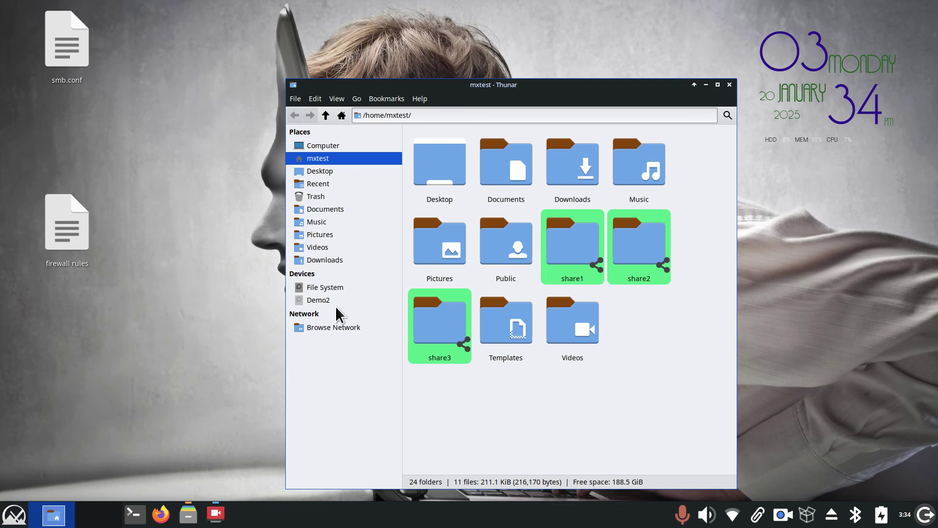
right_click(572, 225)
left_click(623, 492)
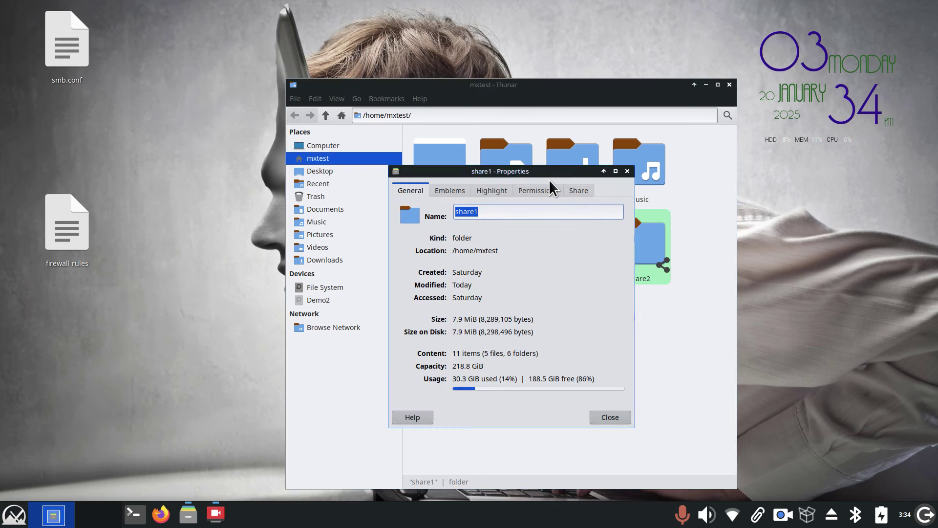
left_click(532, 192)
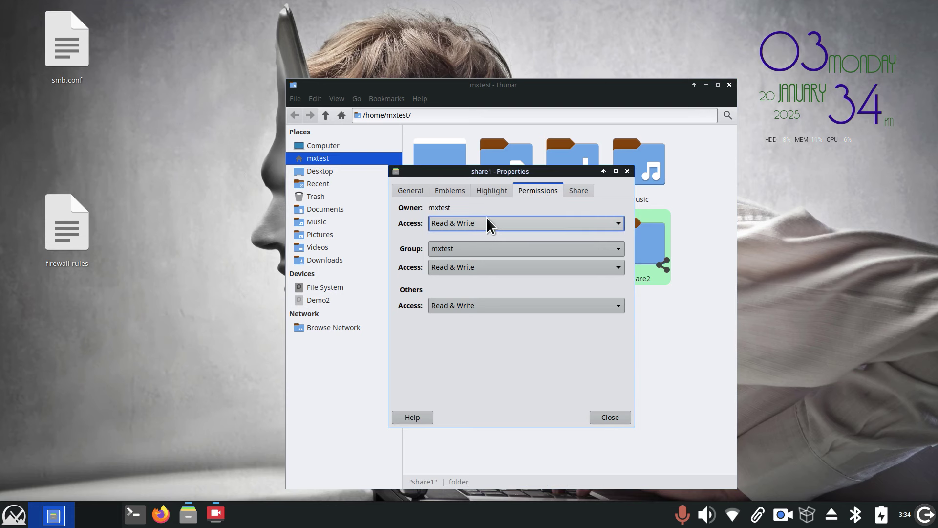
left_click(626, 171)
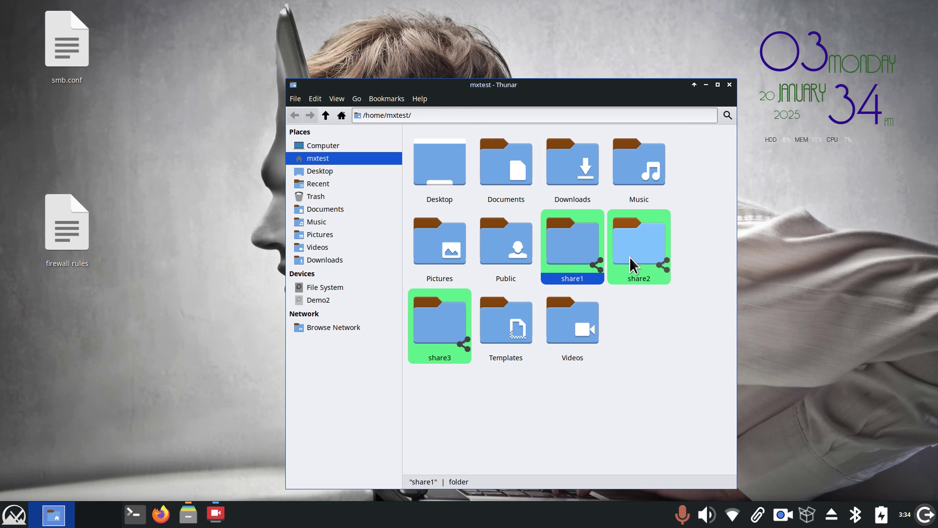
Check the owner, group and others access permissions of the share2 folder and close its properties.
right_click(631, 225)
left_click(657, 492)
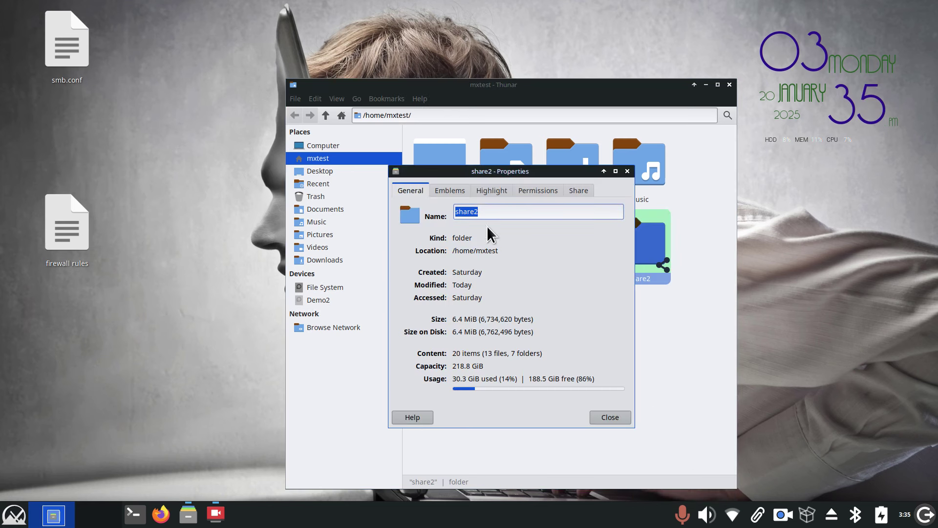
left_click(541, 193)
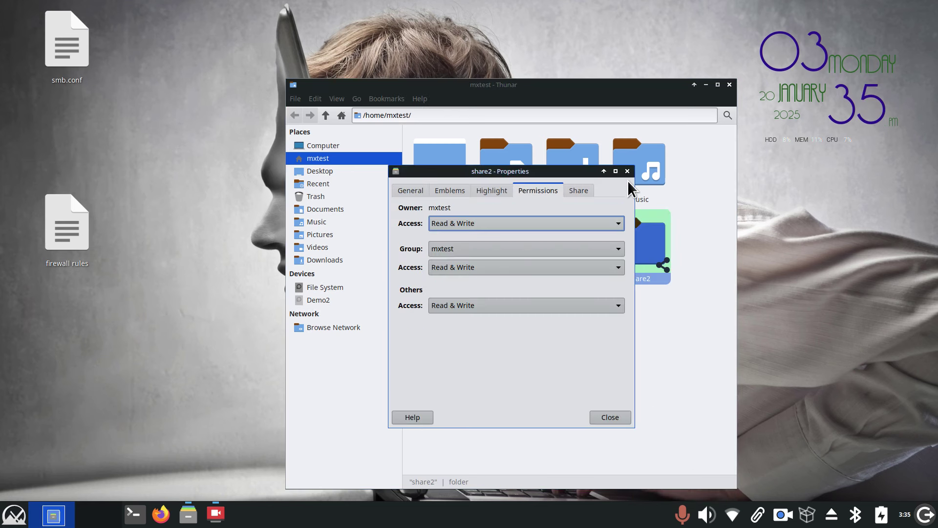
left_click(627, 171)
Check the access permissions and folder sharing settings of share3 and close its properties.
right_click(443, 324)
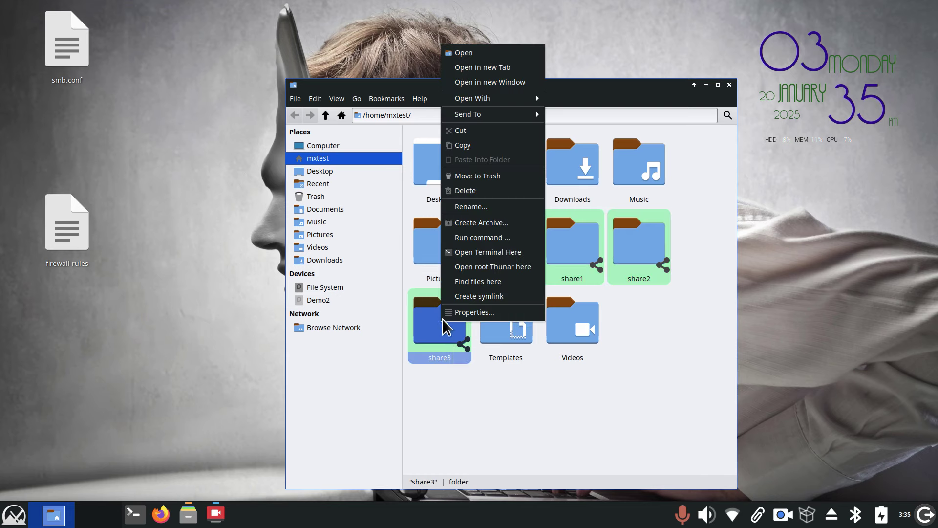
left_click(483, 312)
left_click(530, 193)
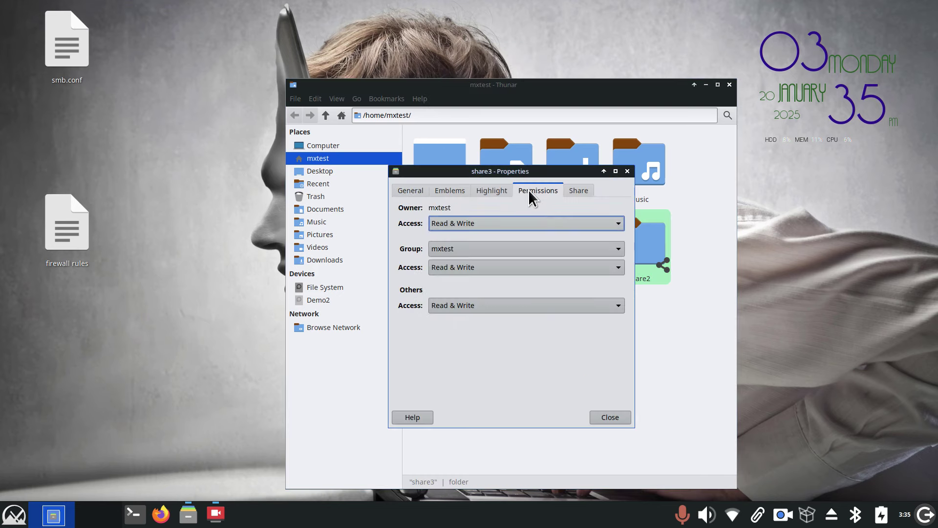
left_click(583, 192)
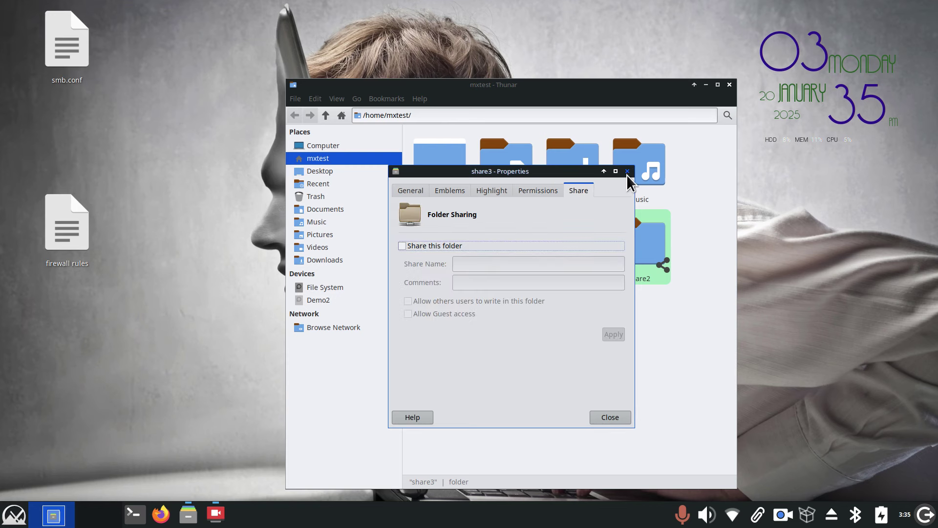
left_click(627, 172)
Check the folder sharing settings of share2 and close its properties.
left_click(649, 247)
right_click(650, 247)
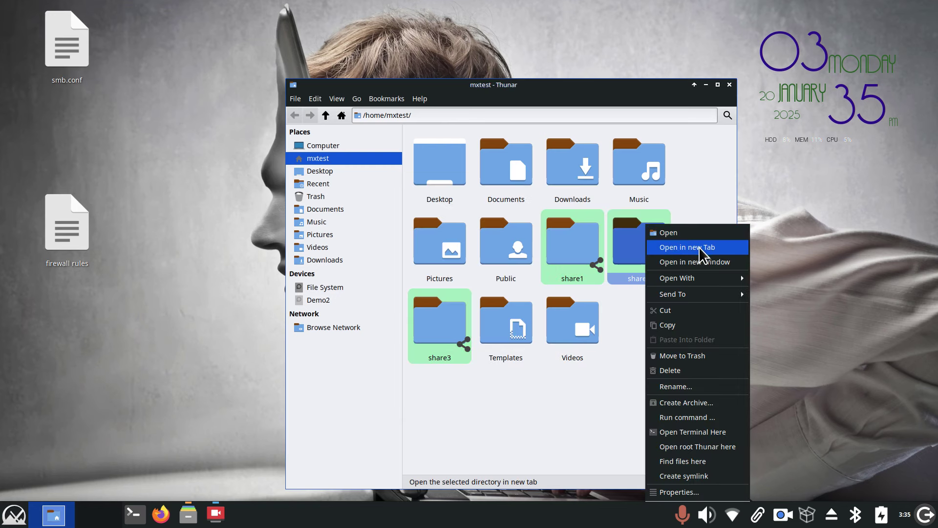
left_click(692, 491)
left_click(581, 191)
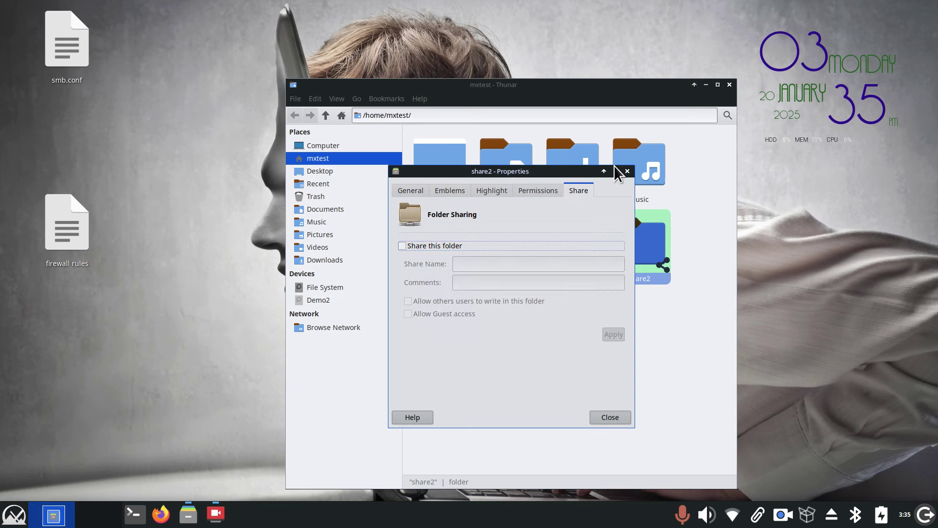
left_click(630, 173)
Go to the /etc/samba folder from the root of the file system.
left_click(364, 290)
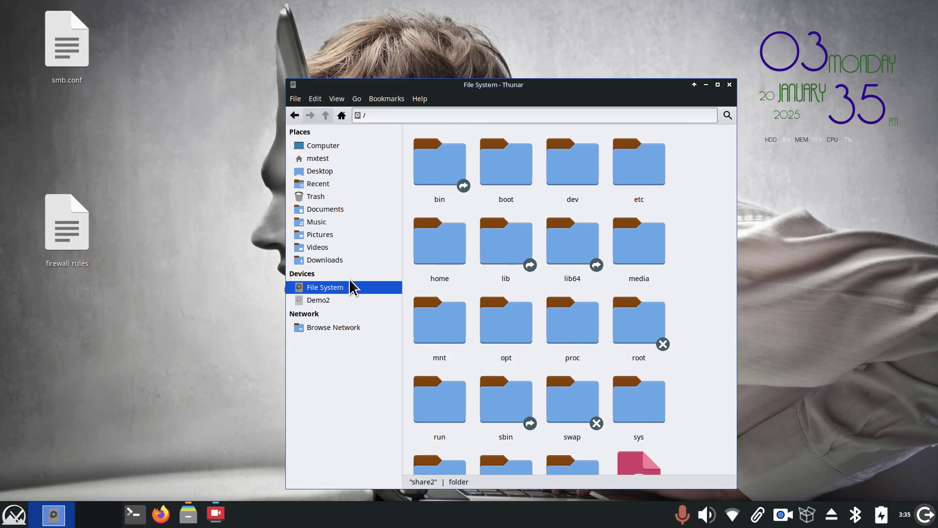
double_click(636, 160)
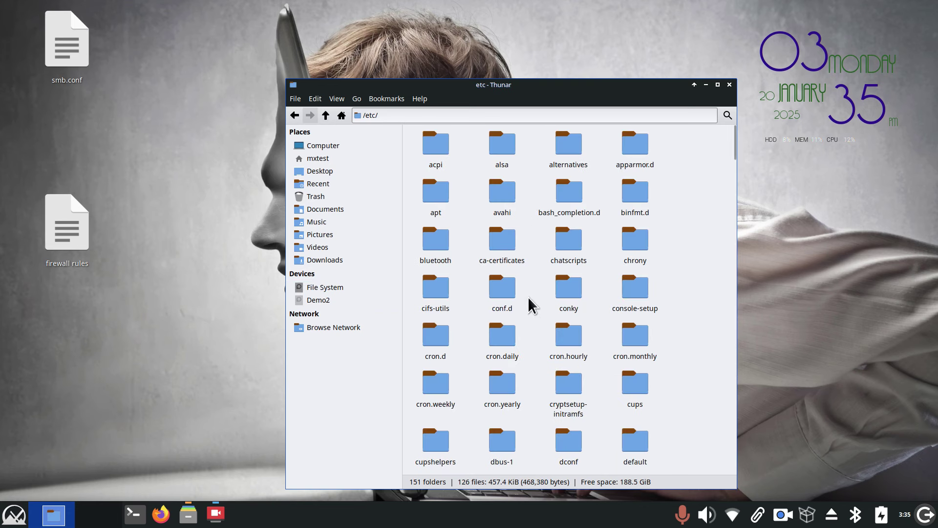
type("samba")
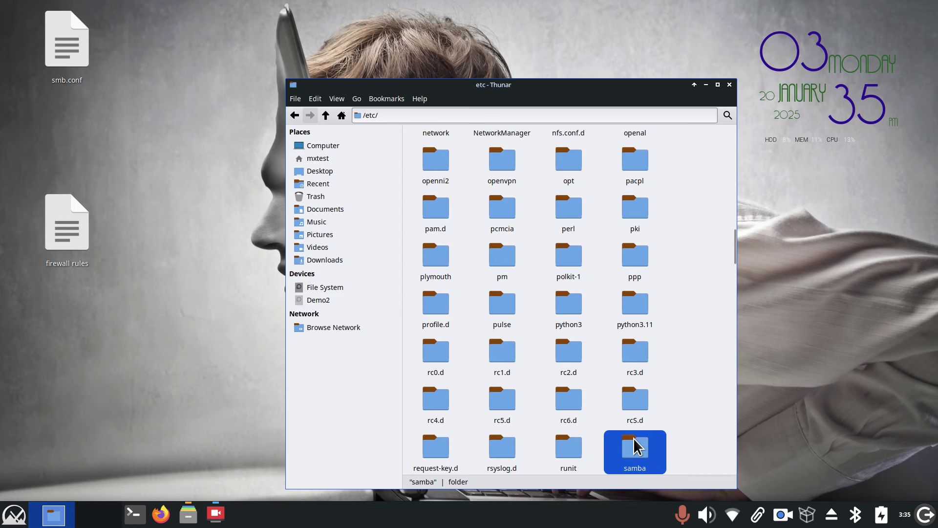
double_click(634, 442)
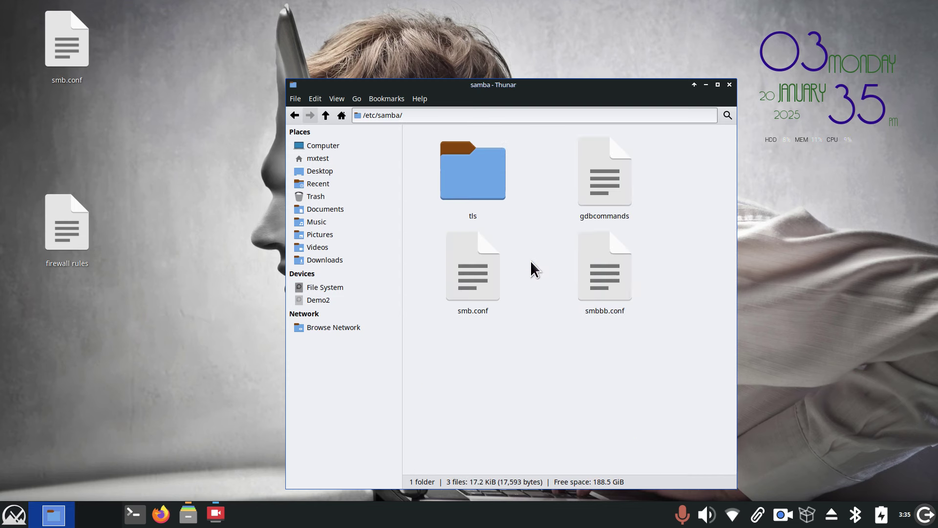
Open /etc/samba in a root file manager window, authenticating with the account password, and move the window clear of the screen corner.
right_click(516, 227)
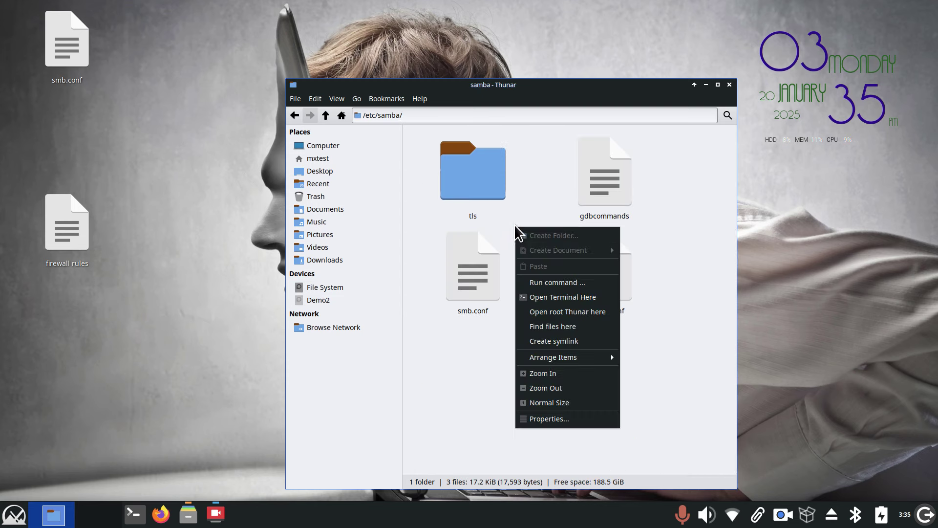
left_click(575, 312)
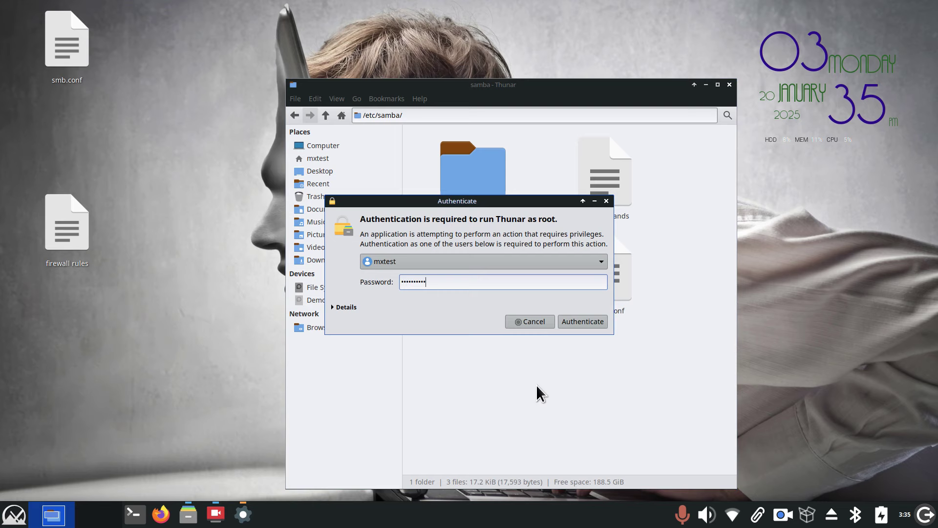
key("Return")
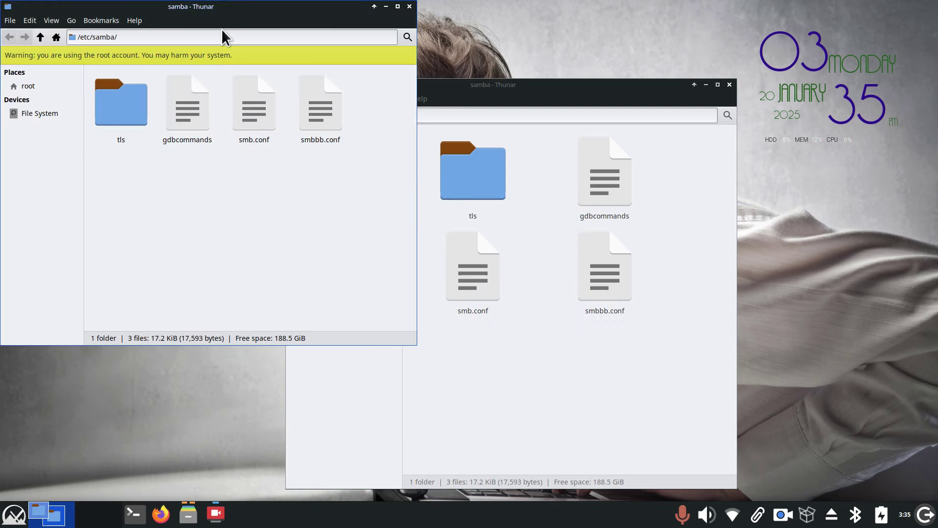
left_click_drag(219, 11, 430, 78)
View smb.conf and smbbb.conf one after the other in the text editor, closing each again.
left_click(471, 190)
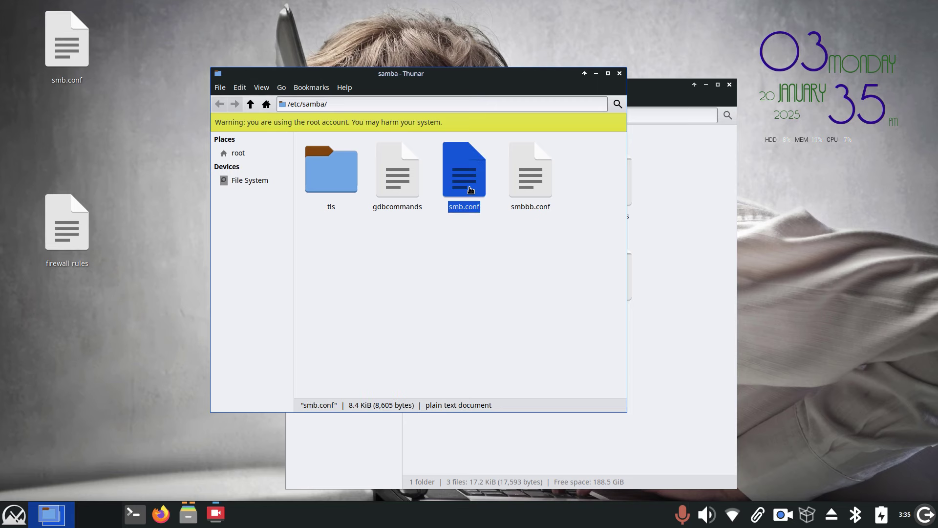
double_click(471, 190)
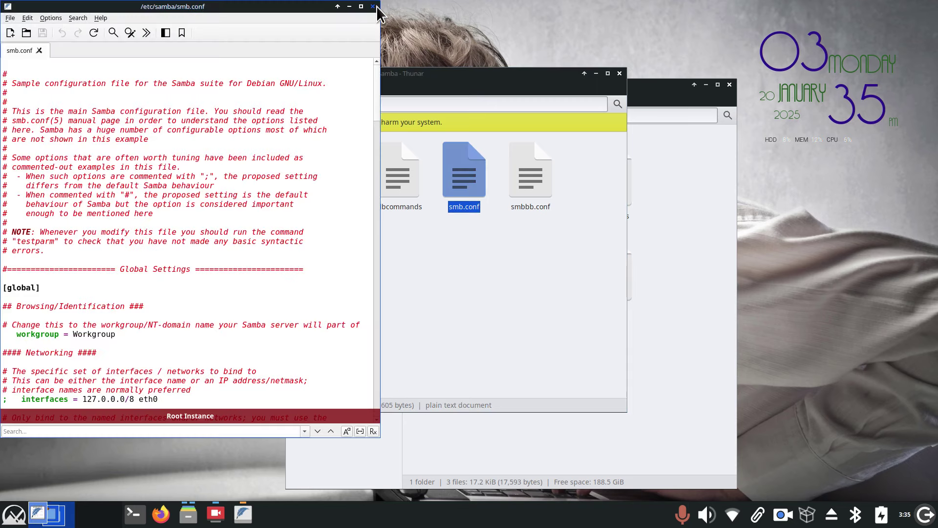
left_click(374, 7)
left_click(537, 188)
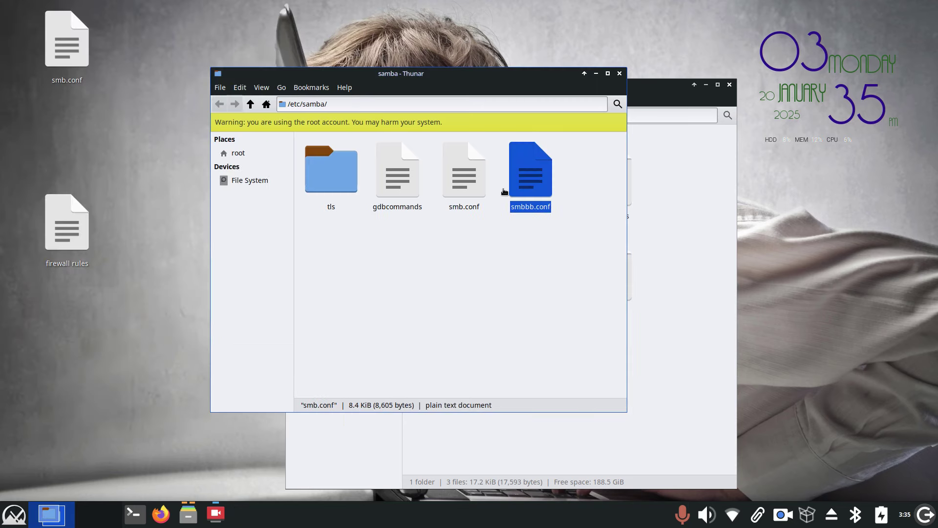
double_click(538, 191)
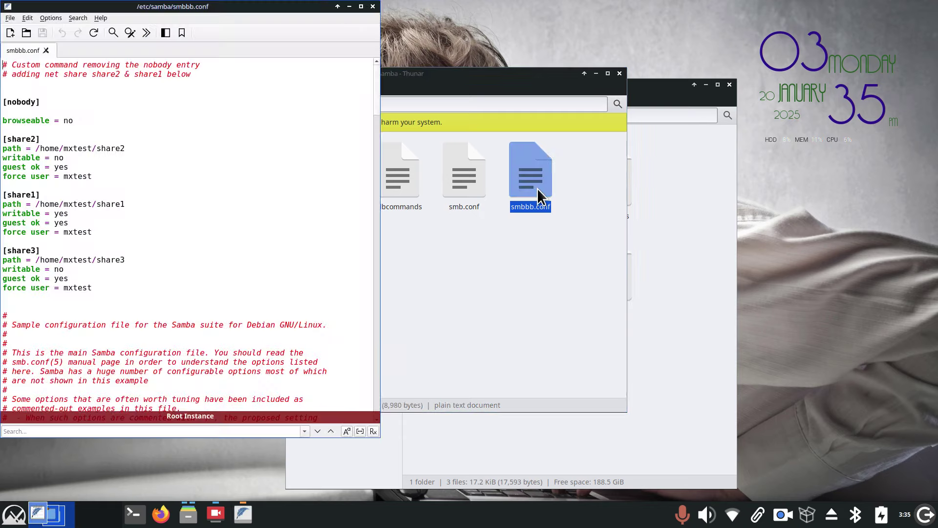
left_click(372, 6)
Rename the original smb.conf in /etc/samba as smbbackup.conf.
right_click(471, 171)
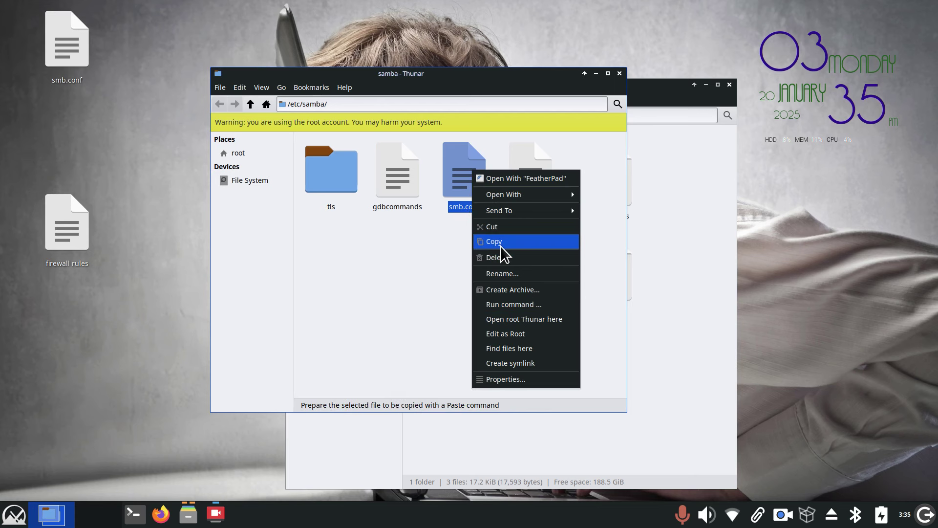
left_click(428, 285)
right_click(460, 175)
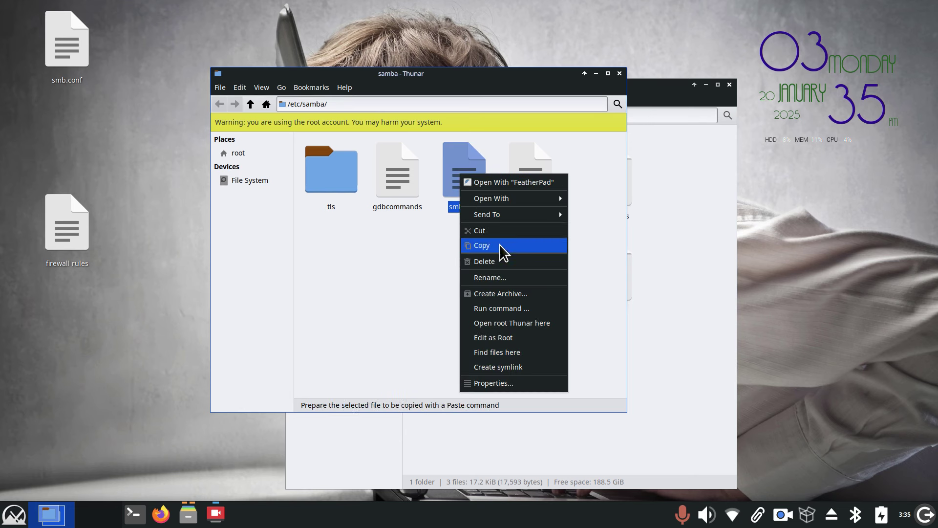
left_click(509, 273)
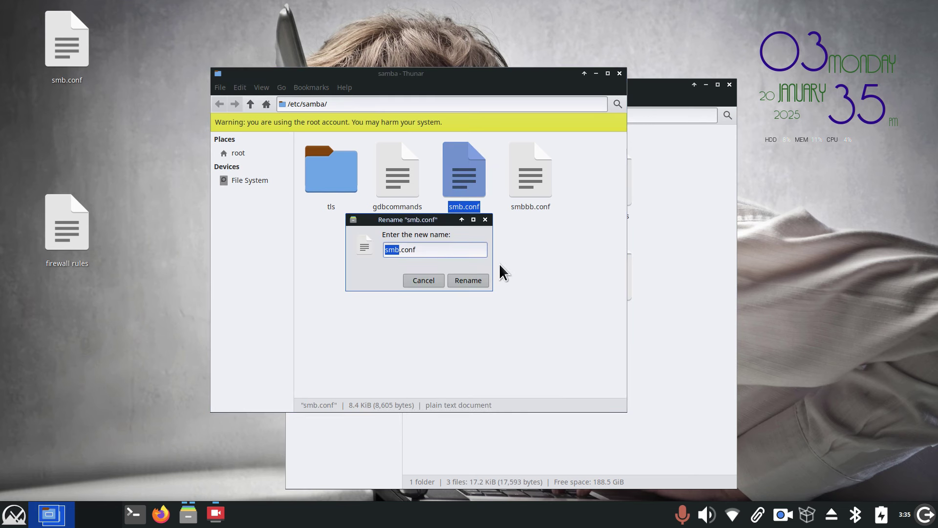
left_click(396, 251)
type("backup")
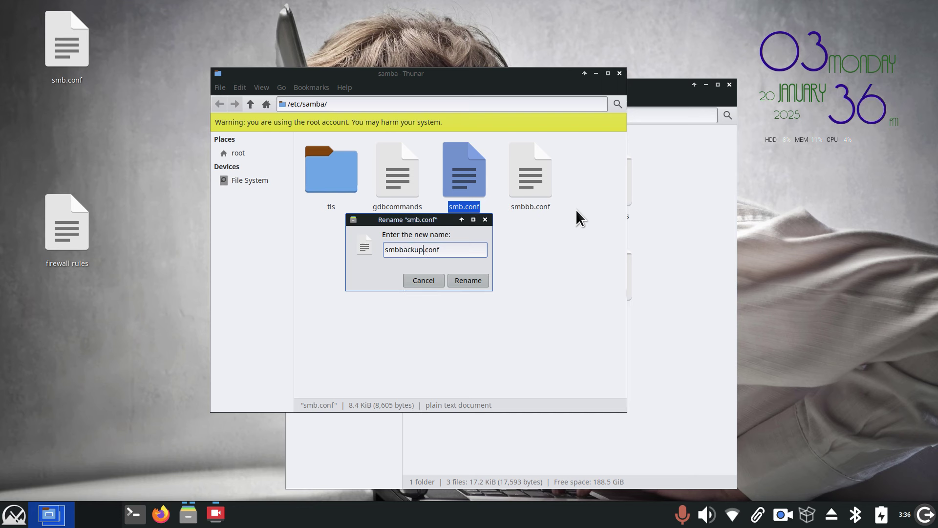
left_click(460, 277)
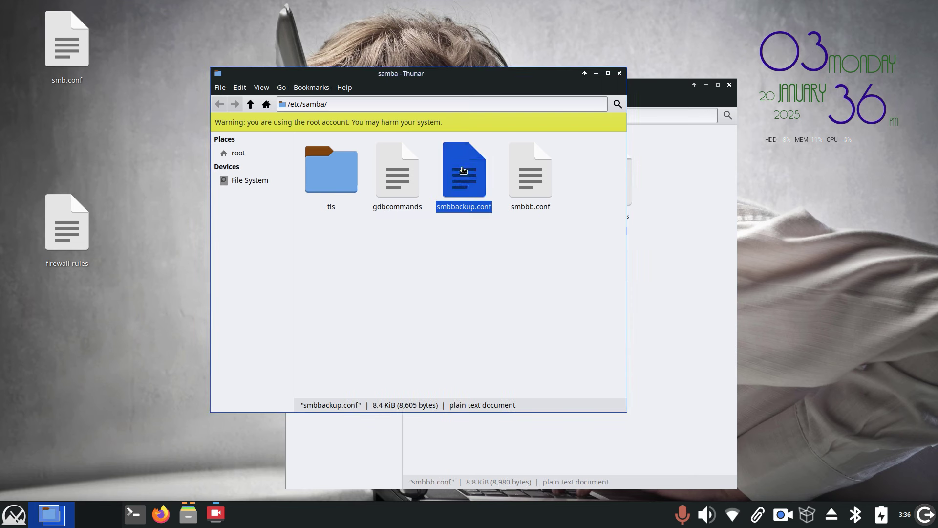
Open smbbb.conf once more to check its custom share definitions and close it.
left_click(534, 169)
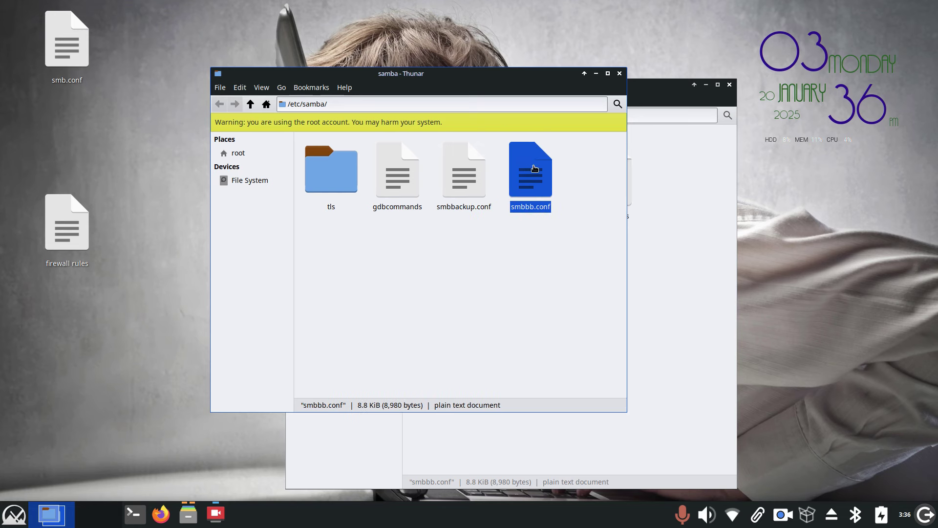
double_click(534, 168)
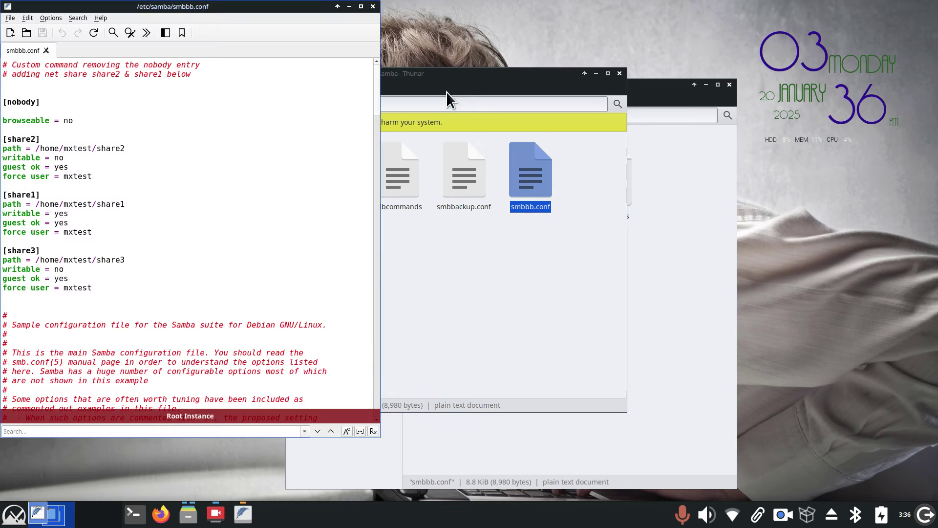
left_click(372, 7)
Rename smbbb.conf as smb.conf.
right_click(524, 170)
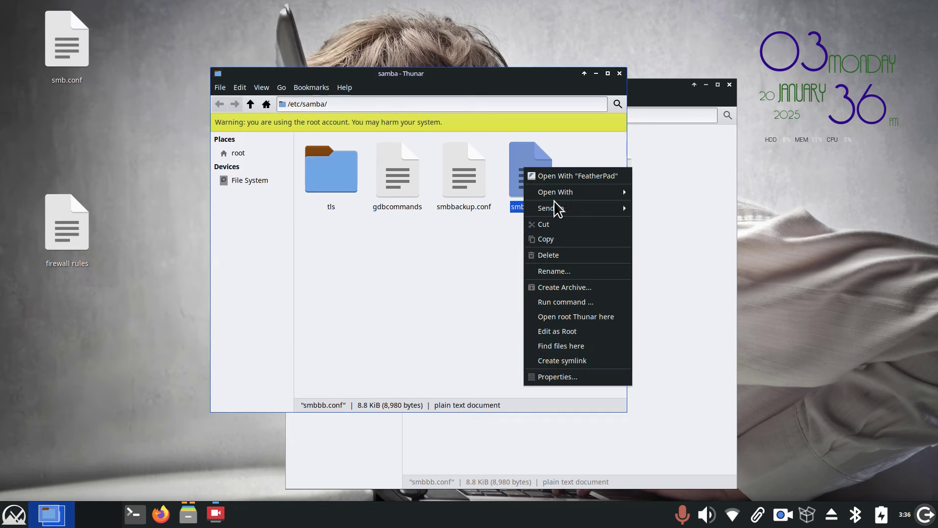
left_click(566, 270)
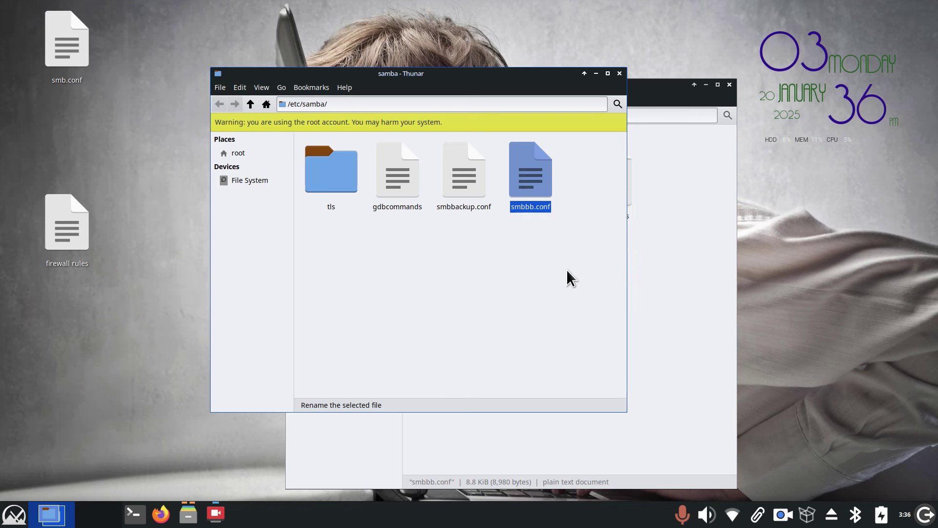
type("smb.conf")
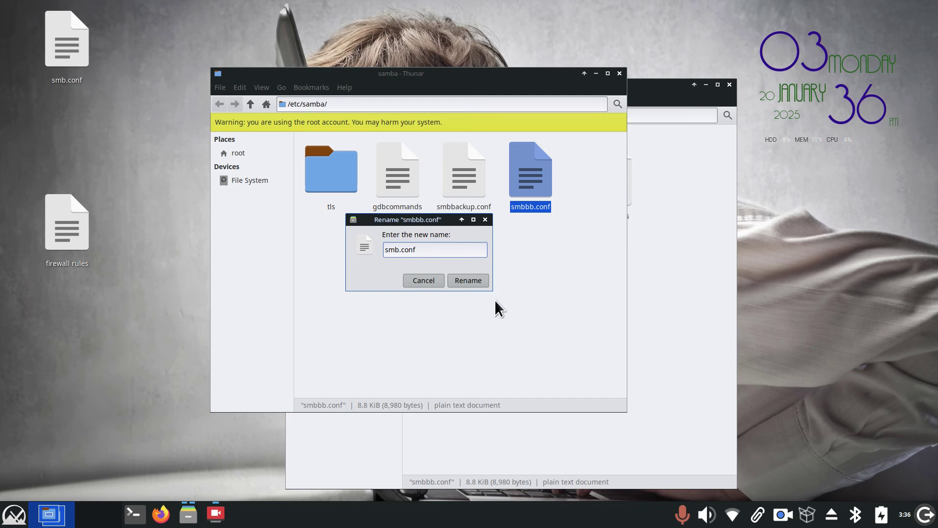
Rename smbbb.conf in /etc/samba as smb.conf, and open the renamed file briefly to check its share definitions.
left_click(471, 280)
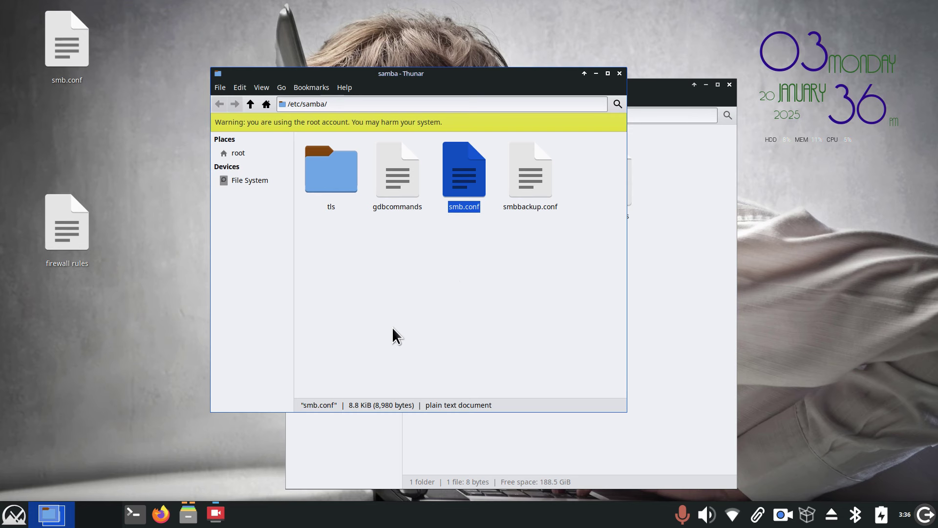
left_click(490, 255)
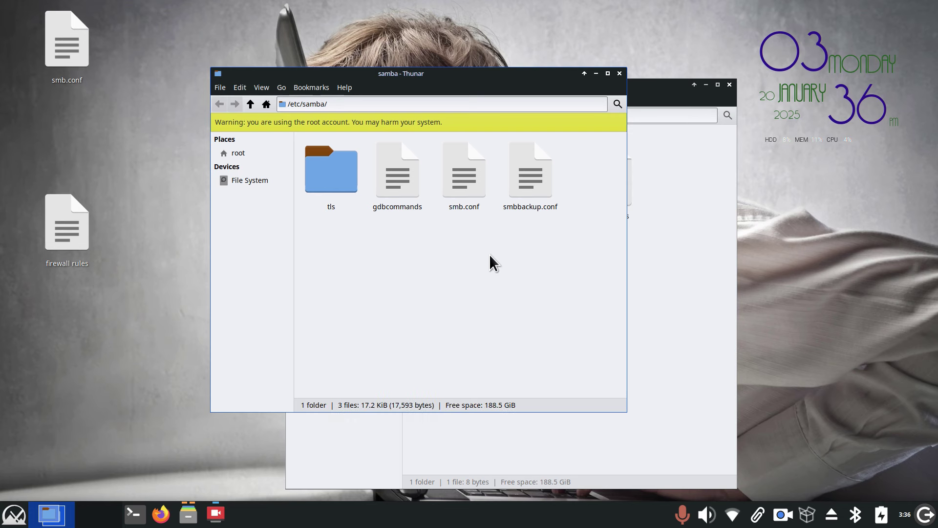
double_click(455, 168)
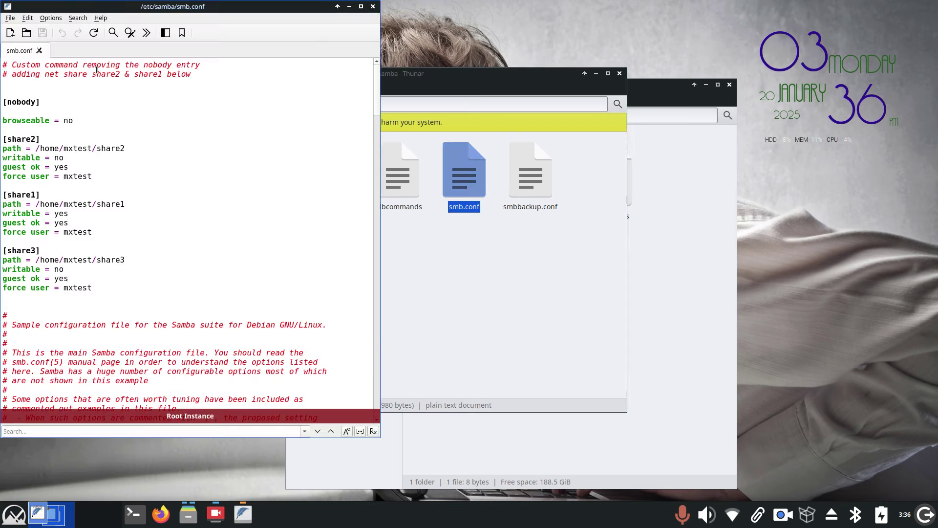
left_click(372, 7)
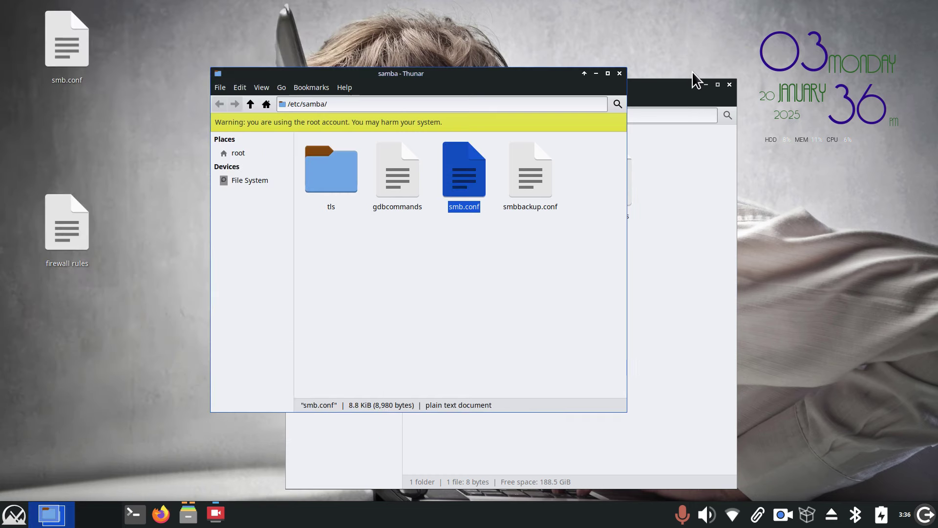
Close the root file manager window and browse the network to the shares on the MX computer.
left_click(618, 73)
left_click_drag(612, 91, 540, 19)
left_click(282, 256)
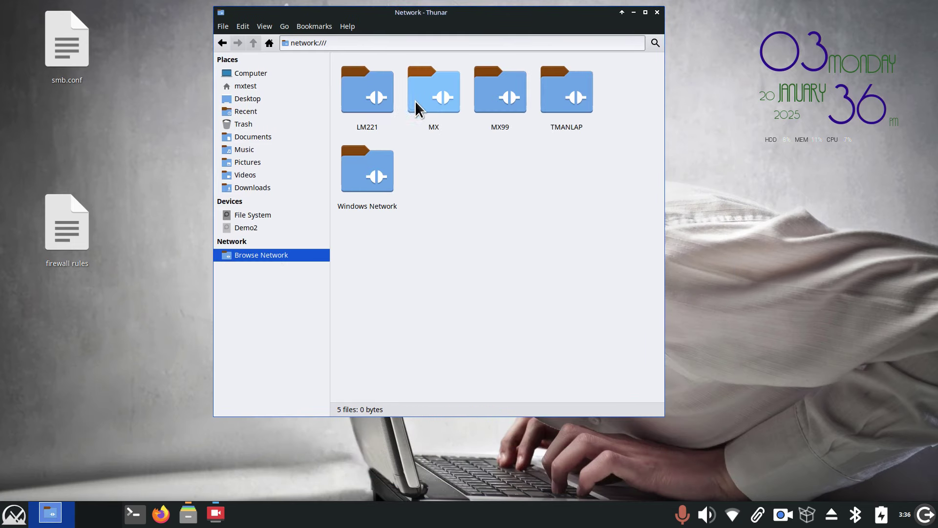
double_click(432, 96)
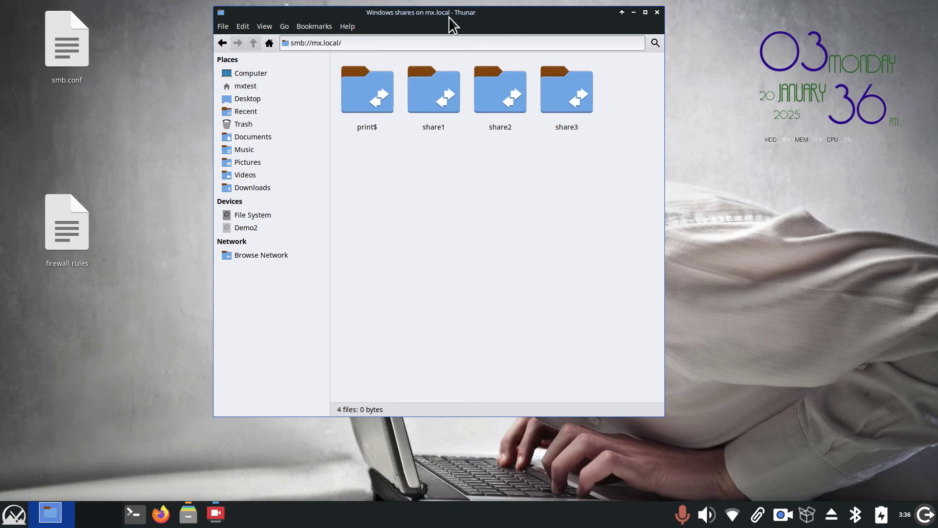
left_click_drag(448, 12, 456, 58)
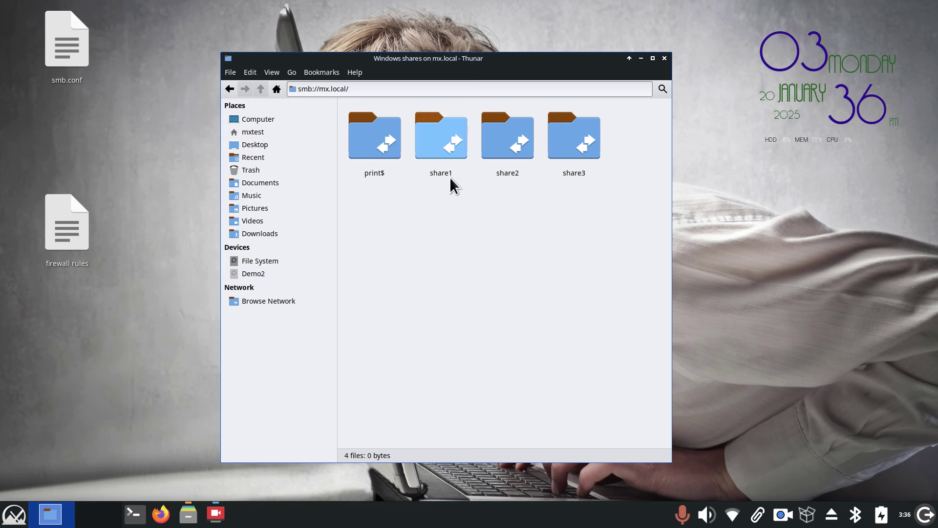
Connect anonymously to share1 on MX and create a folder named New Folder in it.
double_click(435, 136)
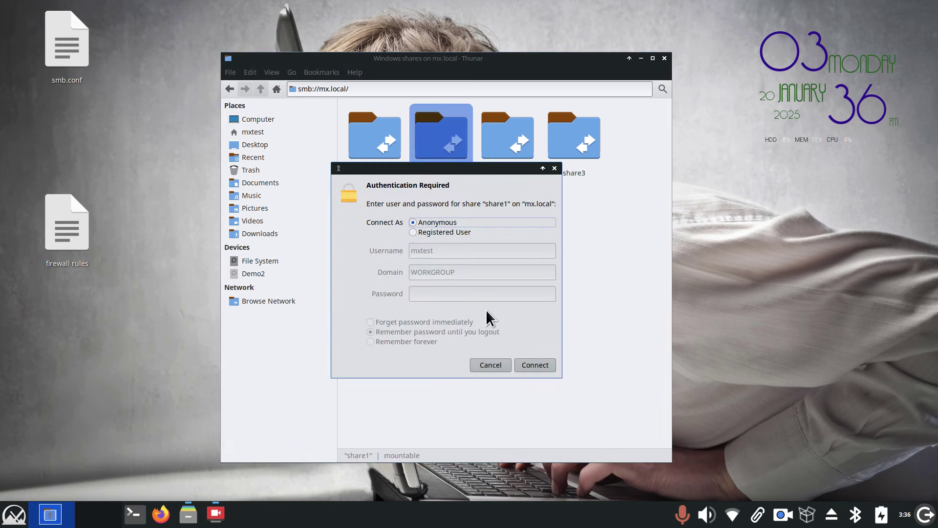
left_click(534, 364)
right_click(533, 110)
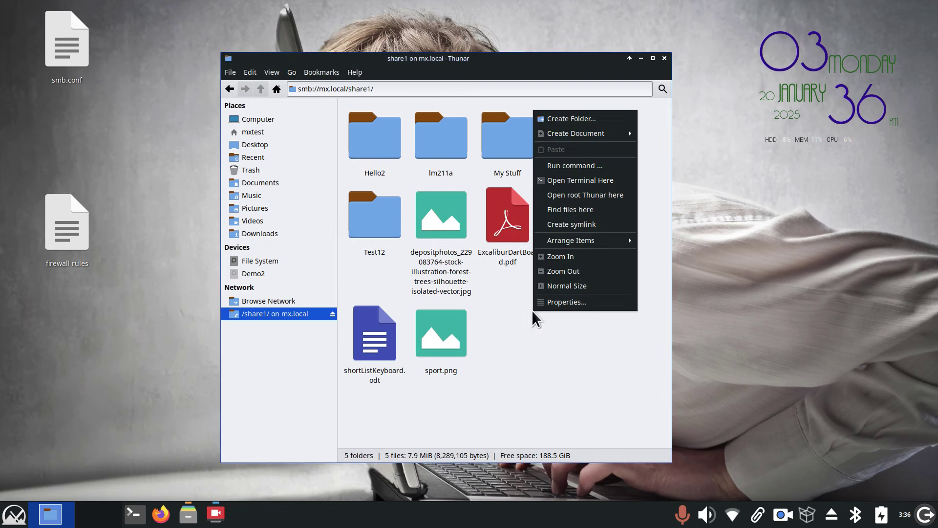
left_click(573, 118)
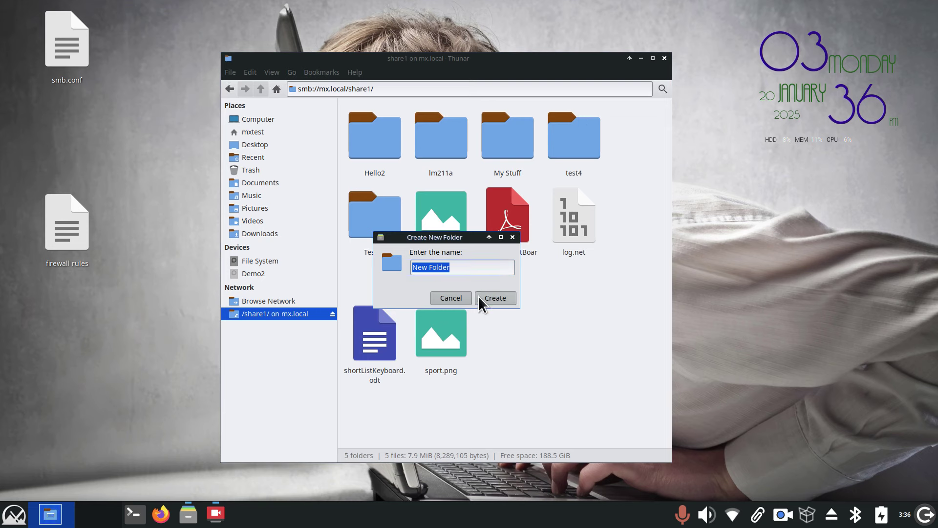
left_click(494, 298)
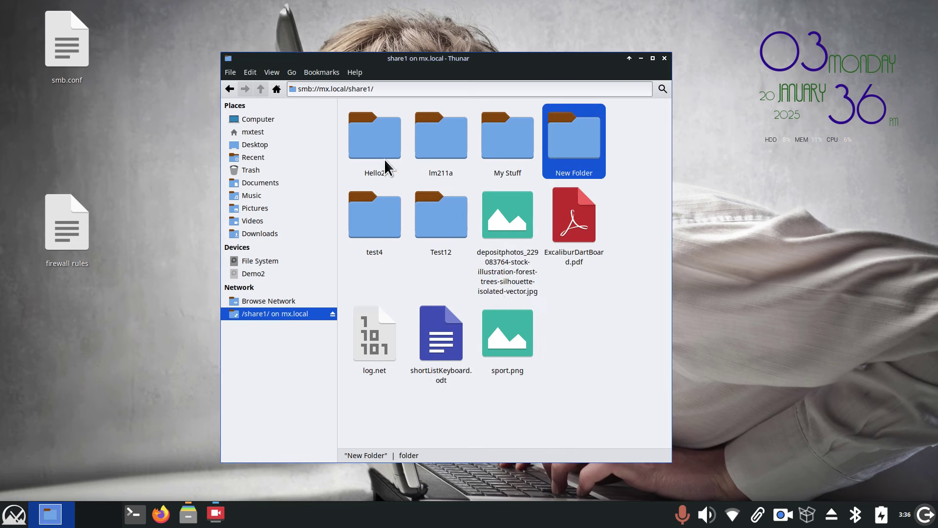
Return to the network's MX computer and connect anonymously to share2.
left_click(308, 301)
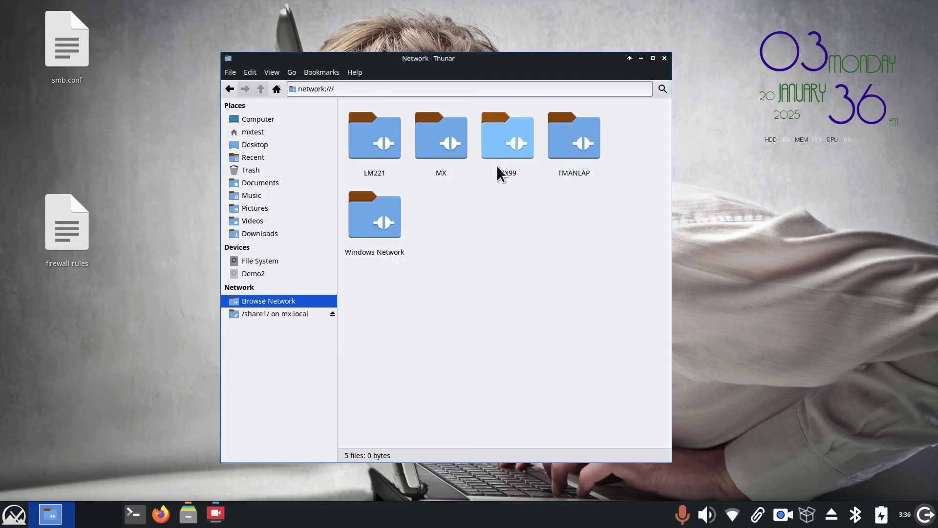
double_click(438, 142)
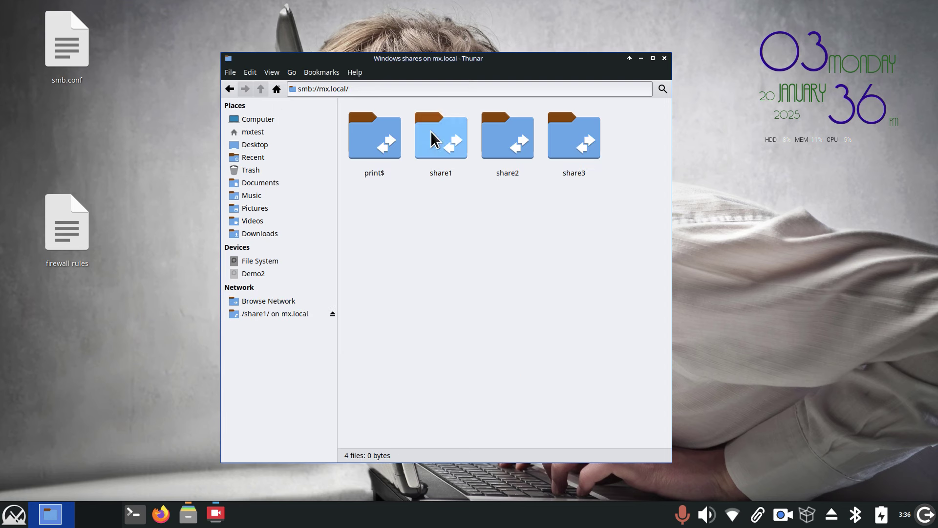
left_click(497, 139)
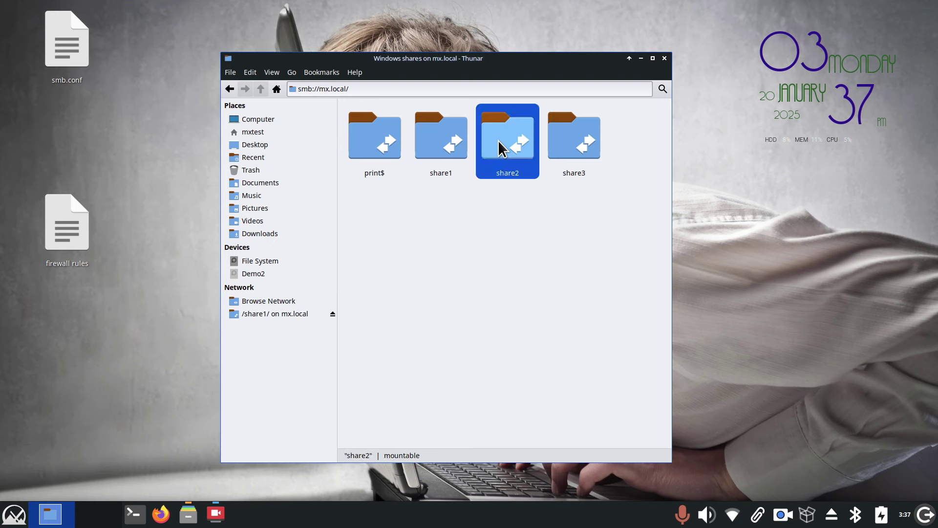
double_click(497, 139)
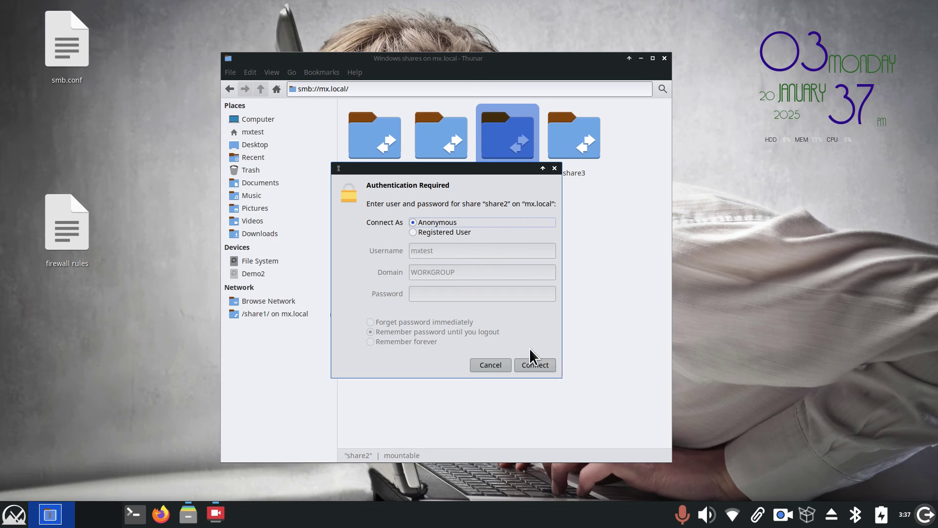
left_click(534, 365)
Try to create a folder named New Folder in the share2 network share, and cancel the operation.
right_click(593, 299)
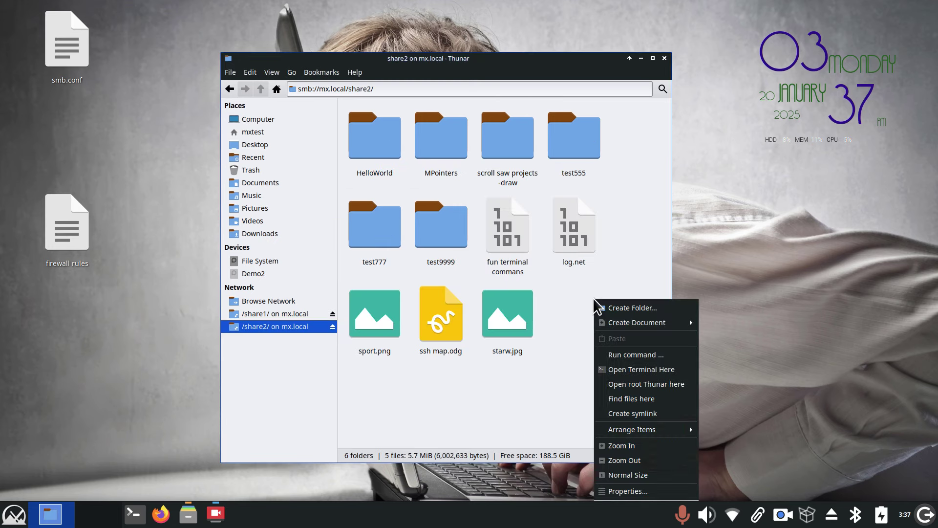
left_click(625, 307)
left_click(488, 295)
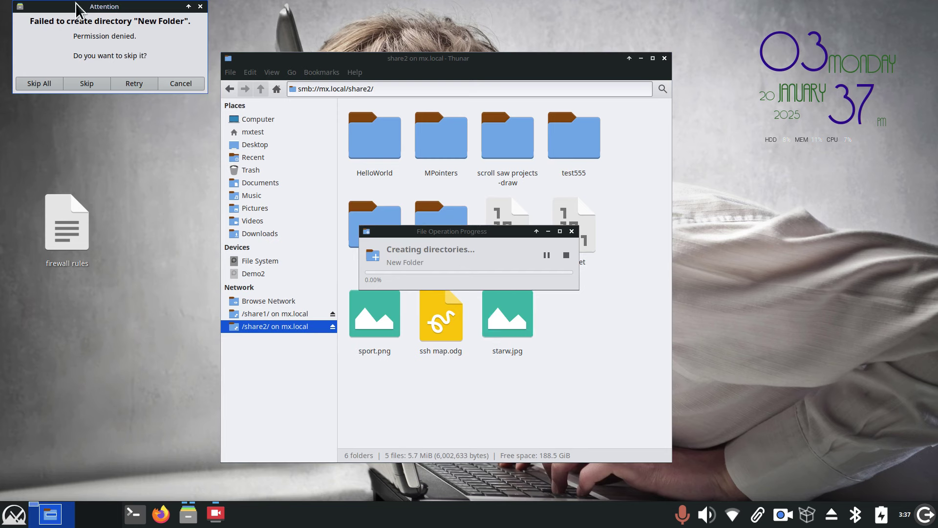
left_click_drag(77, 7, 500, 240)
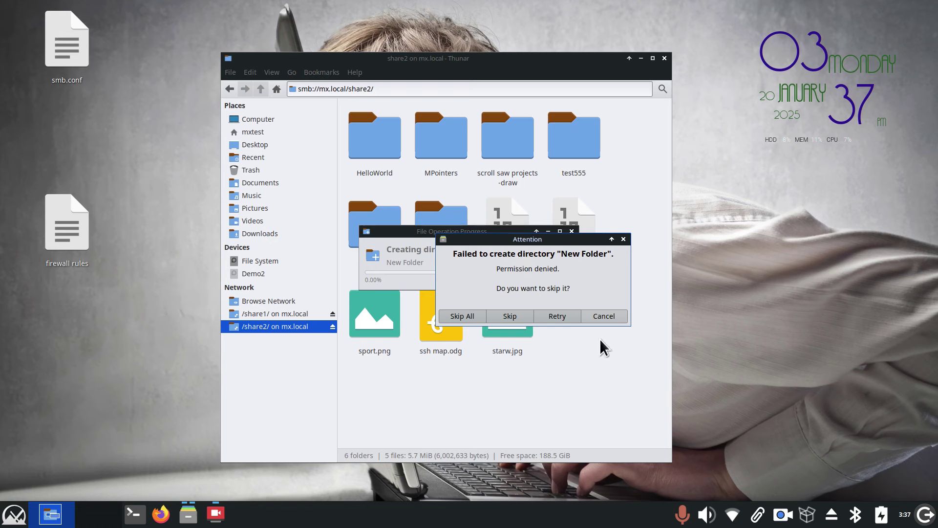
left_click(605, 317)
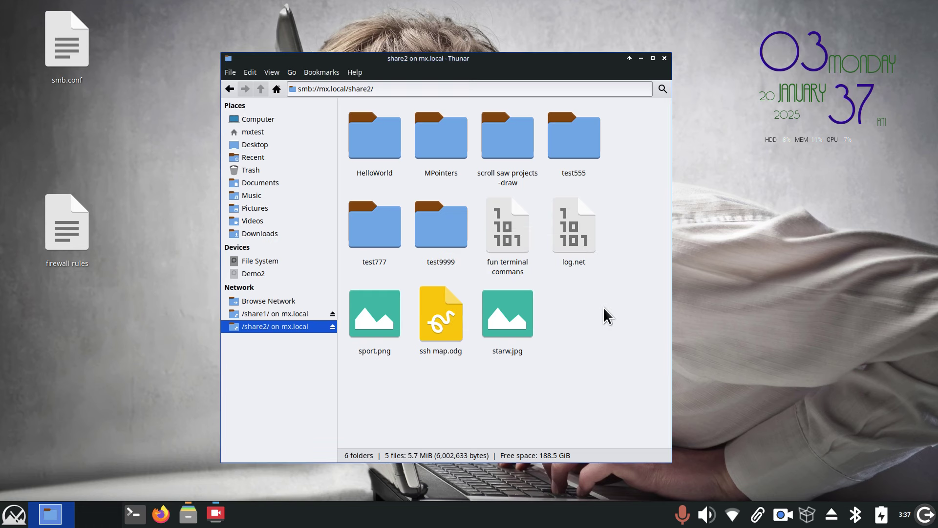
Examine the access permissions of the share2 folder in the home directory, and close its properties.
left_click(253, 131)
left_click(576, 218)
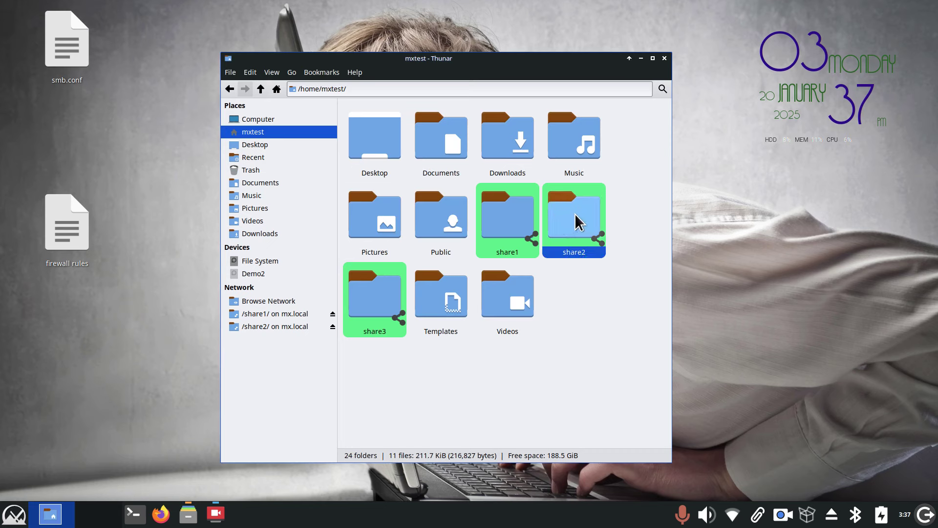
right_click(576, 217)
left_click(634, 484)
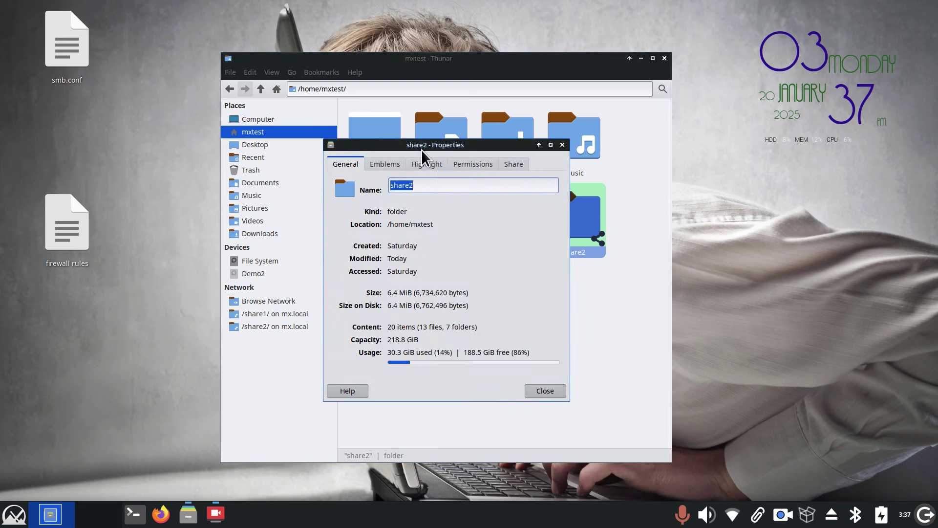
left_click(450, 165)
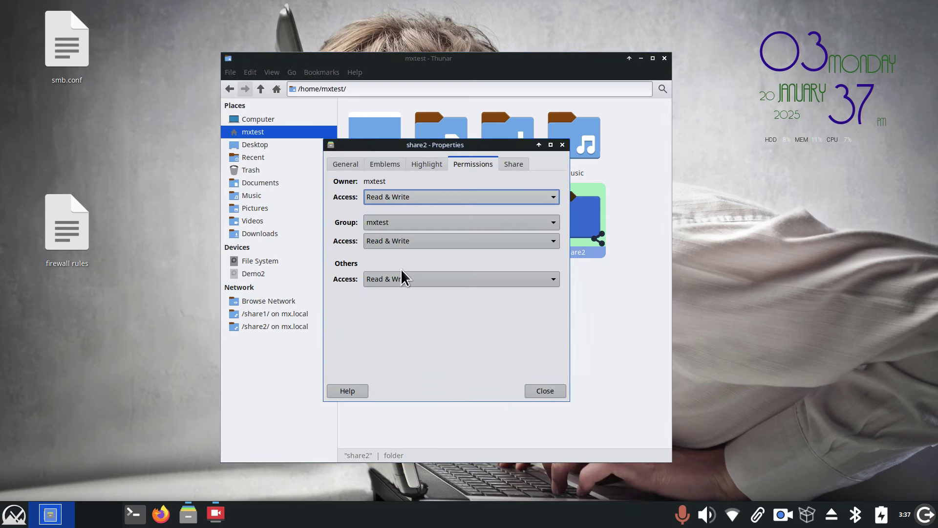
left_click(545, 390)
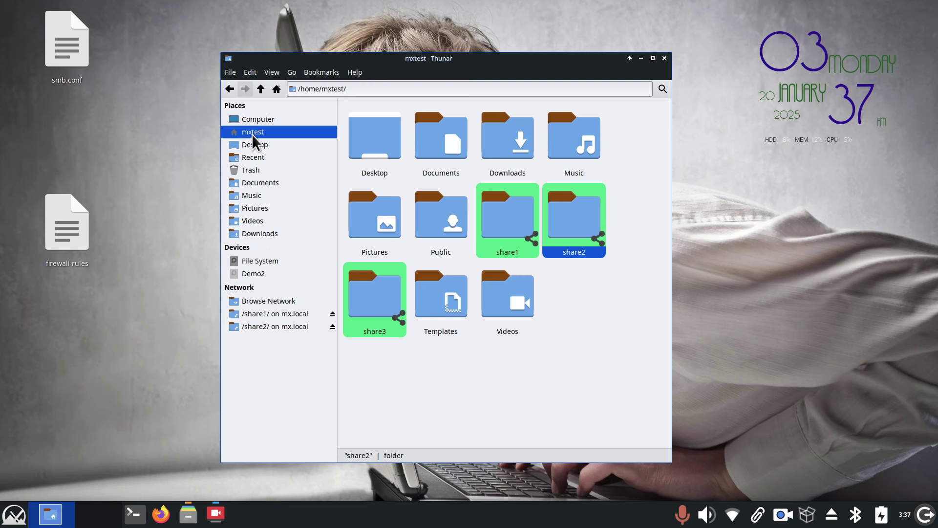
Reopen the mounted share2 and try again to create New Folder there, cancelling the operation.
left_click(287, 324)
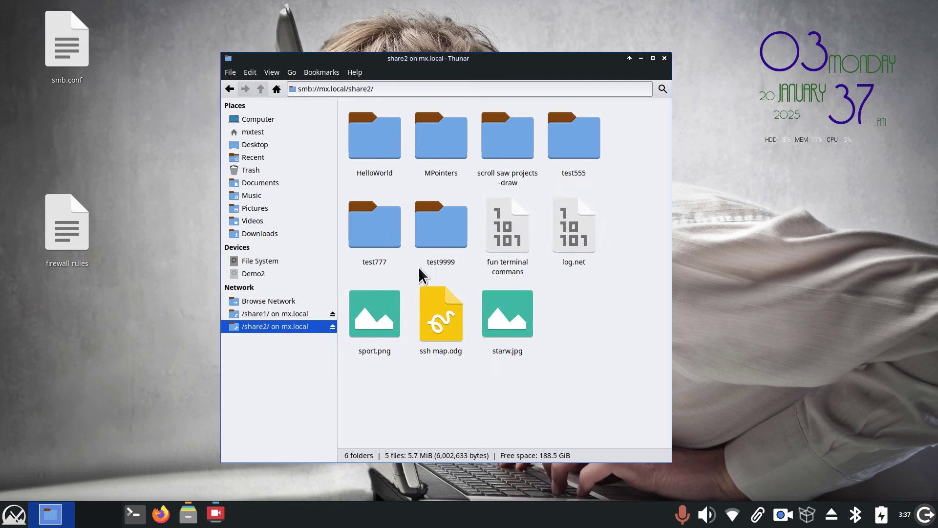
right_click(564, 290)
left_click(599, 299)
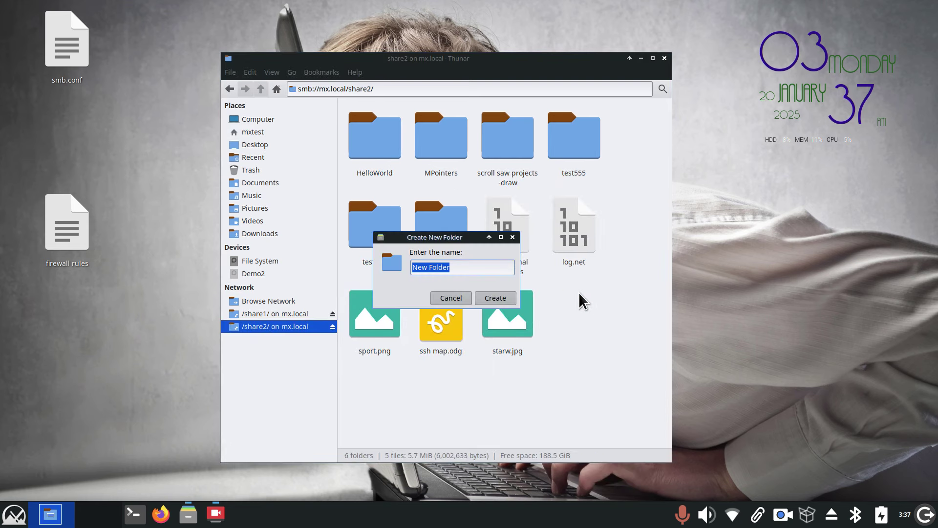
left_click(492, 298)
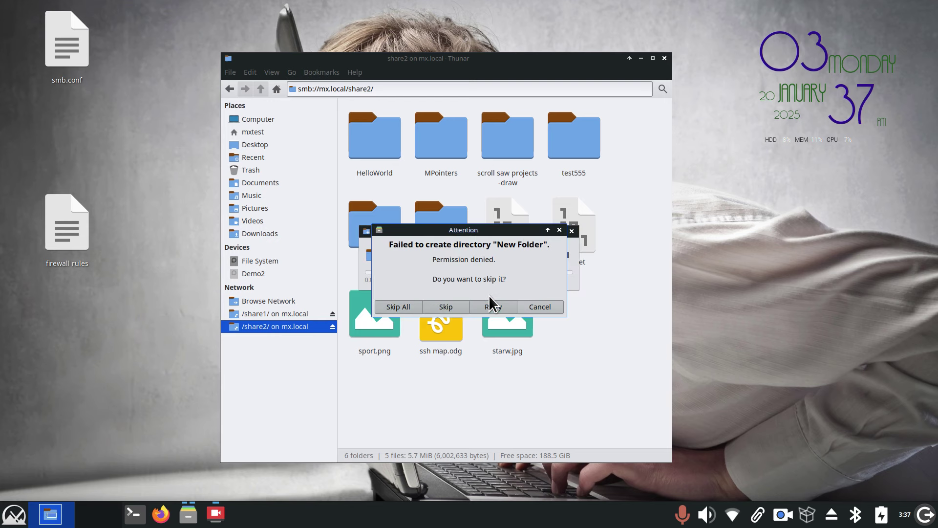
left_click(531, 301)
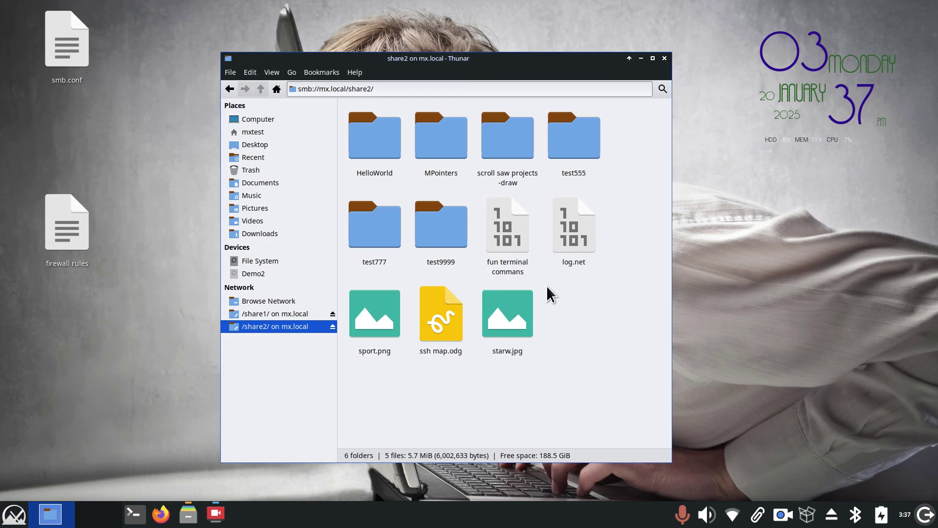
Try to delete starw.jpg from the share2 network share, and dismiss the operation.
left_click(516, 317)
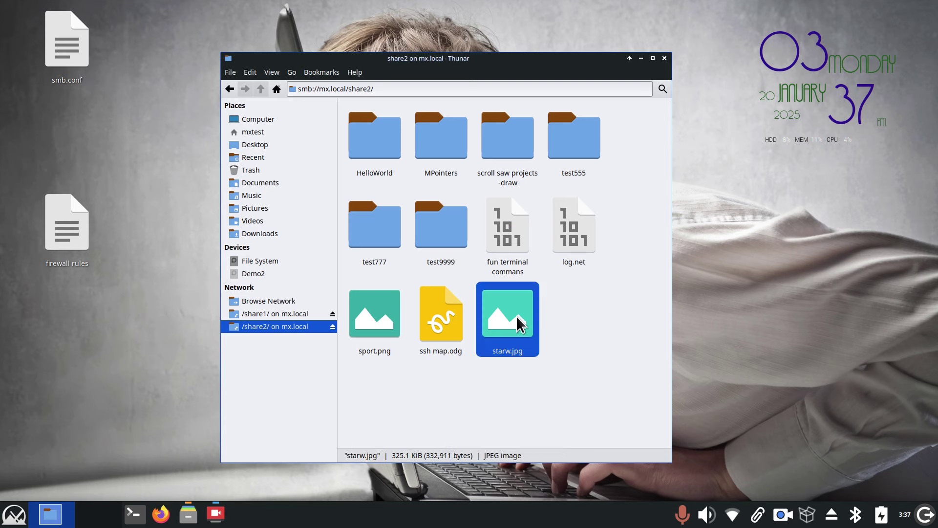
key("Delete")
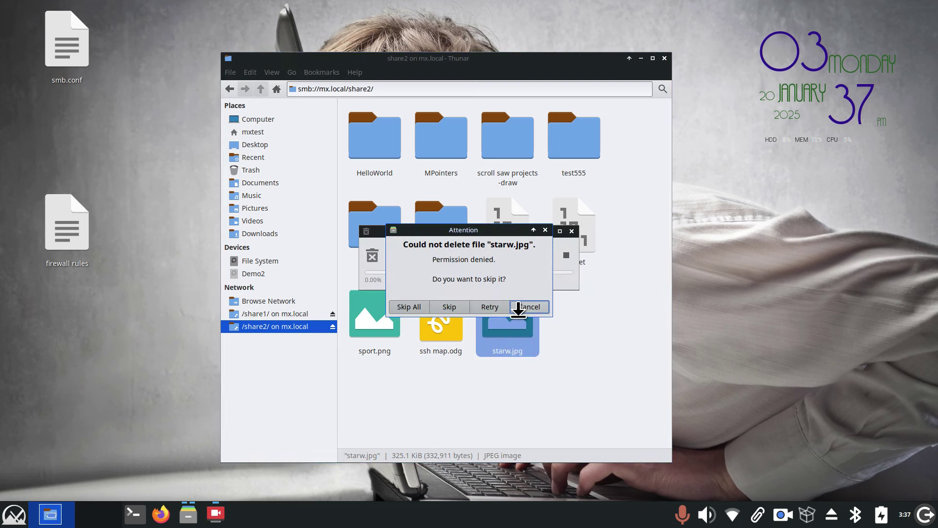
left_click(544, 231)
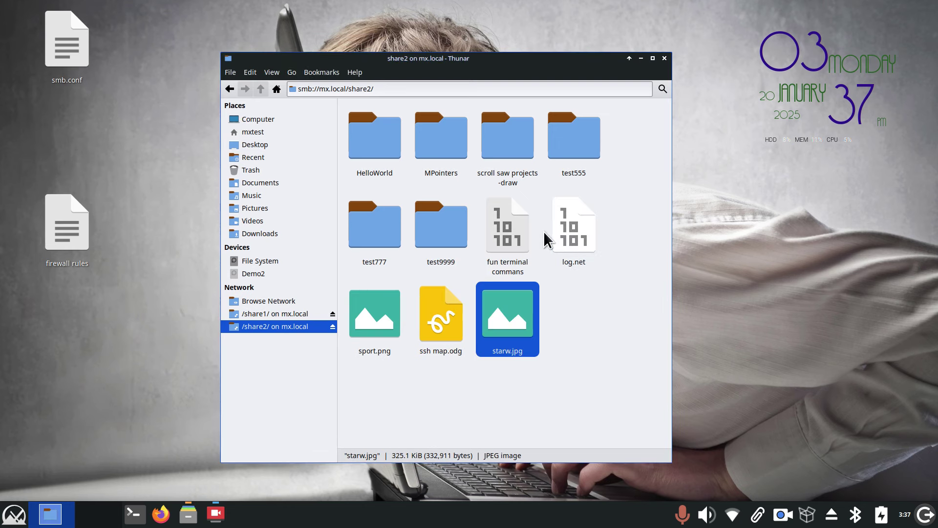
Browse the network to the MX computer again and connect anonymously to share3.
left_click(302, 301)
double_click(452, 146)
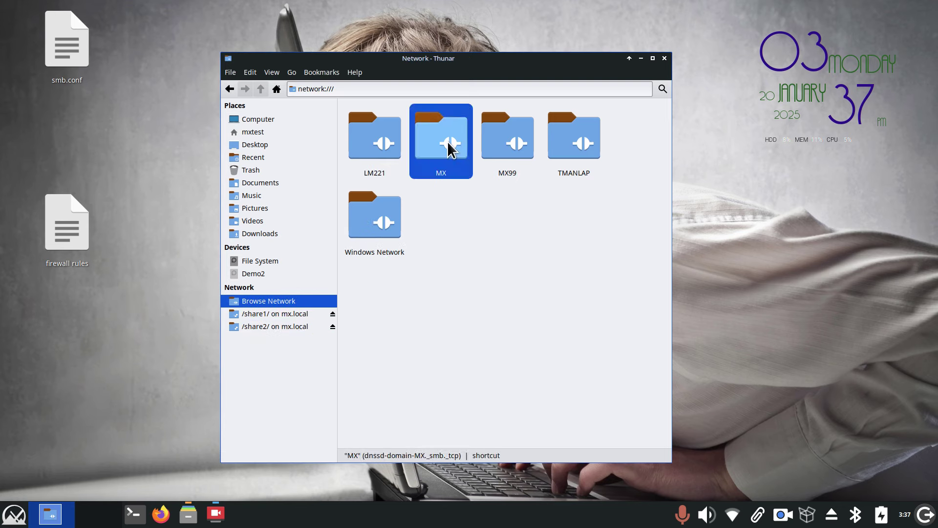
double_click(566, 136)
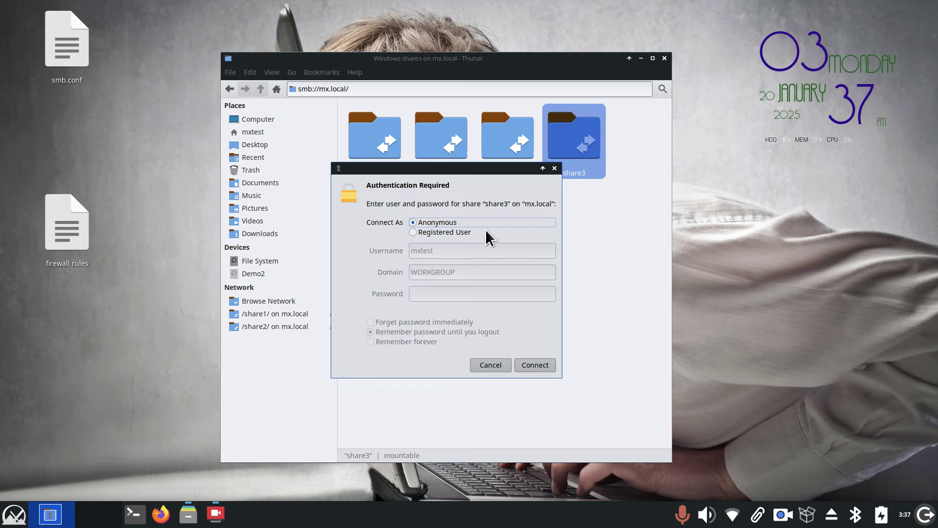
left_click(535, 364)
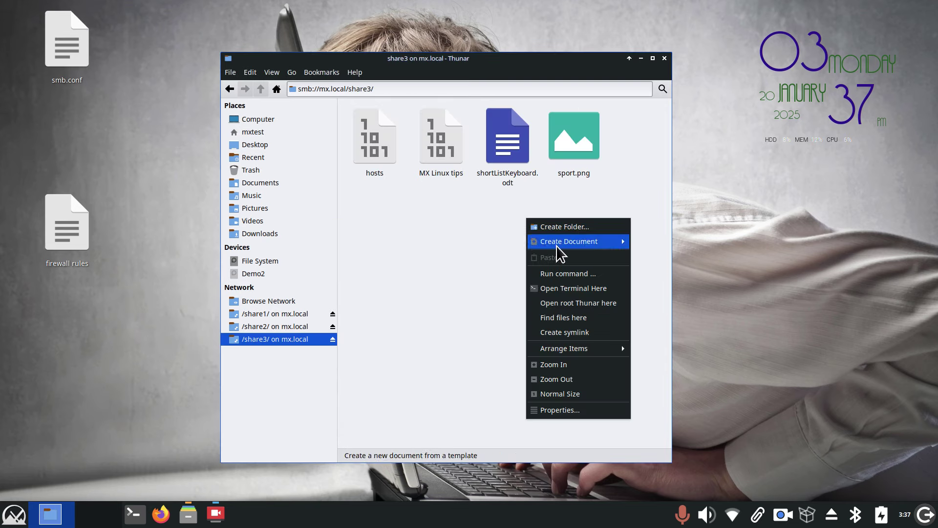
Try to create New Folder in the share3 network share, and dismiss the operation.
right_click(525, 217)
left_click(574, 228)
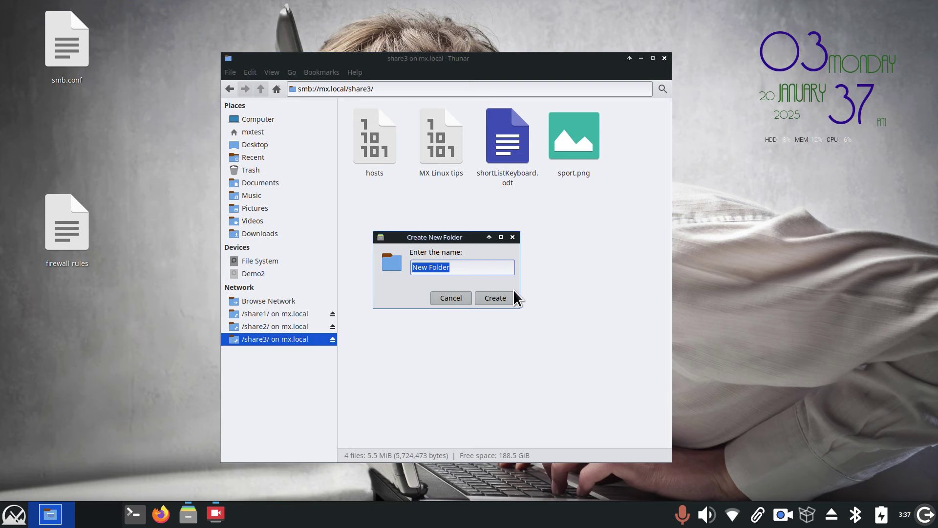
left_click(500, 295)
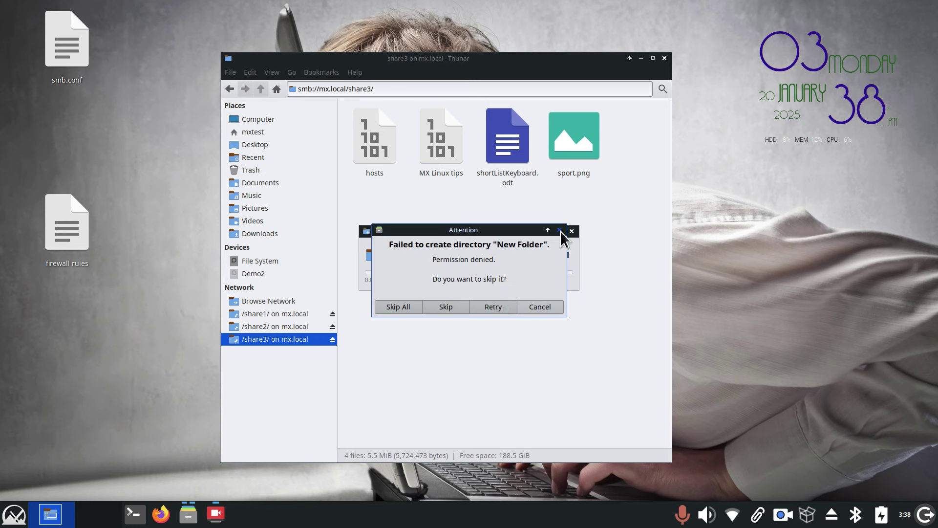
left_click(560, 230)
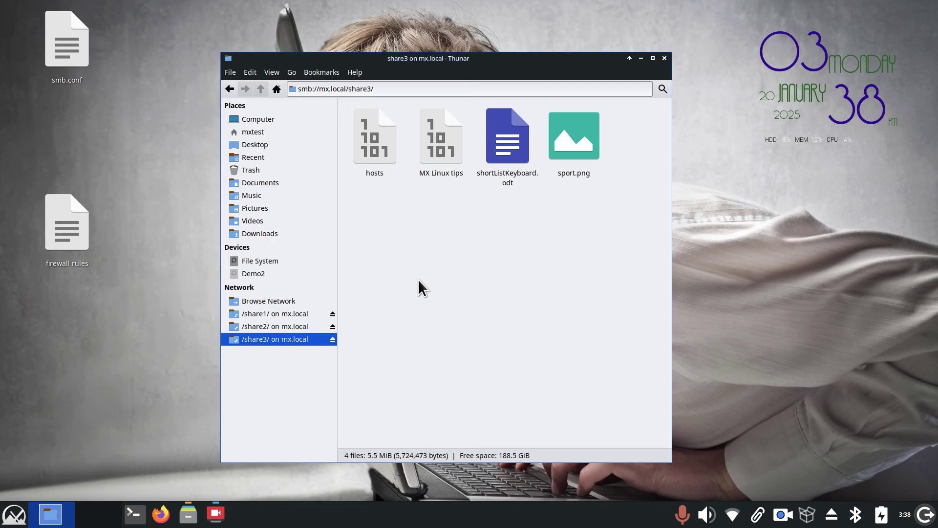
Unmount the share1, share2 and share3 network shares of mx.local.
left_click(334, 312)
left_click(333, 326)
left_click(334, 313)
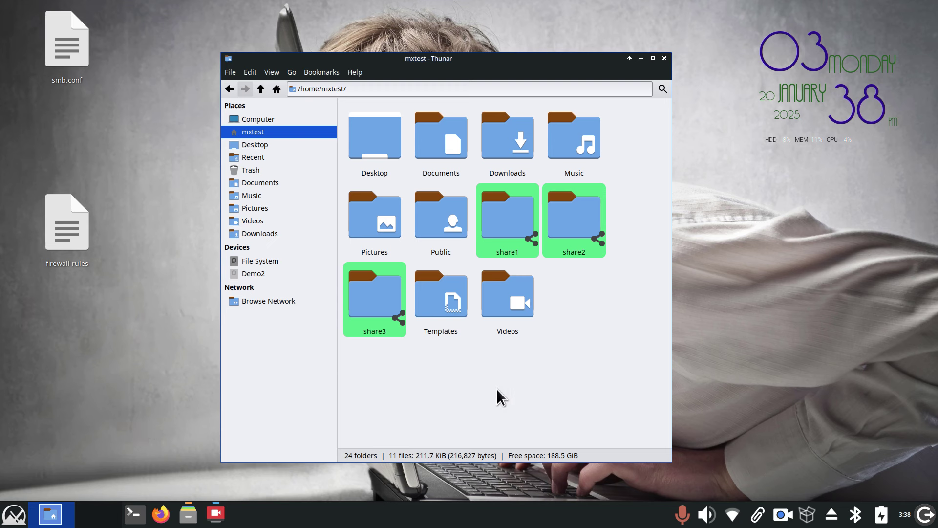
Browse the network for available computers, select MX99, and move the file manager window higher on the desktop.
left_click(263, 301)
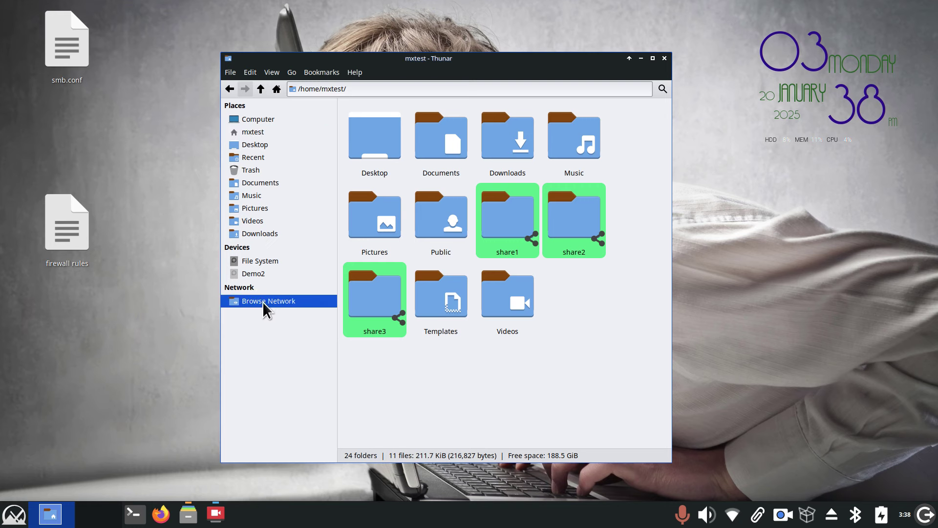
left_click(509, 142)
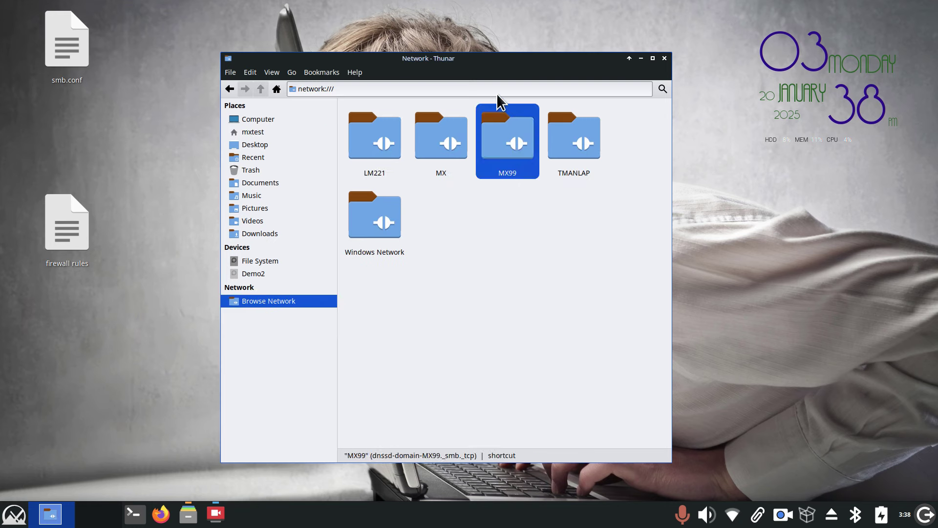
left_click_drag(511, 62, 490, 24)
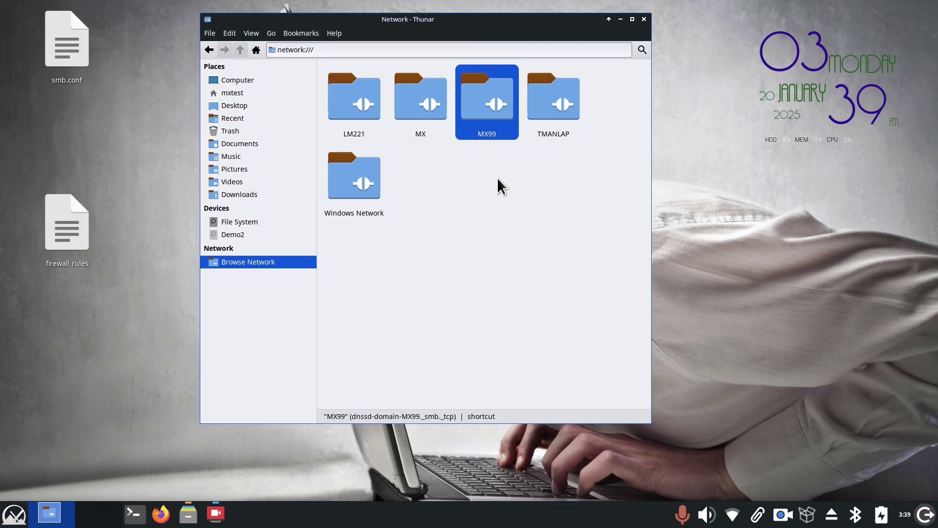
Open the local share1 folder in the home directory and reload its listing twice to check for changes made over the network.
left_click(247, 91)
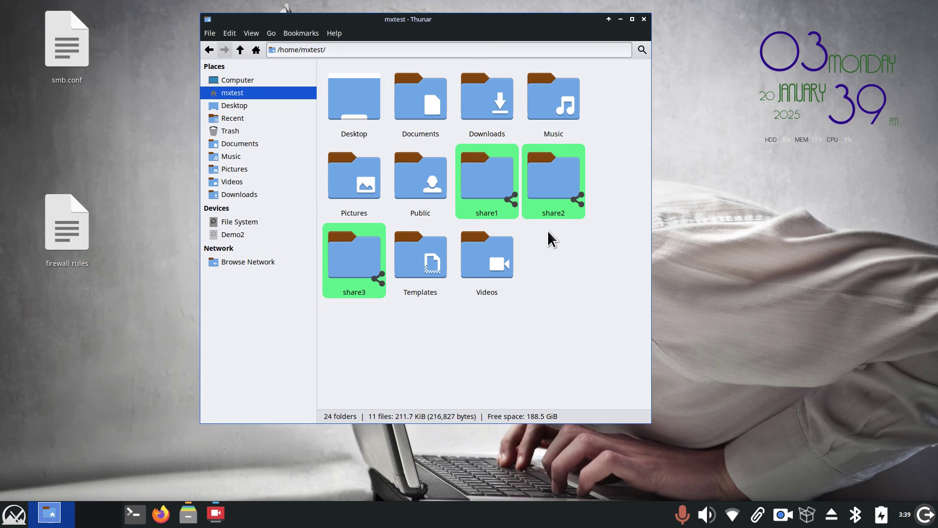
left_click(479, 176)
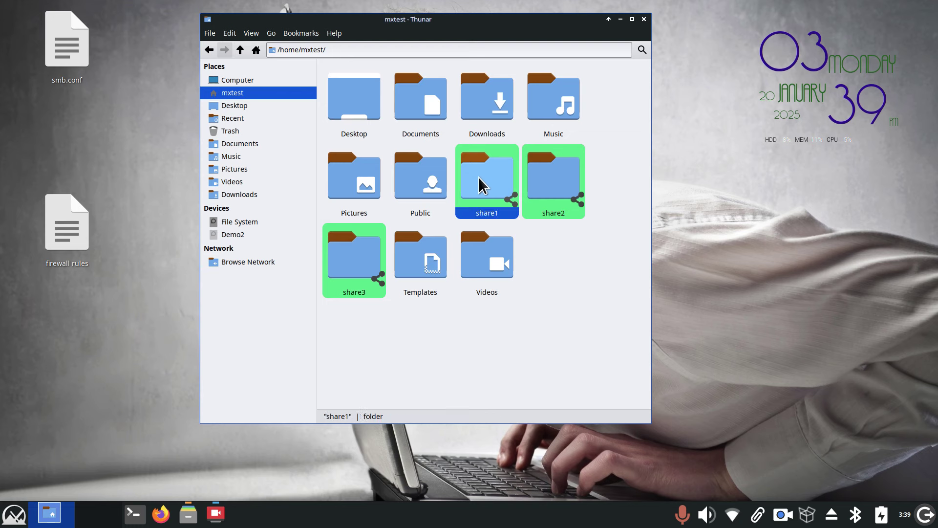
double_click(479, 177)
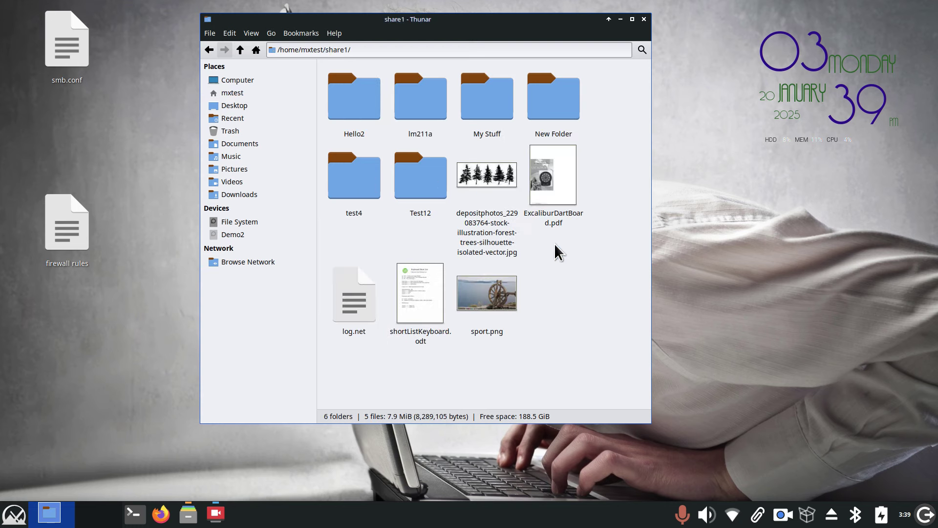
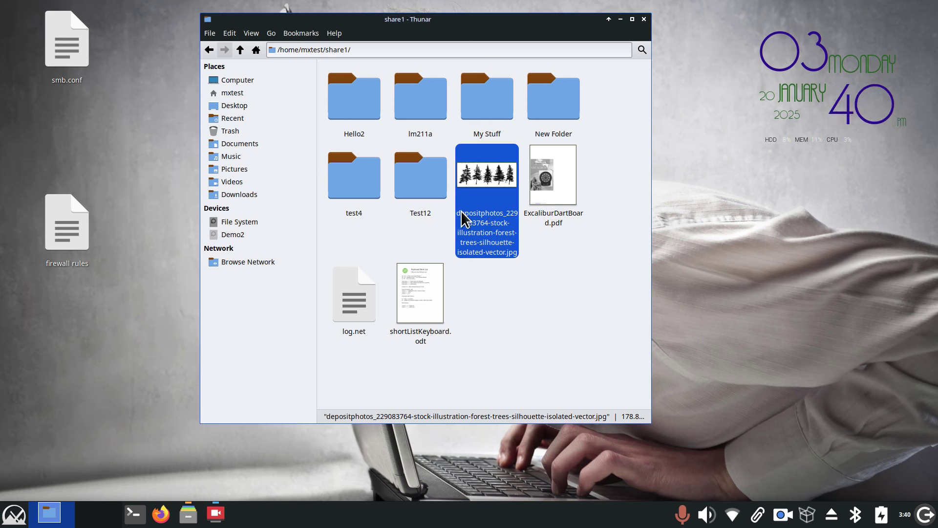
left_click(587, 280)
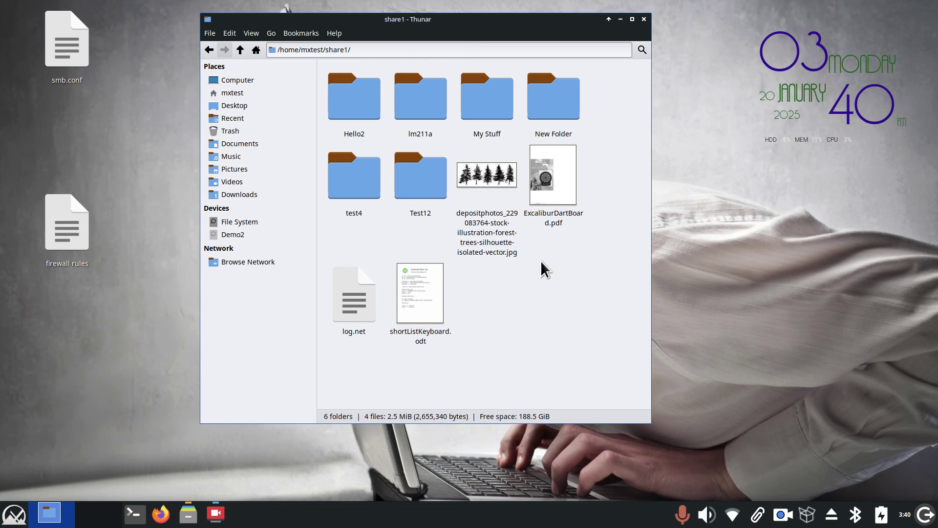
left_click(251, 33)
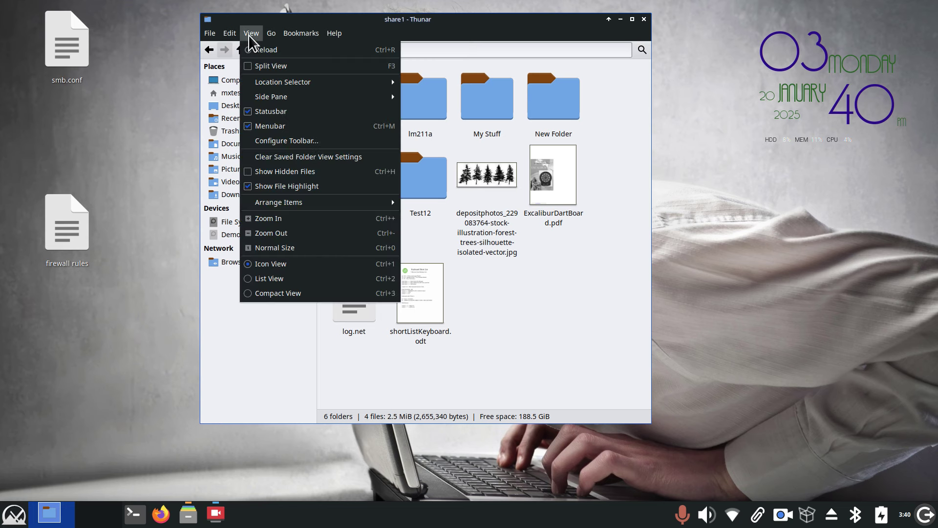
left_click(253, 47)
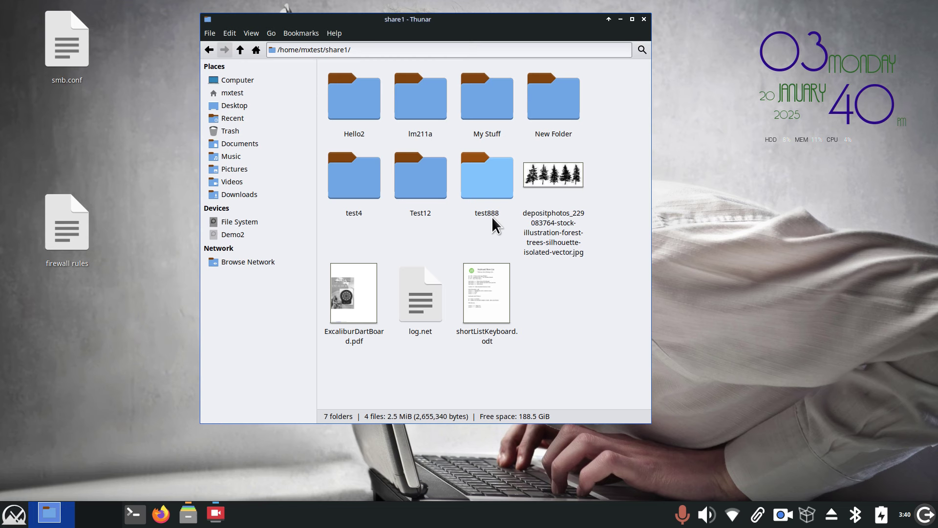
left_click(251, 33)
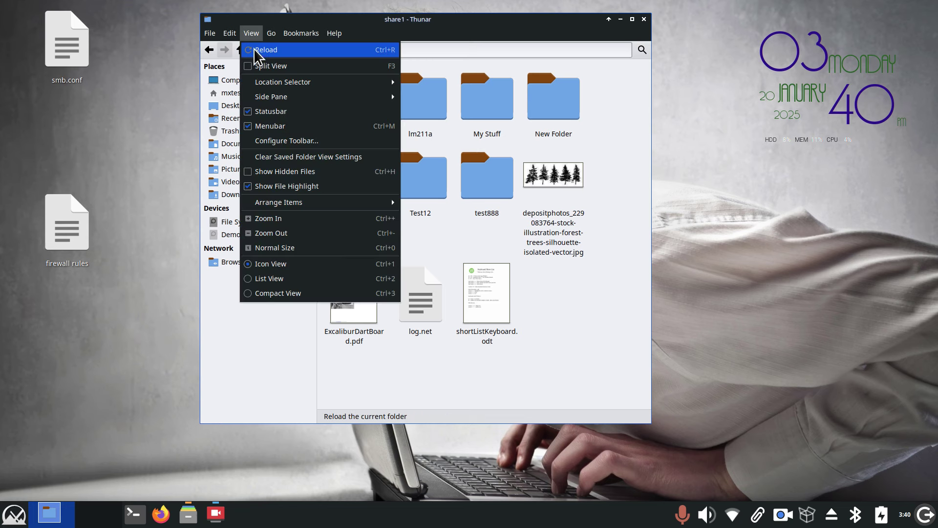
left_click(259, 49)
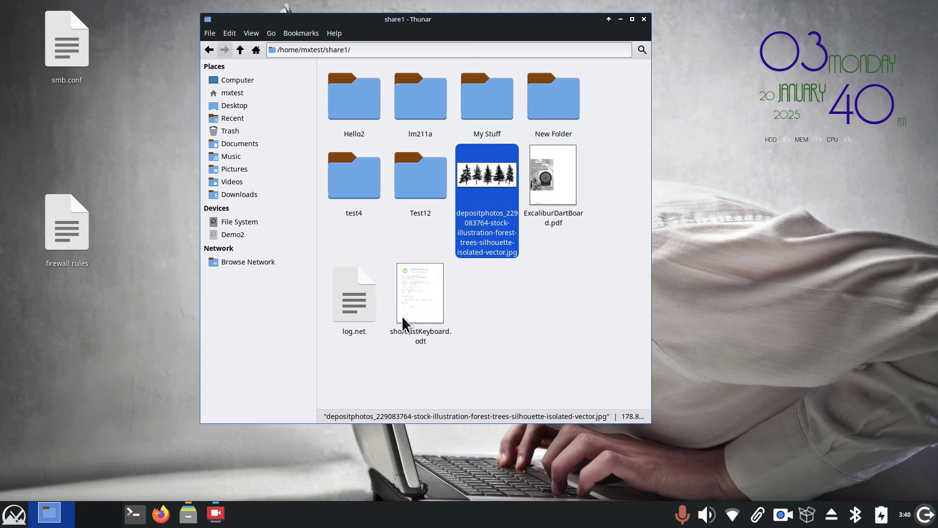
Open the permissions of the share1 folder in the home directory and set the access for others to None.
left_click(245, 93)
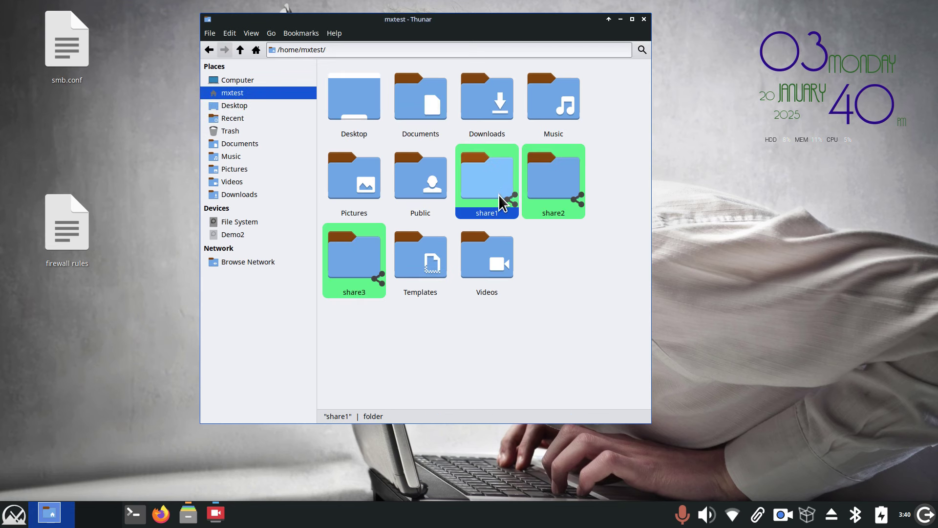
right_click(482, 173)
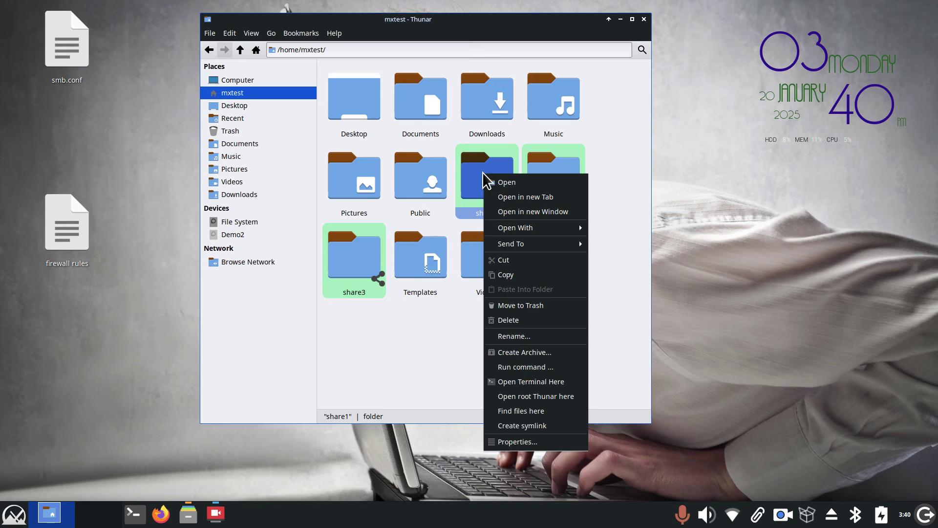
left_click(520, 443)
left_click(453, 125)
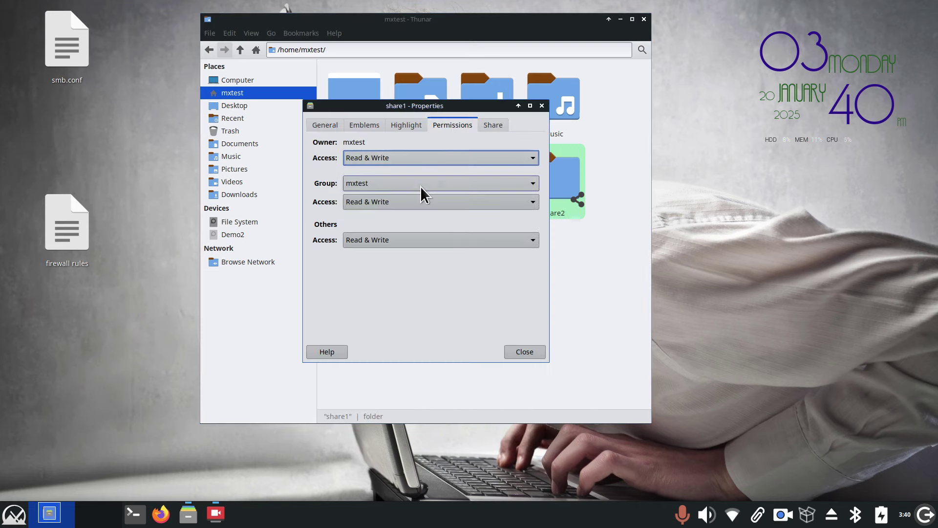
left_click(373, 241)
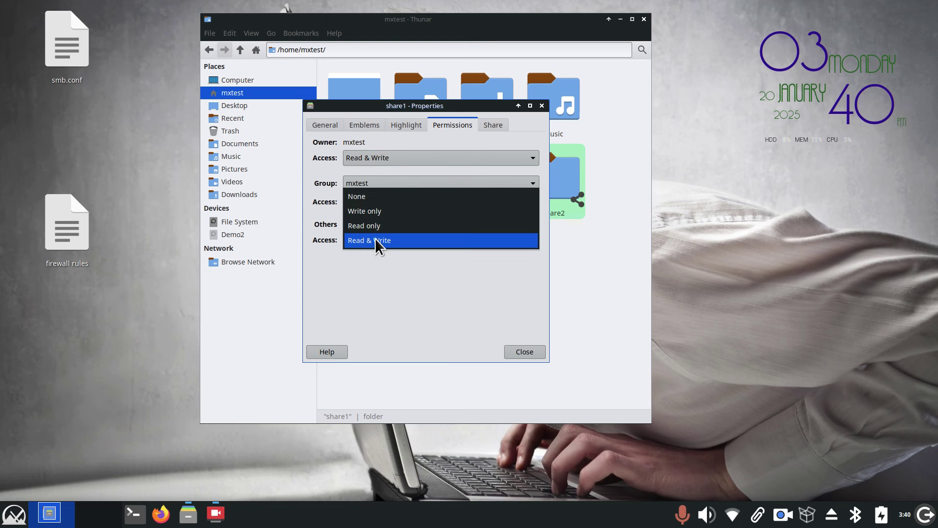
left_click(387, 198)
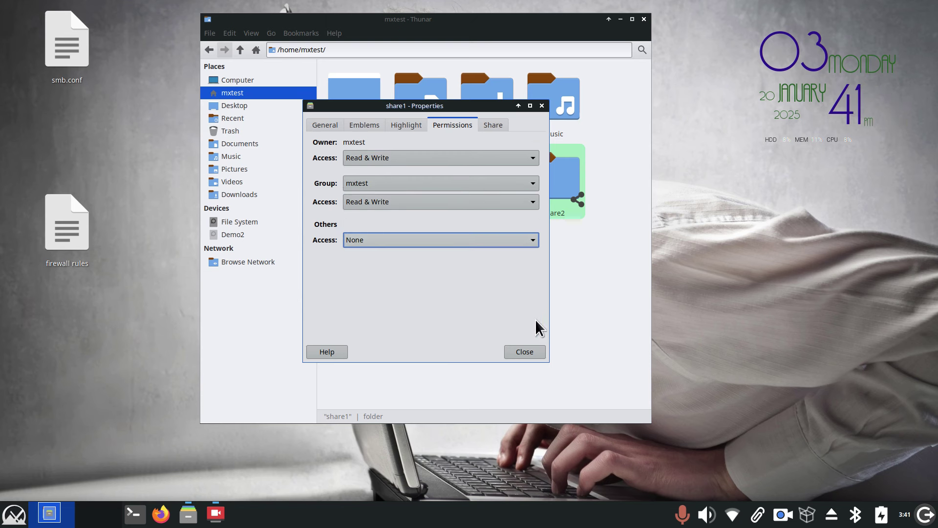
Keep share1's current group, set the group's access to Read only, and close the folder's properties.
left_click(405, 183)
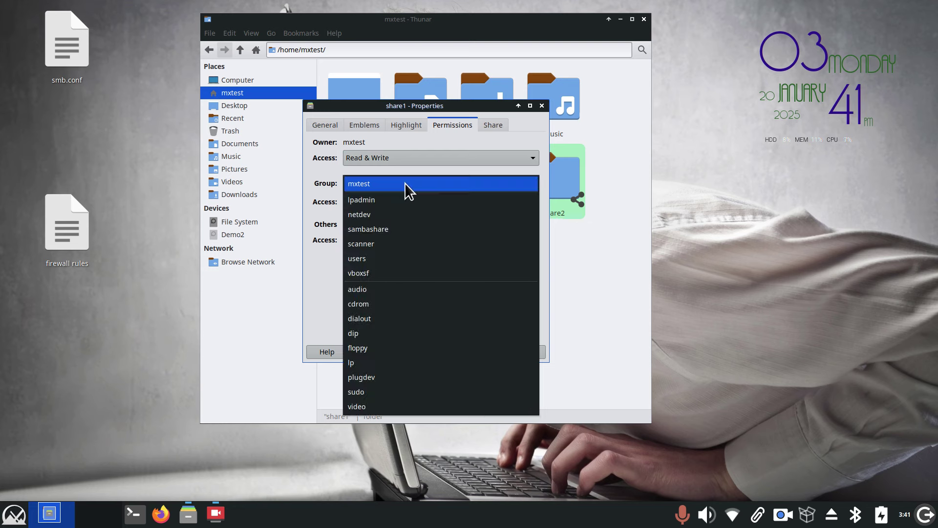
left_click(404, 183)
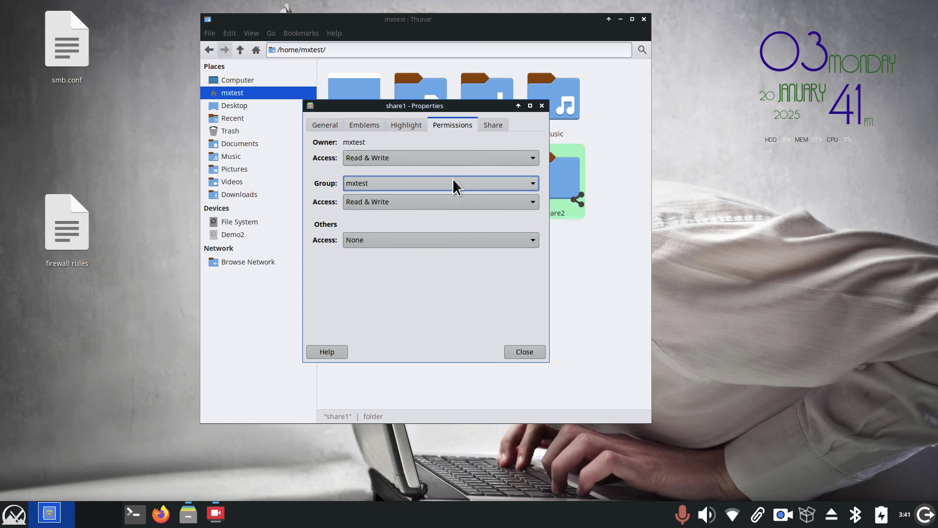
left_click(414, 201)
left_click(411, 185)
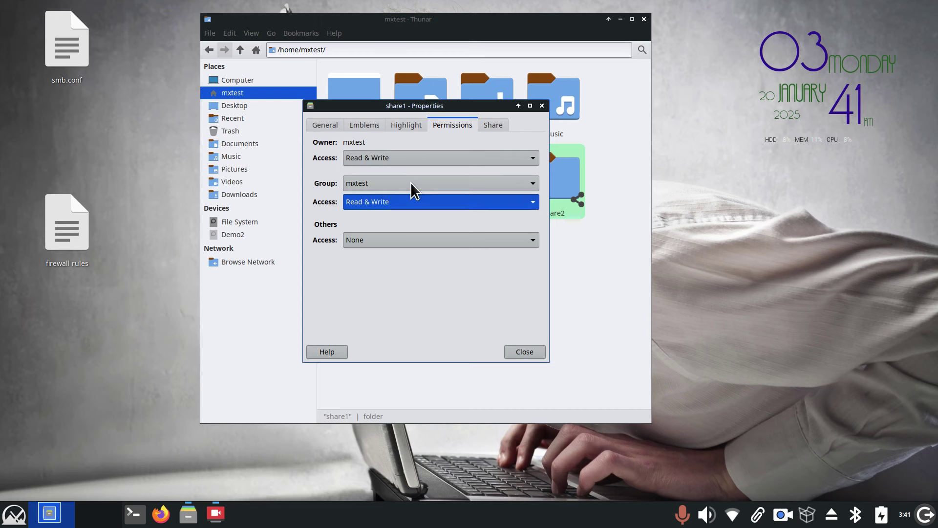
left_click(530, 348)
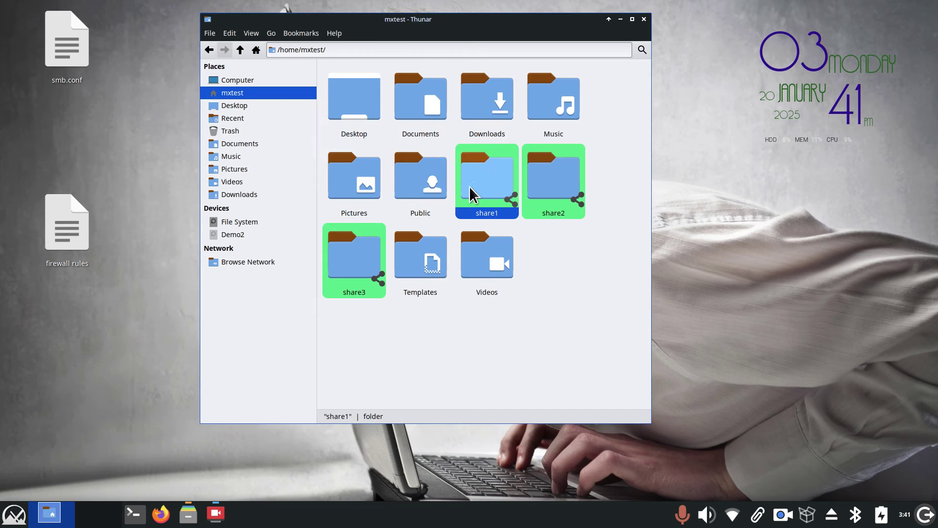
Reopen share1's properties to check its access permissions, and close them.
right_click(473, 173)
left_click(506, 438)
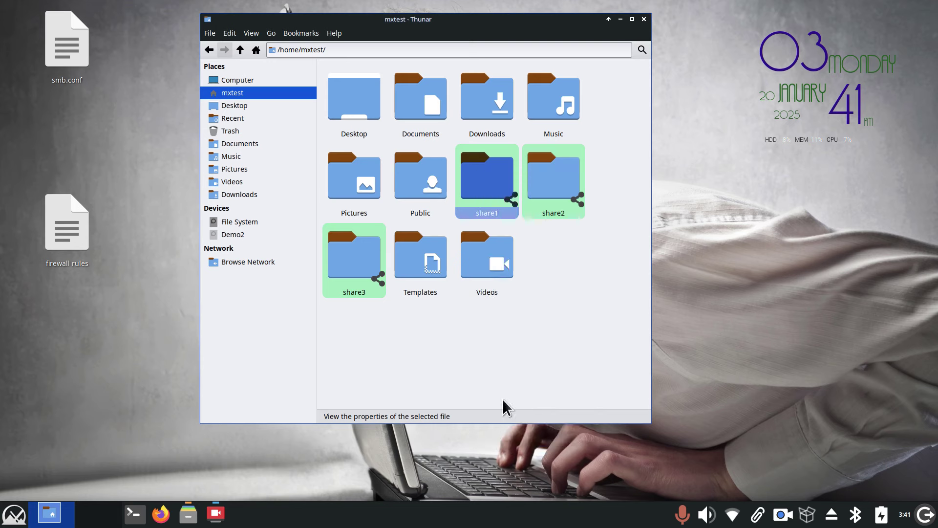
left_click(440, 128)
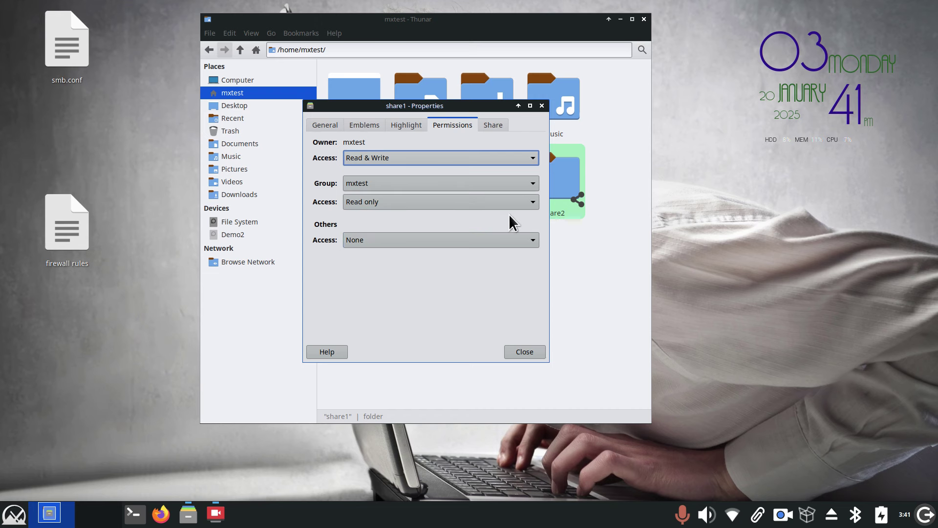
left_click(524, 351)
Browse the network again, return to the home directory, and open the local share1 folder to check its contents.
left_click(247, 263)
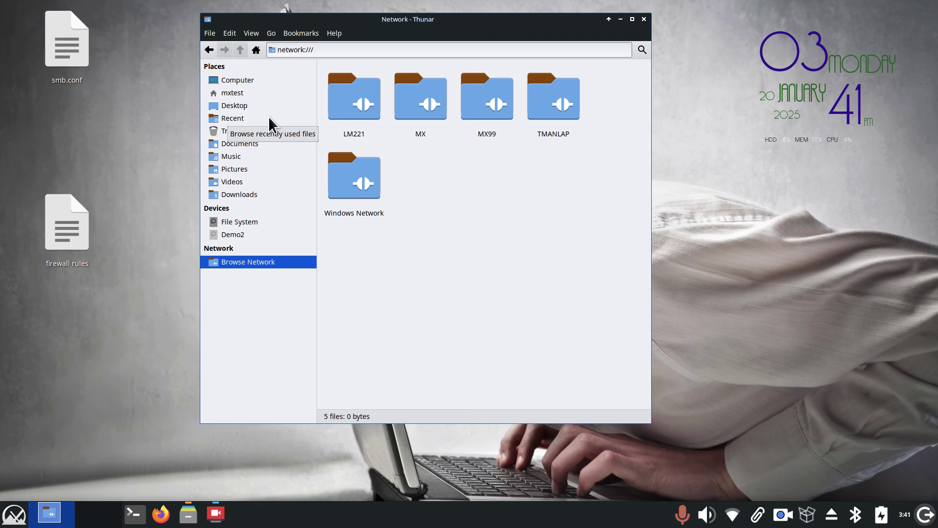
left_click(243, 94)
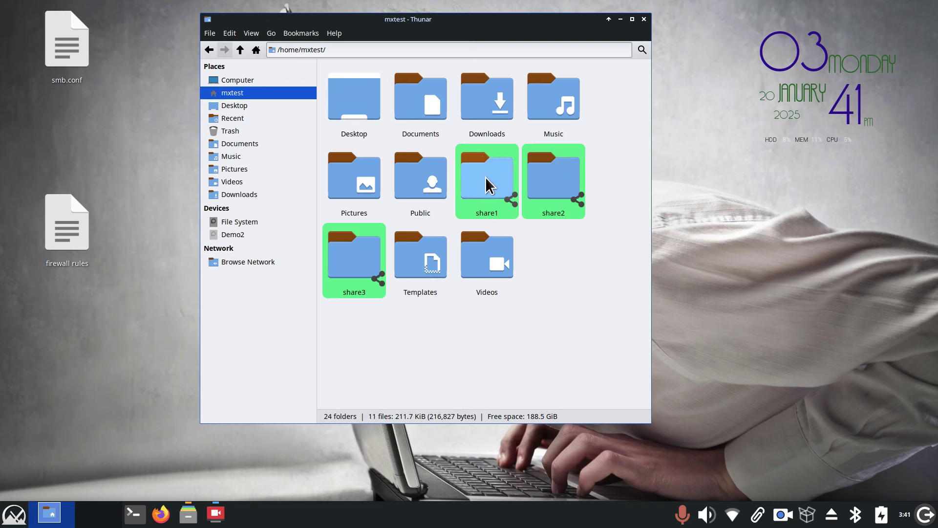
double_click(488, 183)
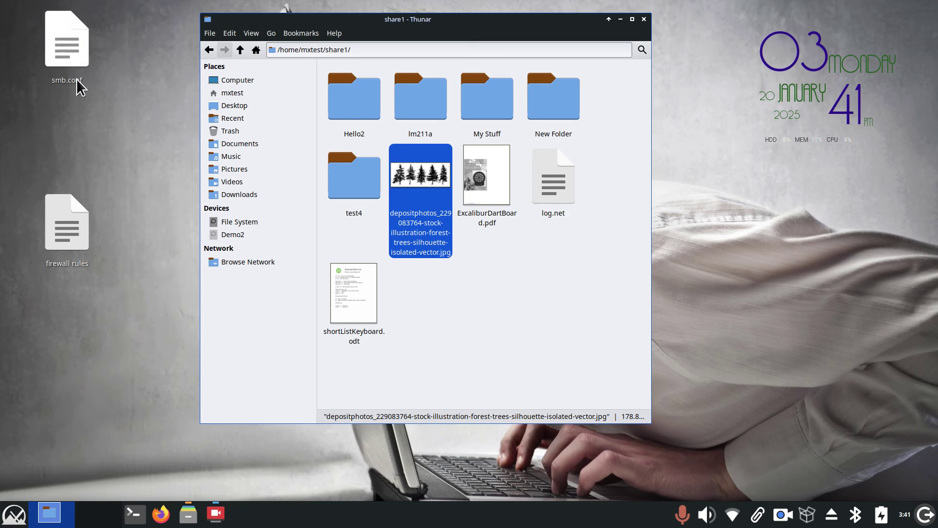
mouse_move(76, 78)
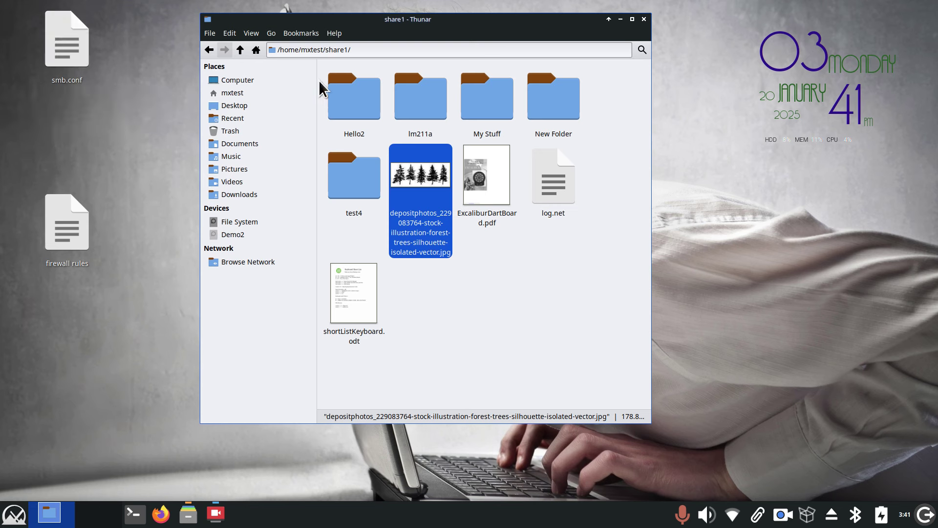
Return to the home directory, examine the owner, group and others access permissions of share1, and close its properties.
left_click(259, 96)
right_click(472, 171)
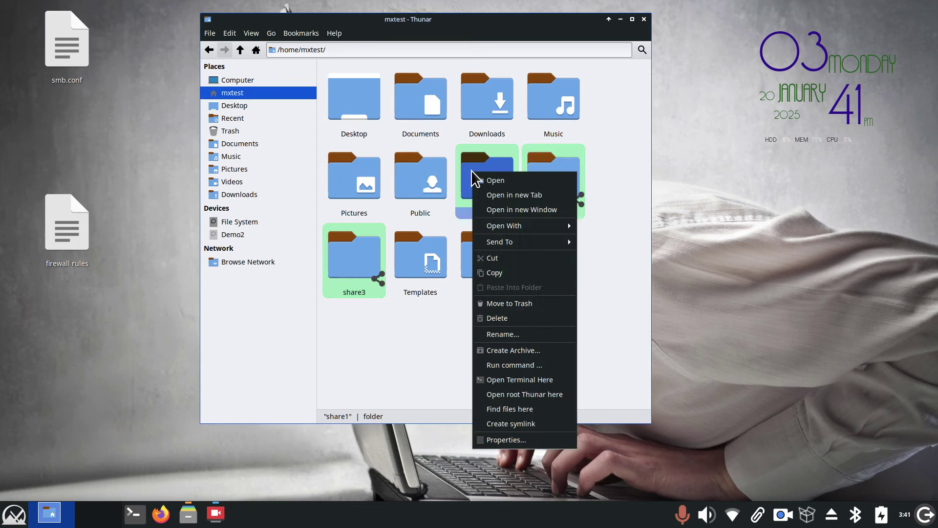
left_click(547, 443)
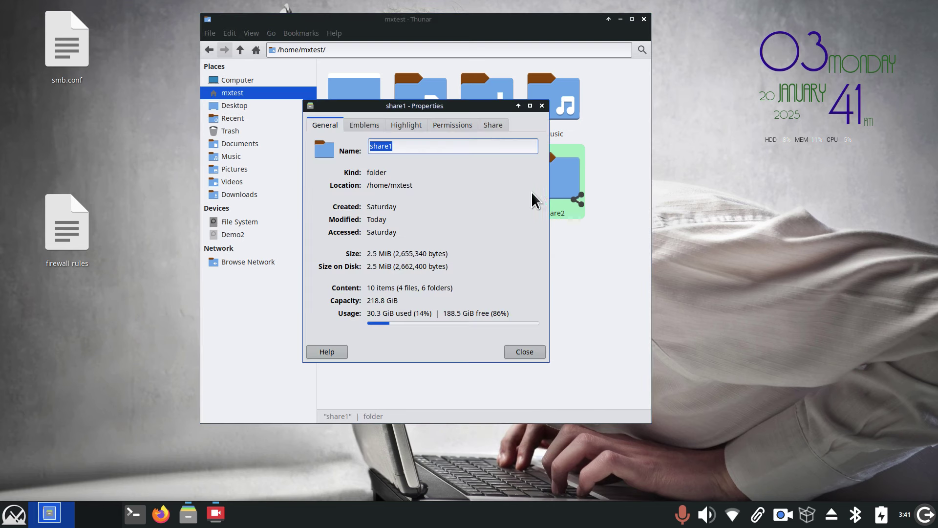
left_click(454, 126)
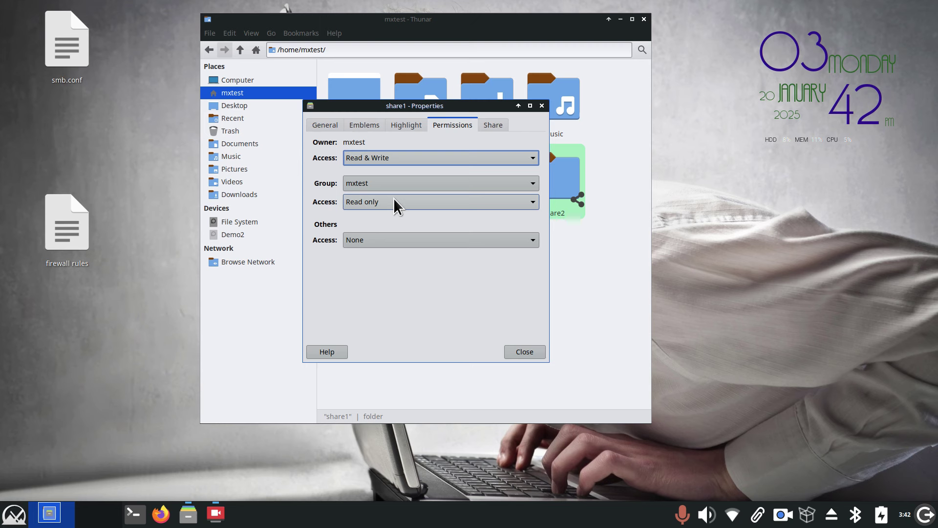
left_click(541, 105)
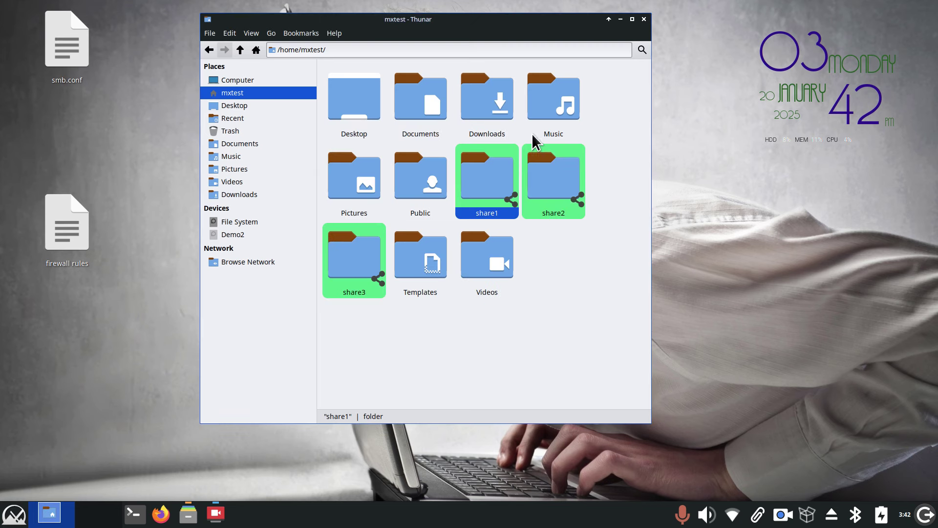
Open the local share1 folder to inspect its contents, and go back to the home directory.
double_click(474, 179)
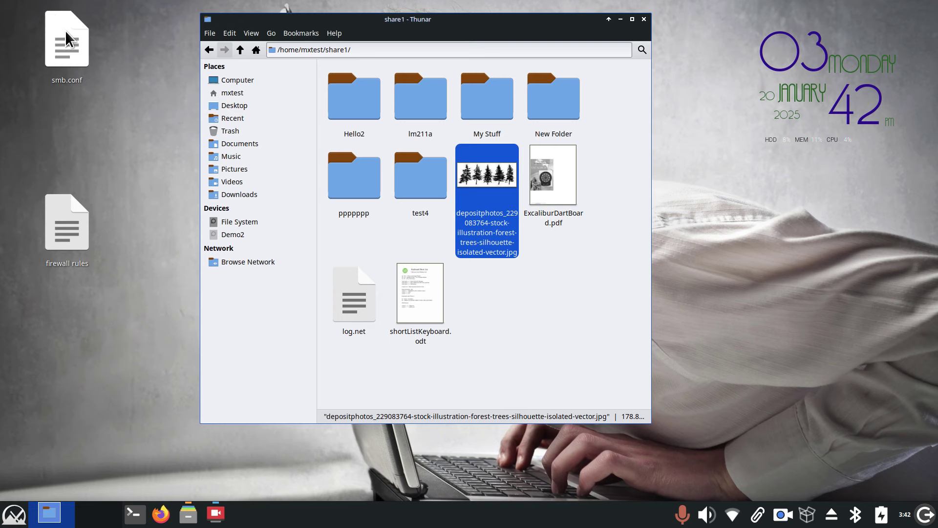
left_click(239, 92)
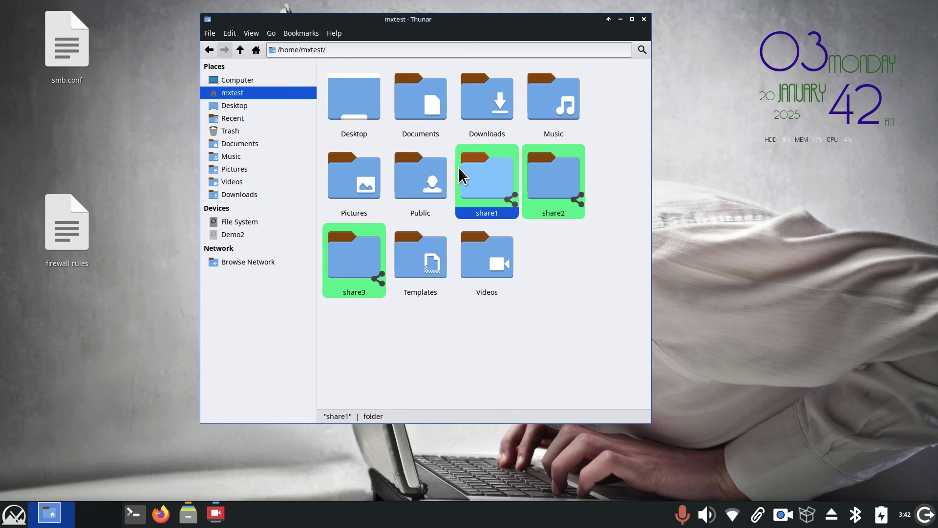
Set share1's access for others to Read & Write, pick a different access level for its group, and close the properties.
right_click(483, 179)
left_click(535, 441)
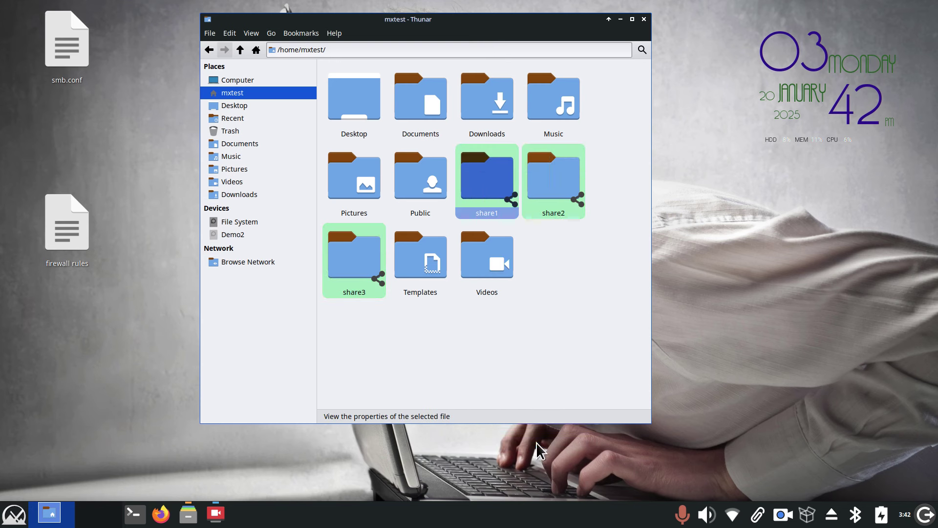
left_click(457, 127)
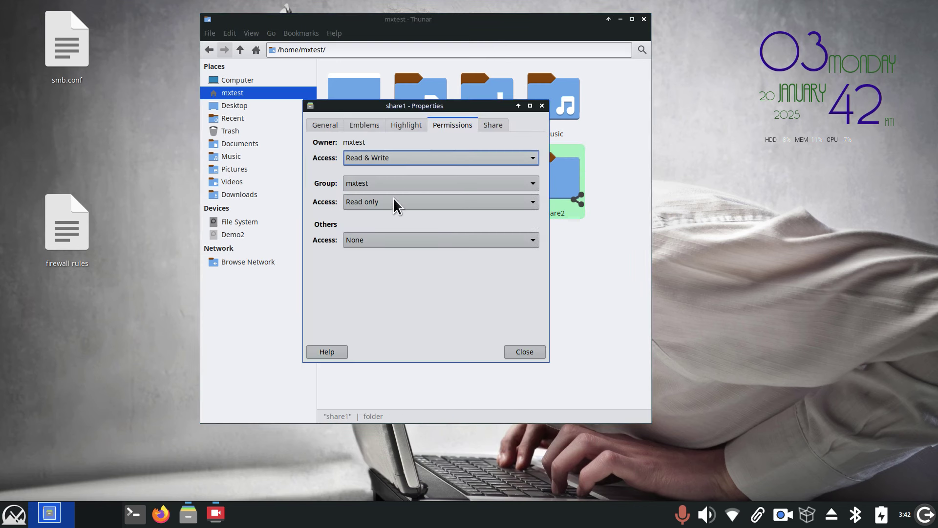
left_click(370, 240)
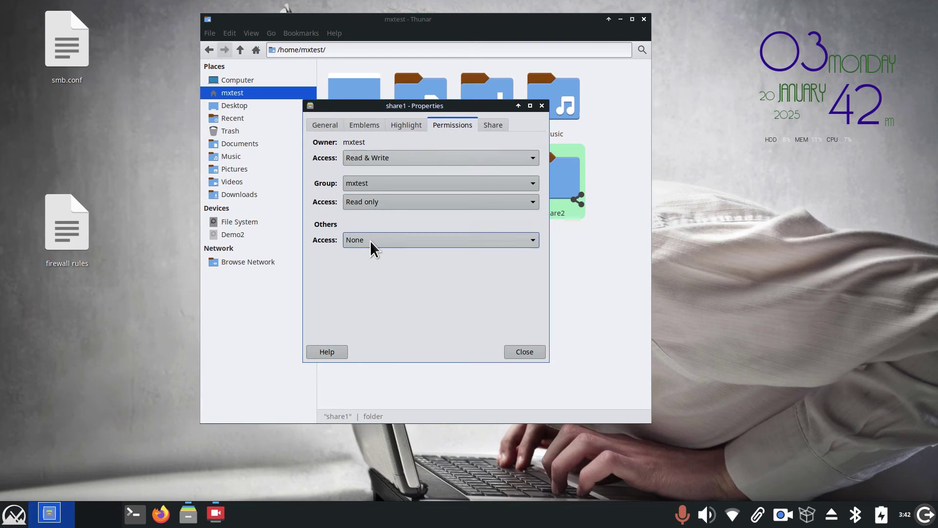
left_click(374, 287)
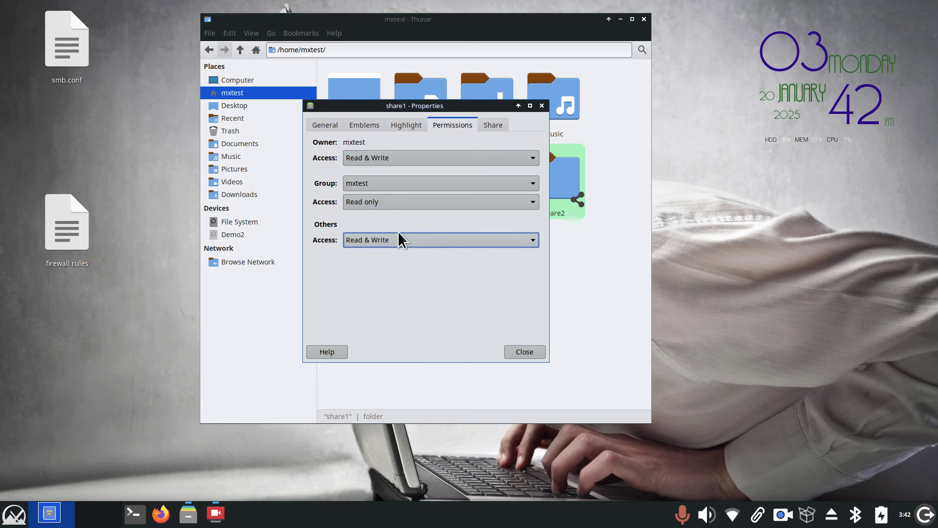
left_click(397, 204)
key("Escape")
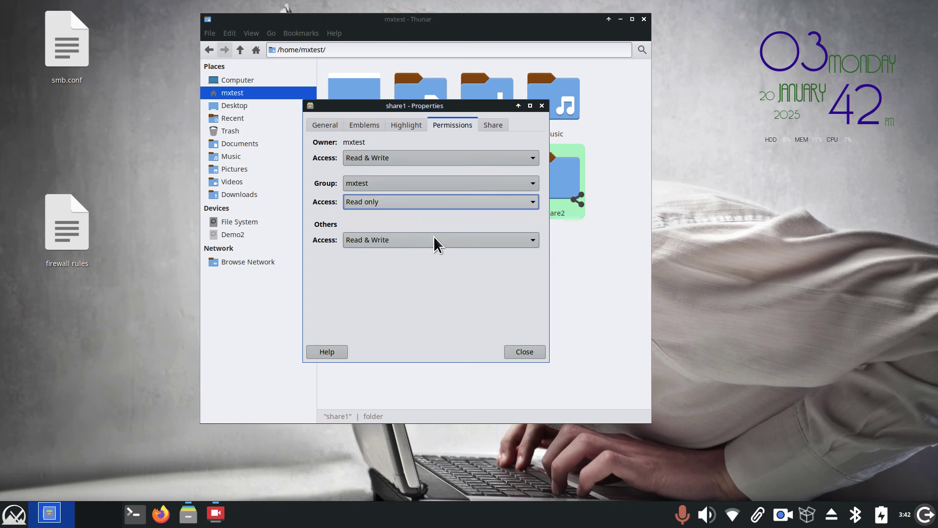
left_click(408, 204)
left_click(402, 218)
left_click(524, 351)
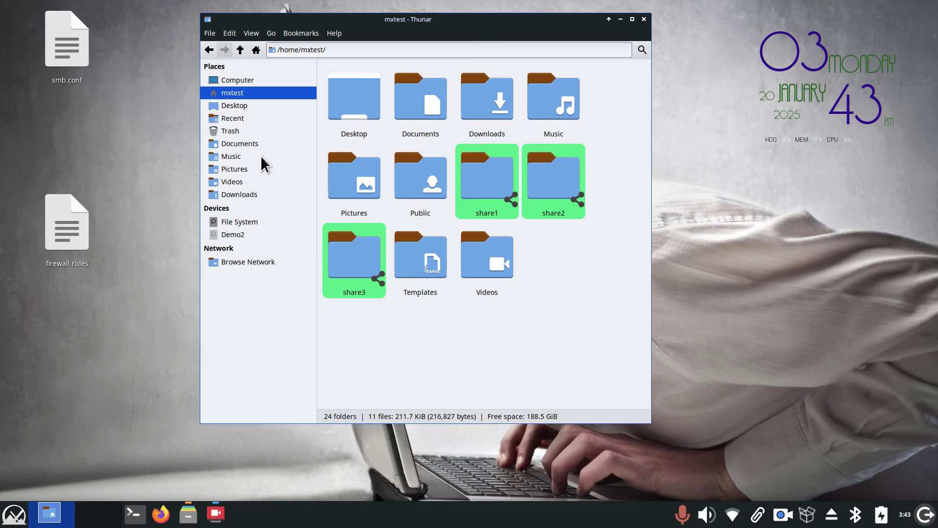
Open the smb.conf file from the /etc/samba folder.
left_click(252, 220)
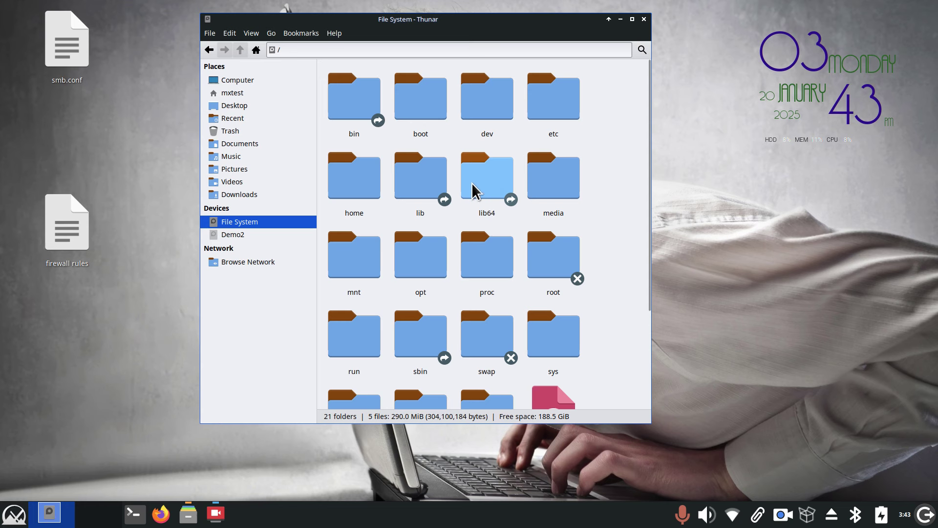
double_click(533, 90)
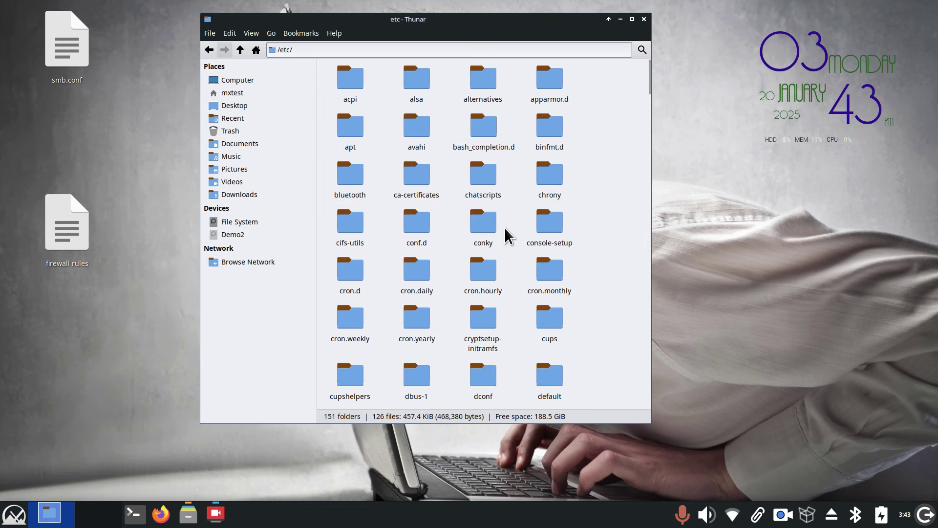
type("samba")
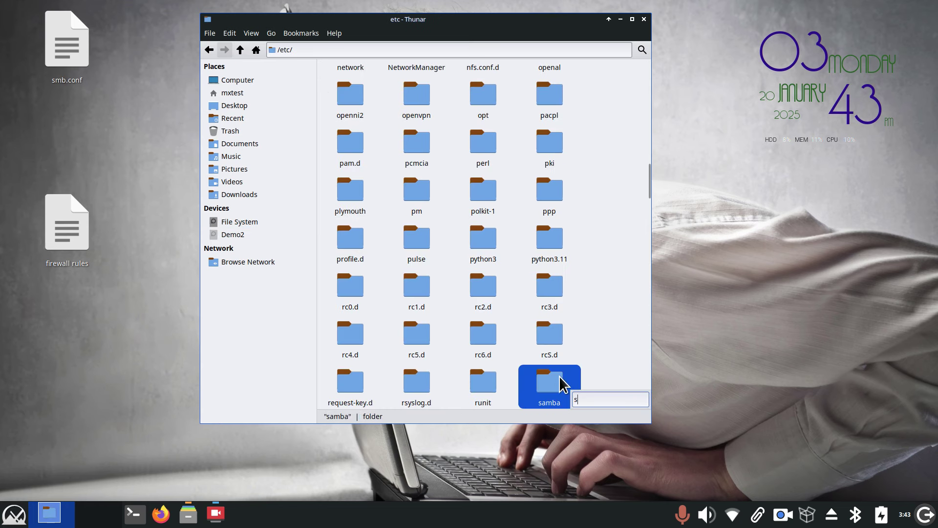
double_click(550, 386)
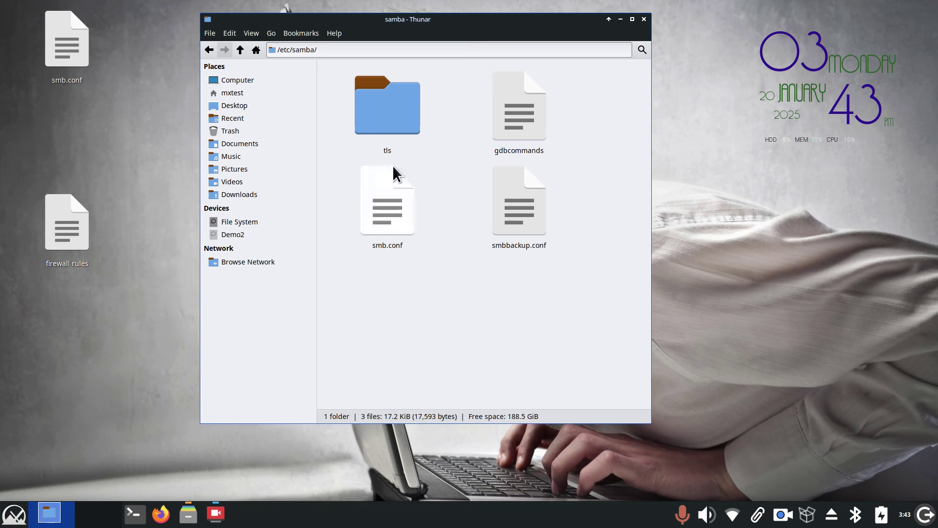
double_click(378, 204)
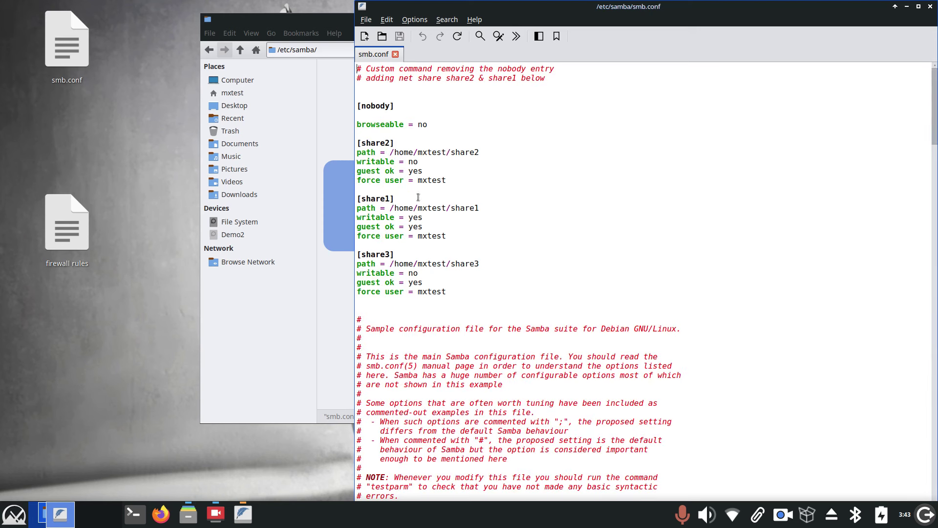
Examine share1's writable setting in smb.conf, and close the text editor and the file manager.
double_click(414, 217)
left_click(481, 252)
left_click(929, 6)
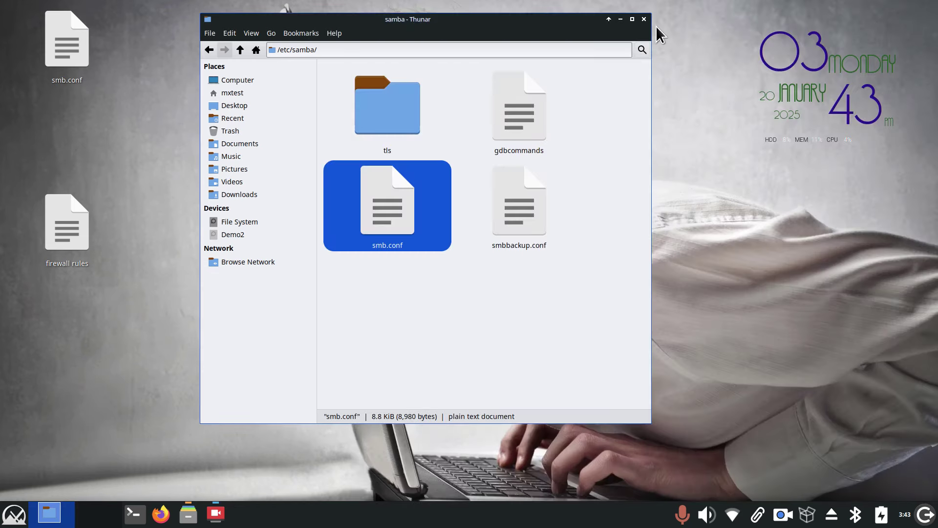
left_click(644, 19)
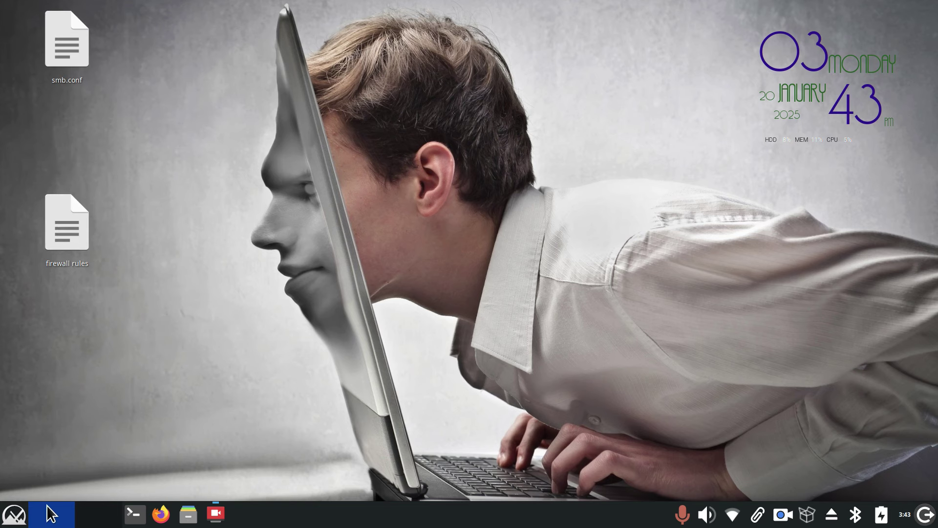
Launch Firewall Configuration from the system settings and authenticate with the account password.
left_click(14, 514)
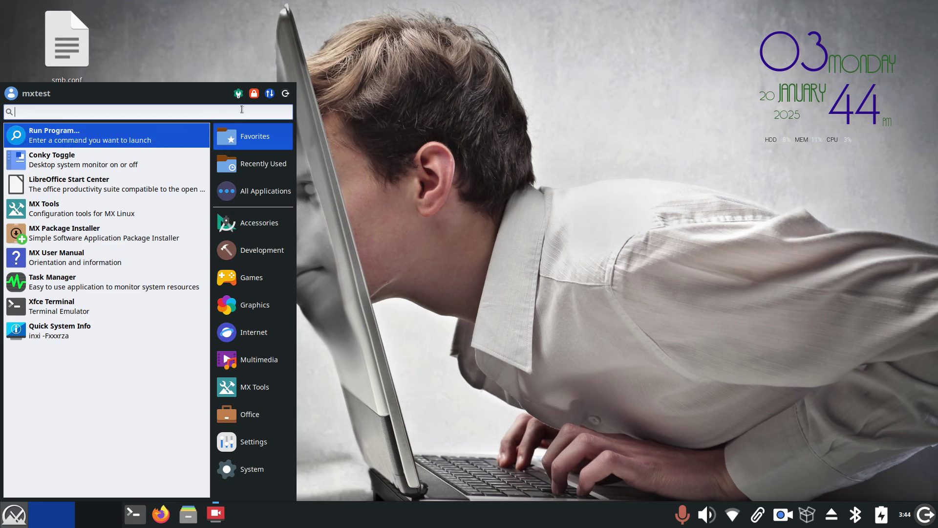
left_click(238, 92)
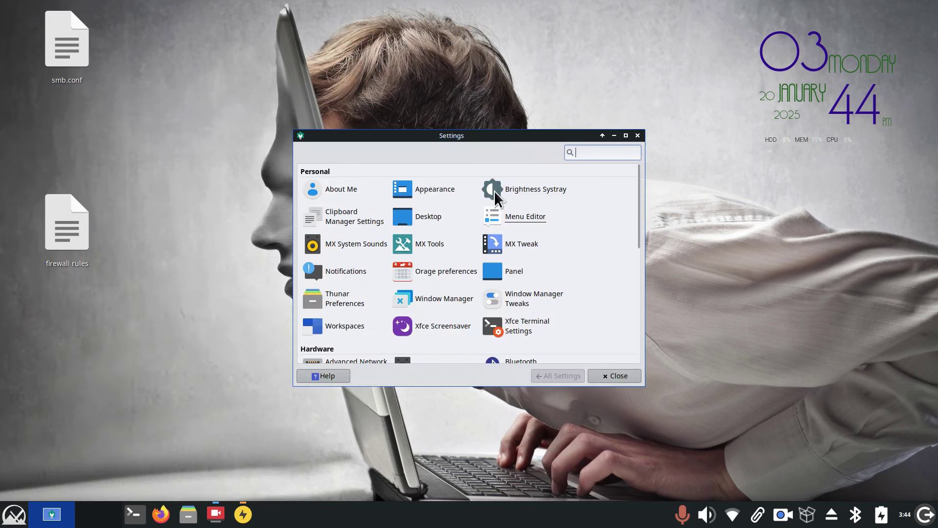
left_click_drag(501, 138, 393, 77)
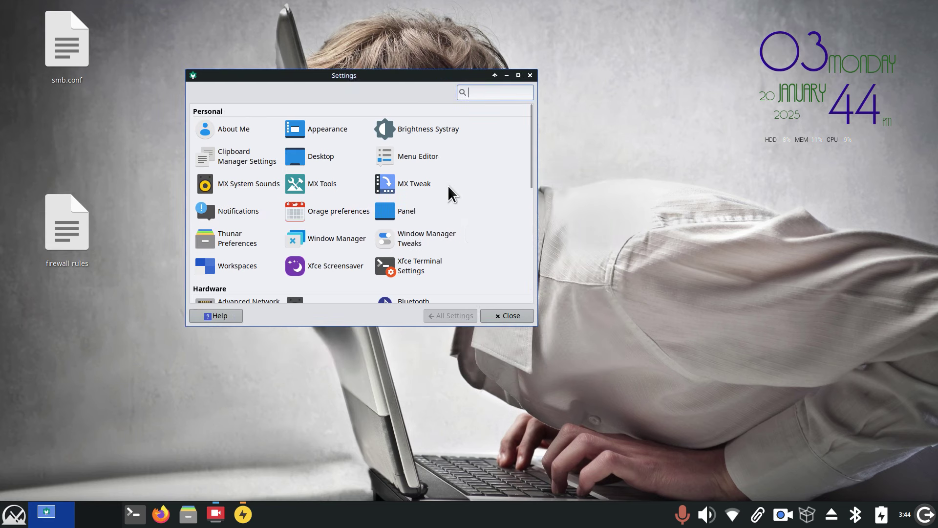
scroll(447, 186, "down", 8)
left_click(410, 241)
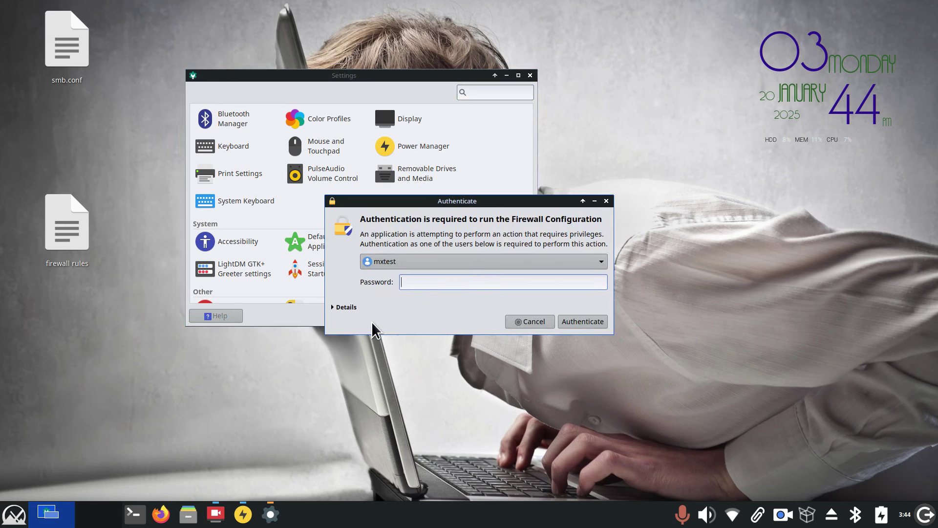
type("**********")
key("Return")
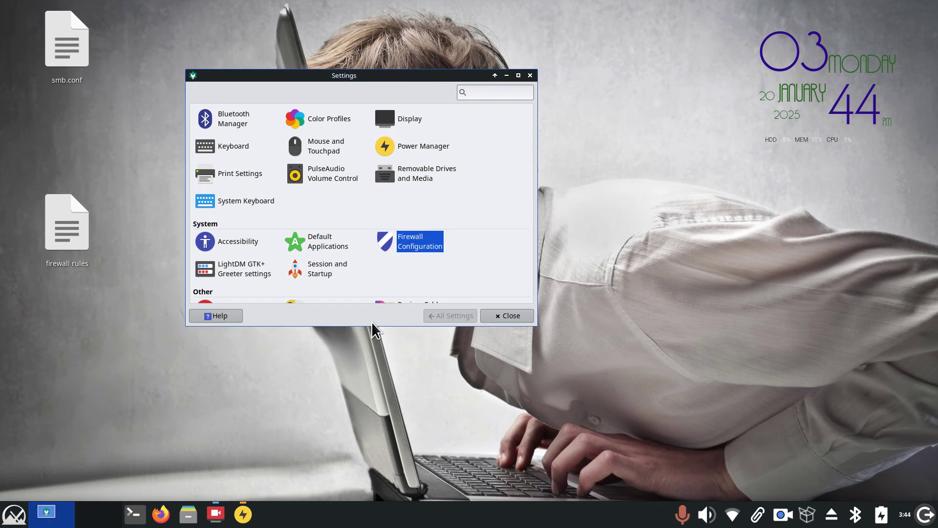
View the firewall application's About information and close it.
left_click(377, 129)
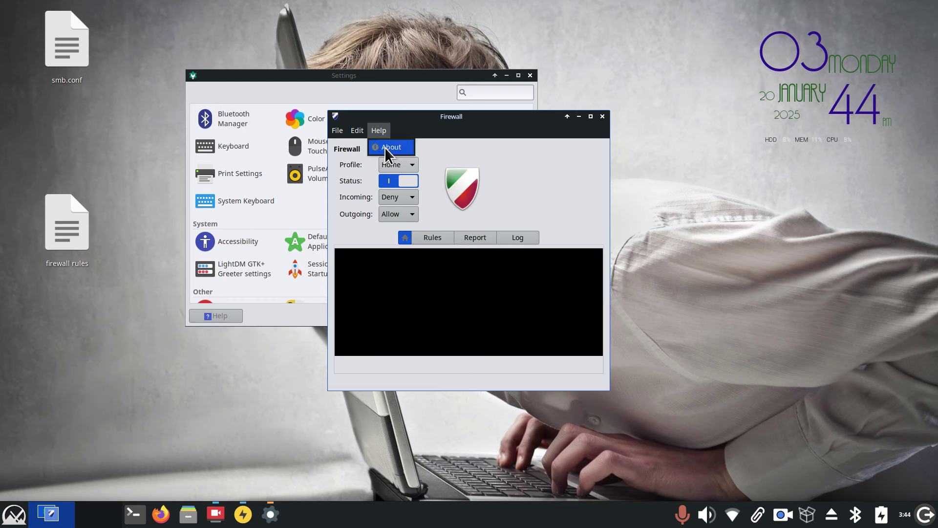
left_click(385, 148)
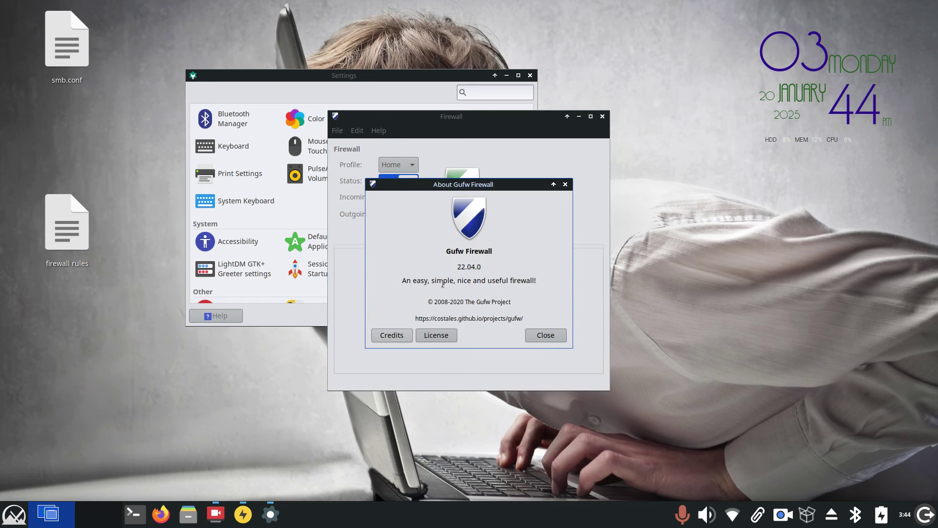
left_click_drag(432, 281, 460, 283)
left_click(767, 315)
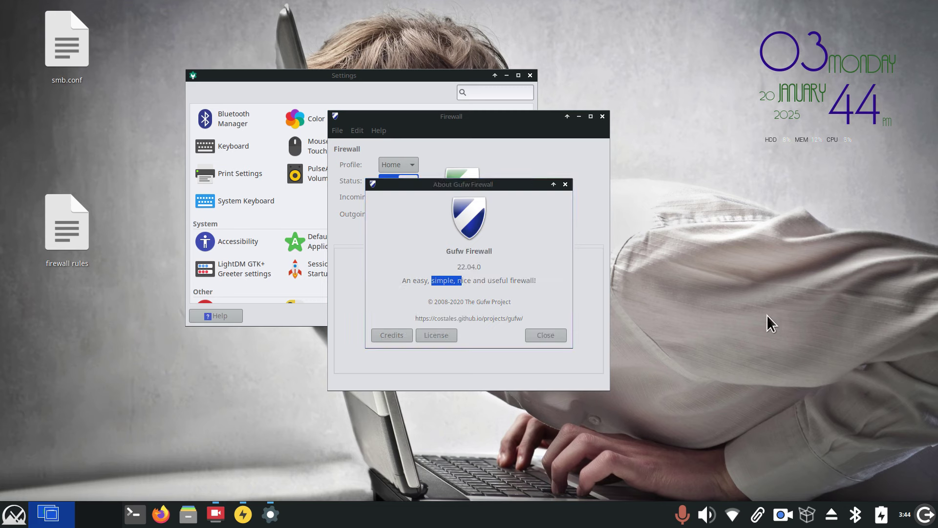
left_click(566, 185)
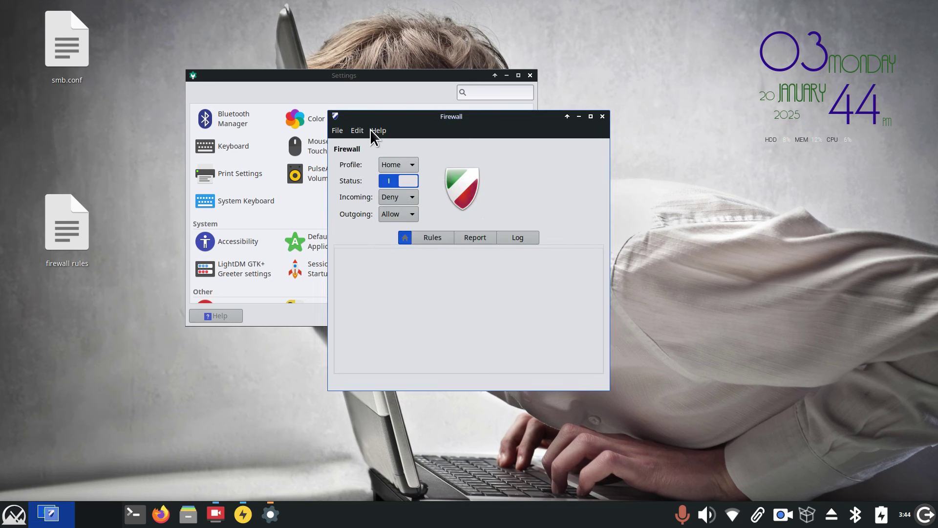
Try to edit the first 137,138/udp firewall rule, dismiss the notice, and view the firewall report.
left_click(429, 237)
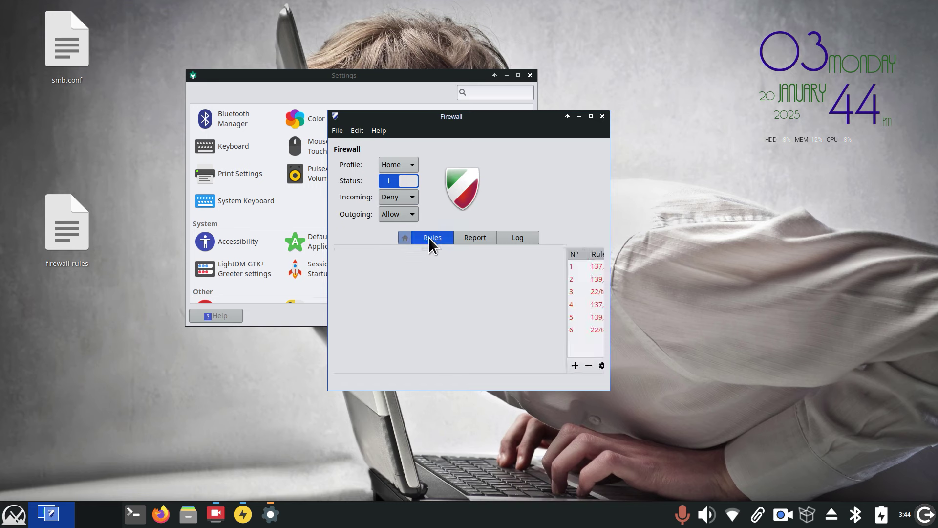
left_click(426, 269)
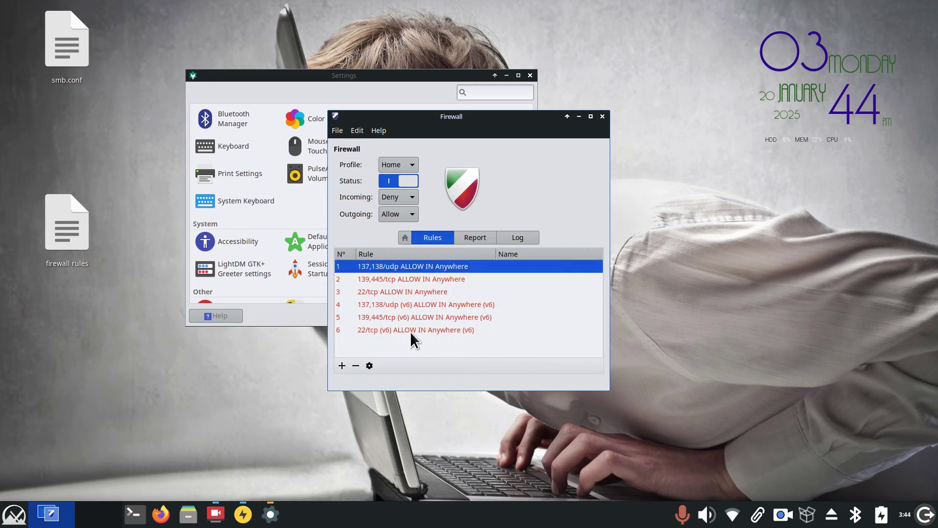
left_click(367, 364)
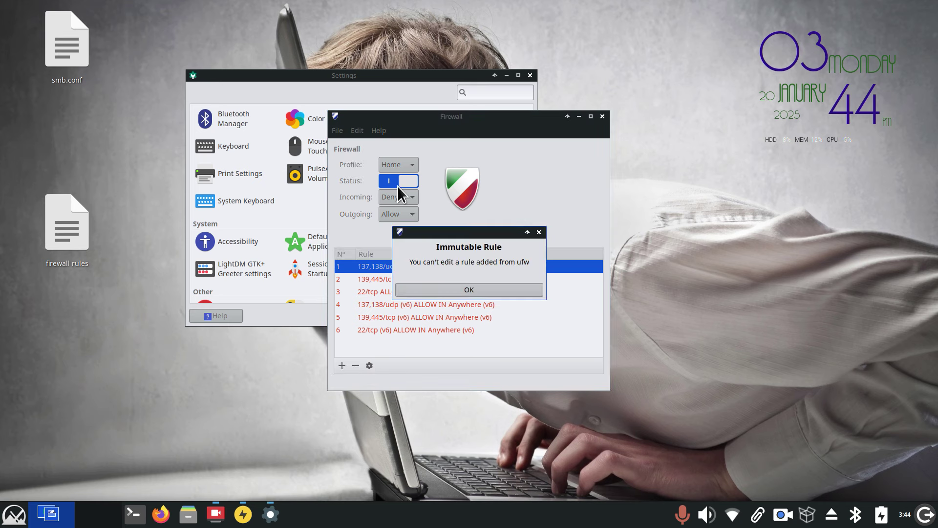
left_click(450, 290)
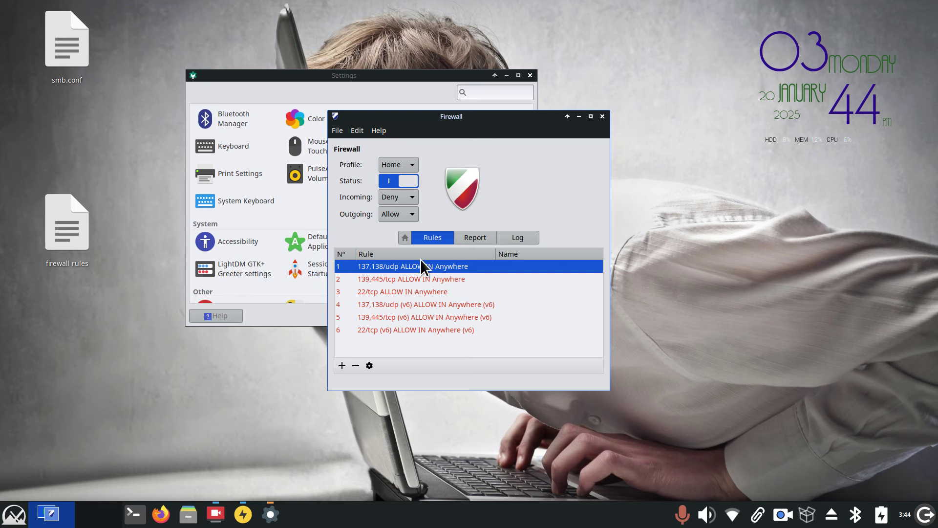
left_click(467, 239)
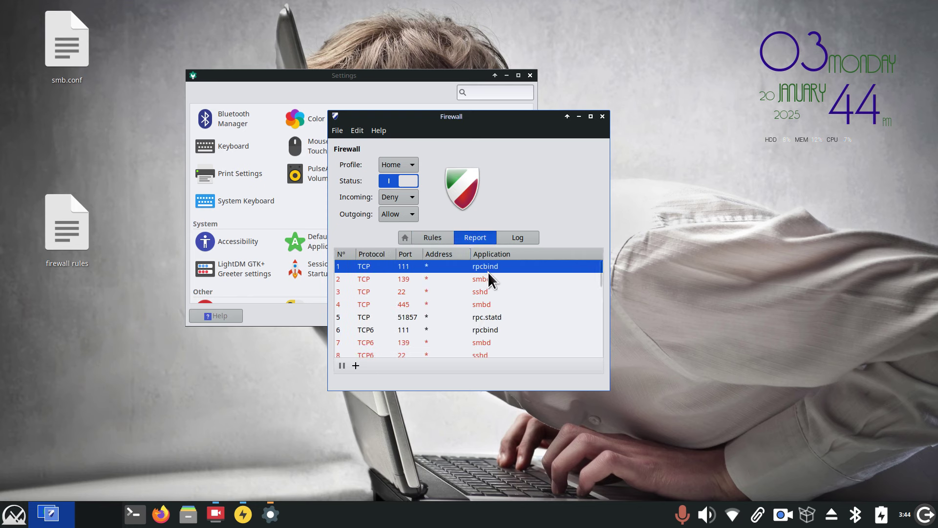
Select all six rules in the firewall's rule list and delete them.
left_click(430, 238)
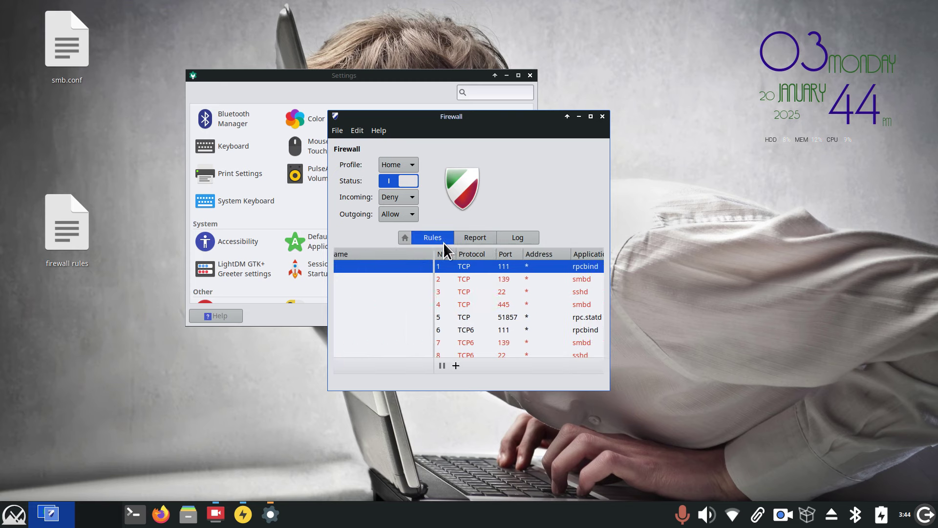
left_click(436, 273, "ctrl")
left_click(430, 290, "ctrl")
left_click(431, 302, "ctrl")
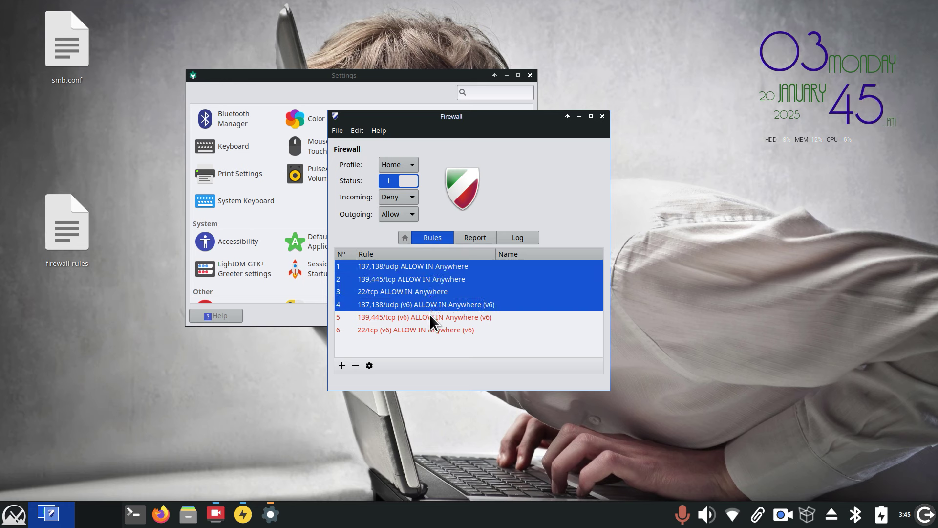
left_click(430, 316, "ctrl")
left_click(424, 328, "ctrl")
left_click(356, 366)
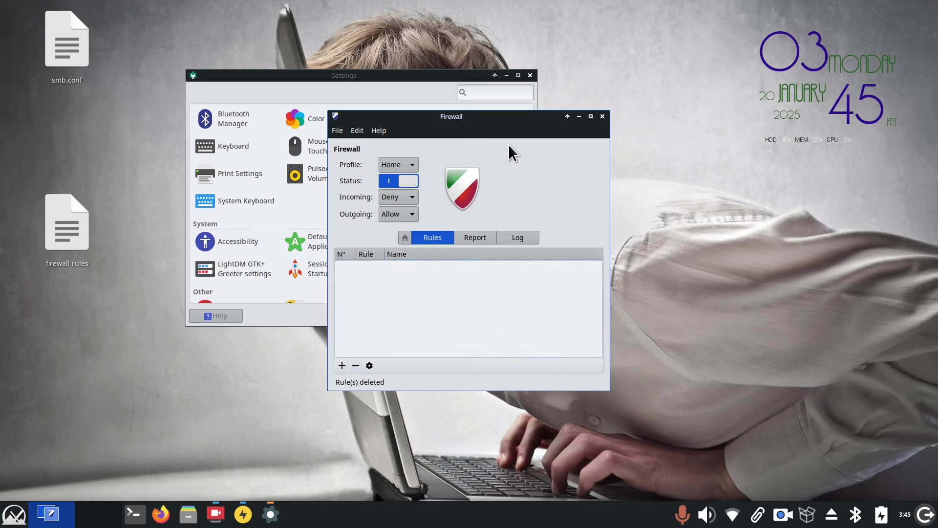
Close the Settings window and reposition the Firewall window on the desktop.
left_click_drag(504, 121, 735, 102)
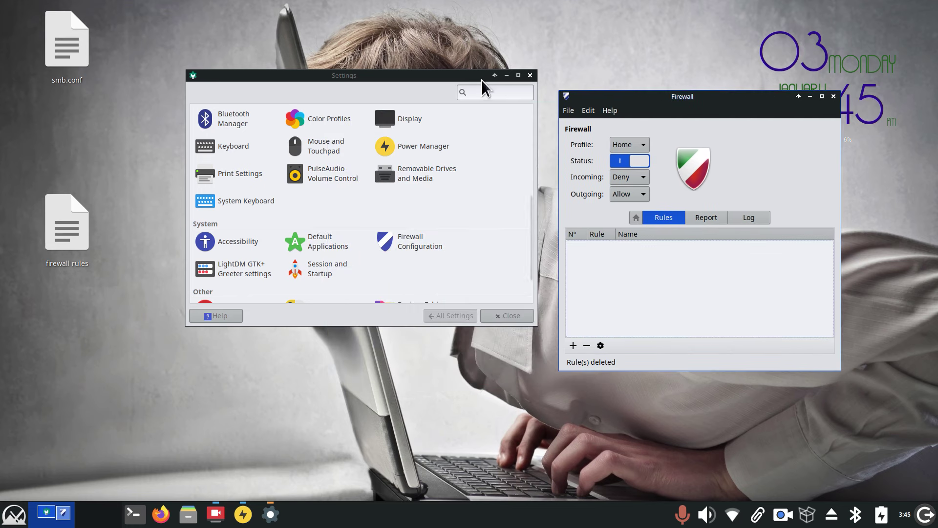
left_click(529, 76)
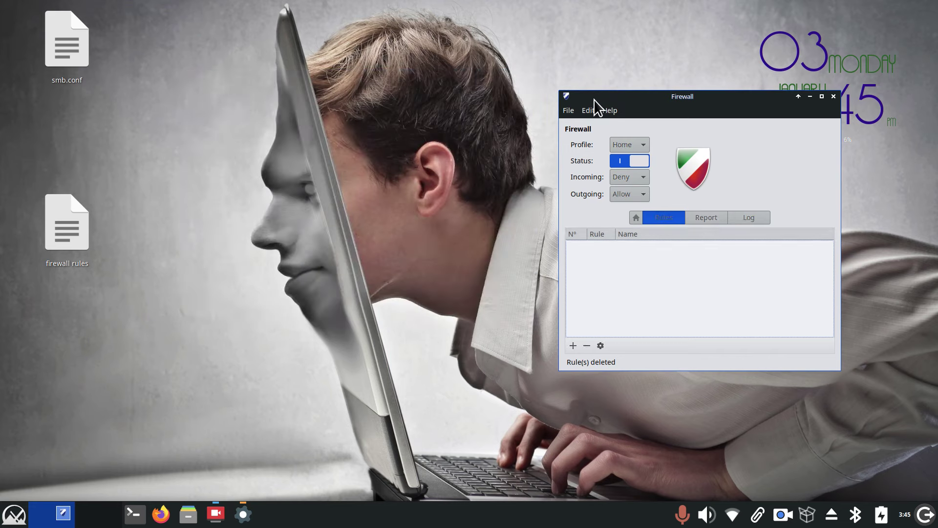
left_click_drag(623, 100, 572, 100)
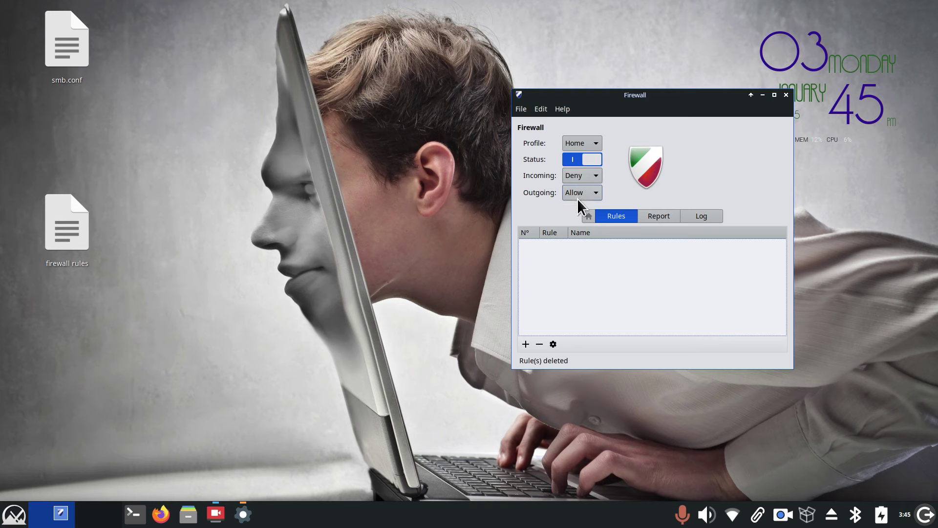
Switch the firewall profile to Public and set it back to Home.
left_click(579, 142)
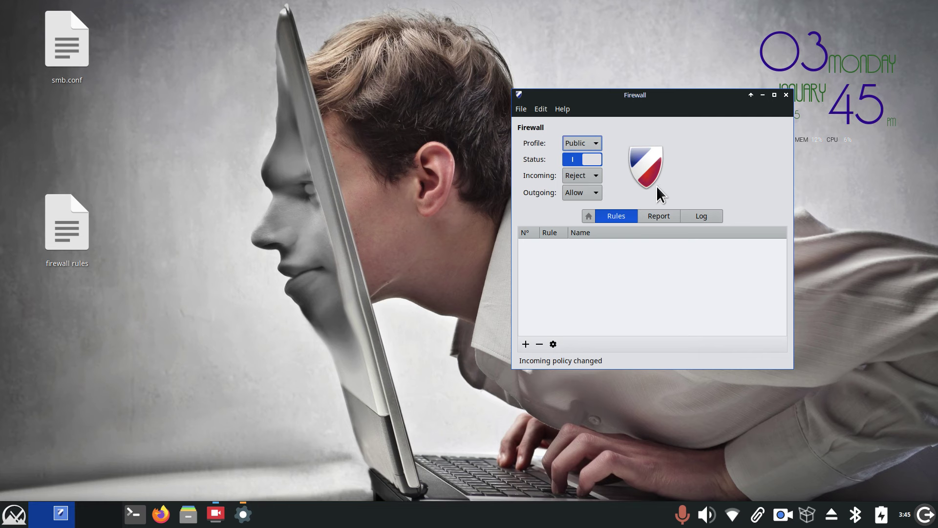
left_click(579, 143)
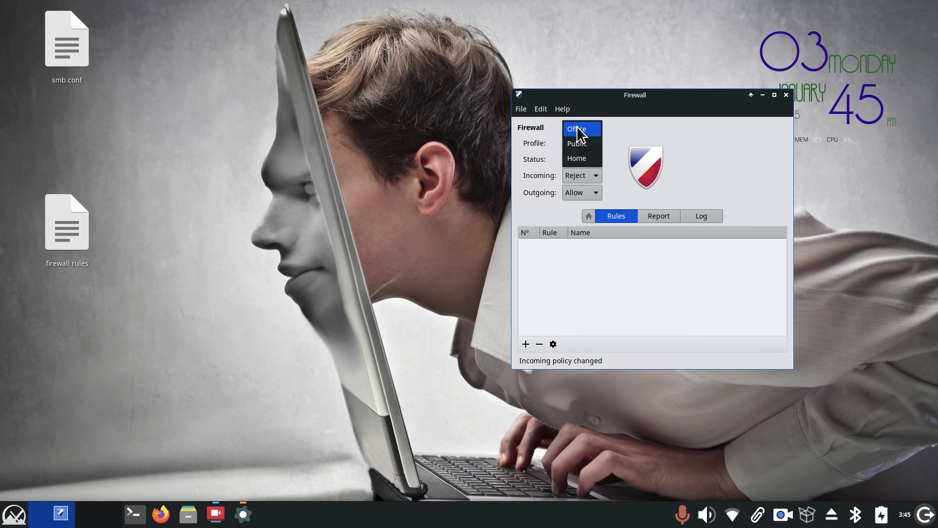
left_click(577, 156)
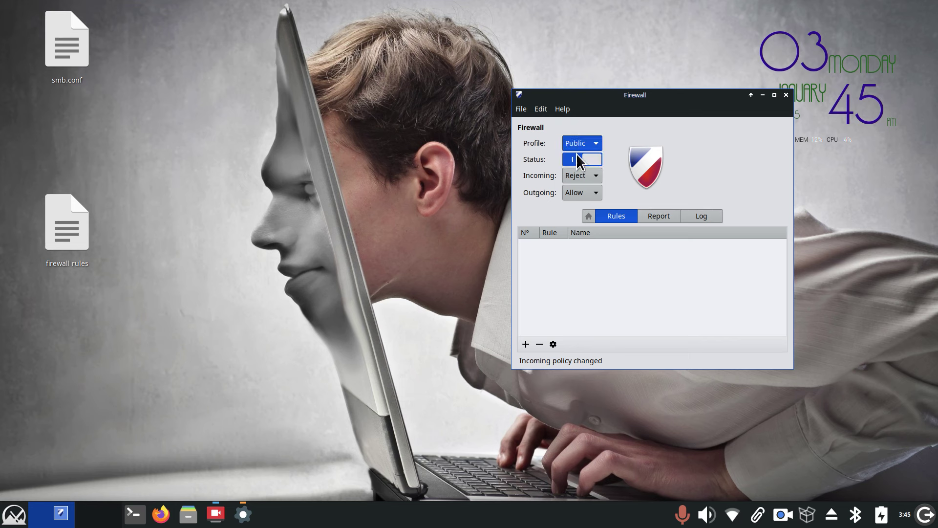
key("Down")
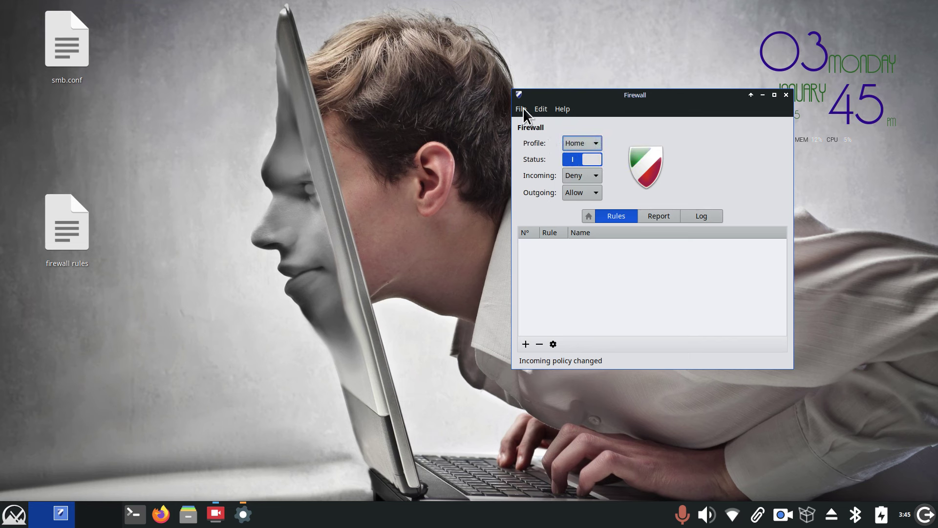
left_click(521, 109)
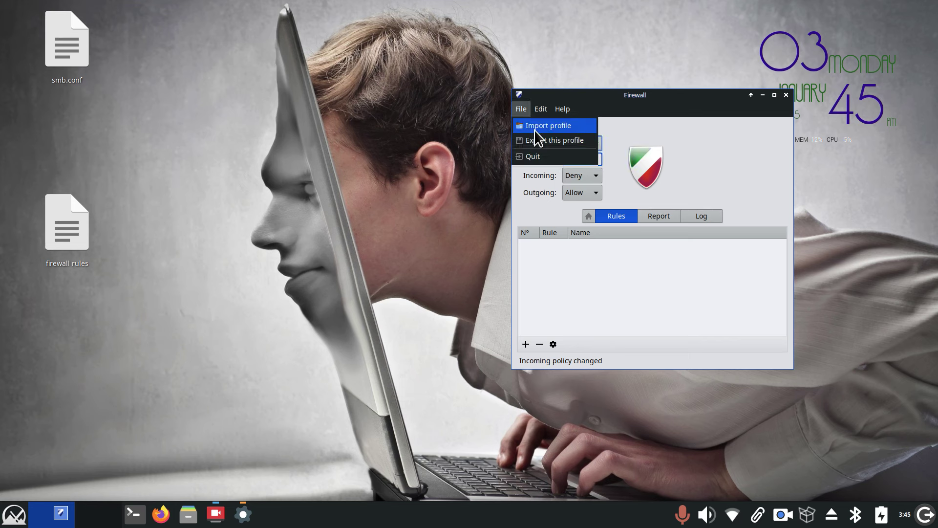
left_click(693, 105)
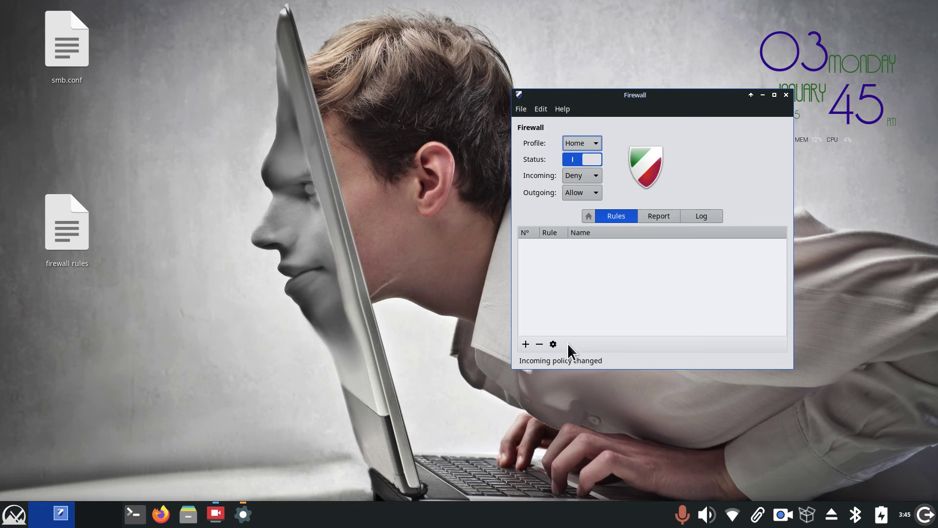
Start adding a firewall rule, move the rule dialog clear of the Firewall window, and view the preconfigured application list.
left_click(525, 344)
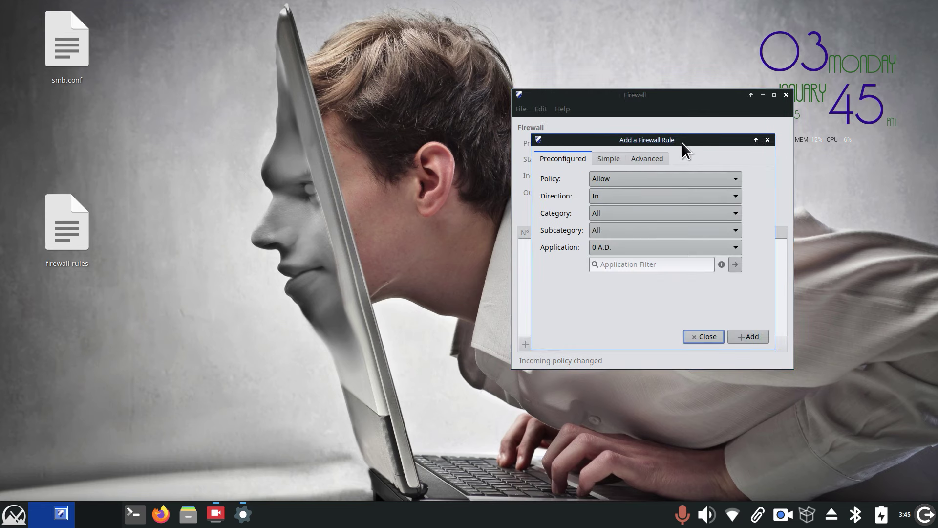
left_click_drag(681, 142, 317, 170)
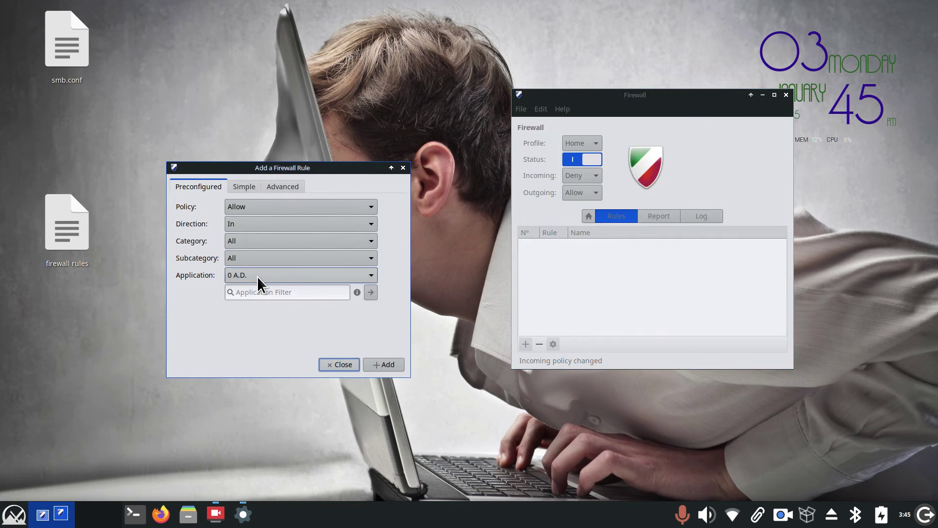
left_click(258, 279)
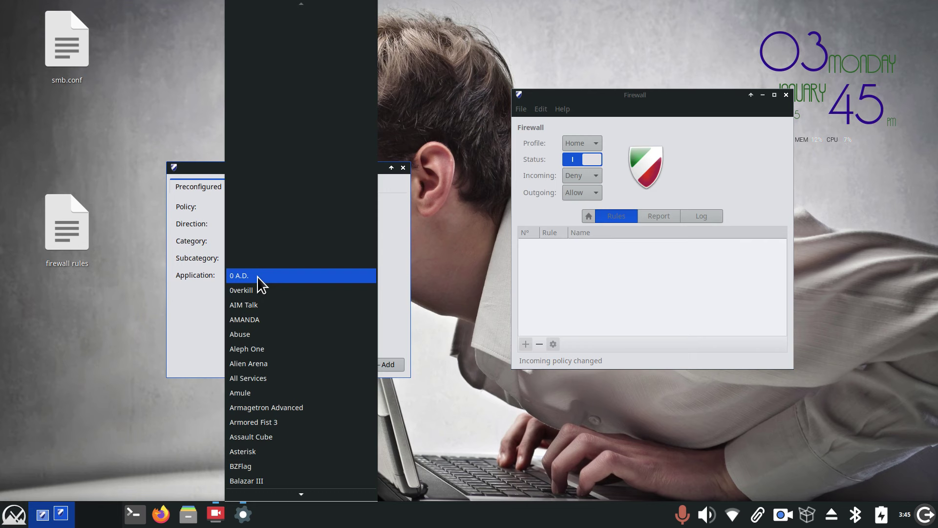
left_click(448, 245)
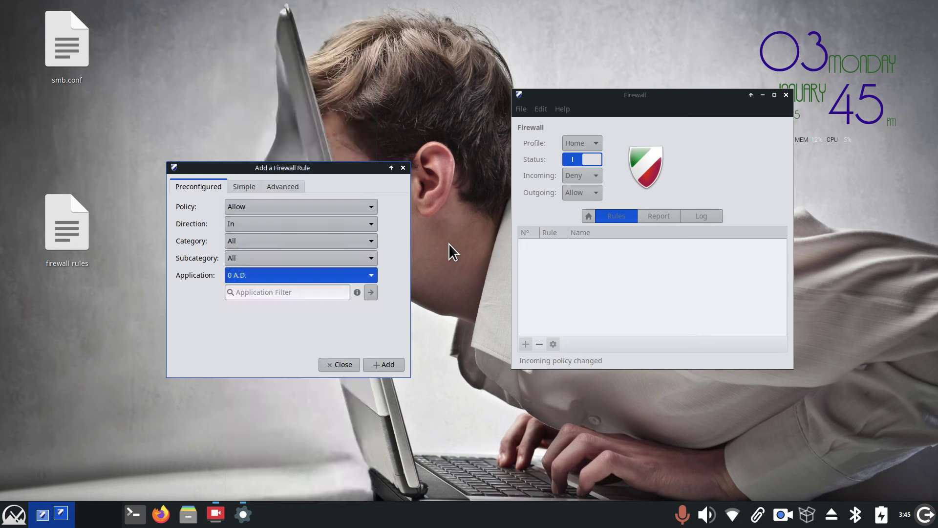
Open the file manager and browse to the /etc/gufw folder.
left_click(188, 513)
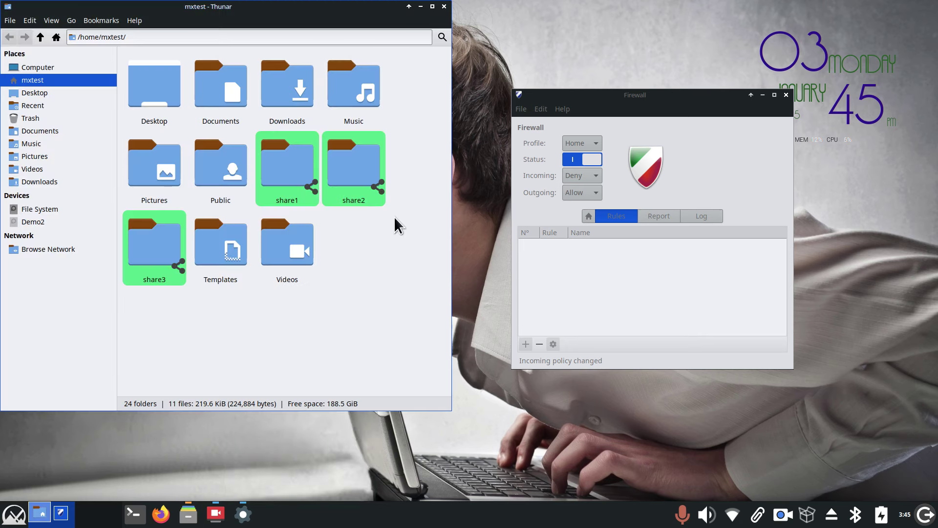
left_click(39, 209)
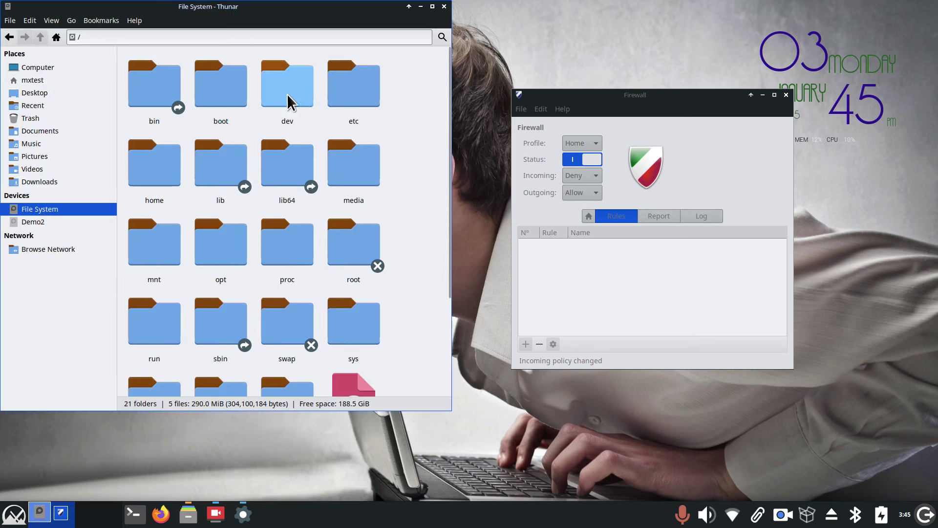
double_click(354, 93)
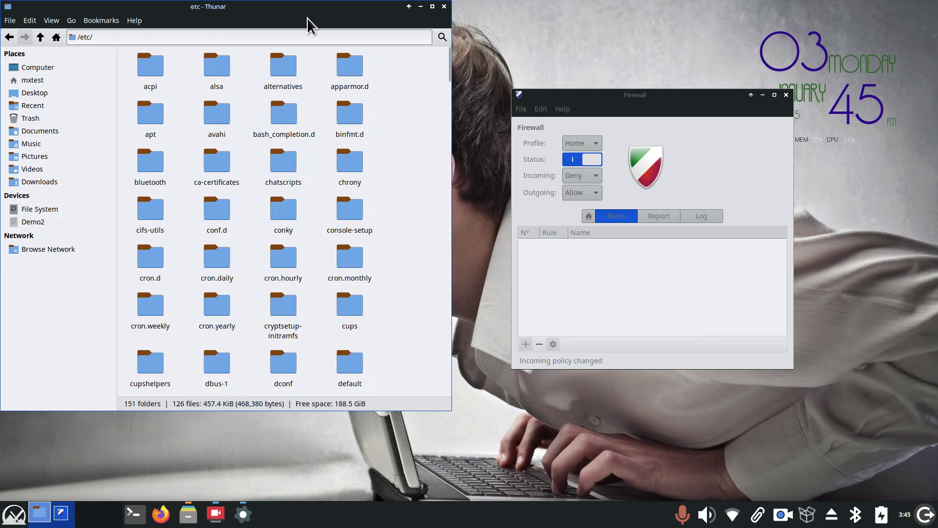
left_click_drag(299, 15, 355, 40)
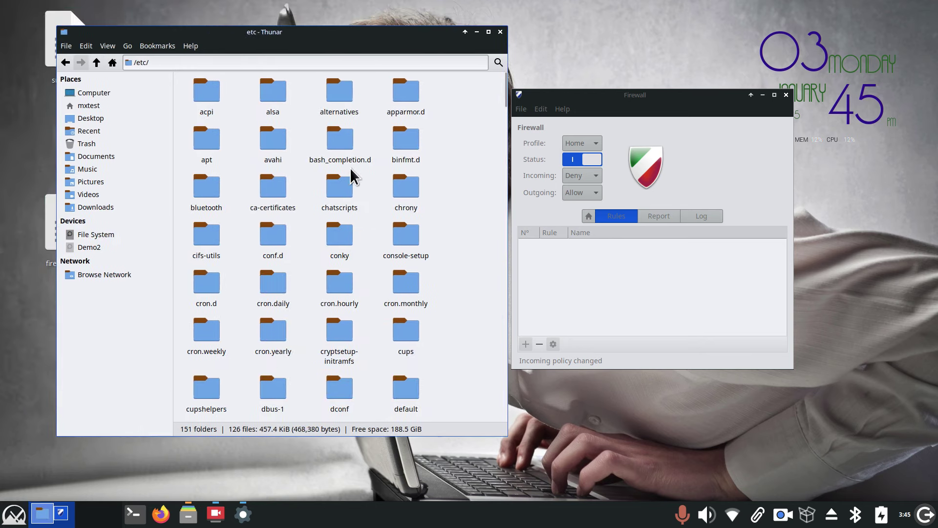
type("gu")
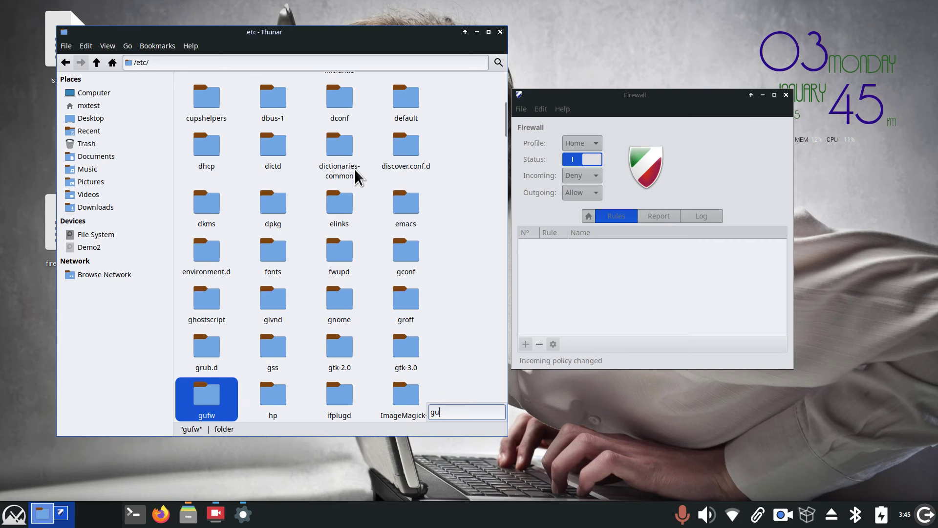
left_click(207, 401)
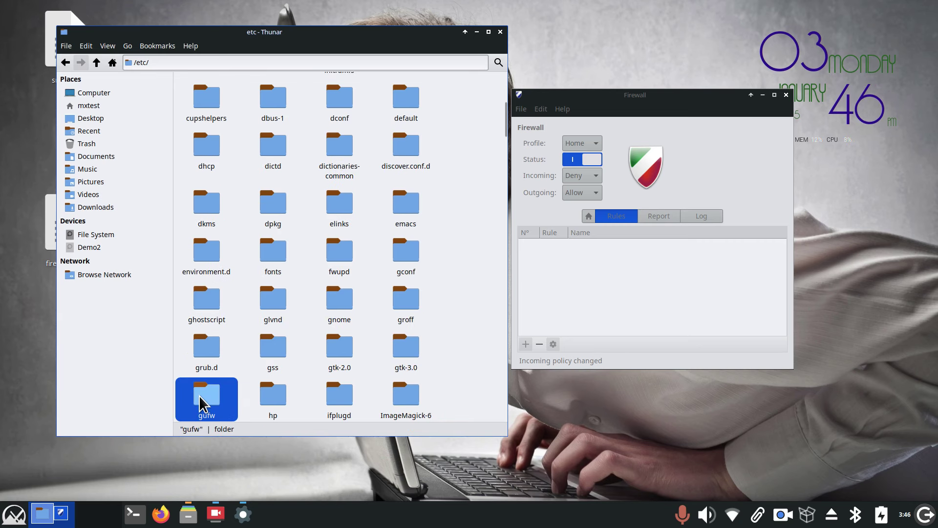
double_click(206, 403)
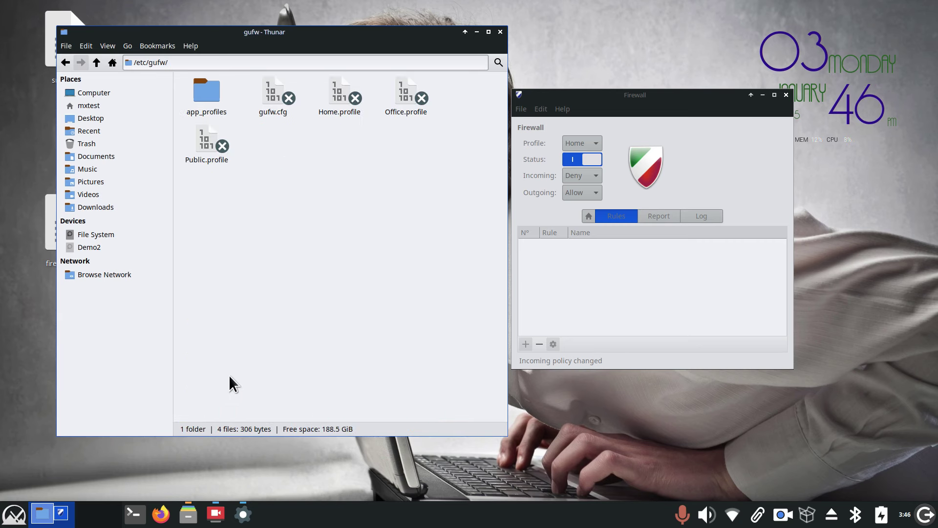
View the application profile files in the app_profiles folder and close the file manager.
left_click(207, 103)
double_click(204, 93)
left_click(199, 115)
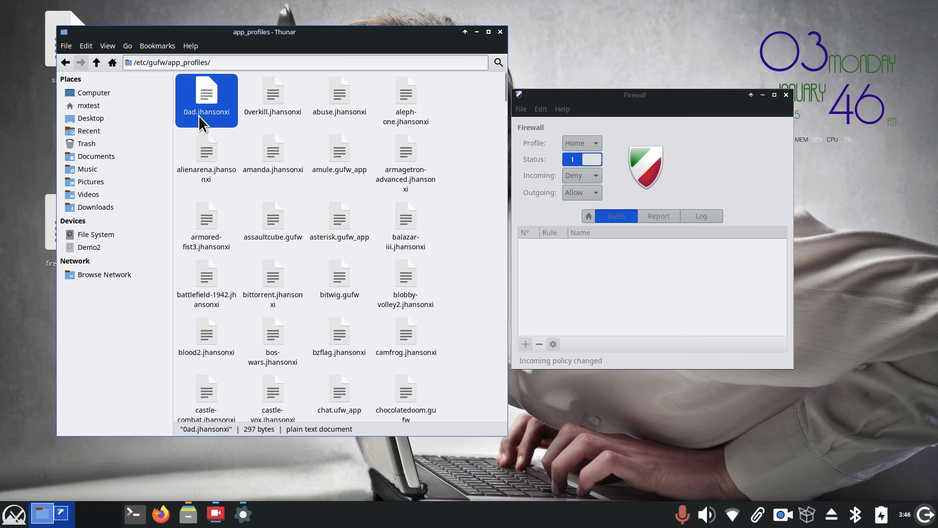
left_click(267, 114)
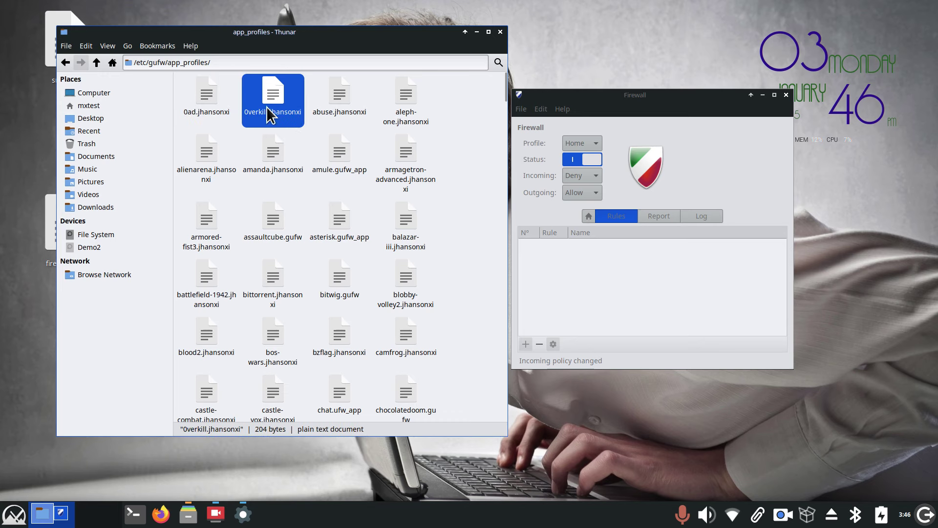
left_click(500, 32)
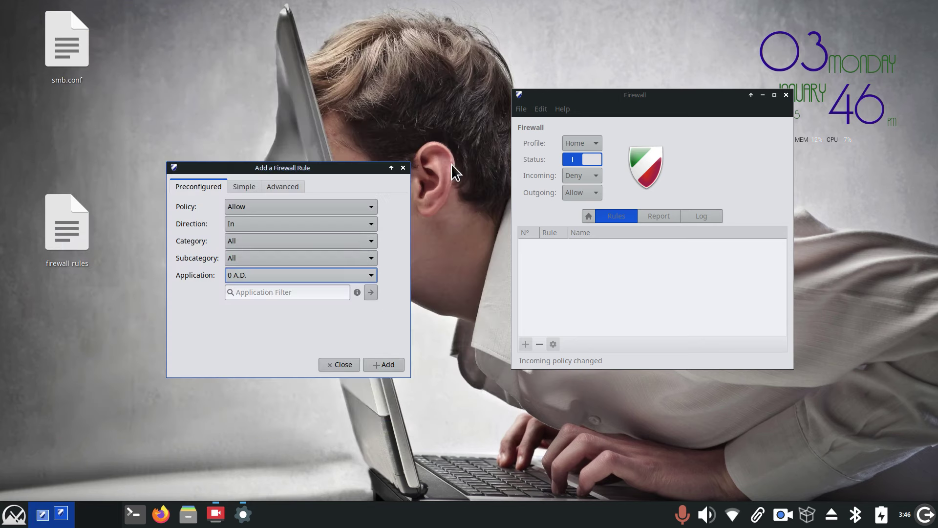
Filter the preconfigured applications by "sam" and add an Allow rule for SAMBA with direction In.
left_click(256, 277)
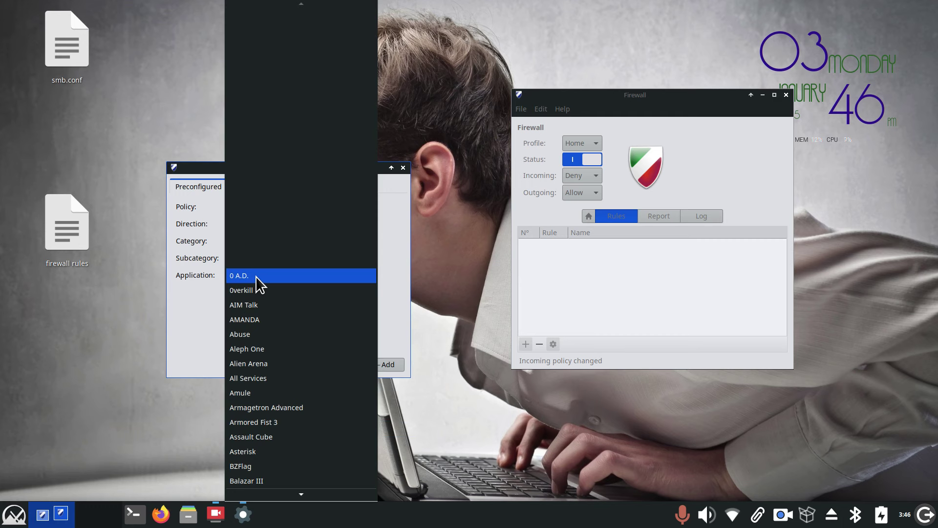
scroll(259, 283, "down", 2)
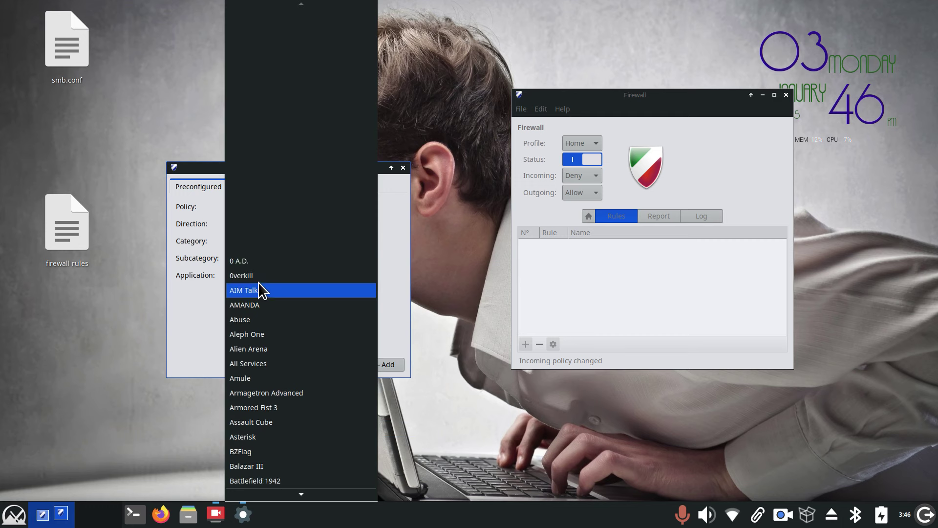
left_click(209, 325)
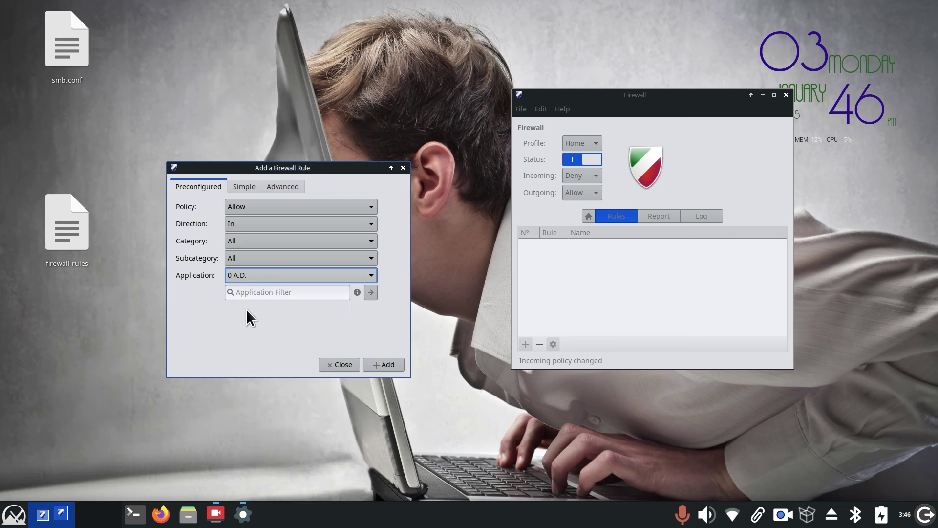
left_click(270, 293)
type("s")
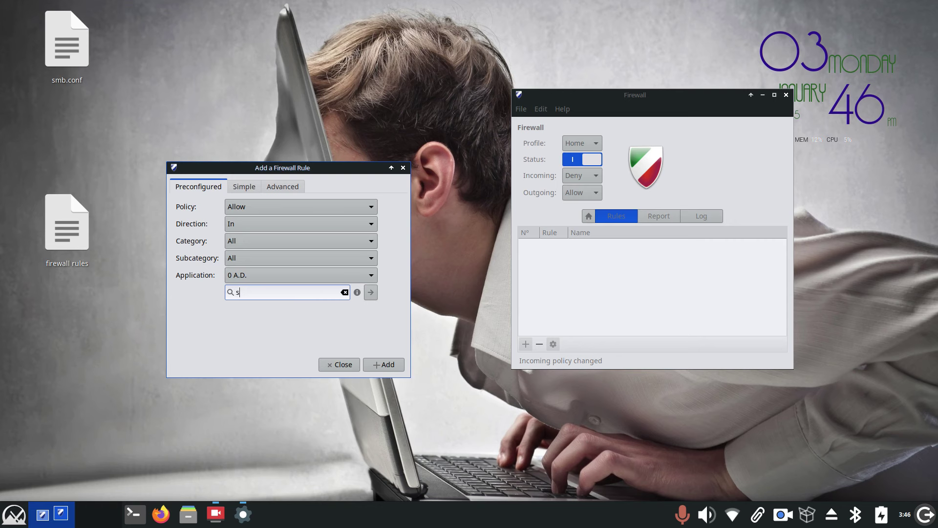
type("am")
mouse_move(361, 295)
left_click(243, 224)
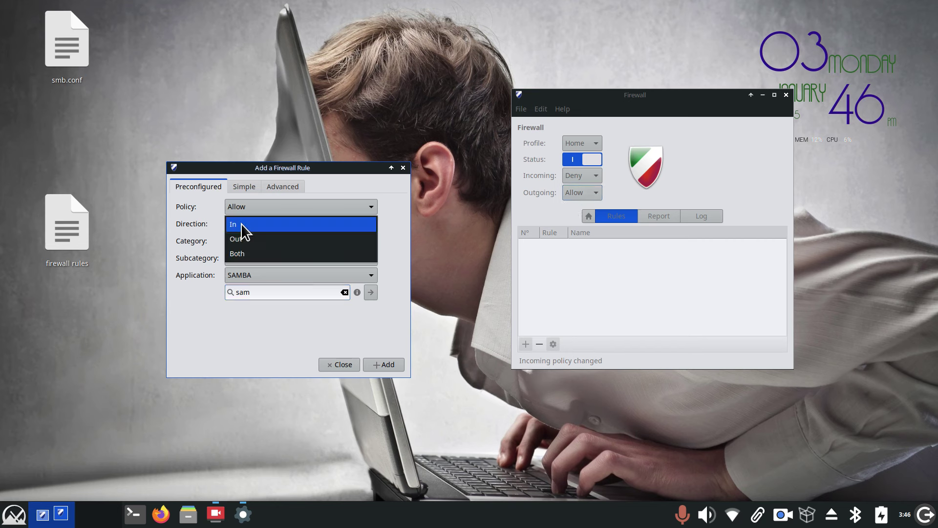
left_click(249, 225)
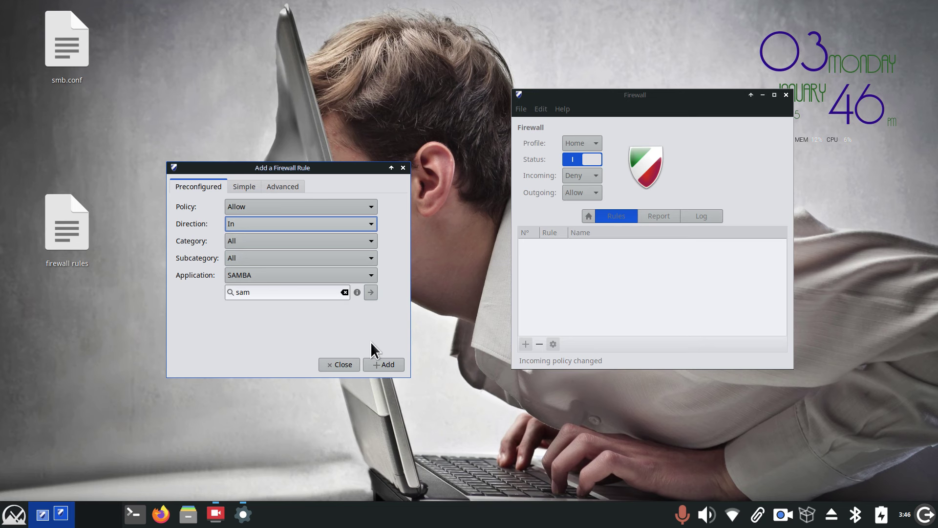
left_click(385, 365)
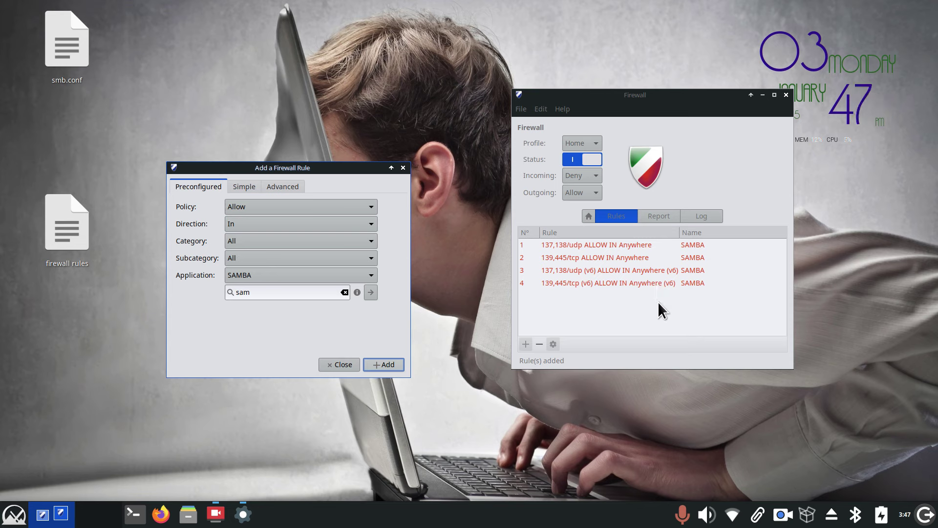
Reposition the Firewall window and select the two IPv6 SAMBA rules in the rule list.
left_click(653, 98)
left_click_drag(653, 99, 612, 97)
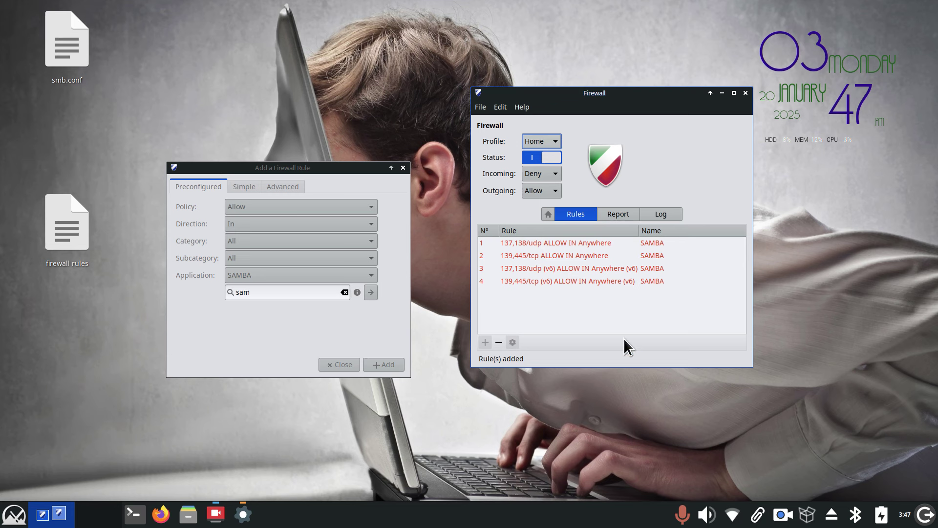
left_click(555, 268)
left_click(560, 283, "shift")
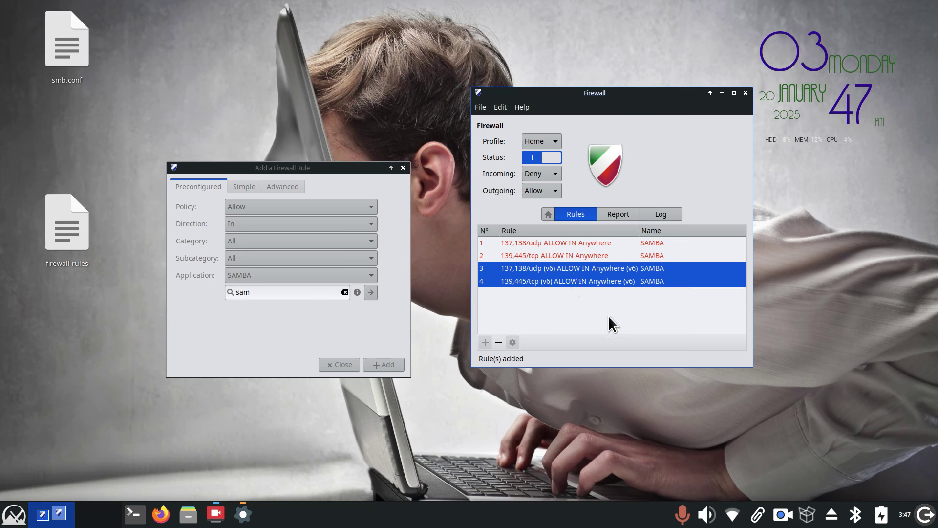
Filter the preconfigured applications by "ssh" and add an Allow rule for SSH with direction In.
left_click_drag(260, 293, 223, 289)
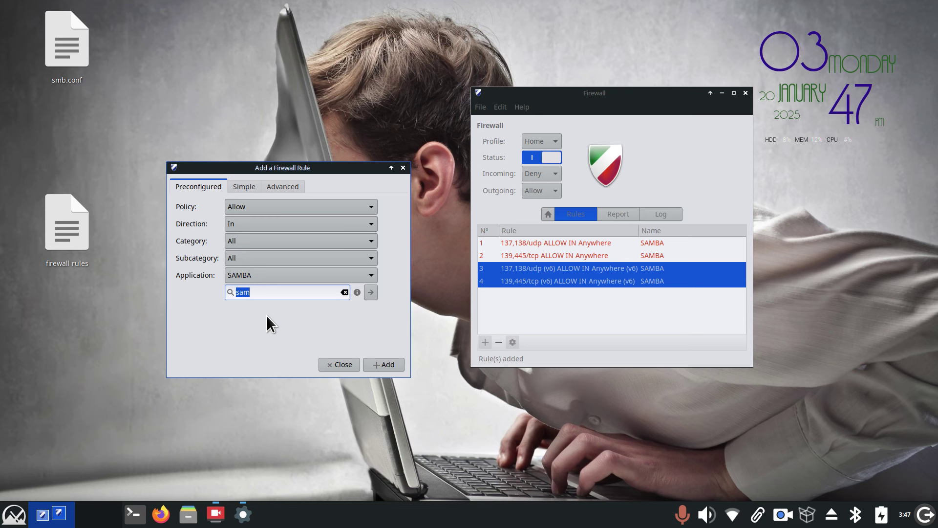
type("ssh")
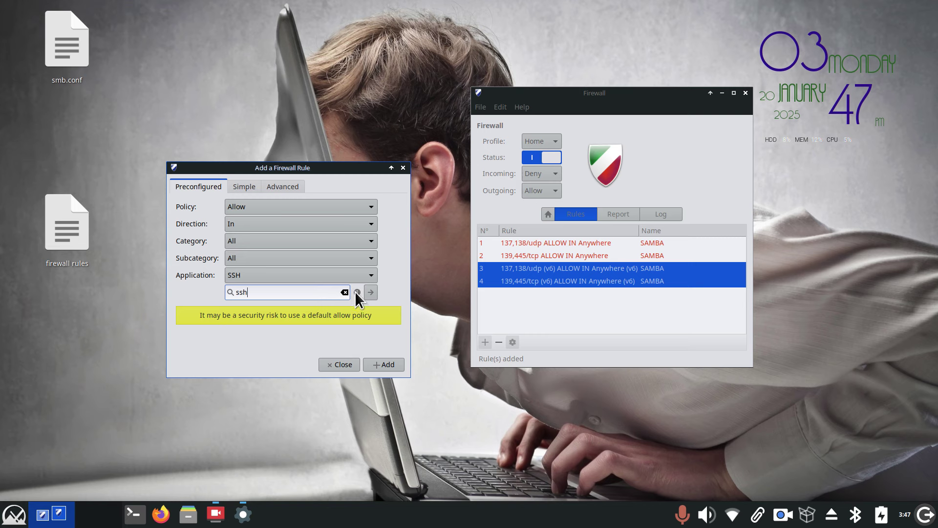
mouse_move(356, 292)
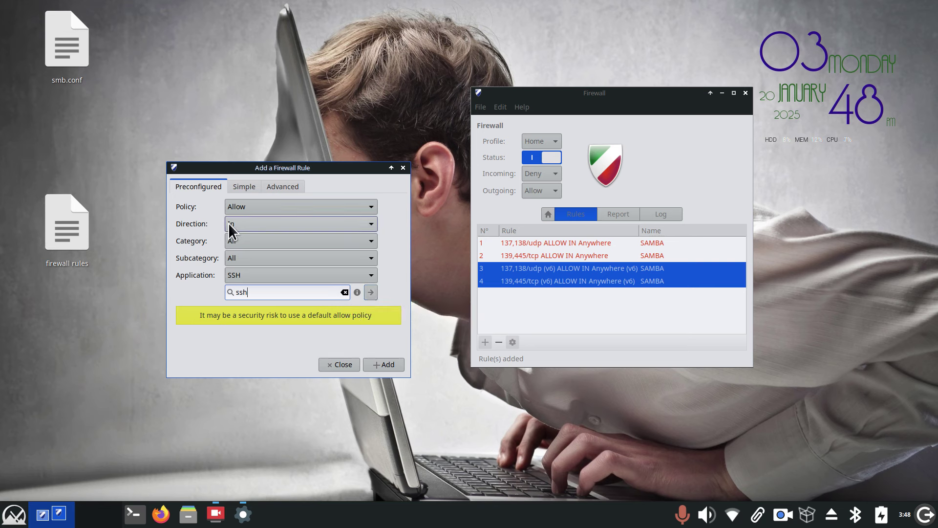
left_click(388, 364)
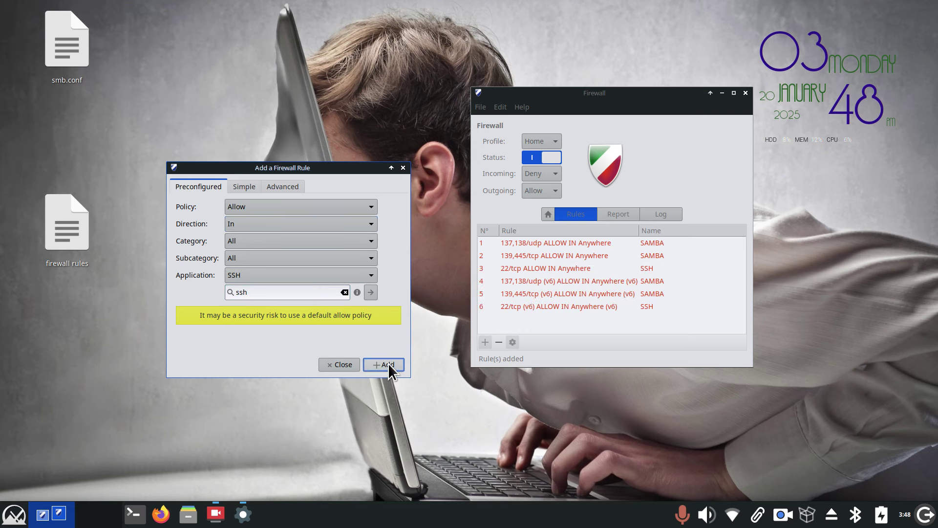
Close the Add a Firewall Rule dialog, reposition the Firewall window, and select the first 137,138/udp SAMBA rule.
left_click(403, 168)
left_click_drag(663, 92, 439, 92)
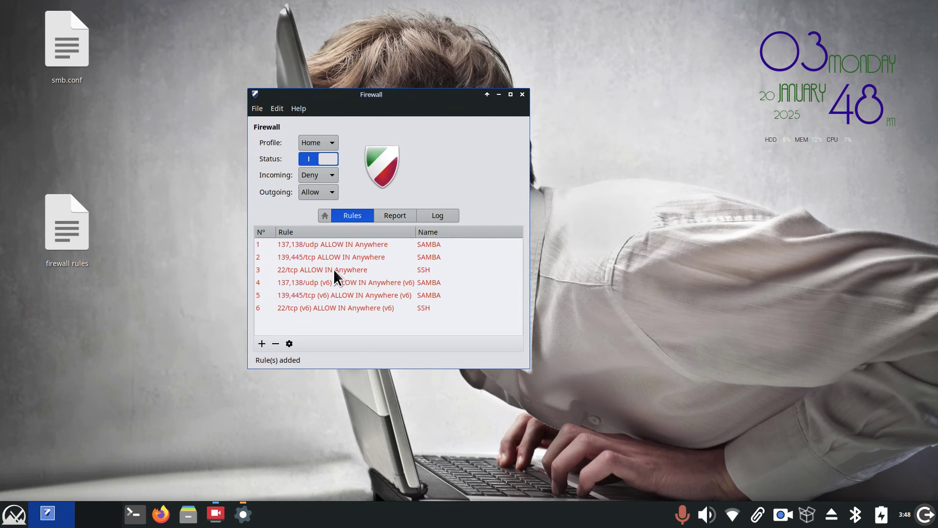
left_click(335, 245)
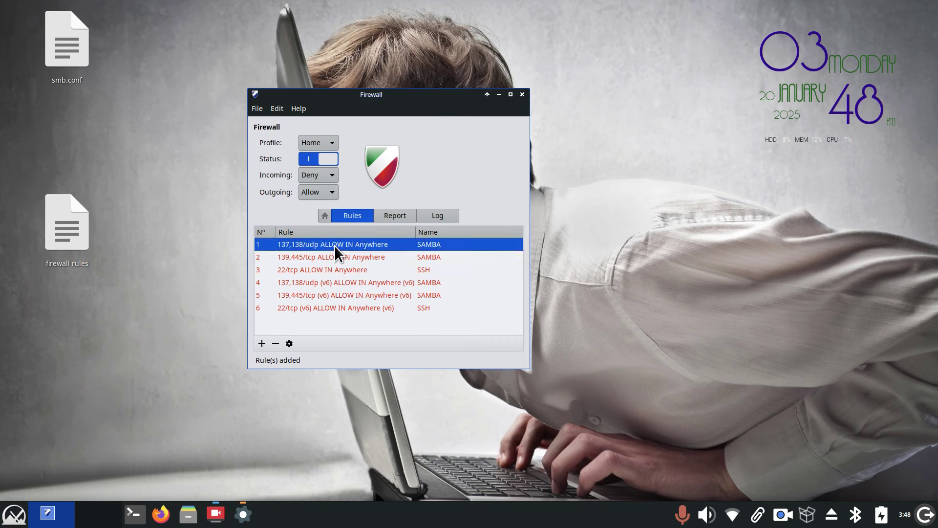
Open the first 137,138/udp SAMBA rule for editing, cancel without changes, and select both SSH rules, including the IPv6 one.
left_click(288, 344)
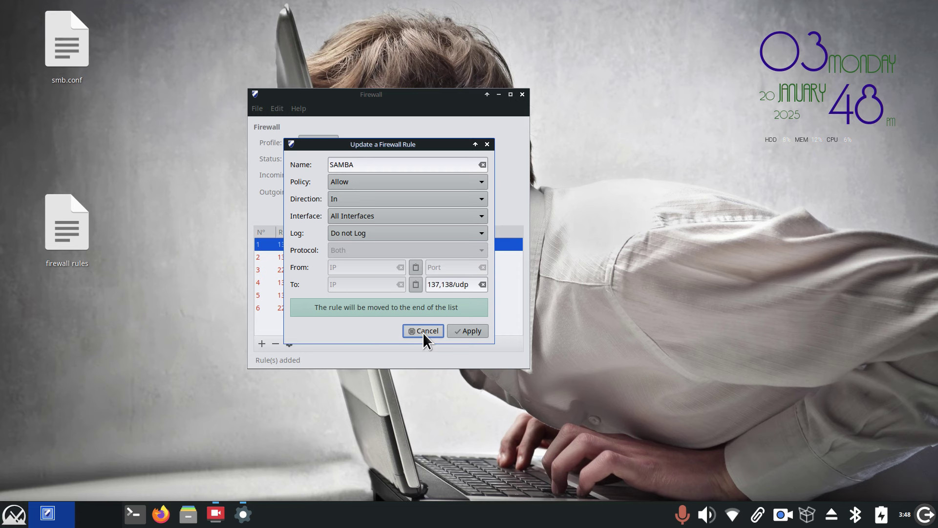
left_click(422, 331)
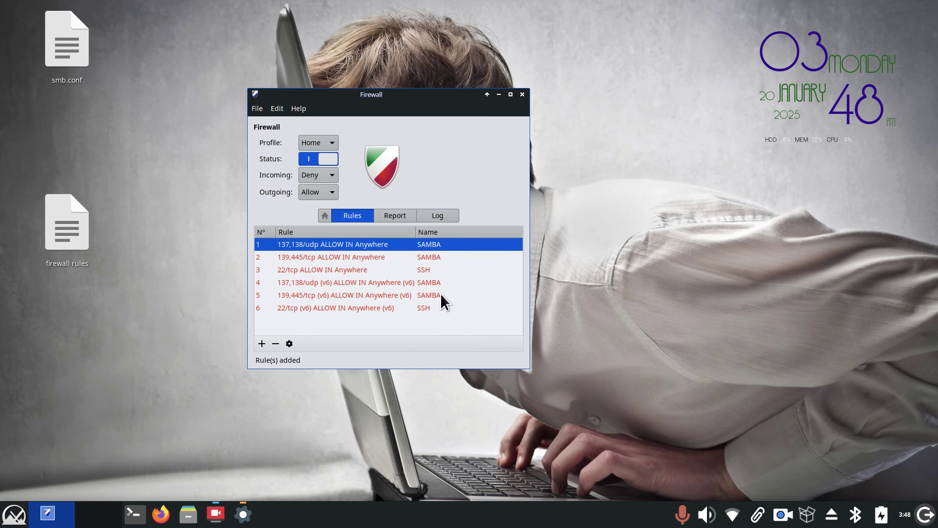
left_click(429, 271)
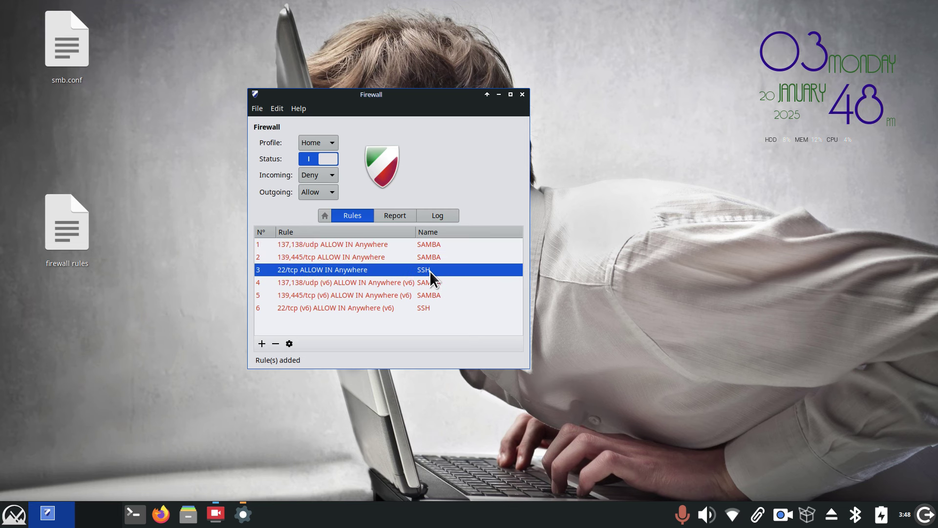
left_click(432, 303, "ctrl")
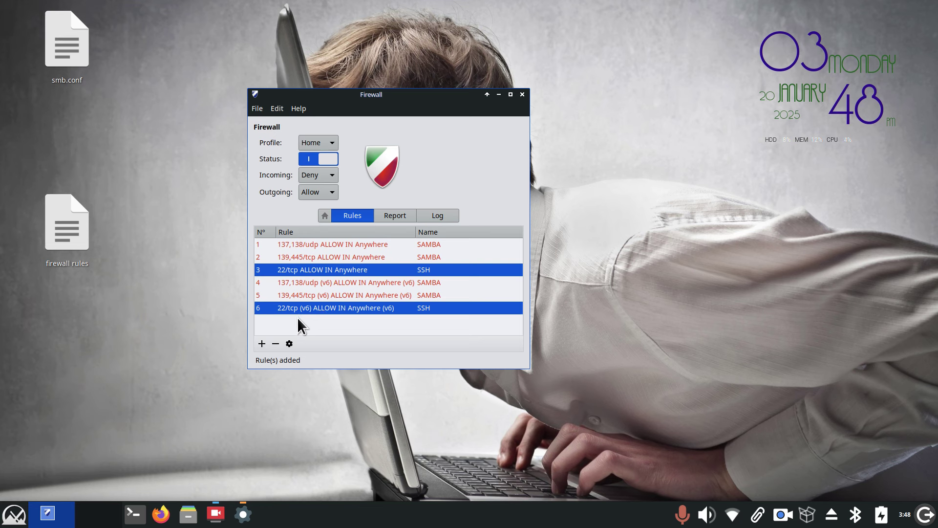
Disable and re-enable the firewall, try to edit the first 137,138/udp rule, and close the Firewall window.
left_click(310, 160)
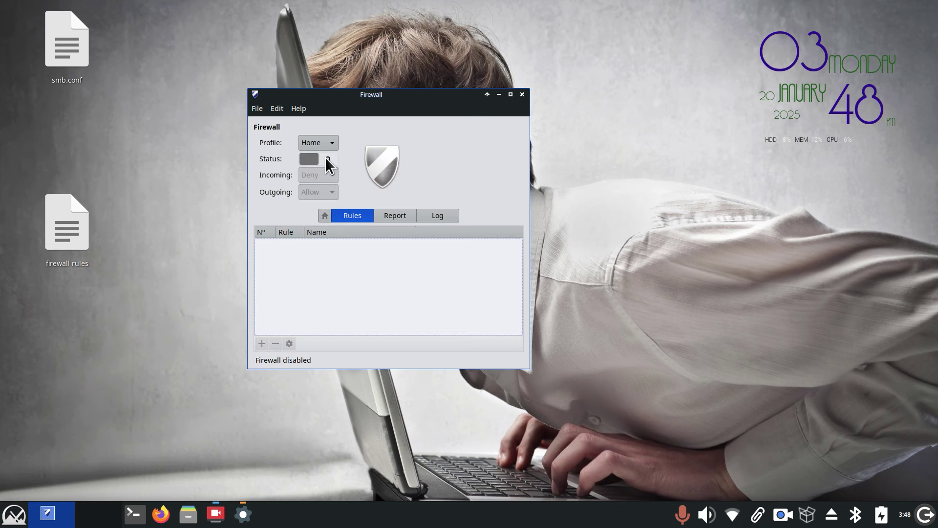
left_click(326, 158)
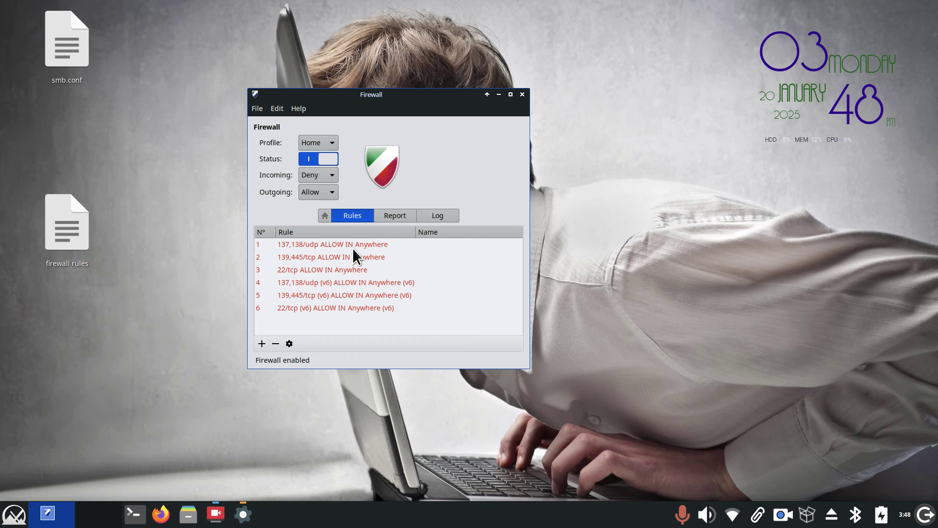
left_click(334, 244)
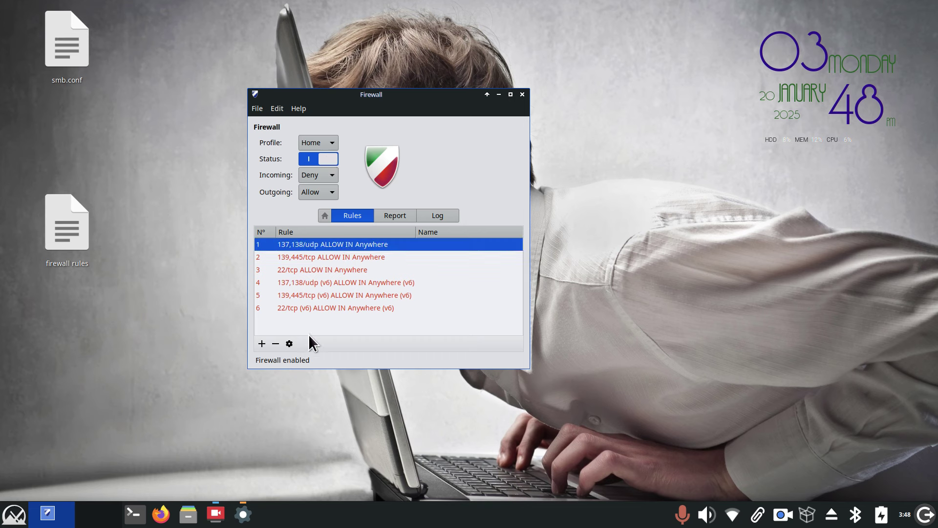
left_click(290, 343)
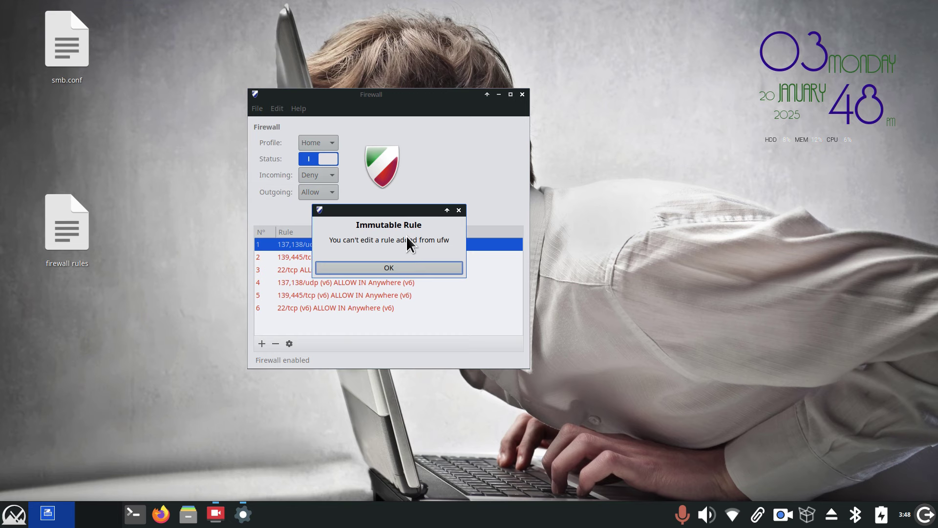
left_click(406, 266)
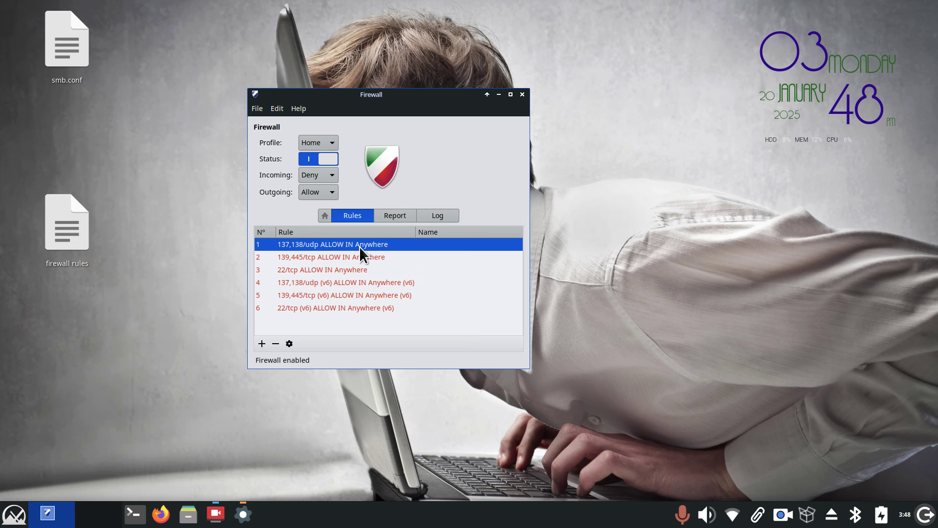
left_click(522, 95)
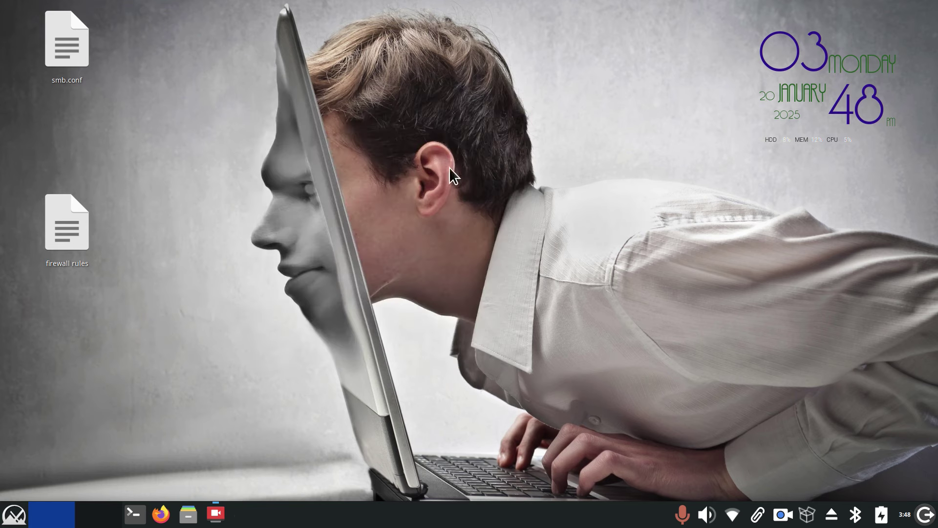
Switch to the Thunar file manager, browse the network, select the MX99 computer, and close the file manager window.
left_click(188, 513)
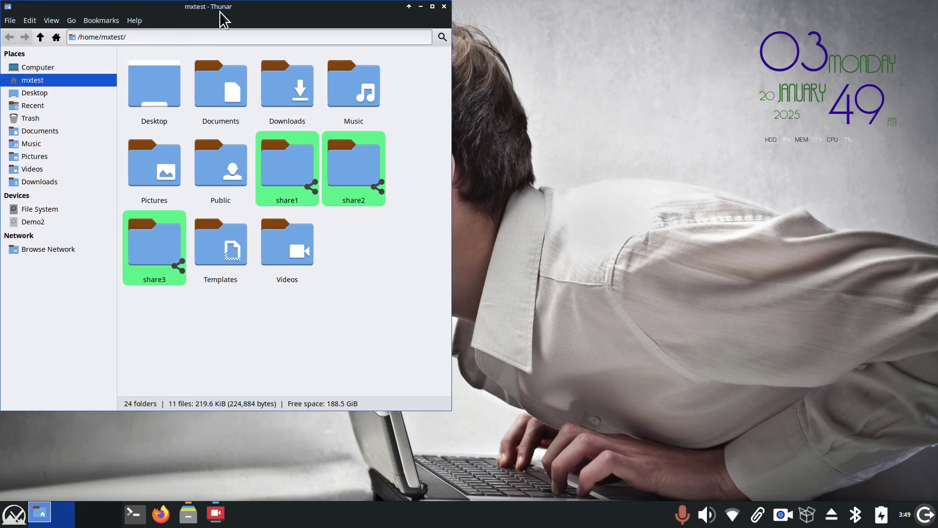
left_click_drag(237, 7, 450, 51)
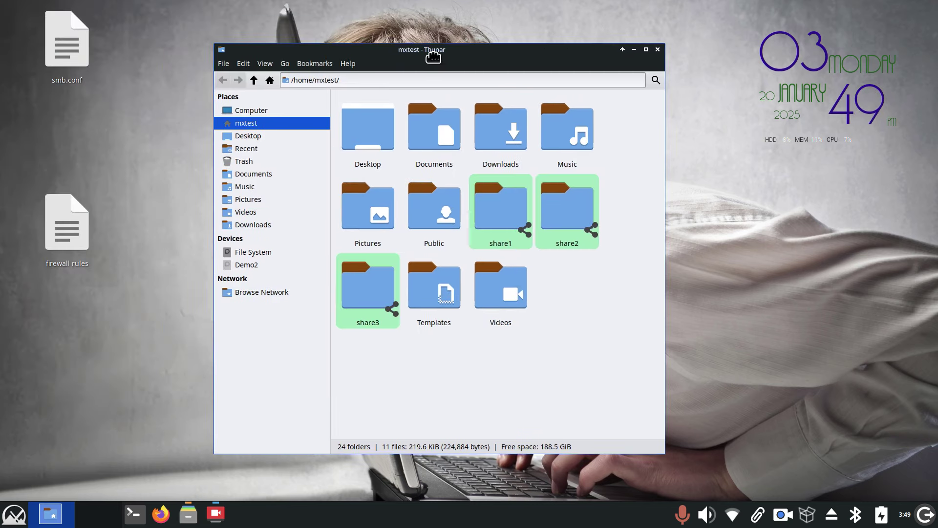
left_click(262, 291)
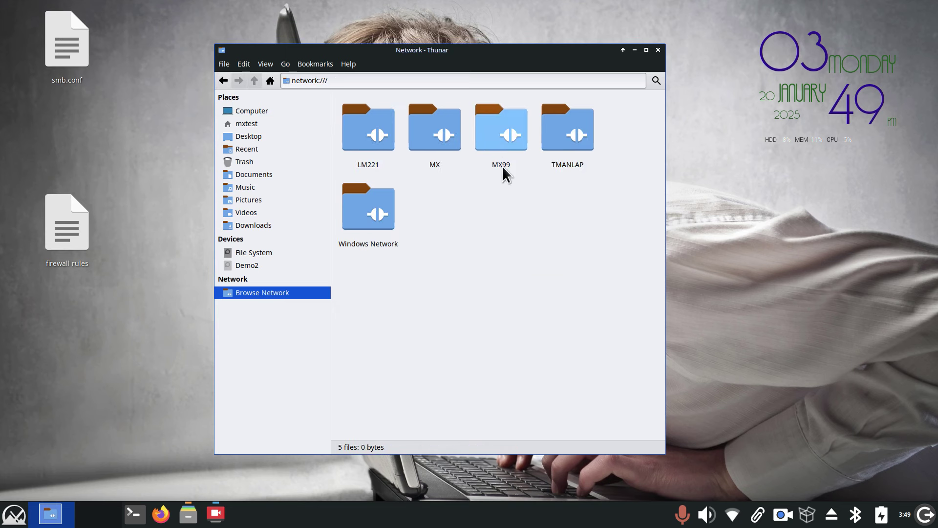
left_click(502, 166)
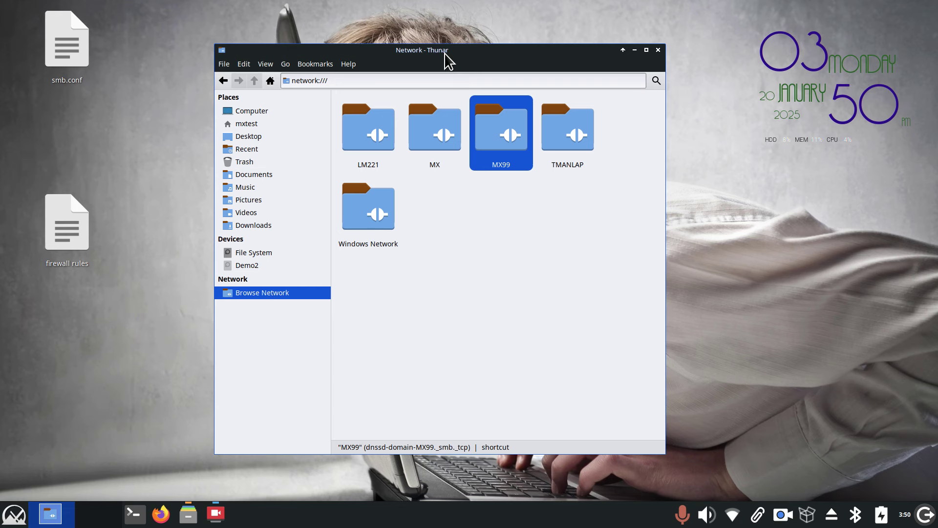
left_click_drag(449, 61, 386, 36)
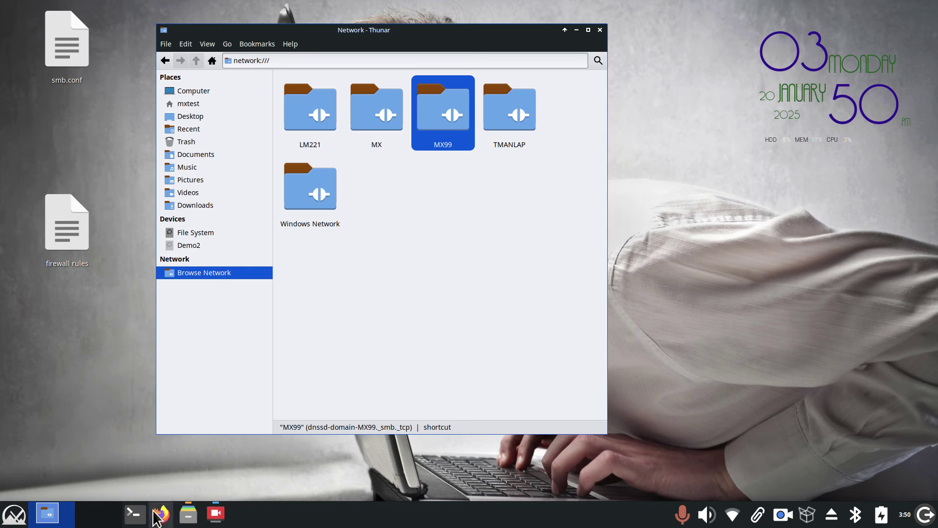
left_click(600, 30)
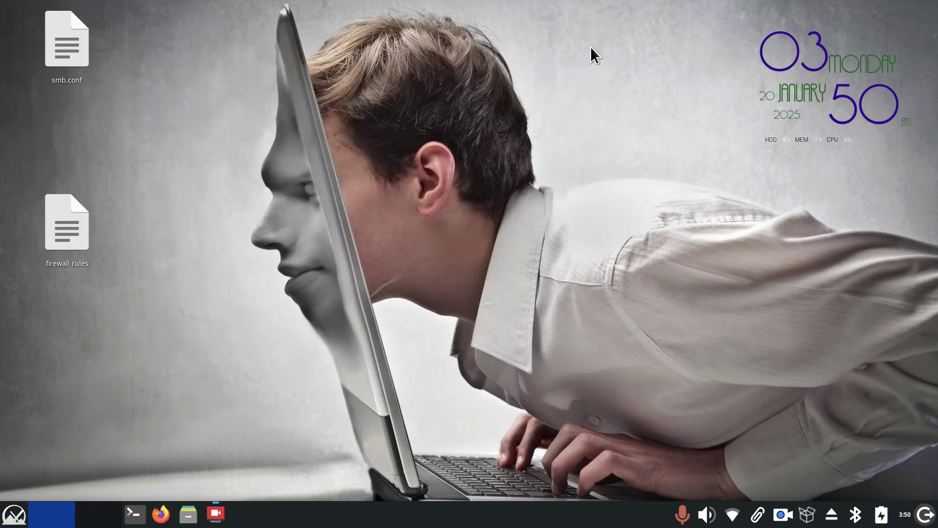
Switch to a new terminal window, move it toward the middle of the desktop, and enlarge its text by six zoom levels.
left_click(139, 517)
left_click_drag(266, 17, 521, 153)
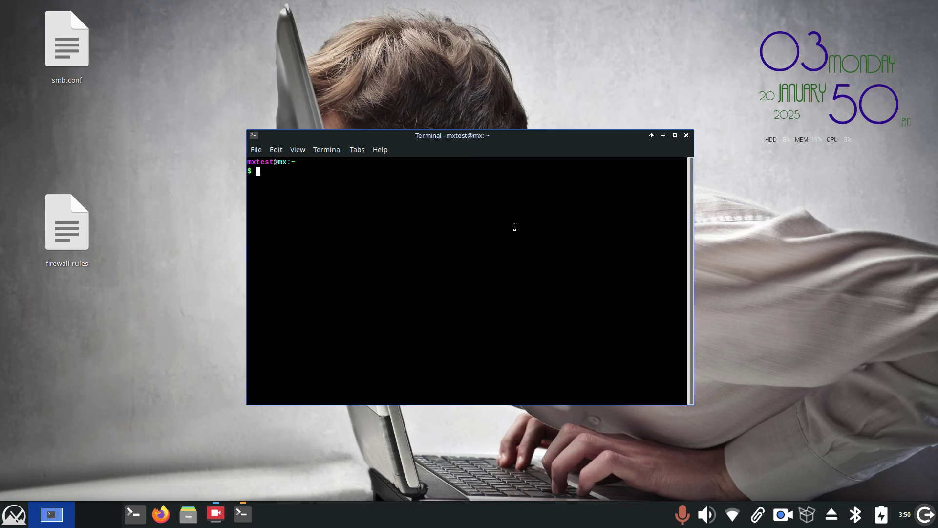
key("ctrl+plus")
key("ctrl+plus")
key("ctrl+plus")
key("ctrl+plus")
key("ctrl+plus")
key("ctrl+plus")
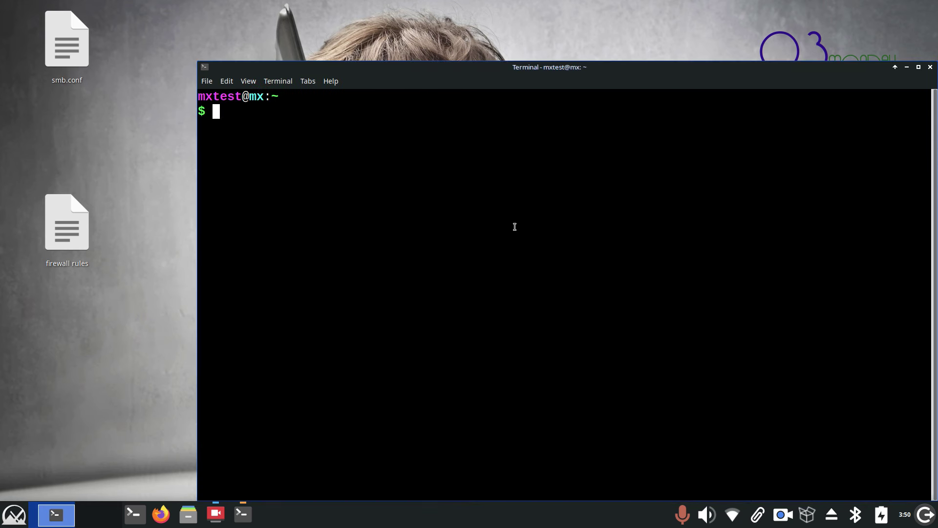
Run inxi -Fxz and examine the kernel version and CPU model in the system report.
type("inxi -Fxz")
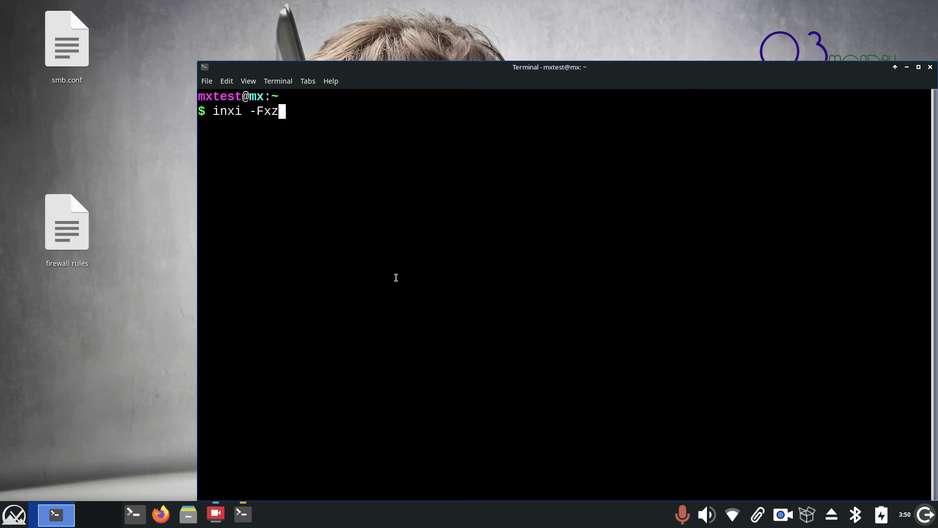
left_click(14, 514)
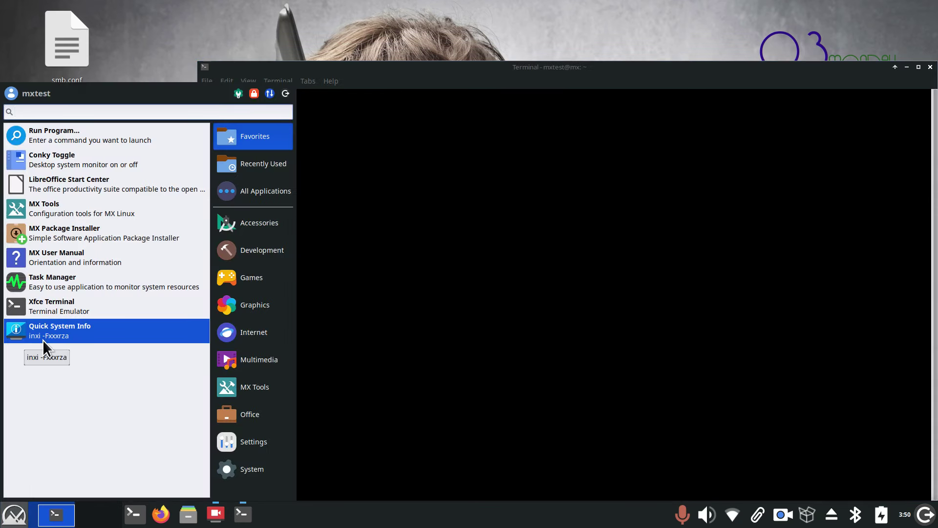
left_click(454, 226)
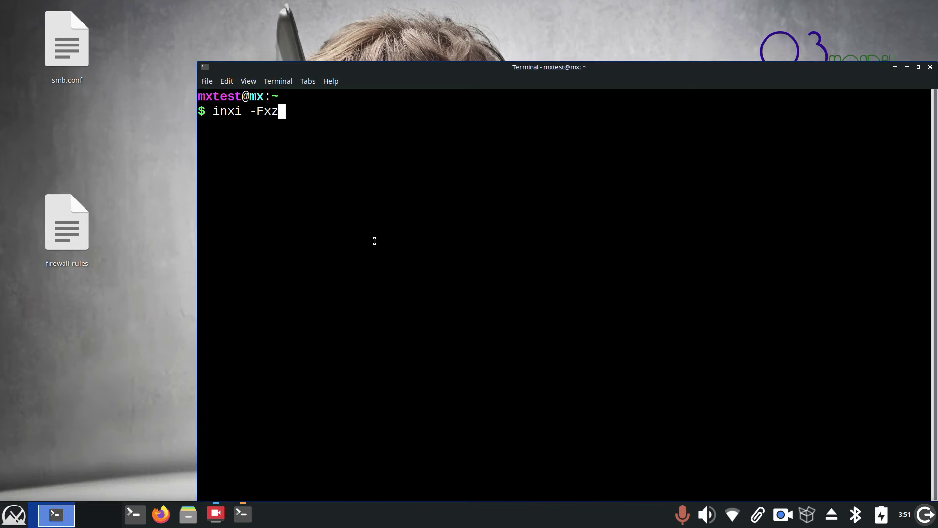
key("Return")
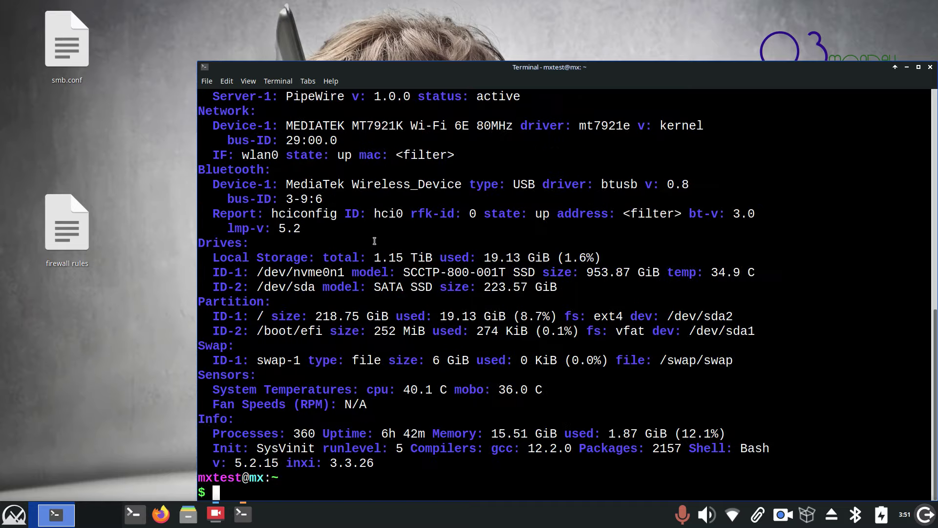
scroll(425, 176, "up", 10)
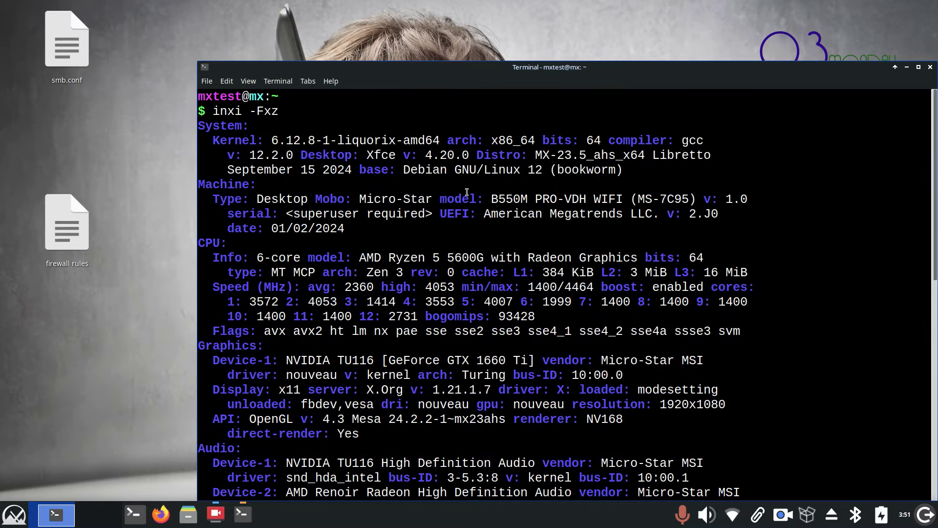
left_click_drag(271, 140, 301, 139)
left_click_drag(362, 256, 477, 256)
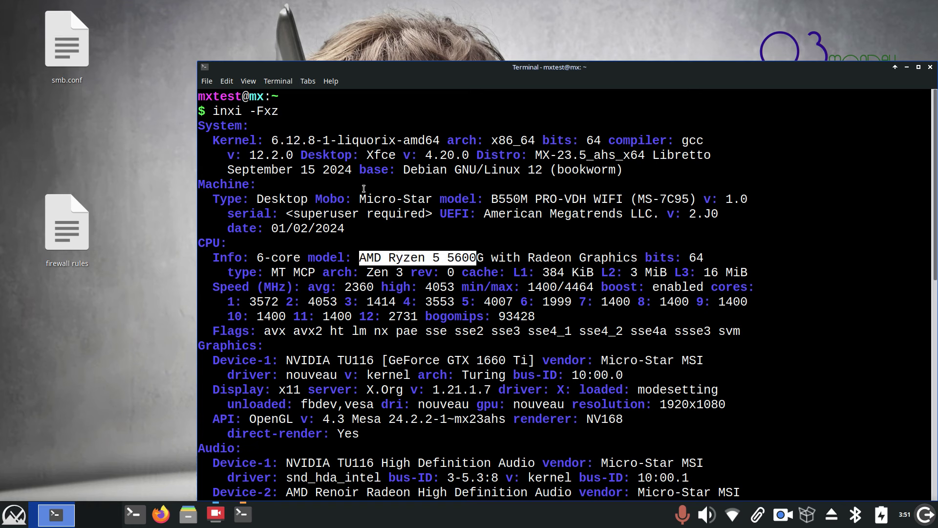
left_click(210, 81)
left_click(215, 98)
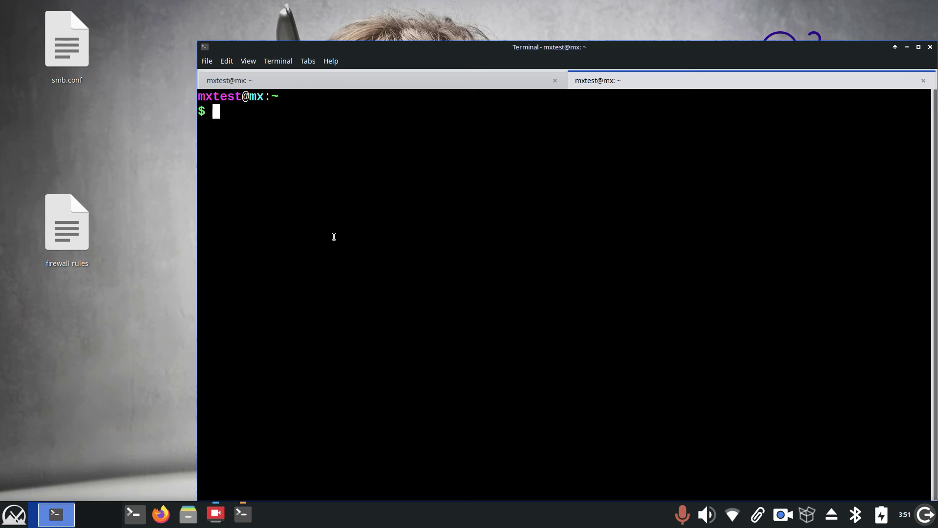
type("ssh tmaN")
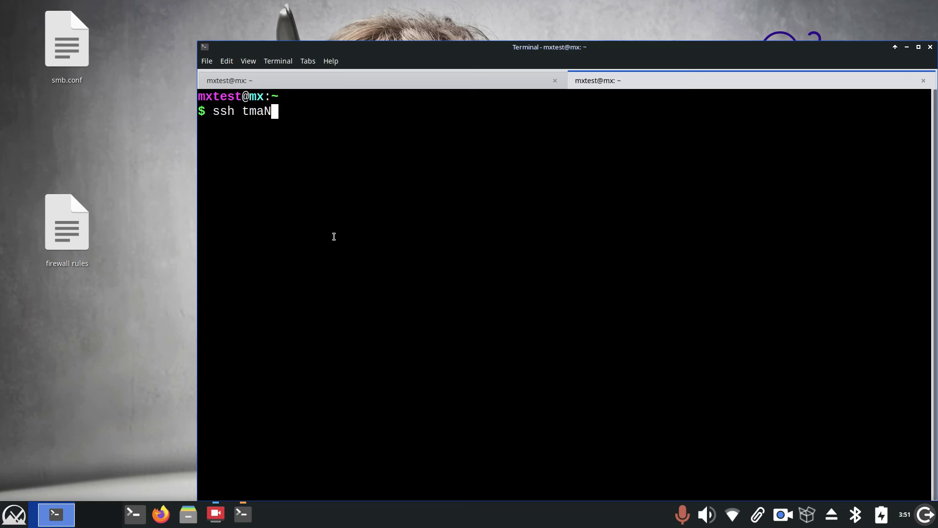
key("BackSpace")
type("n@mx99./local")
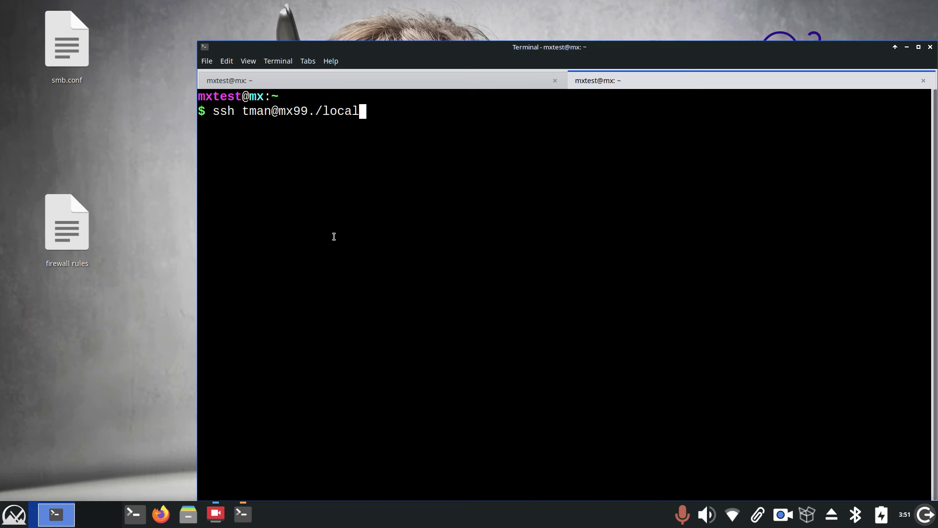
key("BackSpace")
key("BackSpace")
key("BackSpace")
key("BackSpace")
key("BackSpace")
key("BackSpace")
type("local")
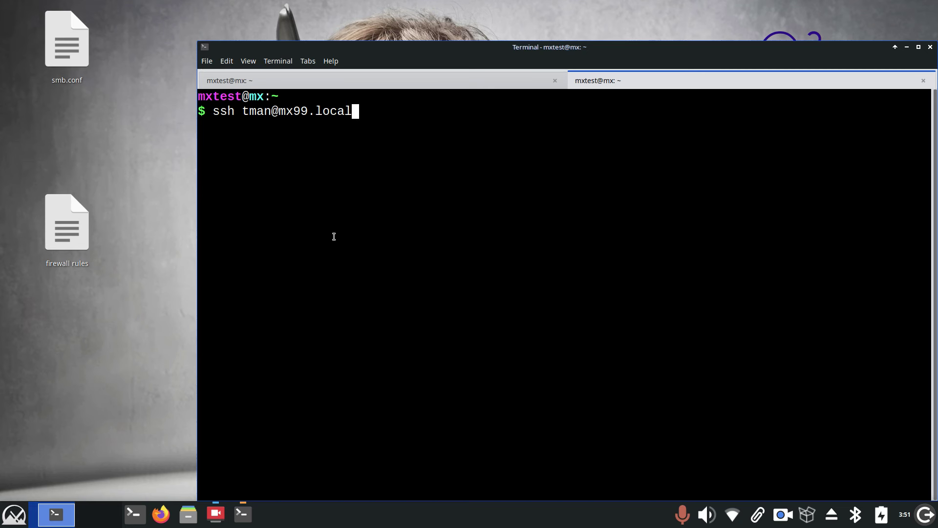
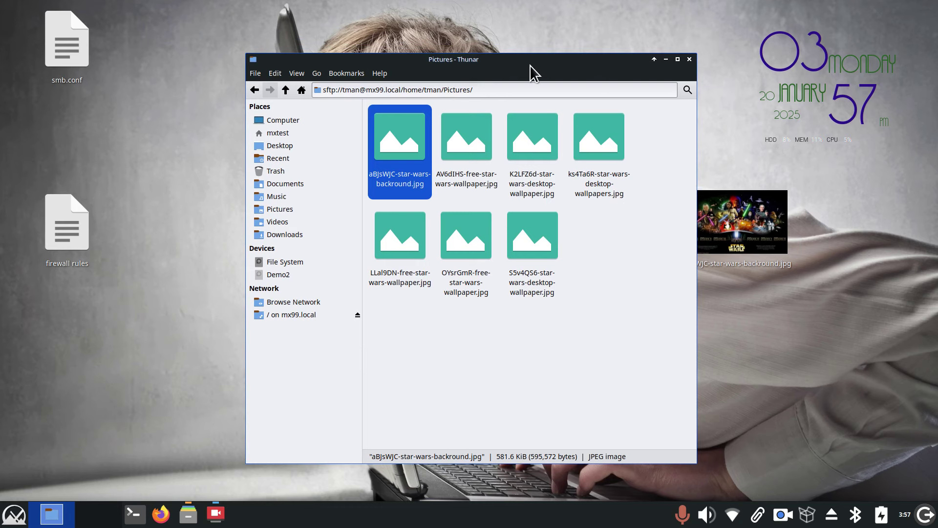
Move the Pictures window away from the desktop image and delete the desktop copy of aBJsWJC-star-wars-backround.jpg.
left_click_drag(530, 65, 457, 71)
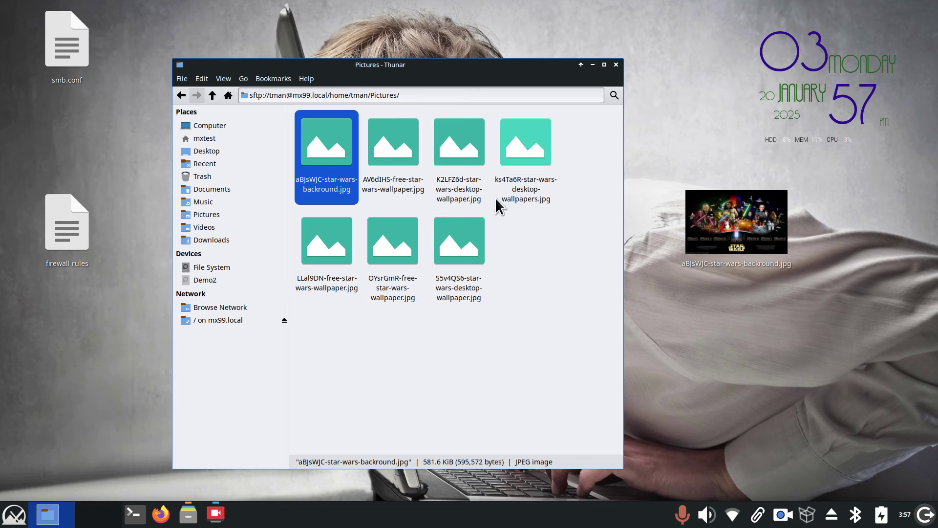
left_click(752, 224)
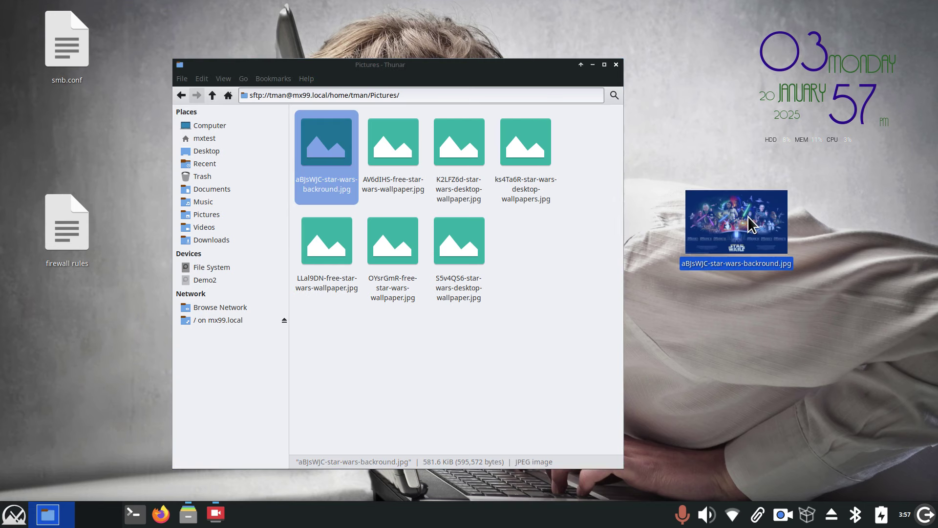
key("Delete")
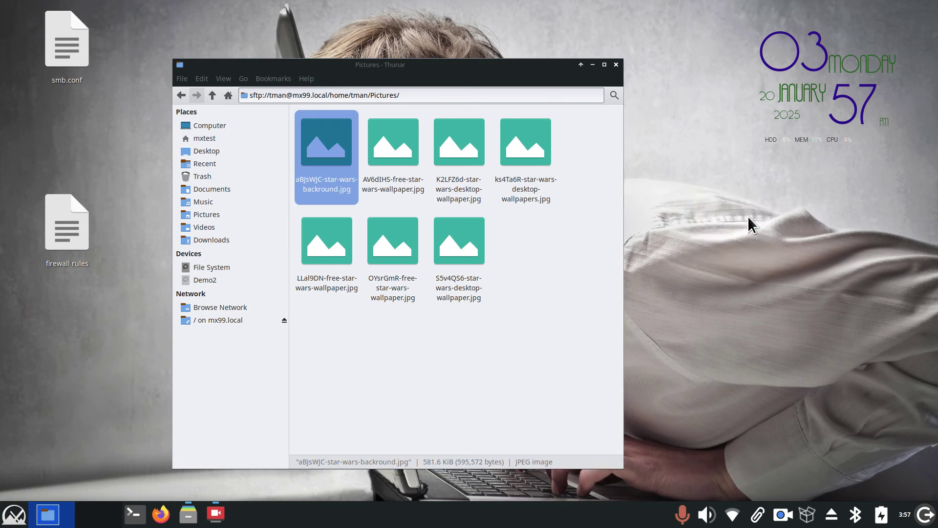
Unmount the mx99.local SFTP location and browse the network for the available computers.
left_click(232, 320)
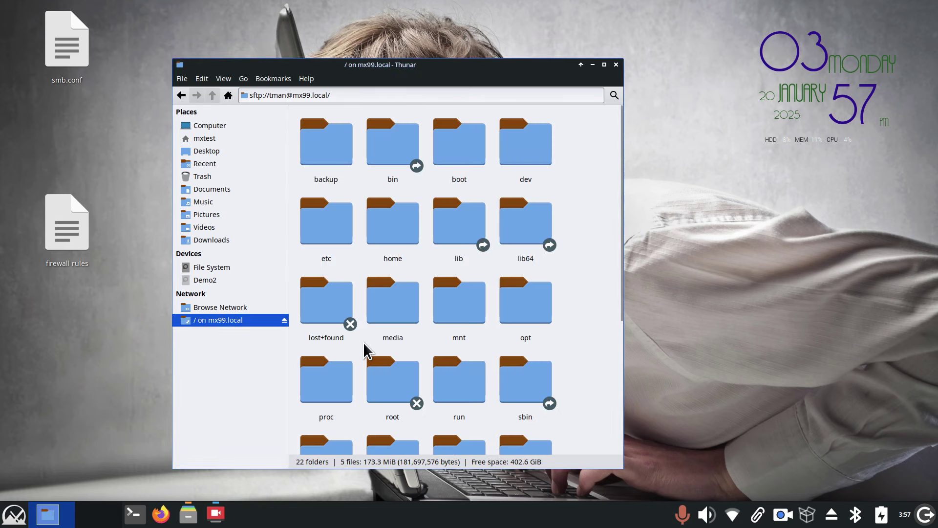
left_click(284, 320)
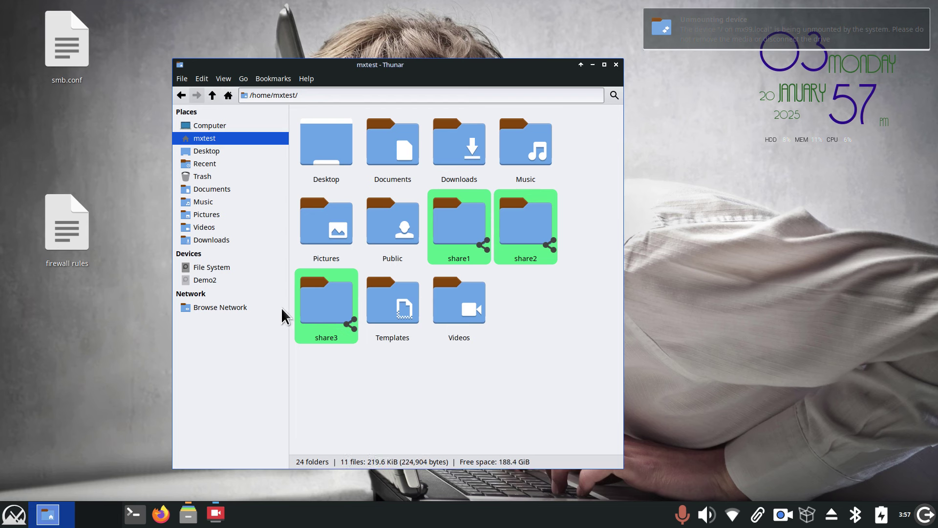
left_click(227, 307)
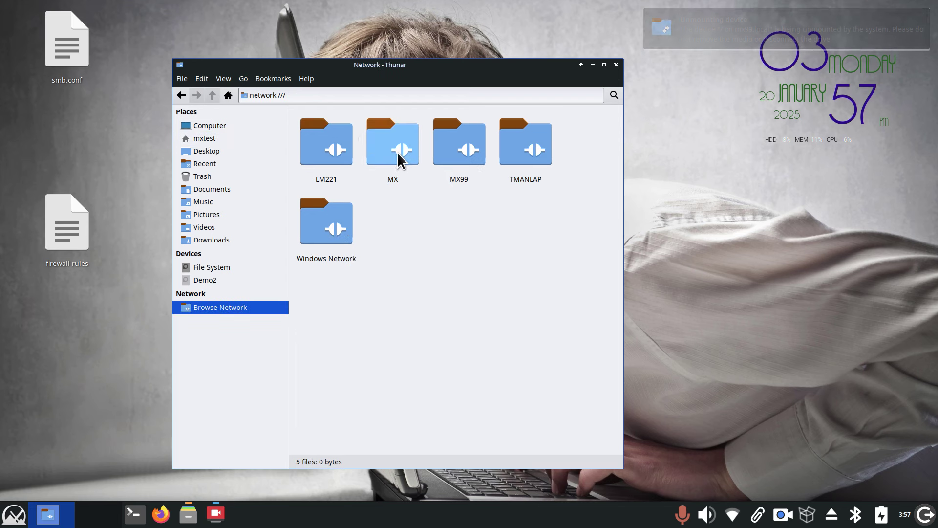
Connect anonymously to share1 on the MX99 computer and bookmark that share.
double_click(446, 147)
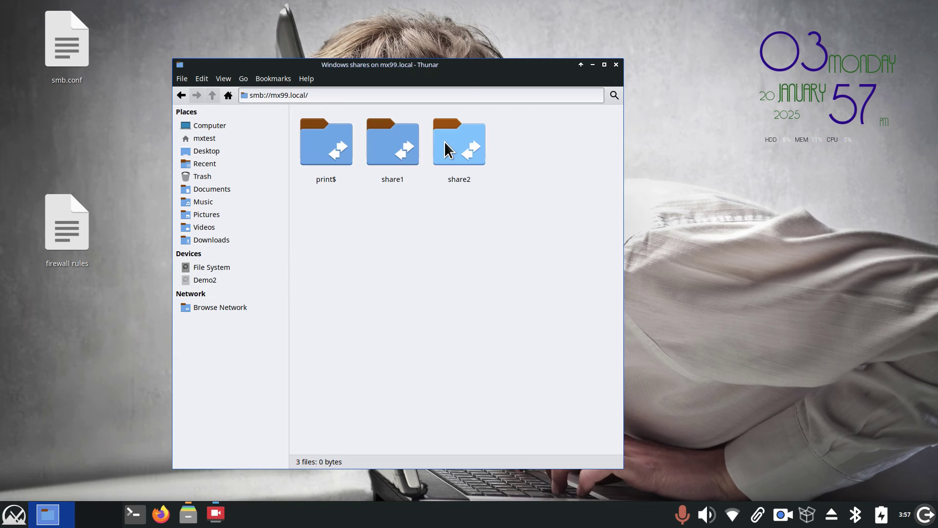
double_click(391, 147)
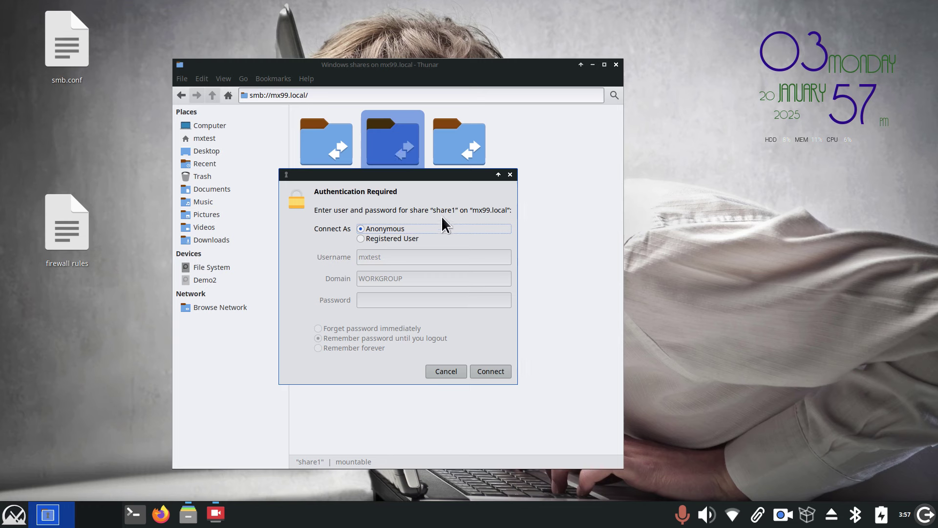
left_click(487, 370)
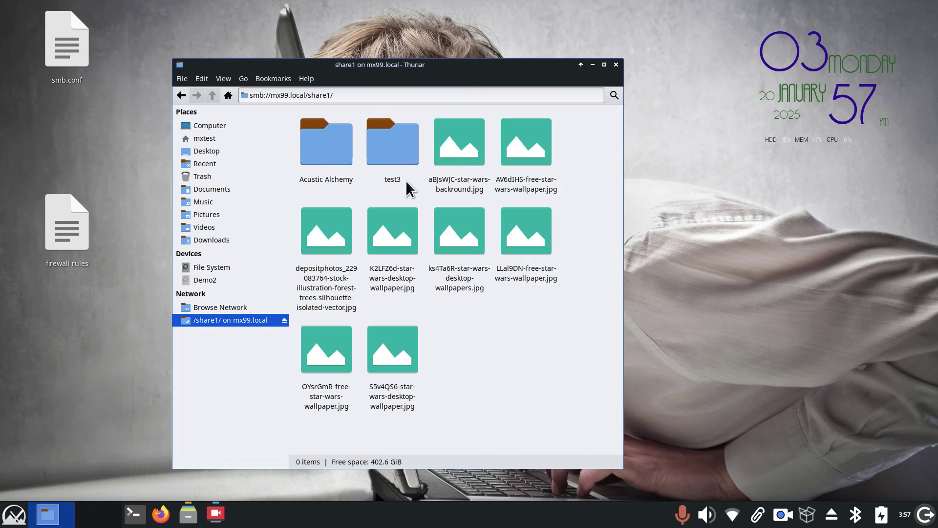
left_click(281, 80)
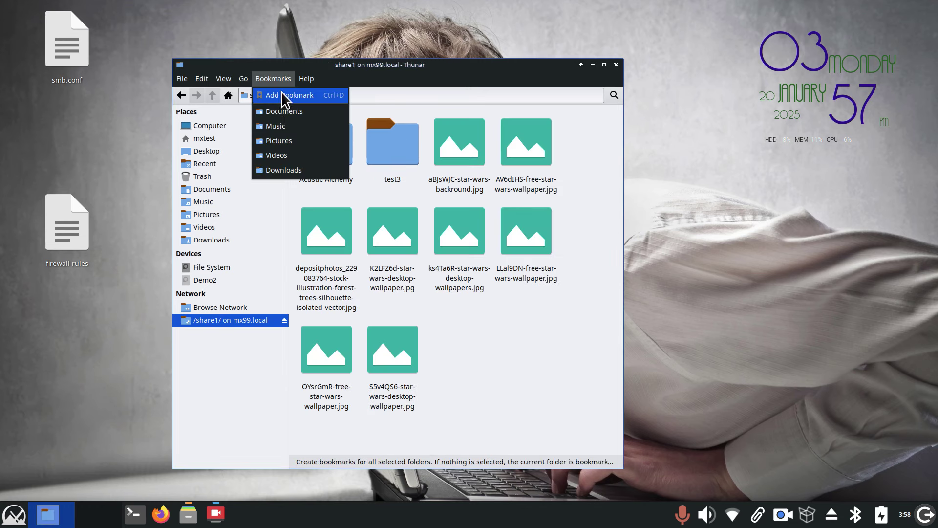
left_click(281, 92)
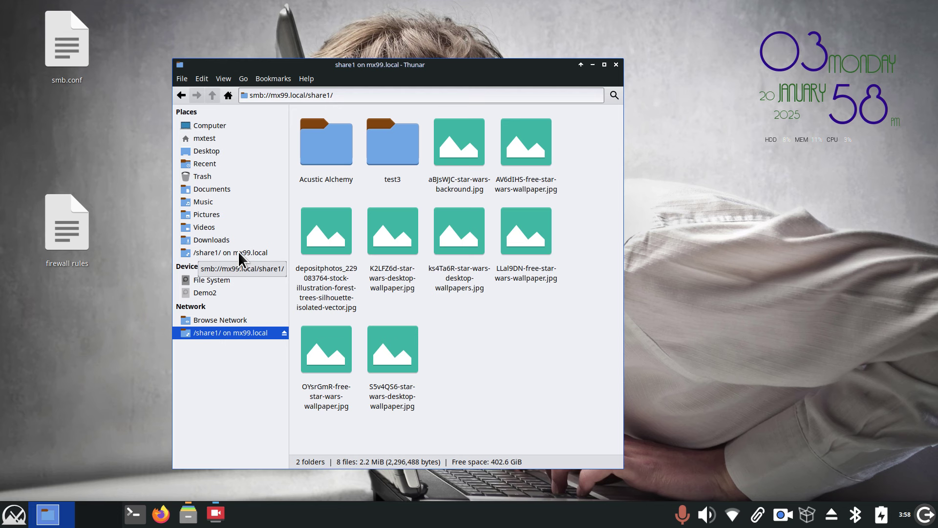
Create a folder named New Folder in share1 and delete it again to test write access.
right_click(460, 307)
left_click(506, 114)
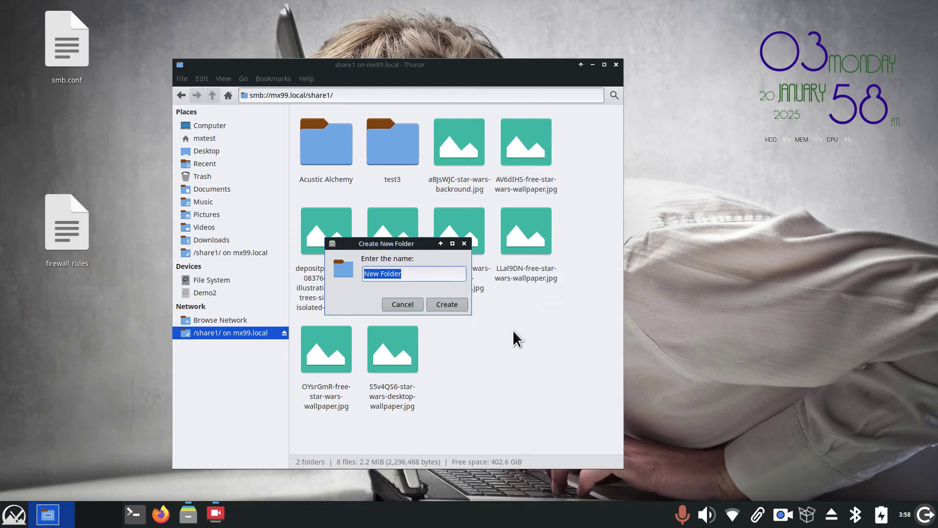
left_click(442, 304)
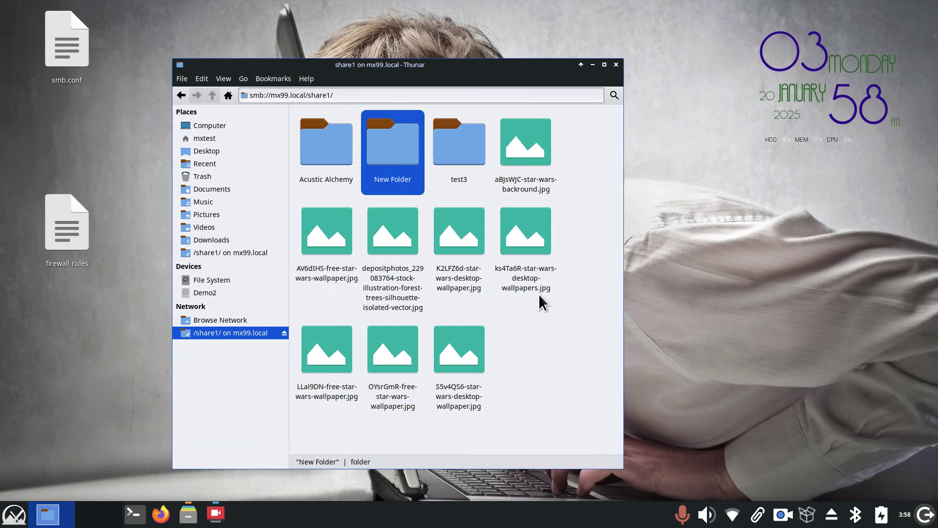
left_click(537, 315)
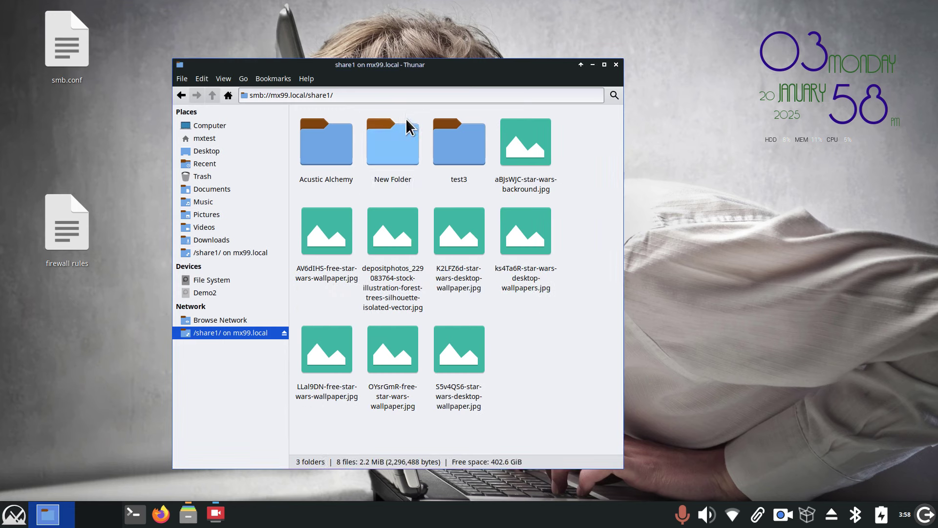
left_click(407, 146)
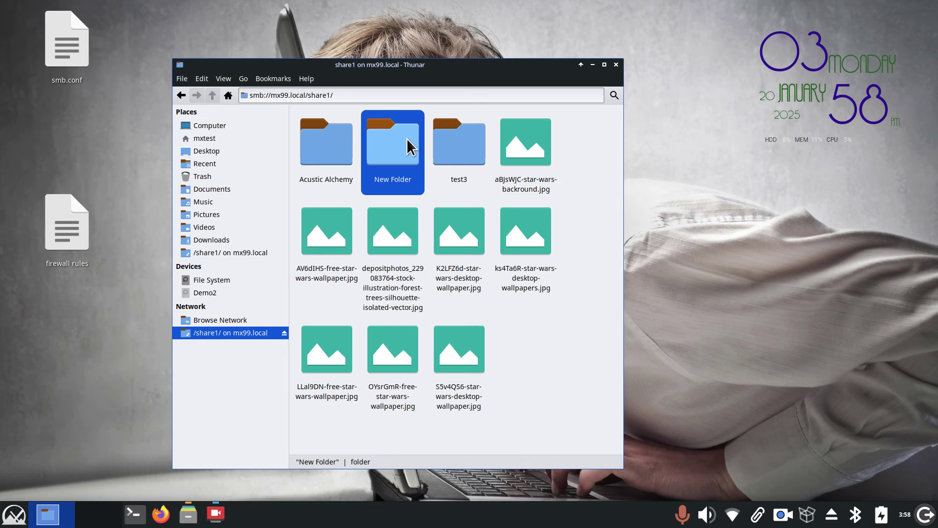
key("Delete")
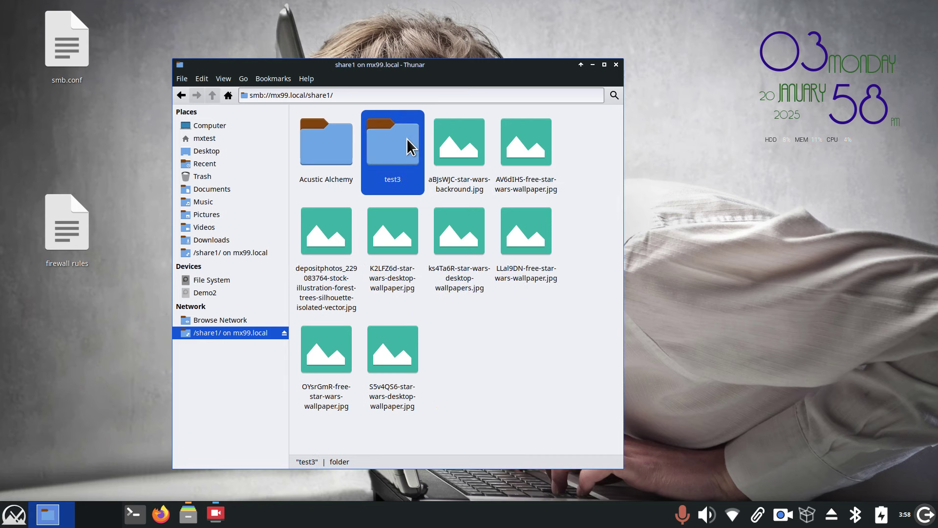
Reload the share1 folder listing and select the Test4 folder.
left_click(475, 337)
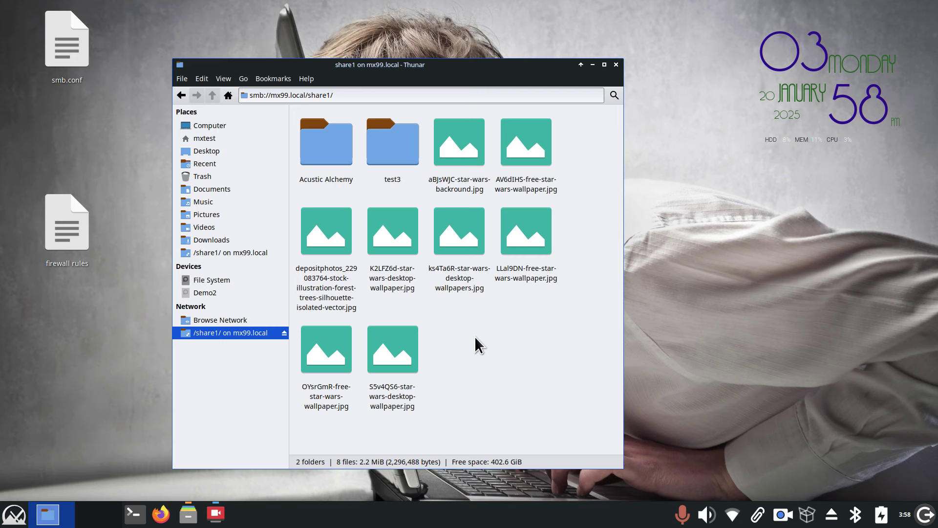
left_click(223, 78)
left_click(236, 95)
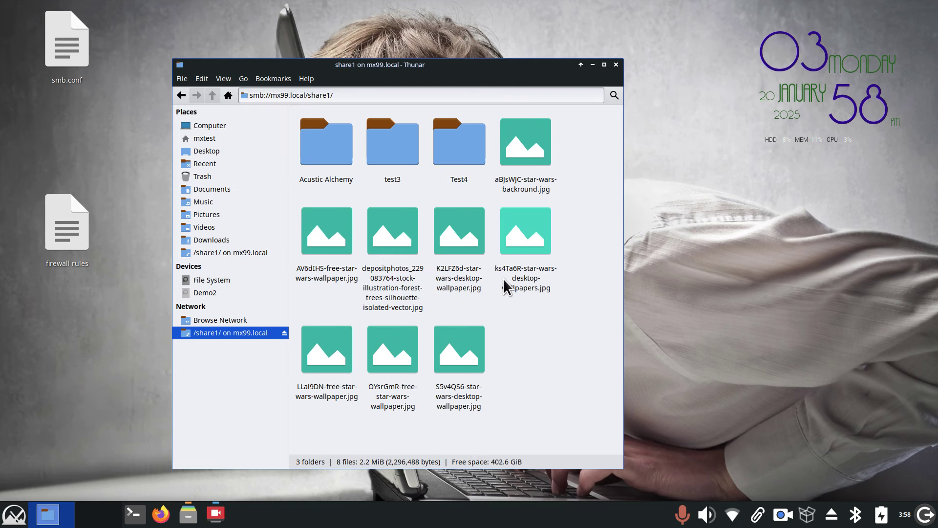
left_click(462, 178)
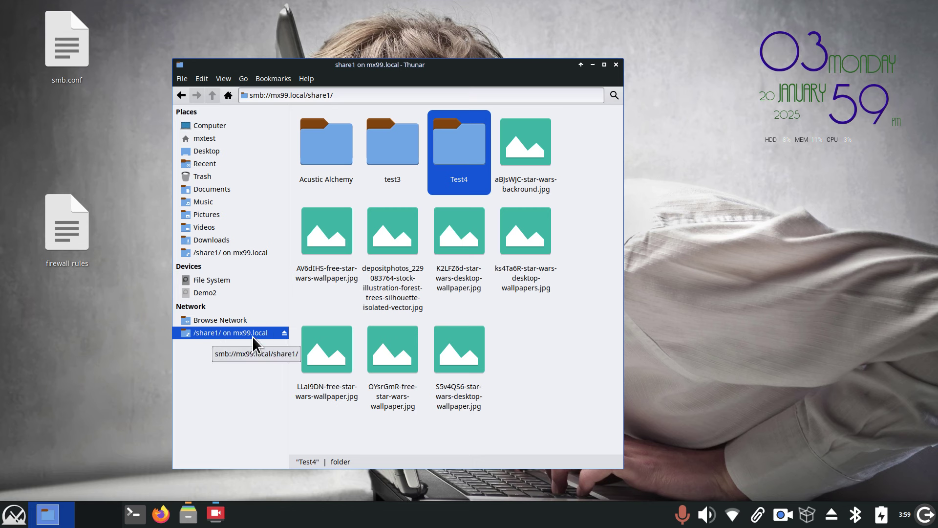
Browse the network again and select the TMANLAP, MX and MX99 computers one after another, ending on MX.
left_click(245, 321)
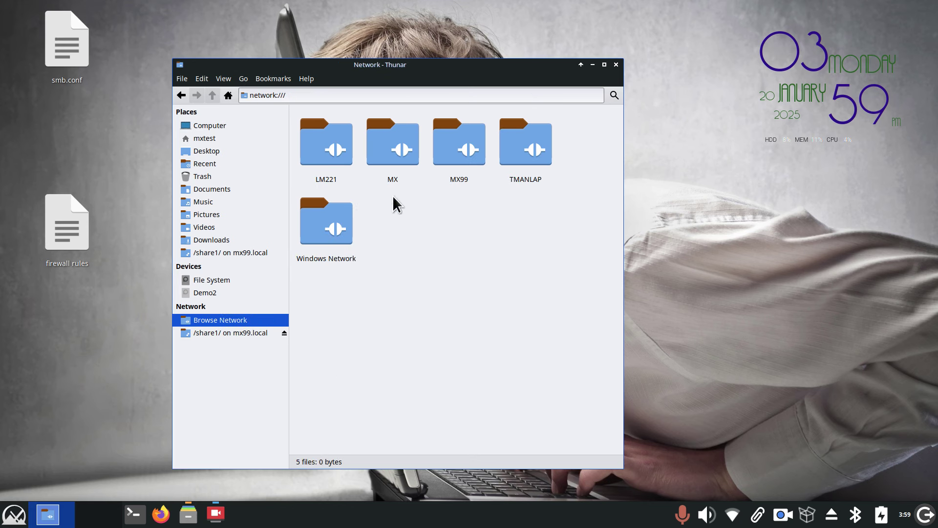
left_click(522, 167)
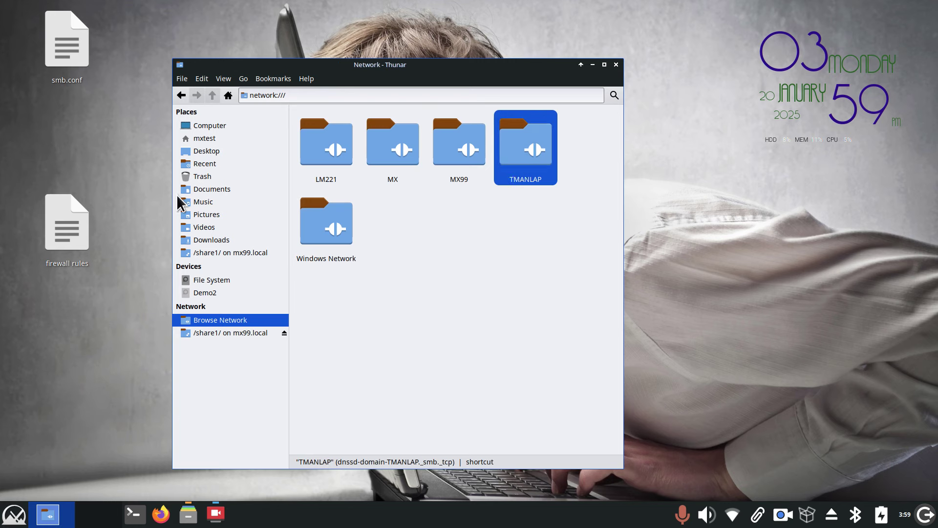
left_click(380, 149)
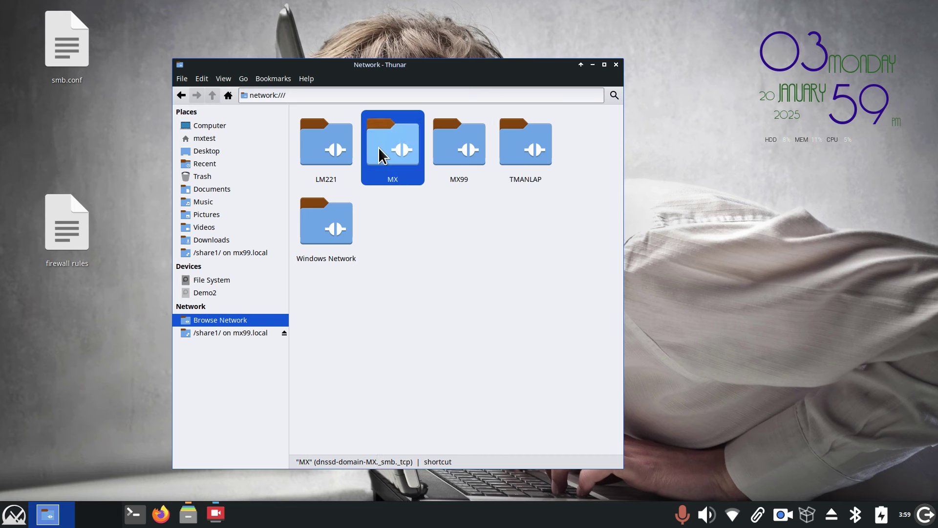
left_click(456, 154)
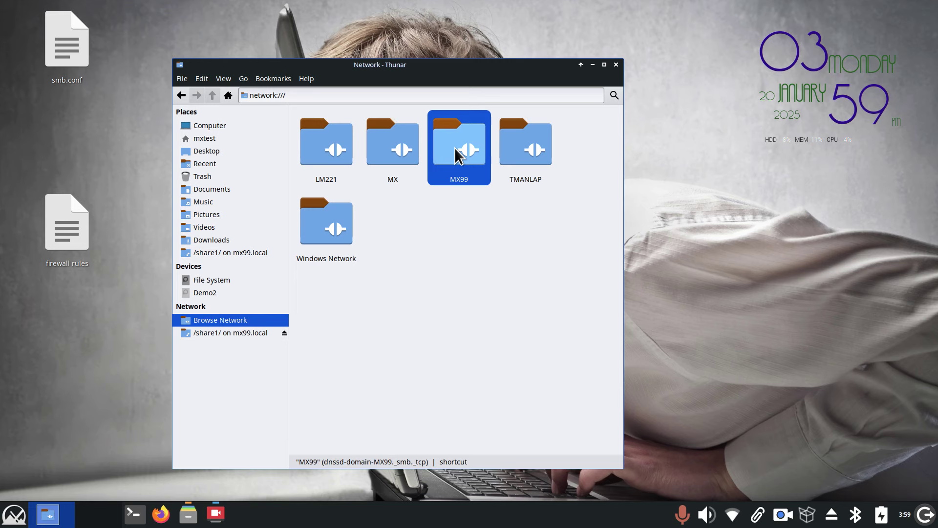
left_click(396, 153)
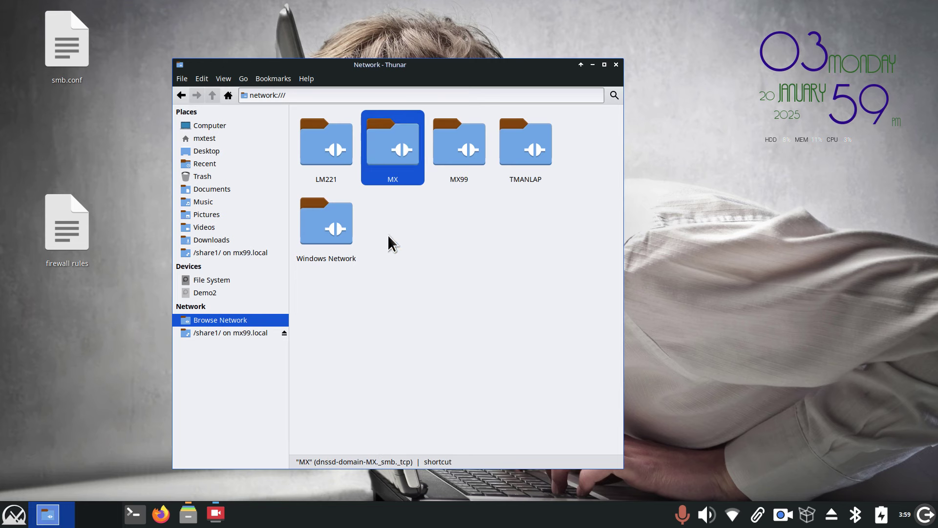
Open a terminal over the file manager to check the host name in its prompt, and close it.
left_click(135, 513)
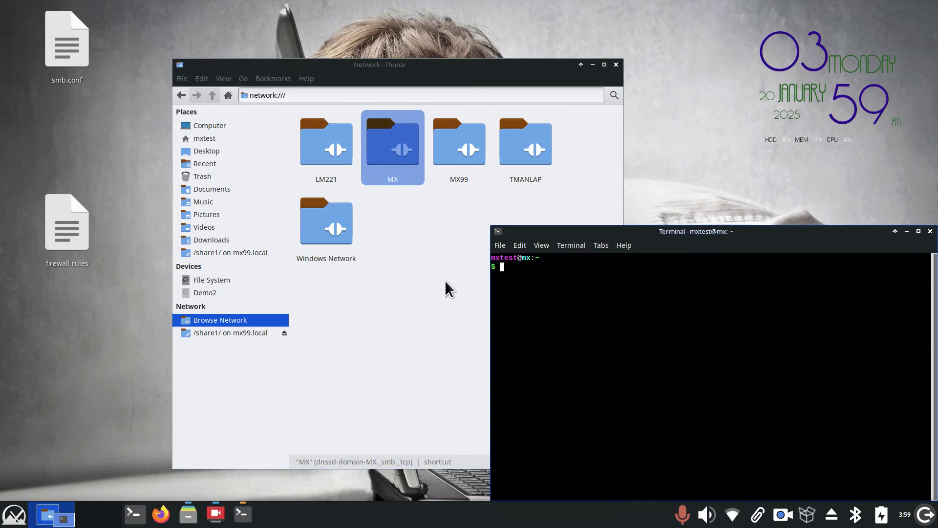
left_click_drag(625, 231, 358, 192)
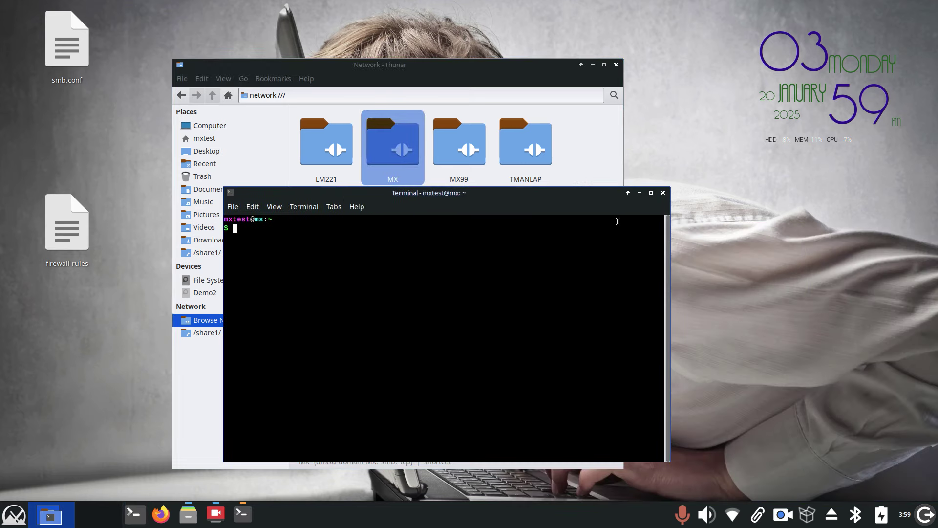
left_click(660, 192)
left_click(468, 263)
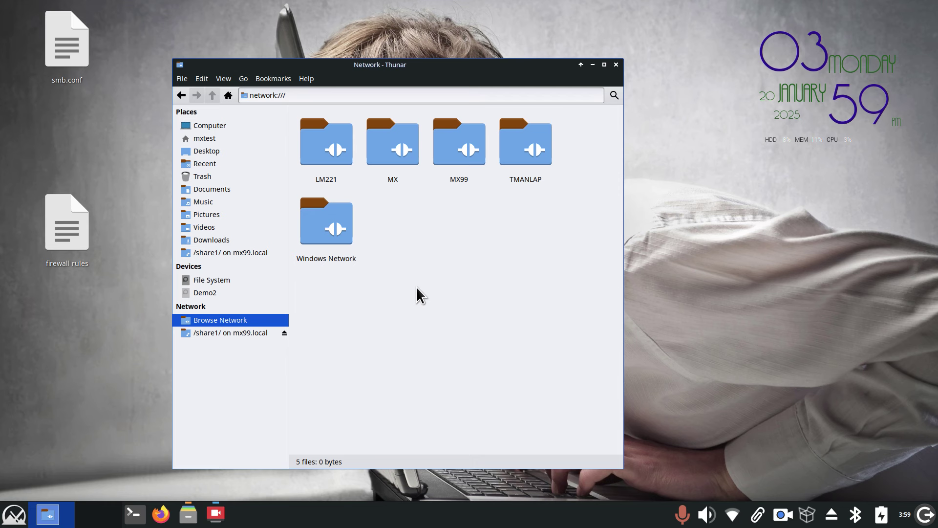
Unmount share1 on mx99.local, reposition the file manager window and select smb.conf on the desktop.
left_click(285, 332)
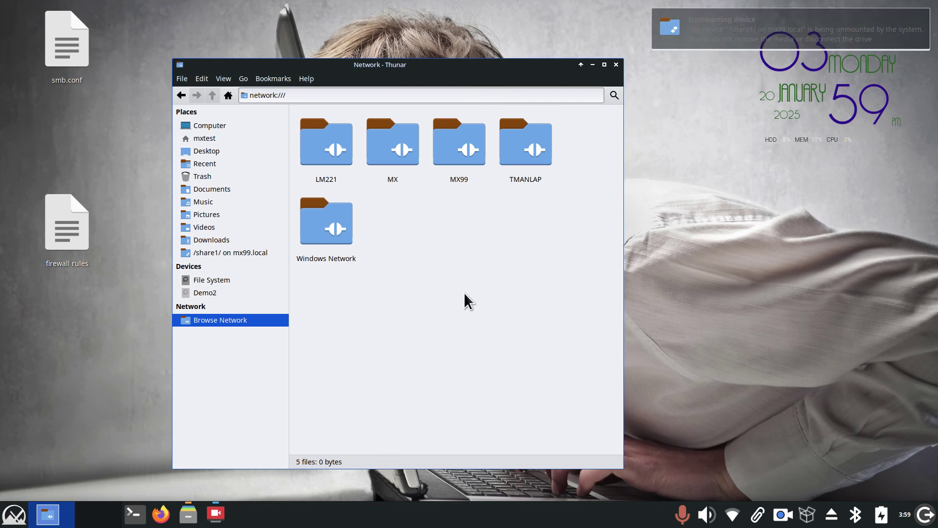
left_click_drag(429, 68, 483, 55)
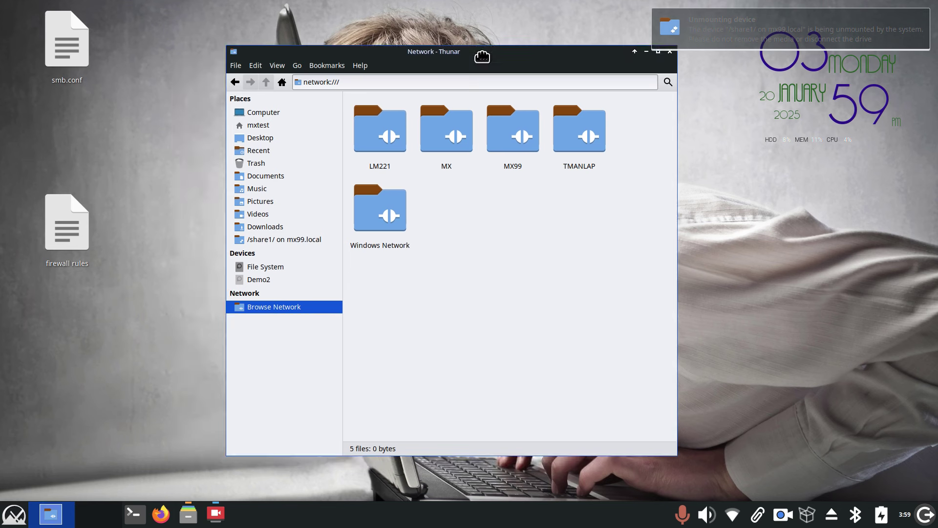
left_click(73, 86)
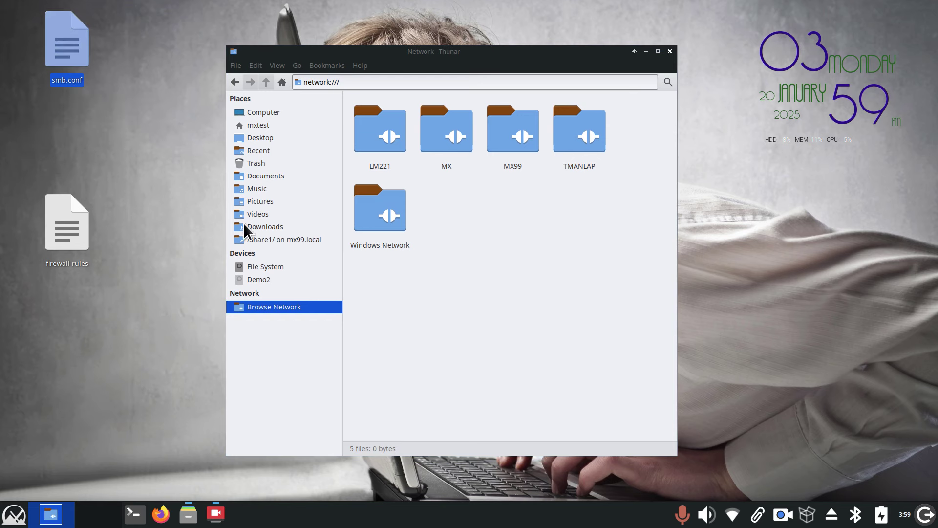
Go to /etc/samba in the file system and open its smb.conf file in the text editor.
left_click(264, 267)
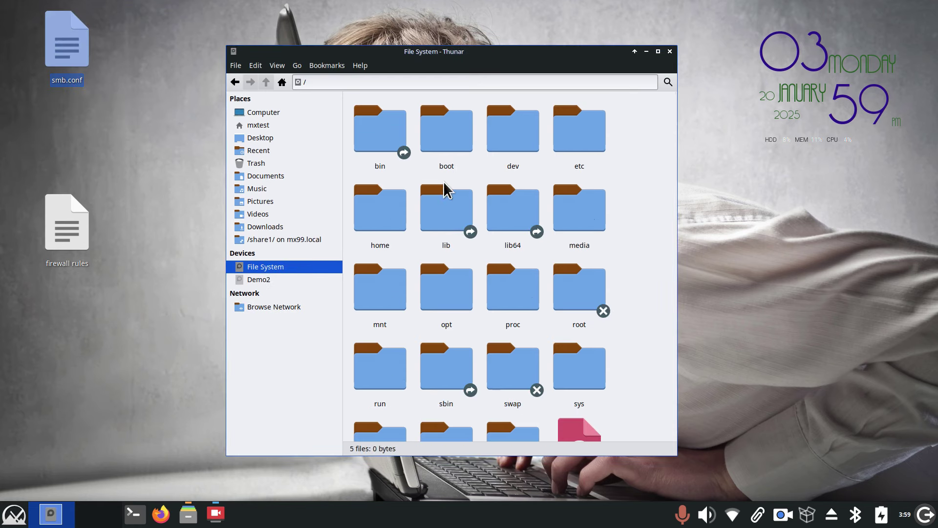
double_click(580, 134)
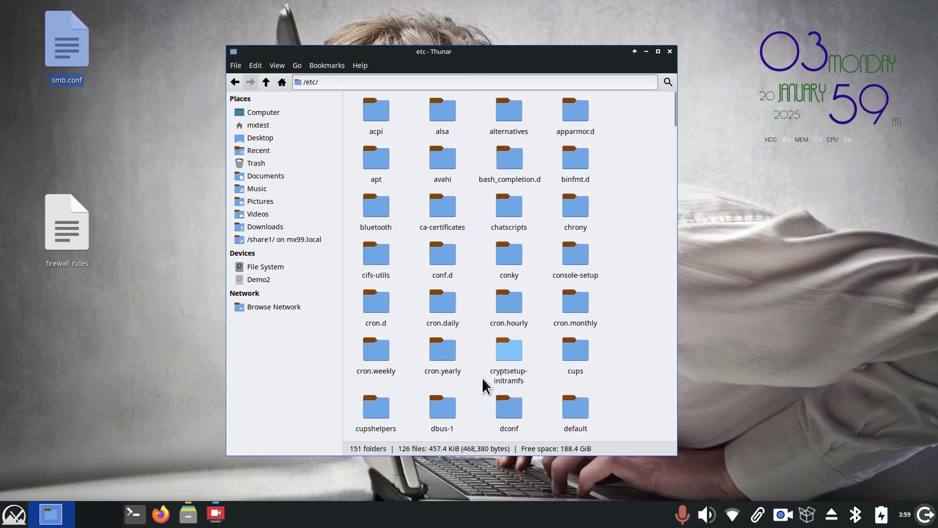
type("samba")
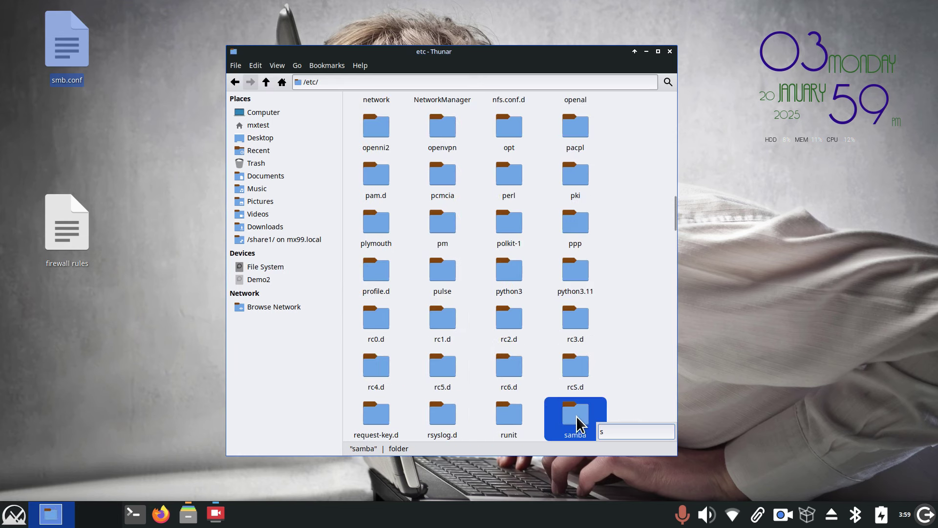
double_click(577, 414)
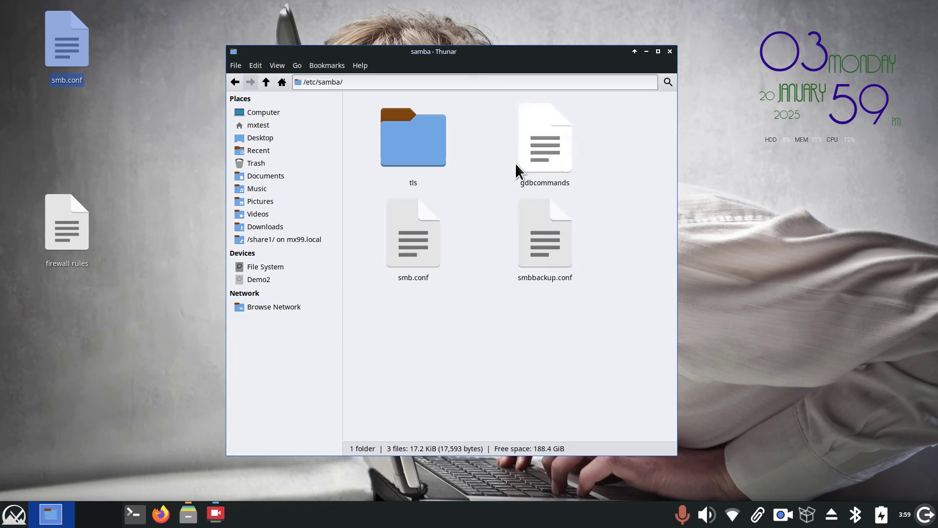
double_click(415, 239)
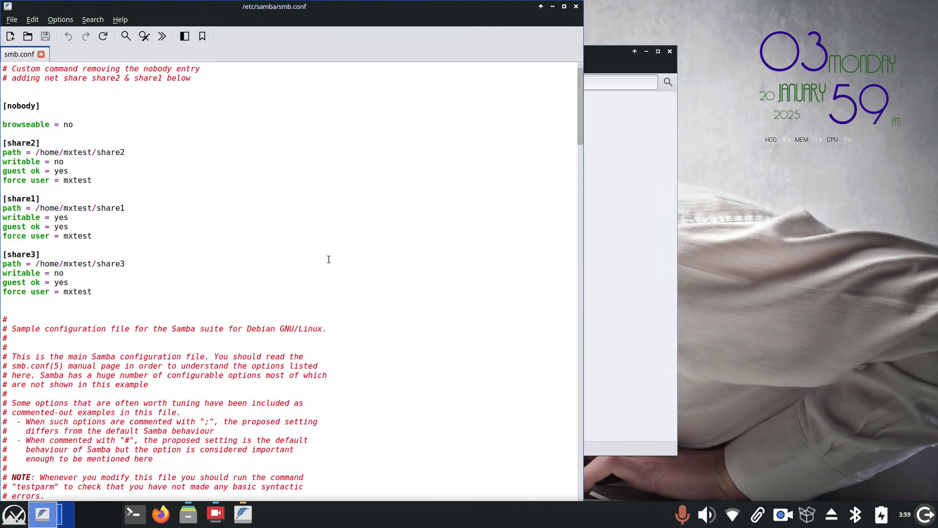
Enlarge the smb.conf text to examine the share definitions, and close the editor and file manager windows.
left_click_drag(276, 9, 536, 33)
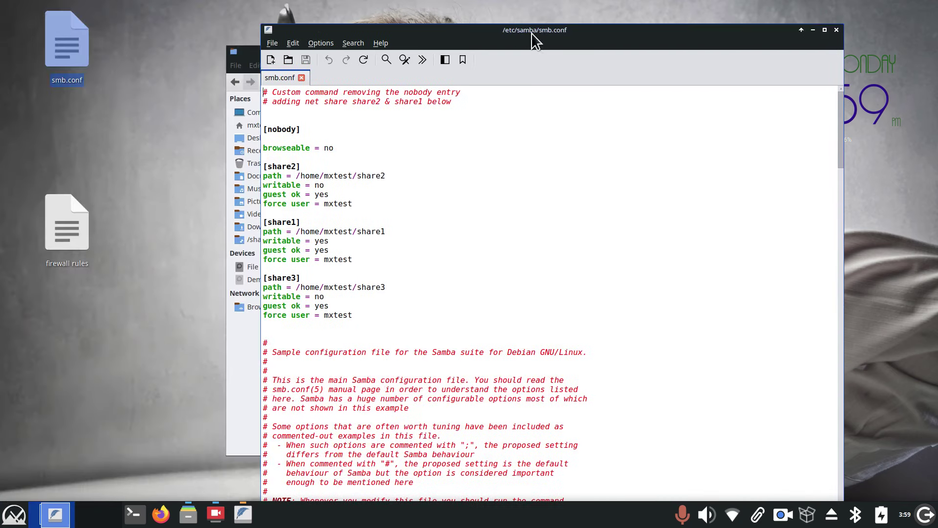
key("ctrl+equal")
key("ctrl+equal")
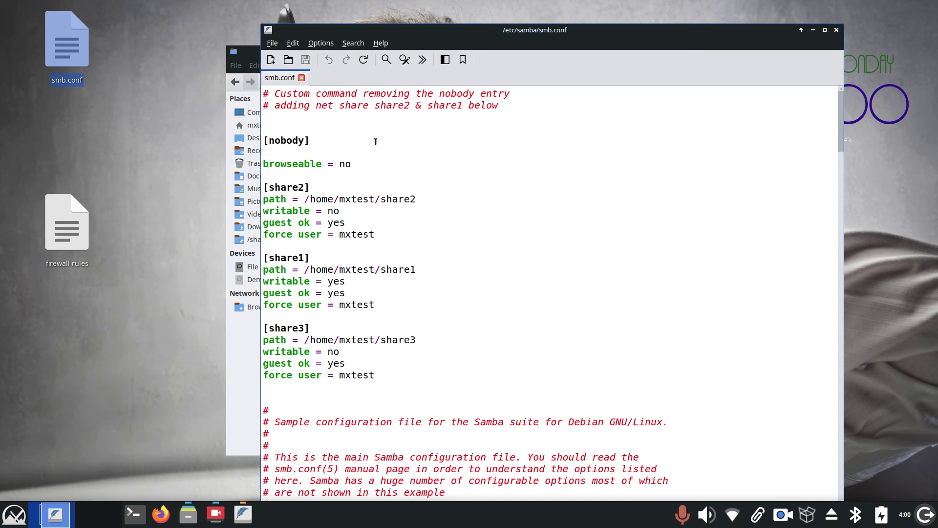
left_click(315, 98)
left_click(837, 29)
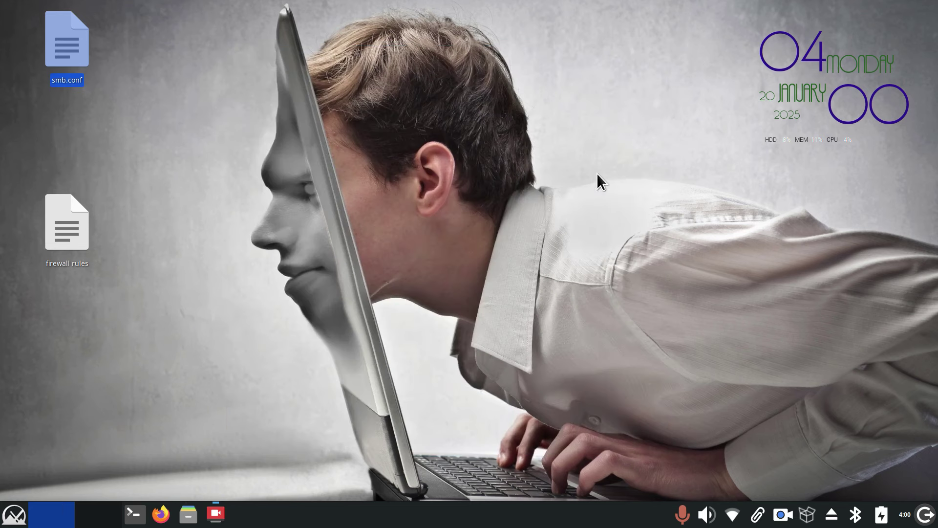
left_click(670, 51)
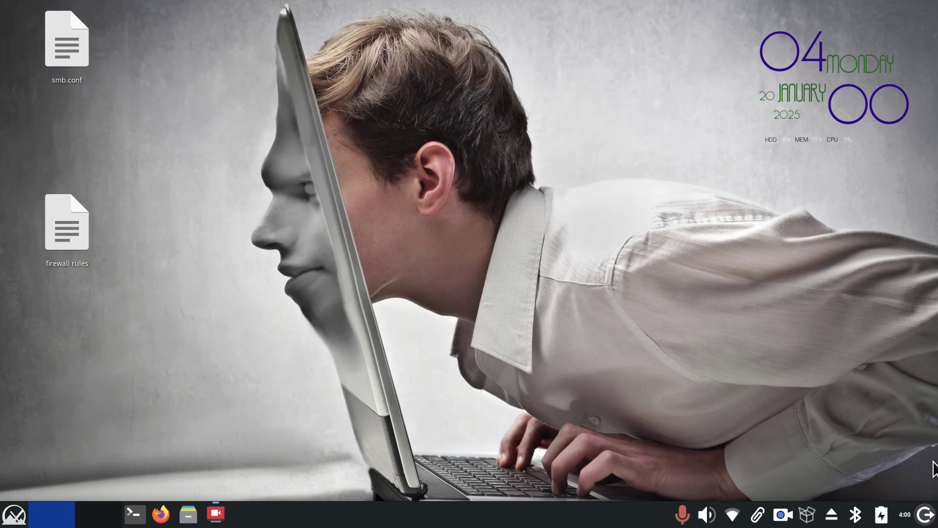